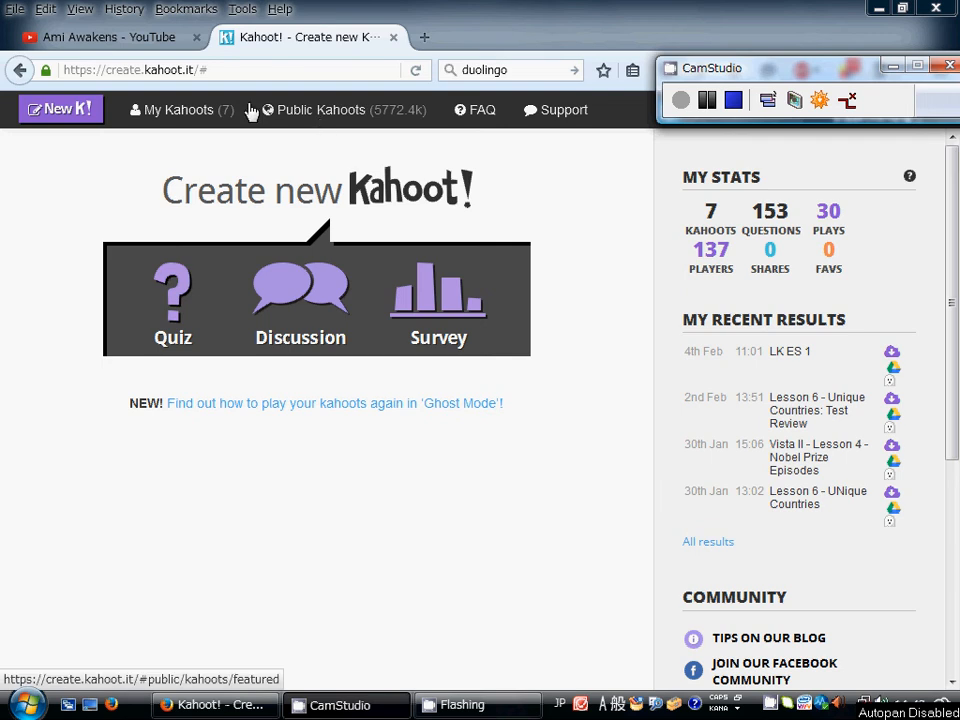
- Create a new quiz named "Kahoot Demo" and proceed to its first question
left_click(175, 307)
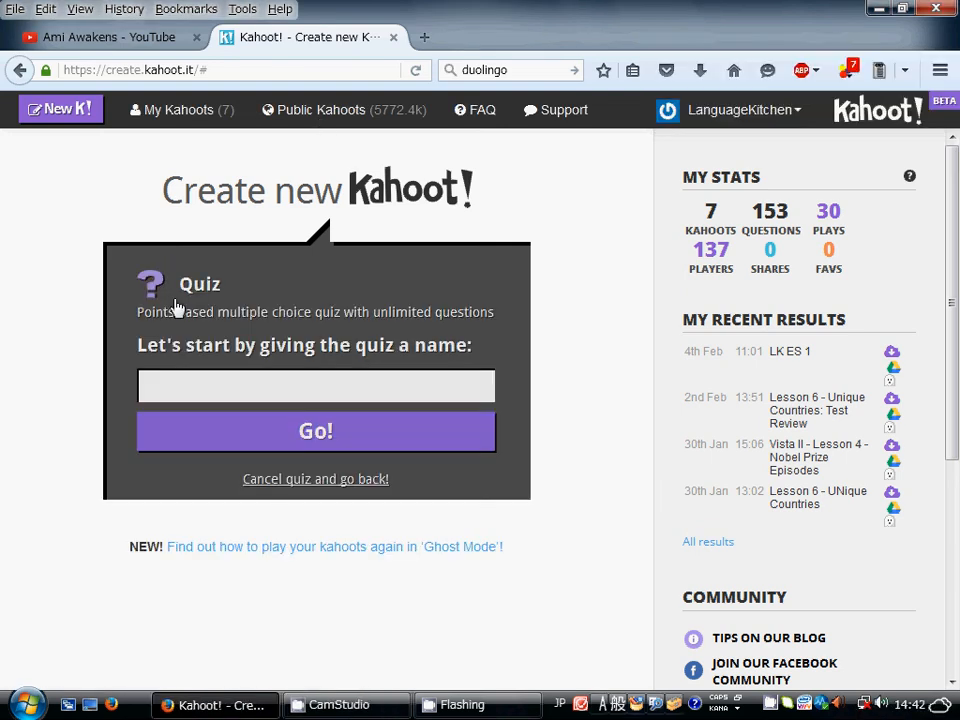
left_click(258, 376)
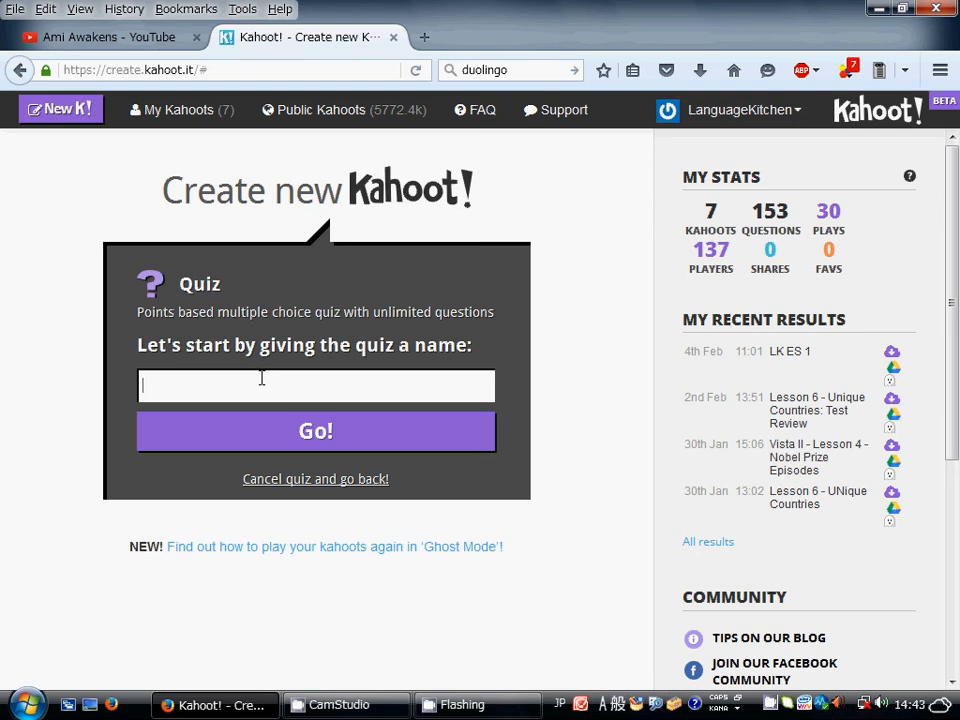
type("Ka")
type("hoot ")
type("Den")
type("o")
key("BackSpace")
key("BackSpace")
type("mo")
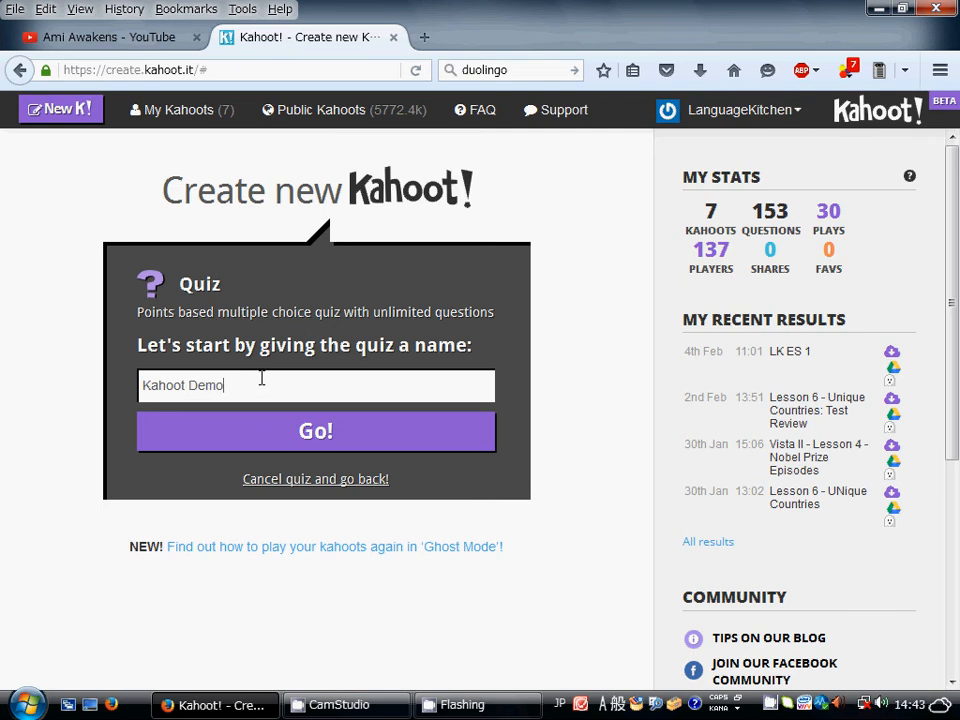
left_click(303, 431)
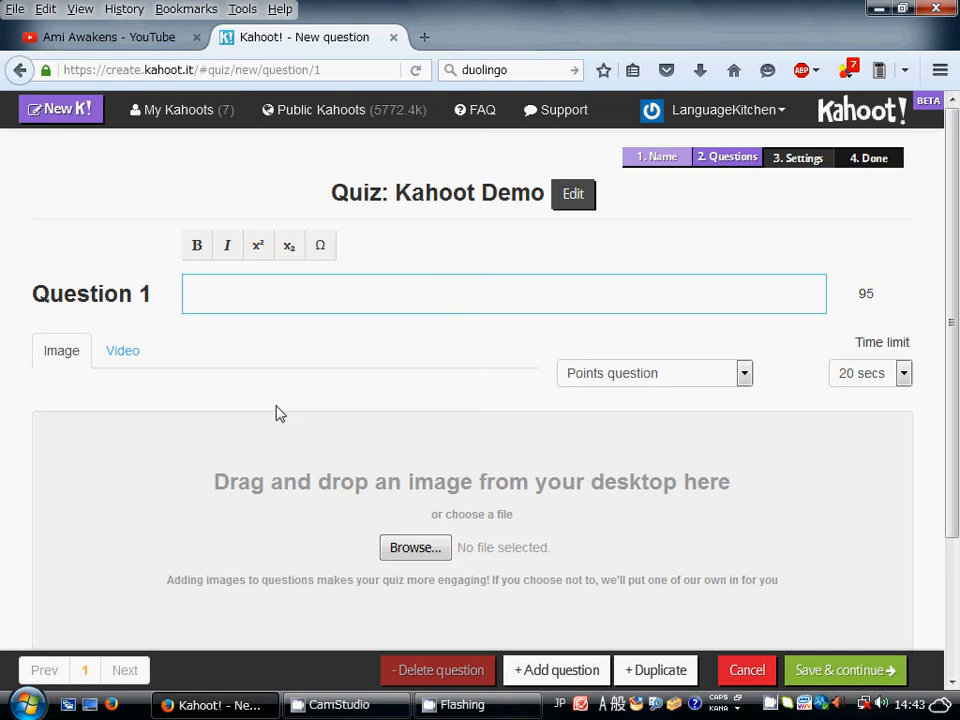
- Examine the Question 1 form, including its answer fields, the points options and the available time limits
scroll(278, 409, "down", 1)
scroll(276, 404, "up", 1)
scroll(554, 385, "down", 4)
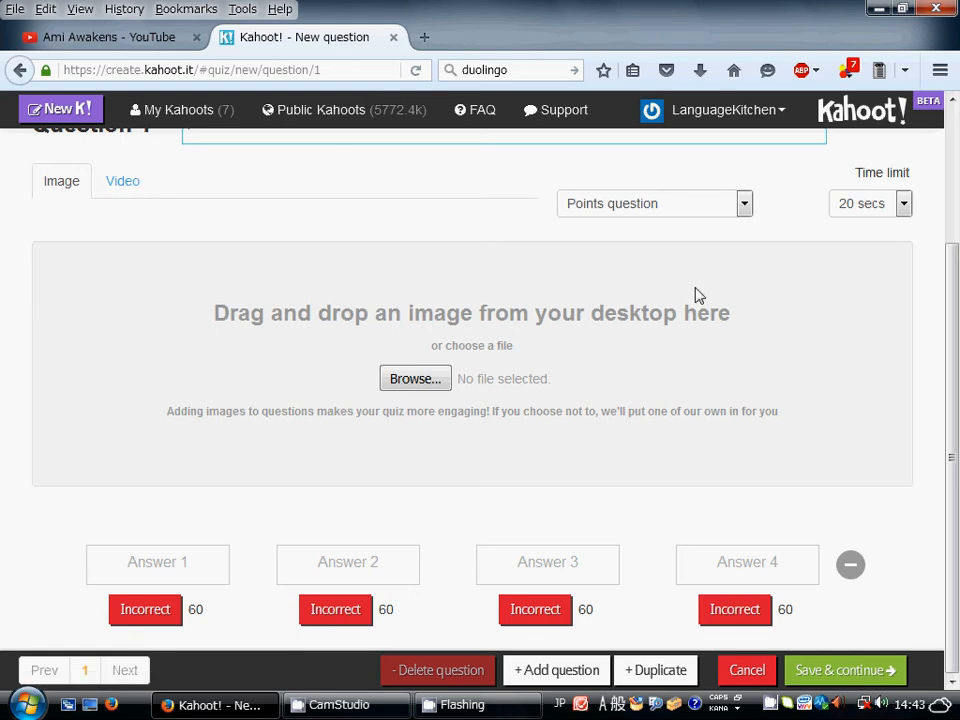
scroll(424, 212, "up", 2)
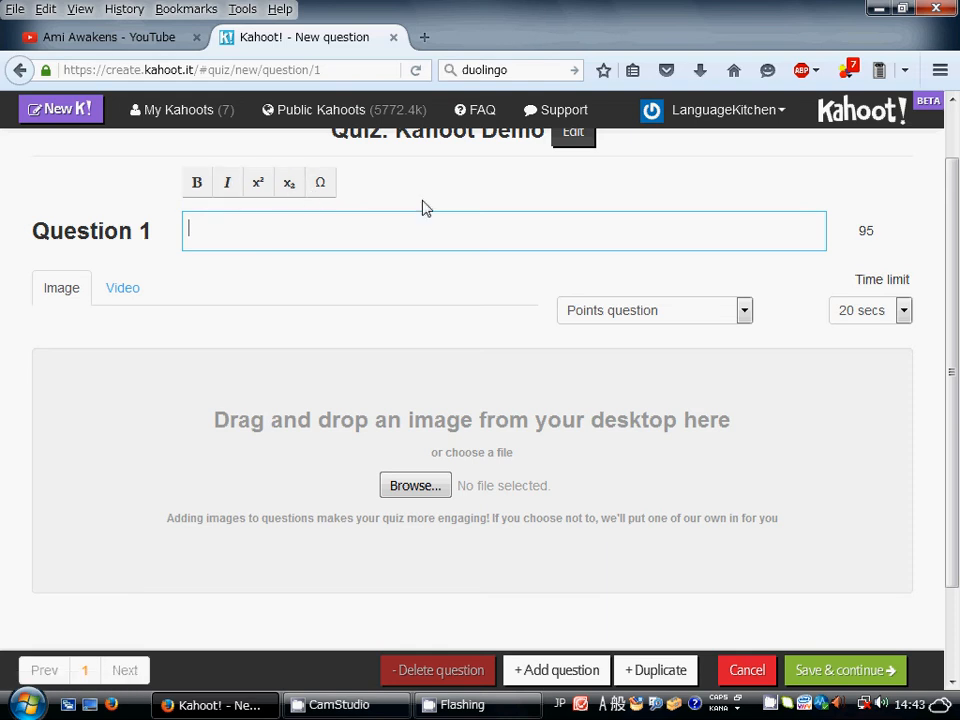
left_click(743, 318)
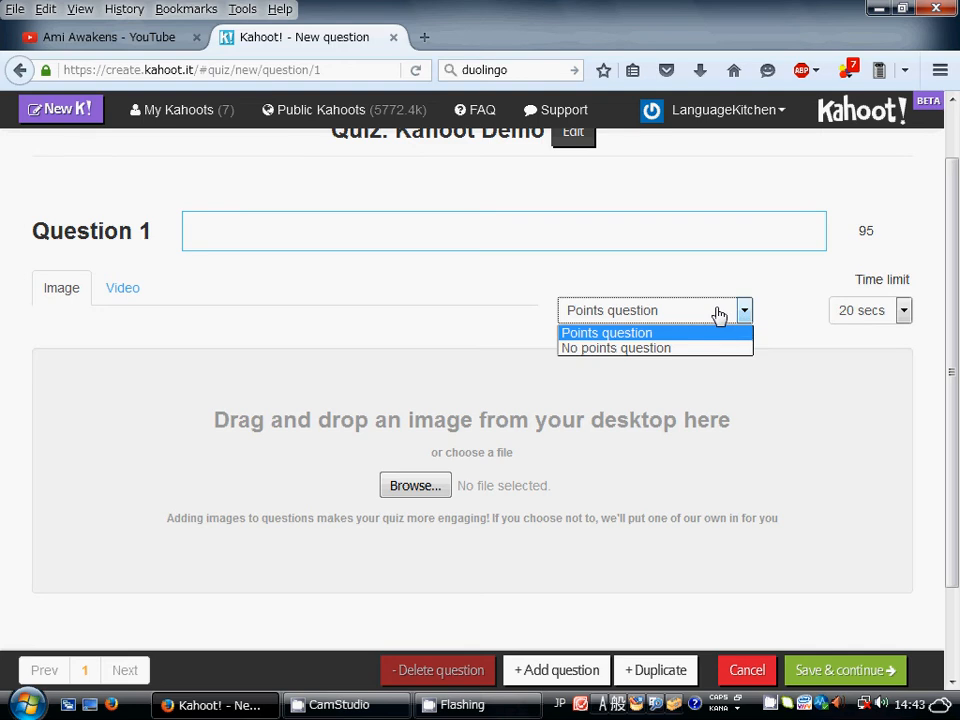
left_click(760, 275)
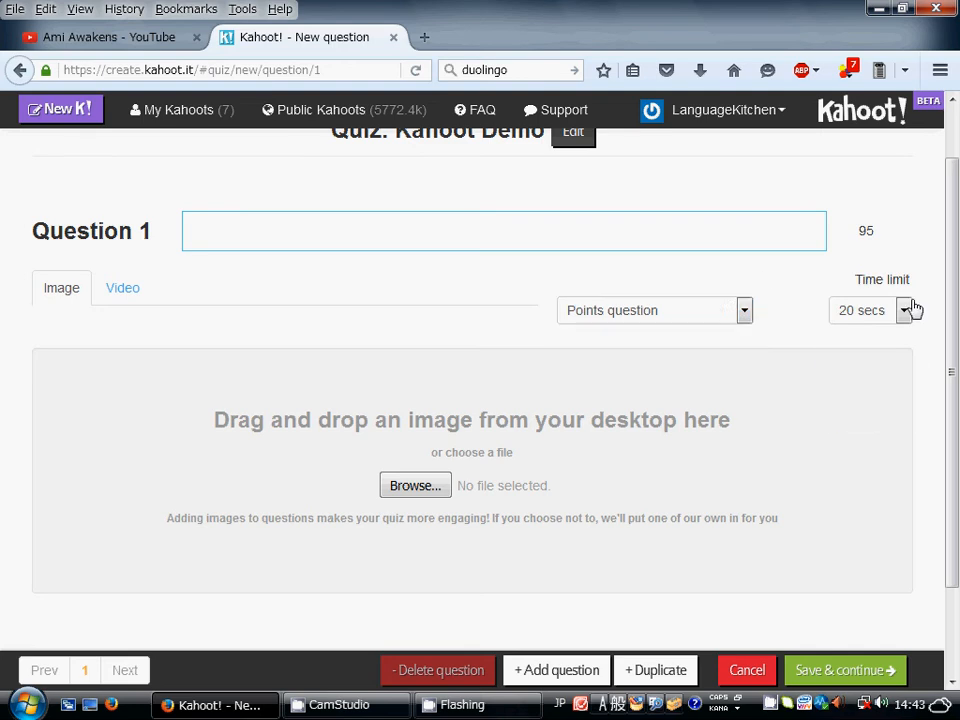
left_click(905, 311)
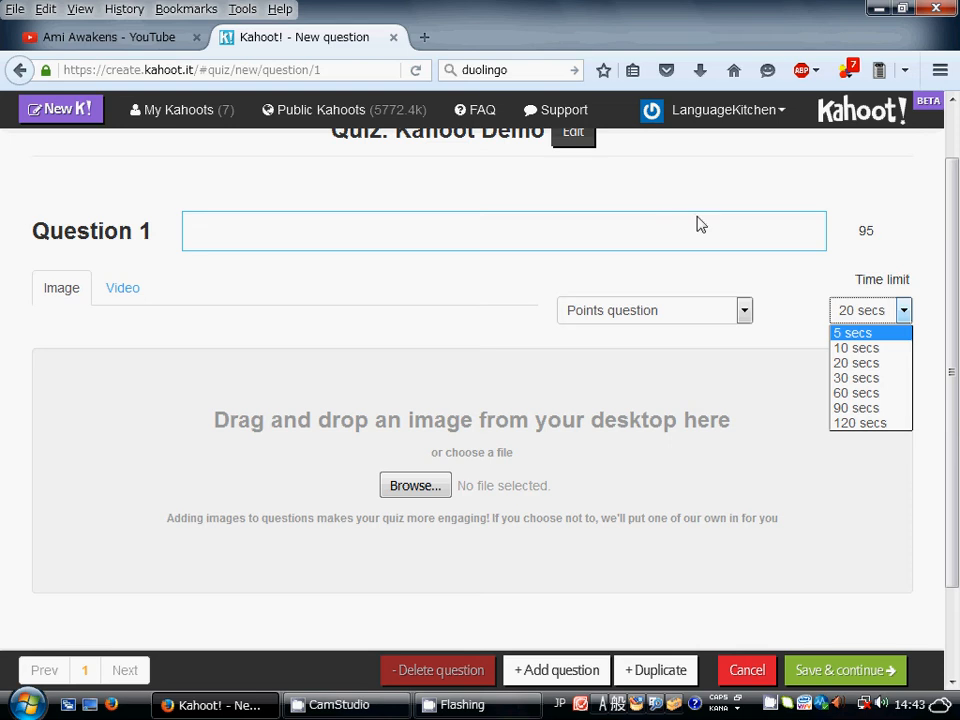
left_click(366, 219)
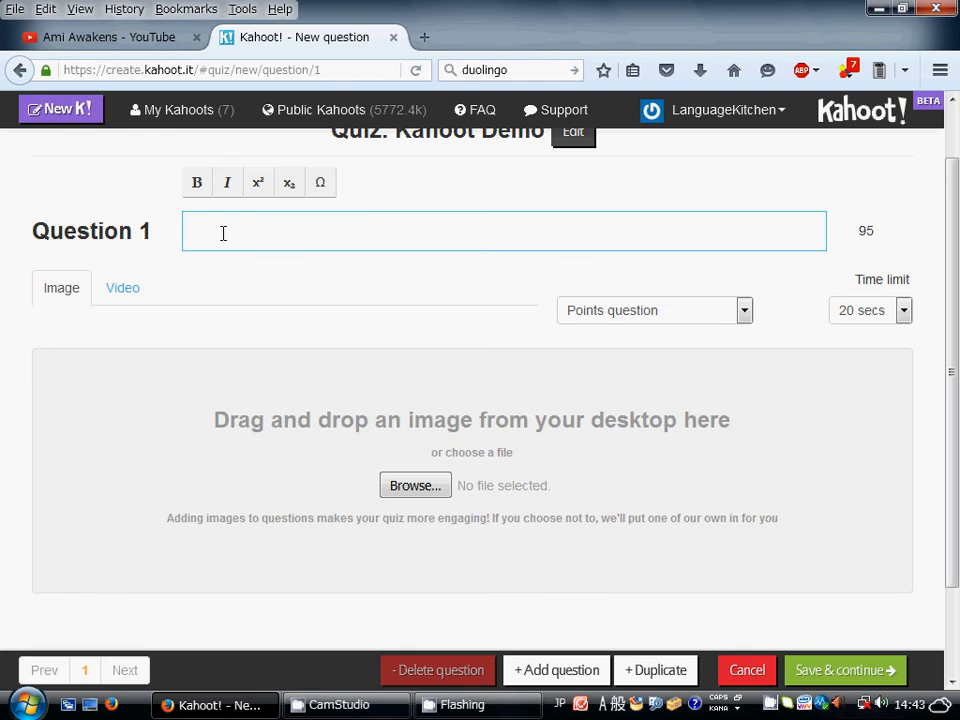
scroll(262, 245, "down", 2)
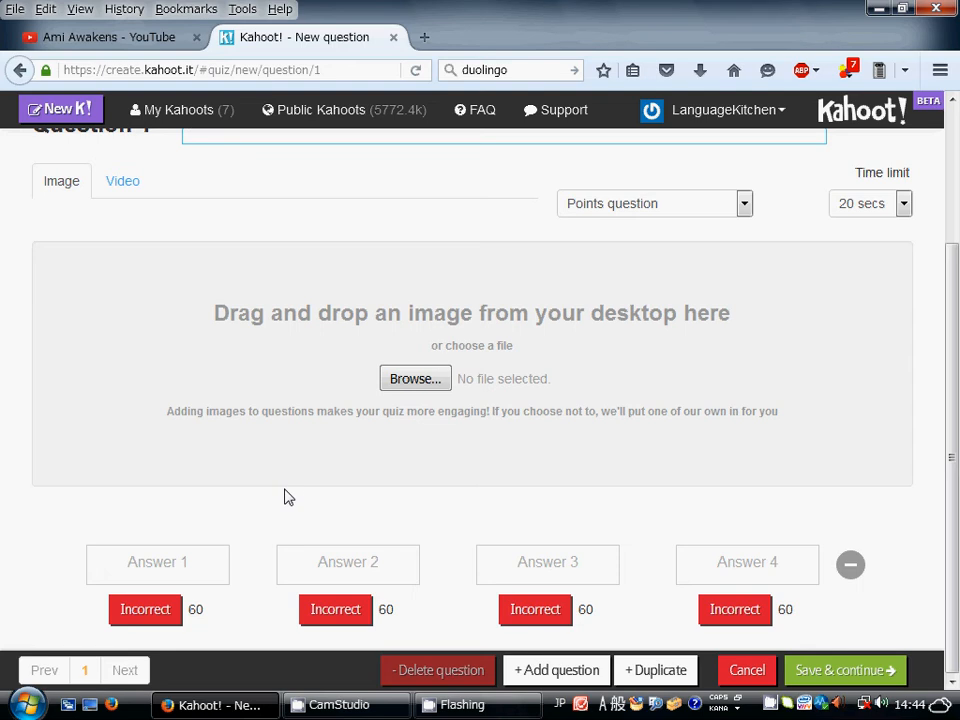
scroll(296, 268, "up", 2)
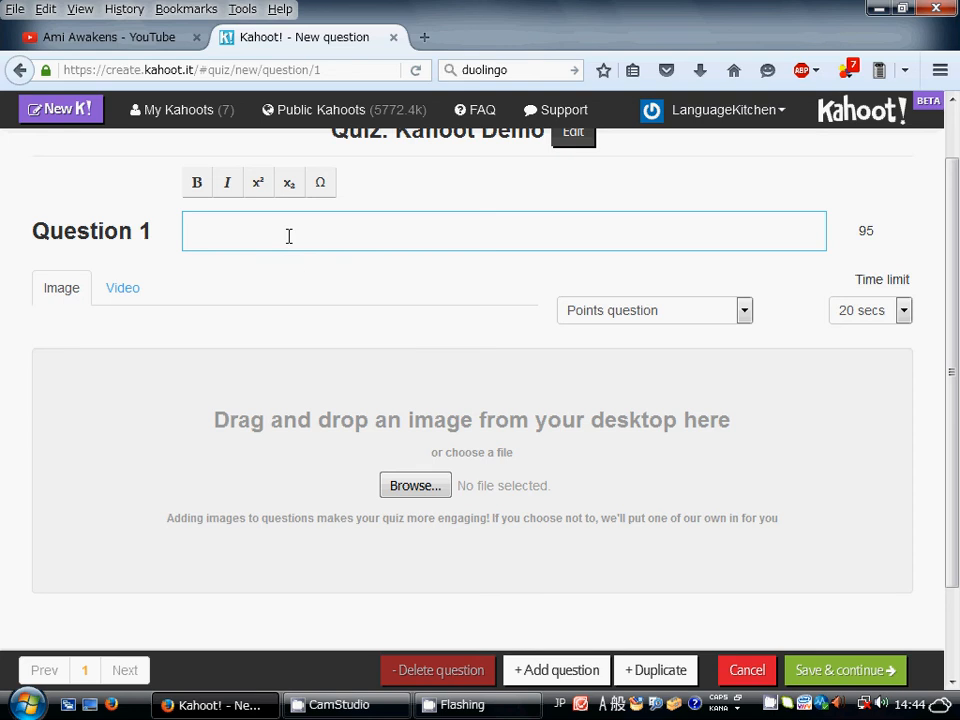
- Upload the picture file "images" from the desktop as the image for Question 1
left_click(415, 485)
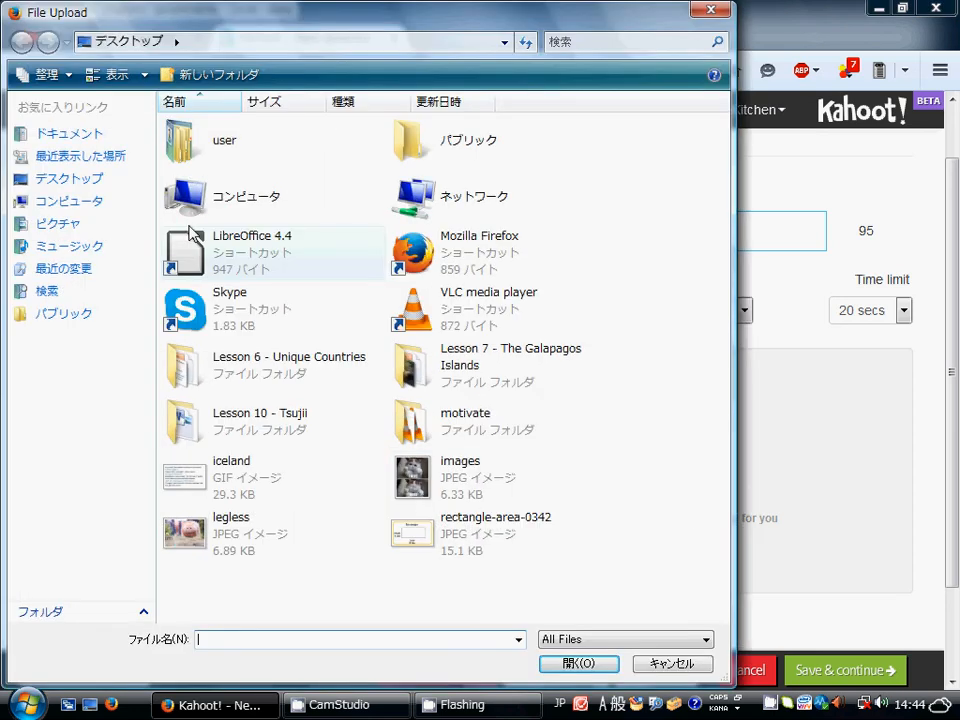
left_click(99, 184)
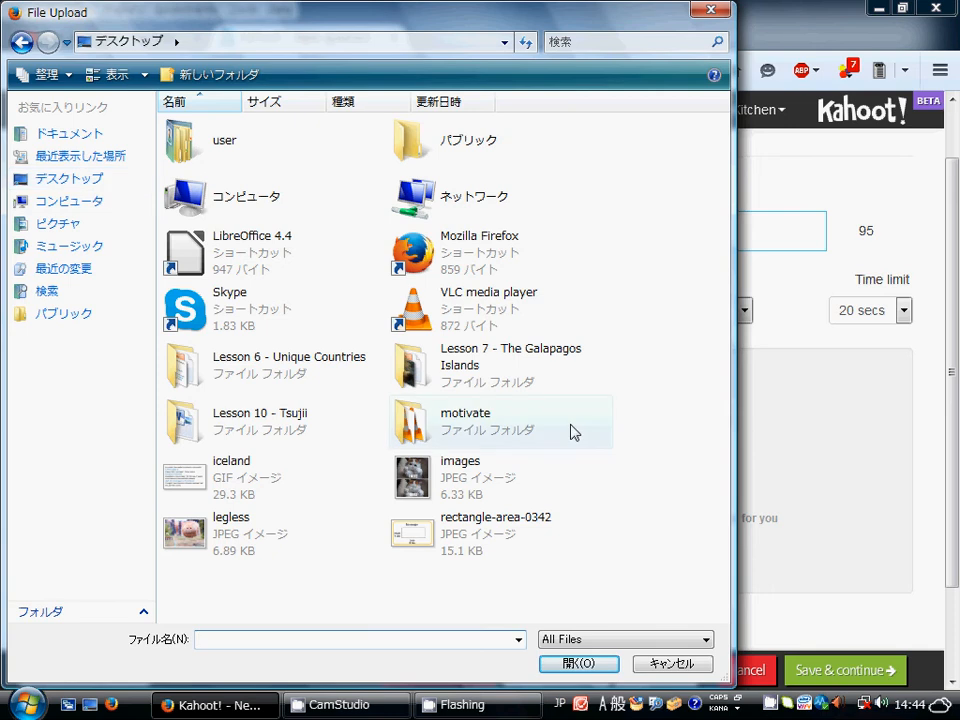
left_click(421, 482)
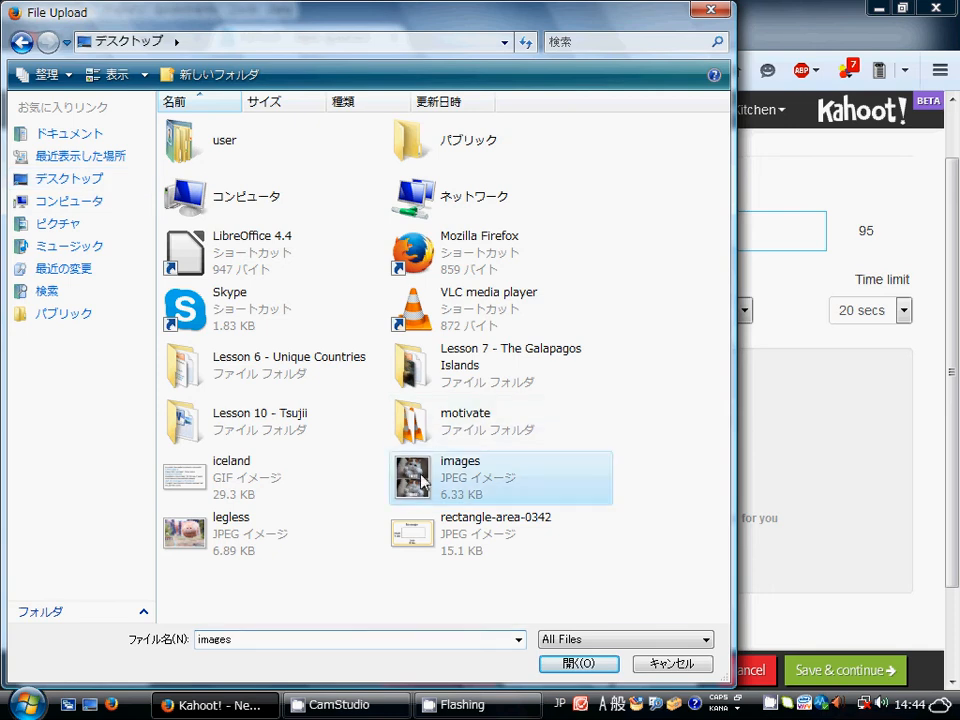
left_click(576, 664)
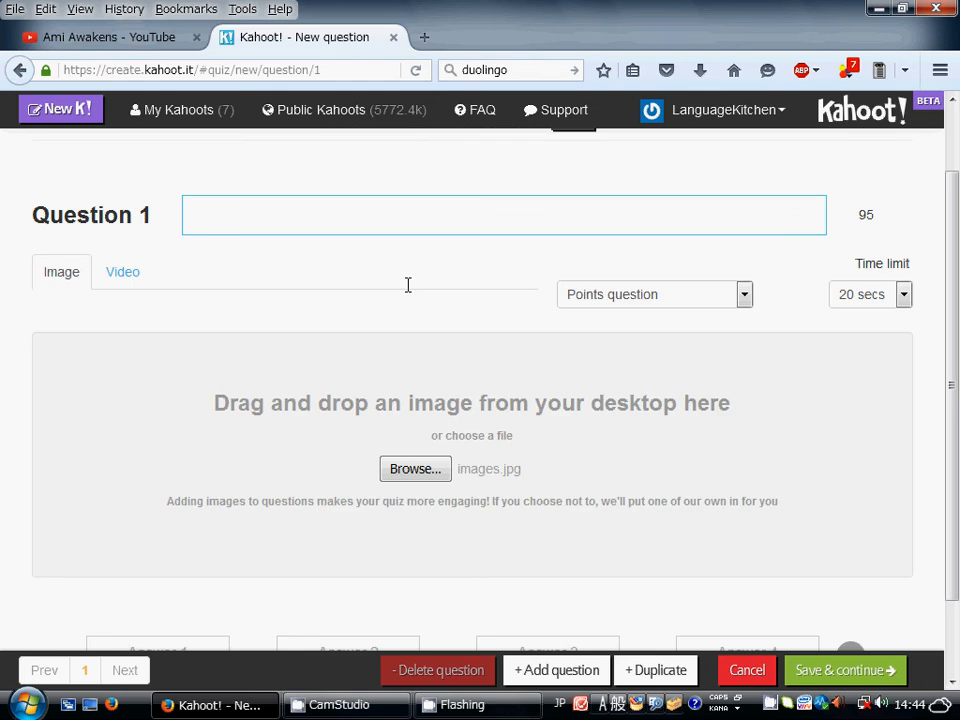
scroll(407, 287, "down", 1)
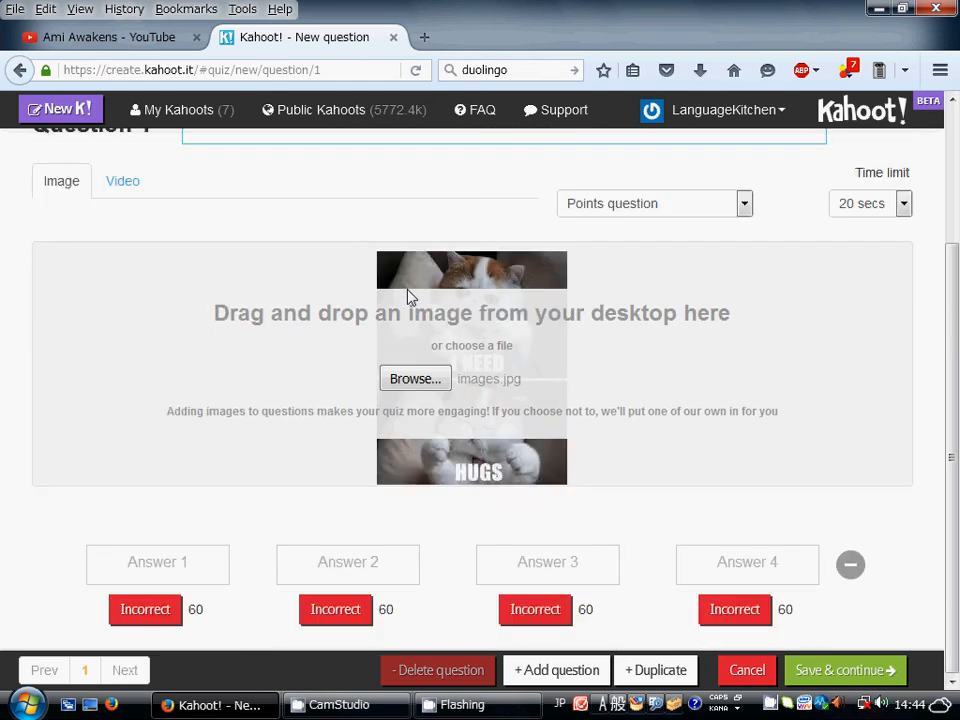
- Enter "What does the cat in the picture need?" as the text of Question 1
scroll(407, 297, "up", 1)
scroll(407, 297, "down", 1)
scroll(471, 414, "up", 1)
left_click(351, 238)
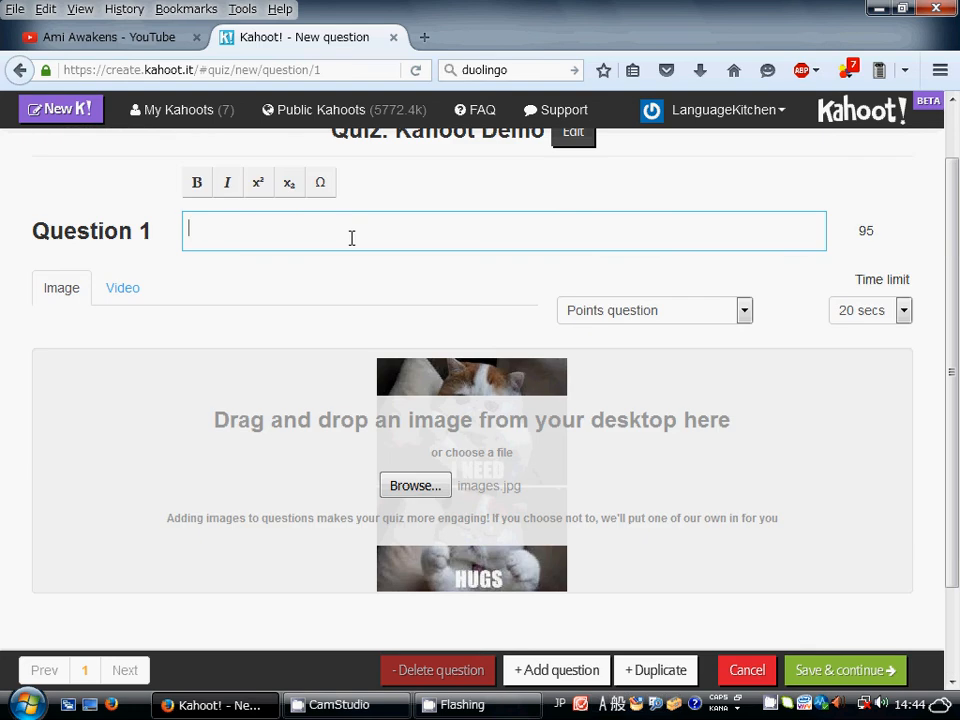
type("What does the cat")
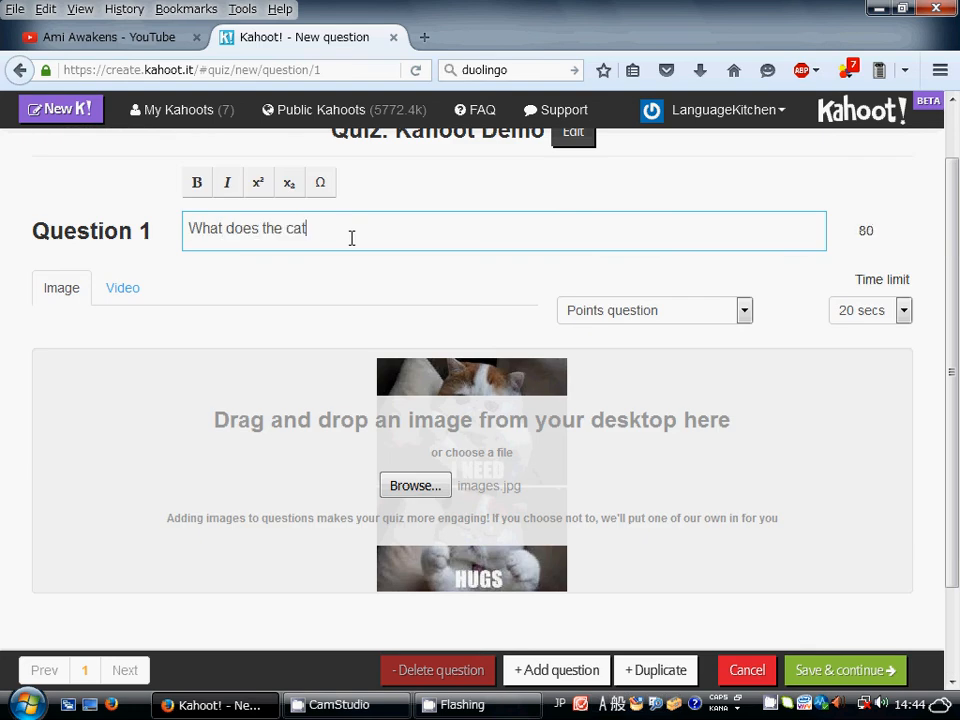
type(" in the picture need?")
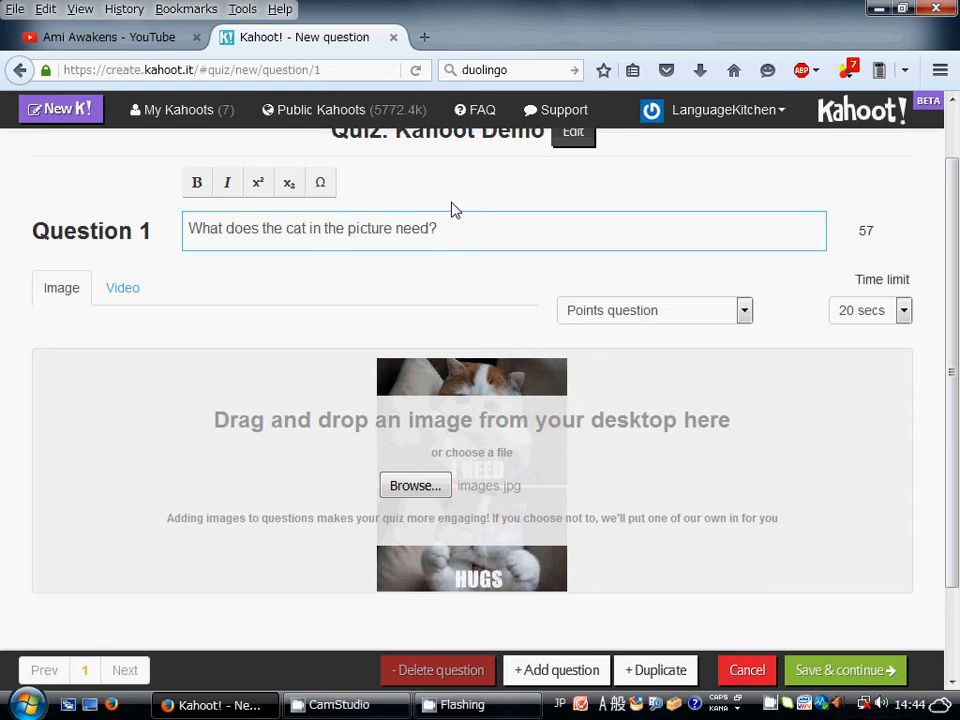
- Fill in the four answers "Hugs.", "Kisses.", "Cat food." and "Dogs.", and mark "Hugs." as correct
scroll(194, 558, "down", 2)
left_click(194, 558)
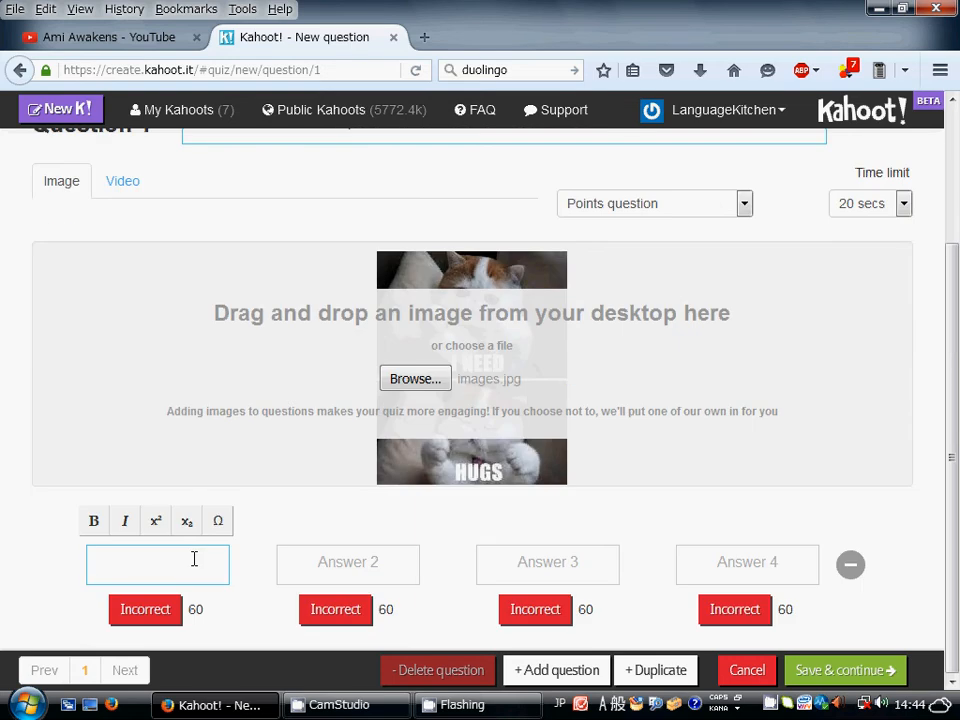
type("Hugs.")
left_click(330, 577)
type("Ki")
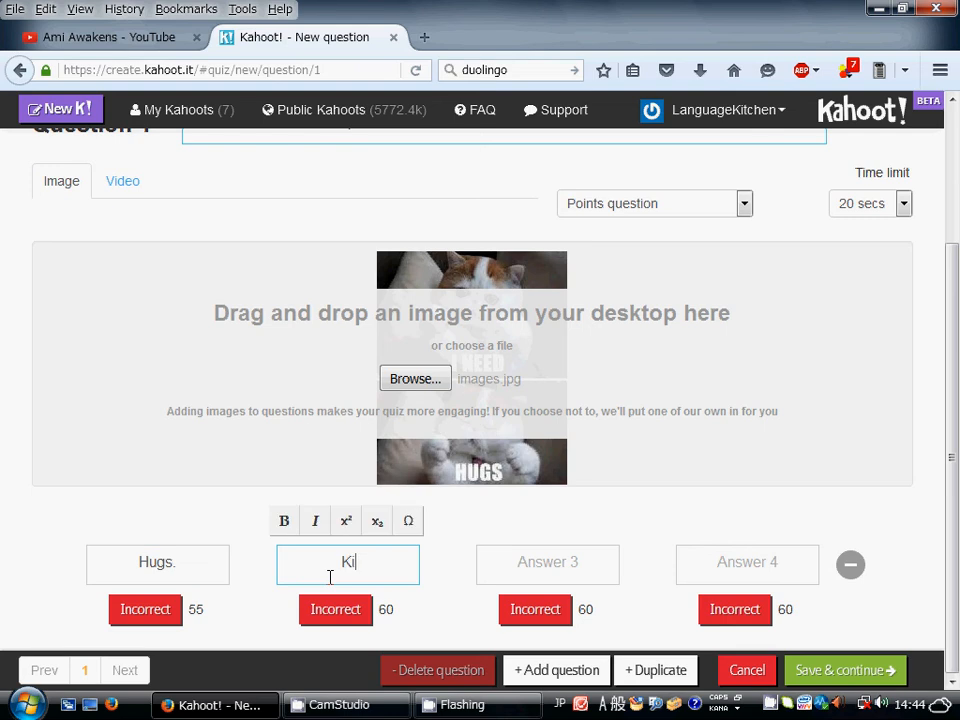
type("sses.")
left_click(522, 563)
type("Cat f")
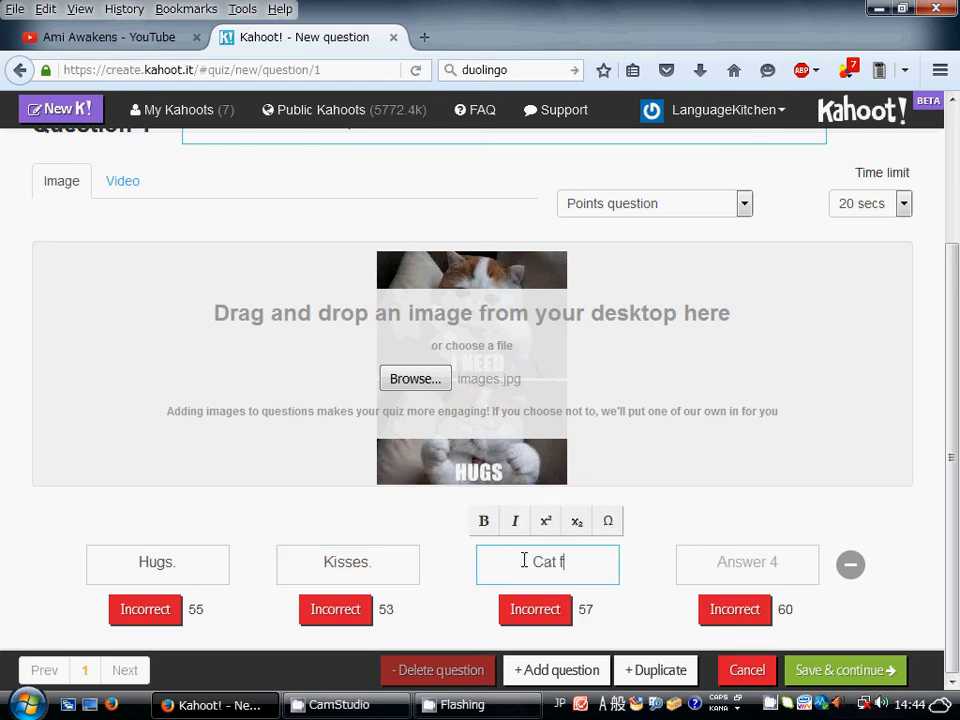
type("ood.")
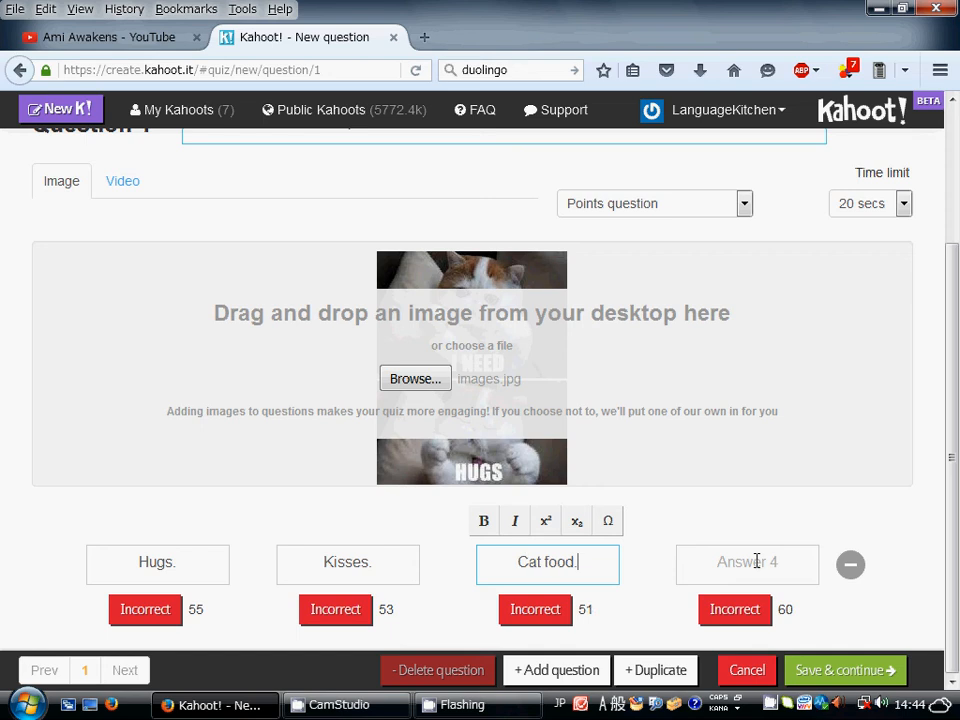
left_click(757, 561)
type("Dogs.")
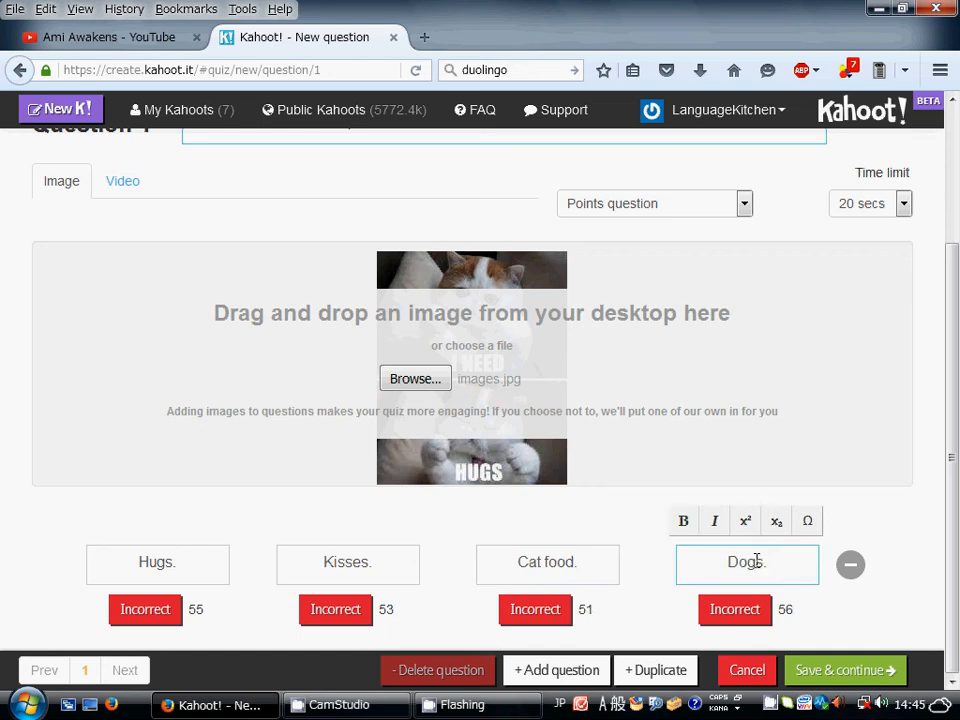
left_click(148, 612)
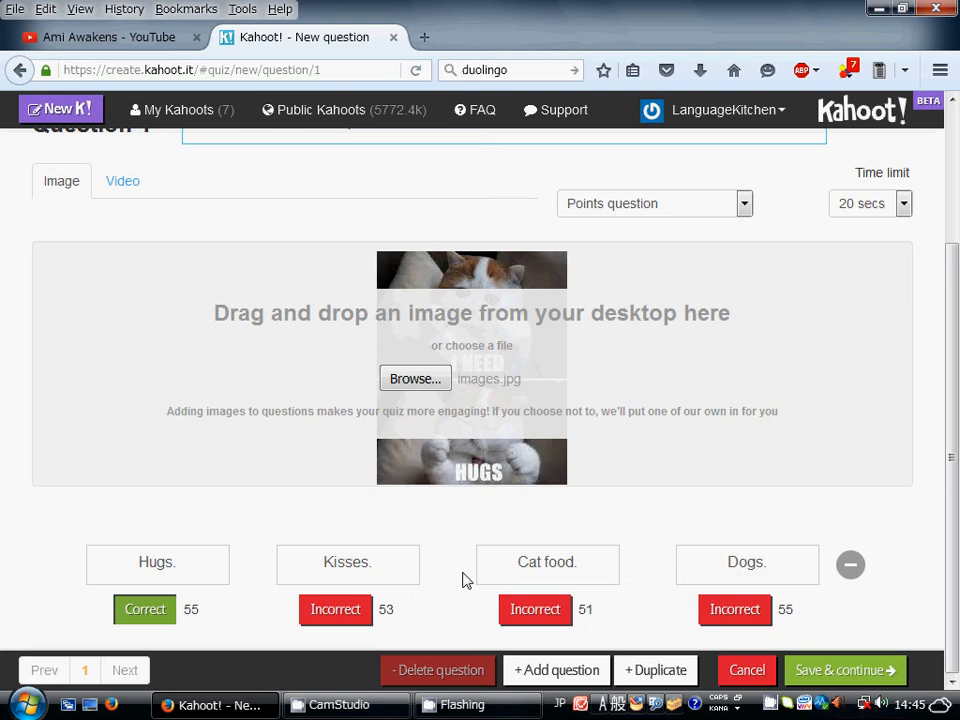
- Set the time limit of Question 1 to 30 secs and add a second question to the quiz
left_click(903, 206)
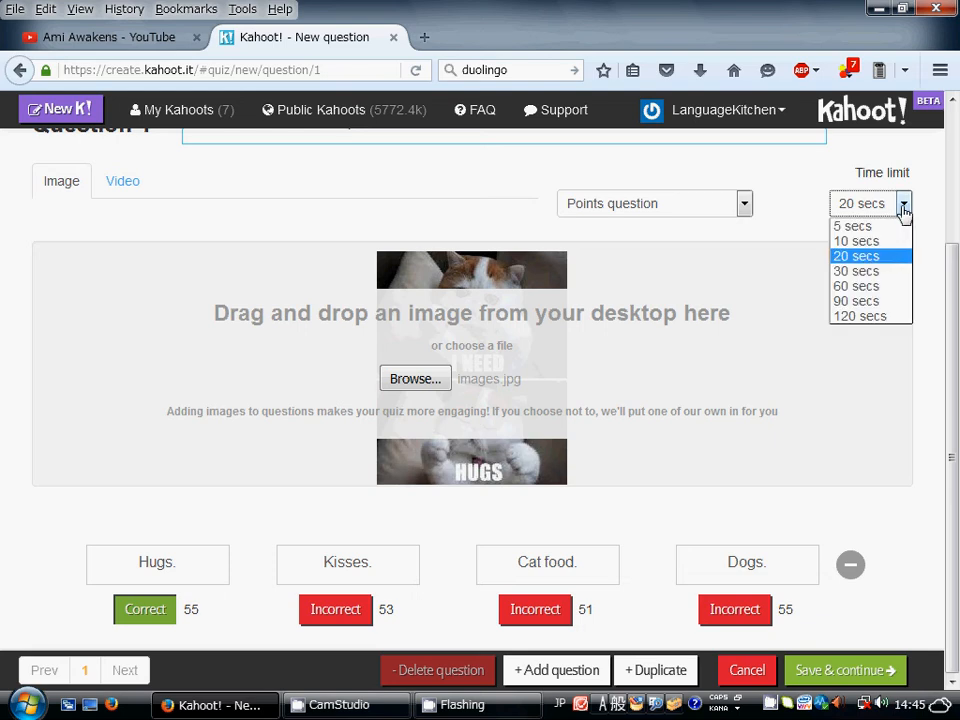
left_click(891, 271)
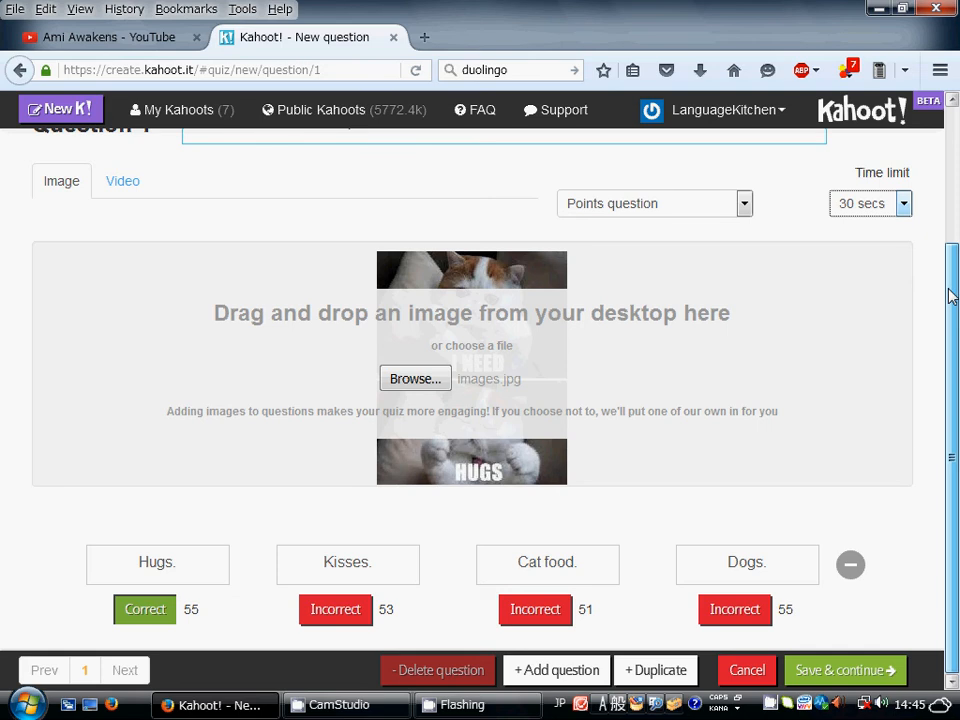
left_click(548, 670)
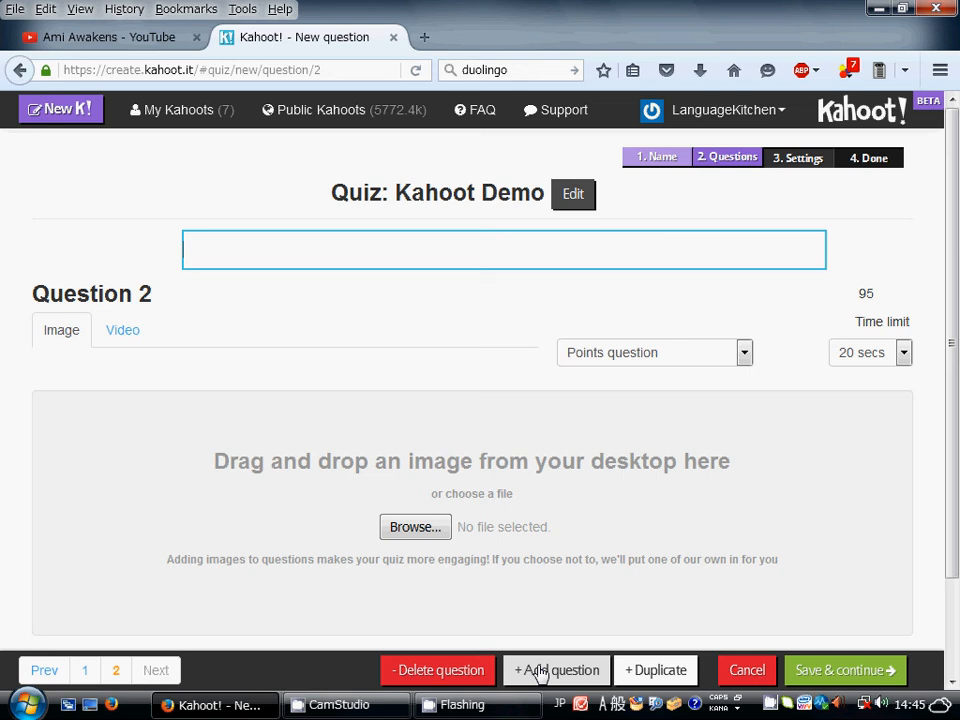
left_click(295, 302)
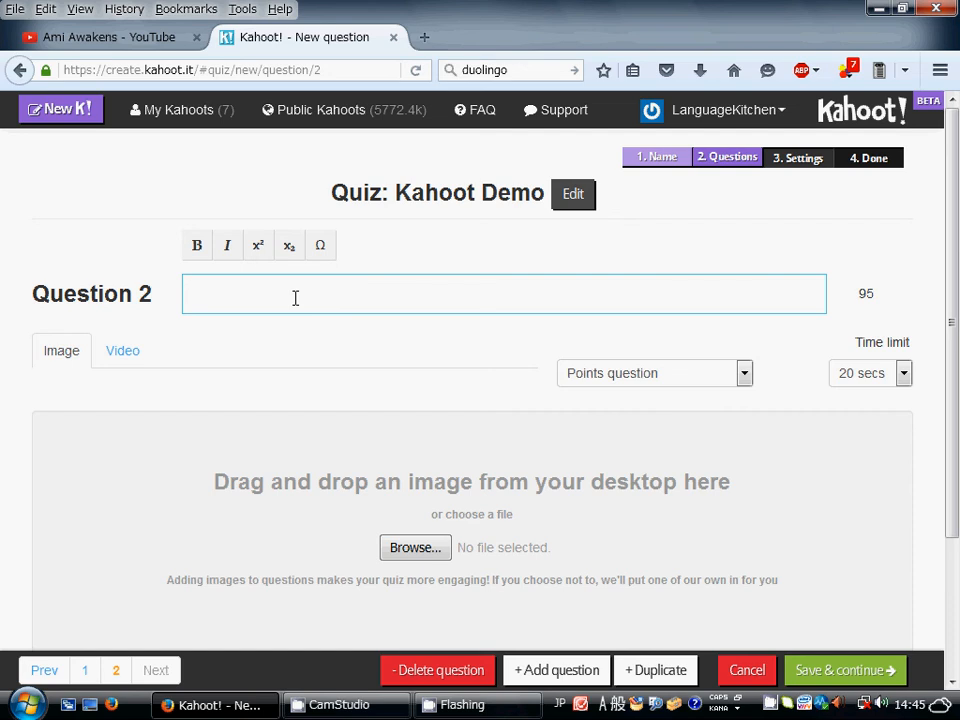
- Switch to YouTube, play the "Ami Awakens" video and pause it at about 0:38
left_click(125, 40)
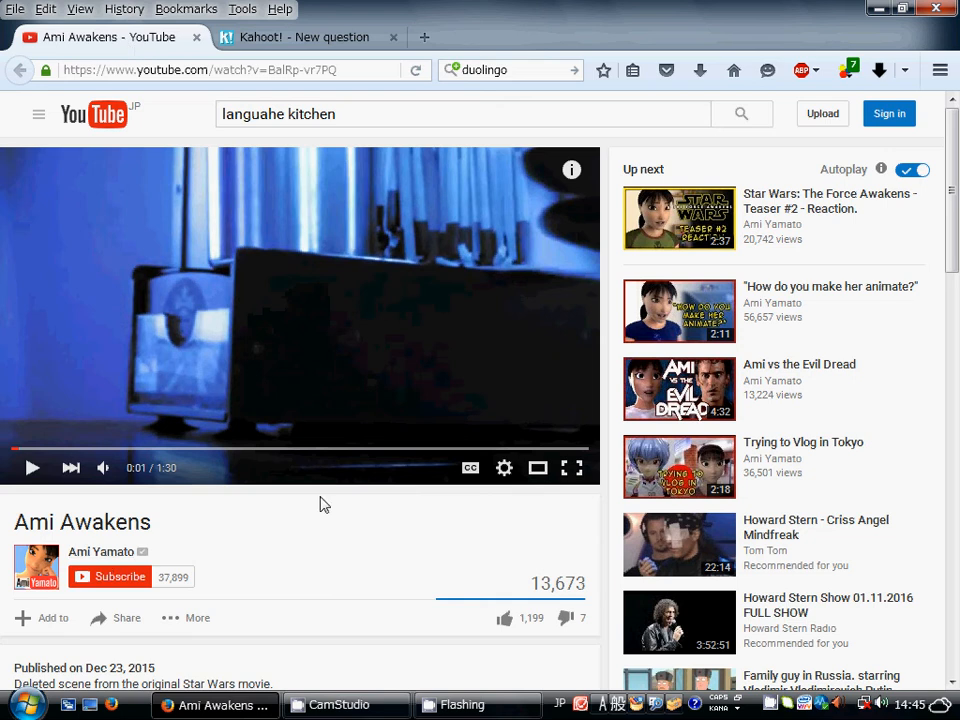
left_click(30, 468)
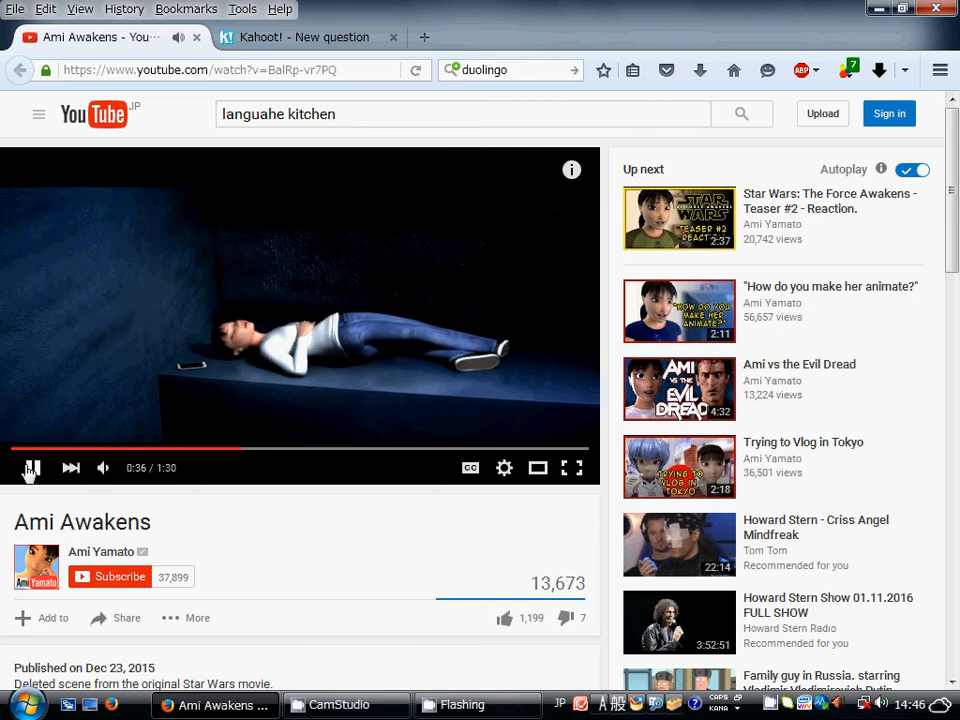
left_click(30, 470)
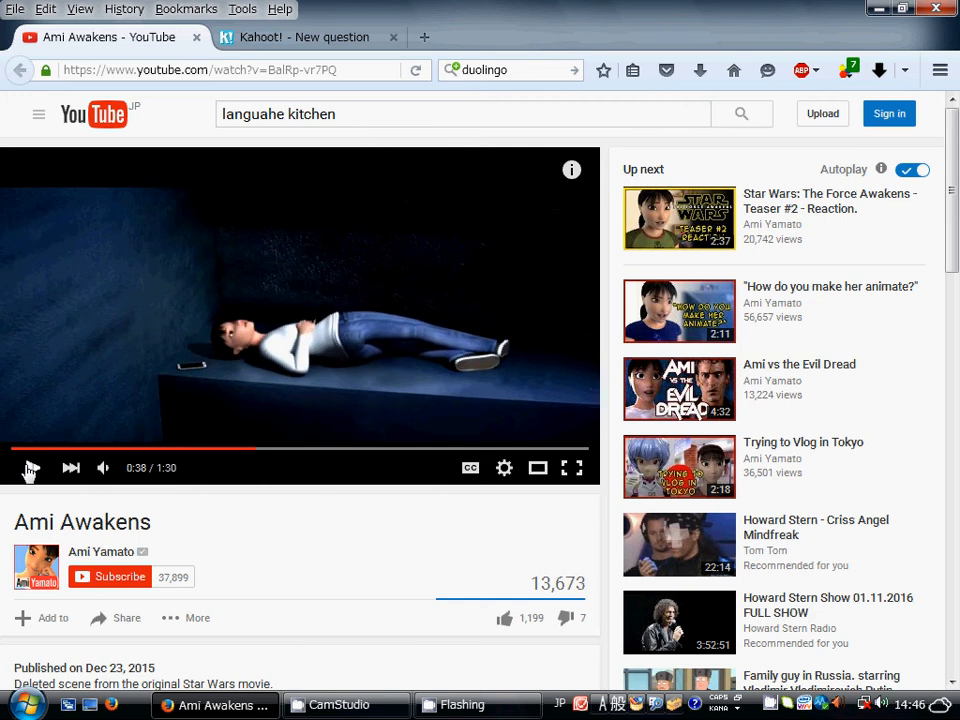
- Copy the web address of the "Ami Awakens" video and return to Question 2 in Kahoot
left_click(178, 72)
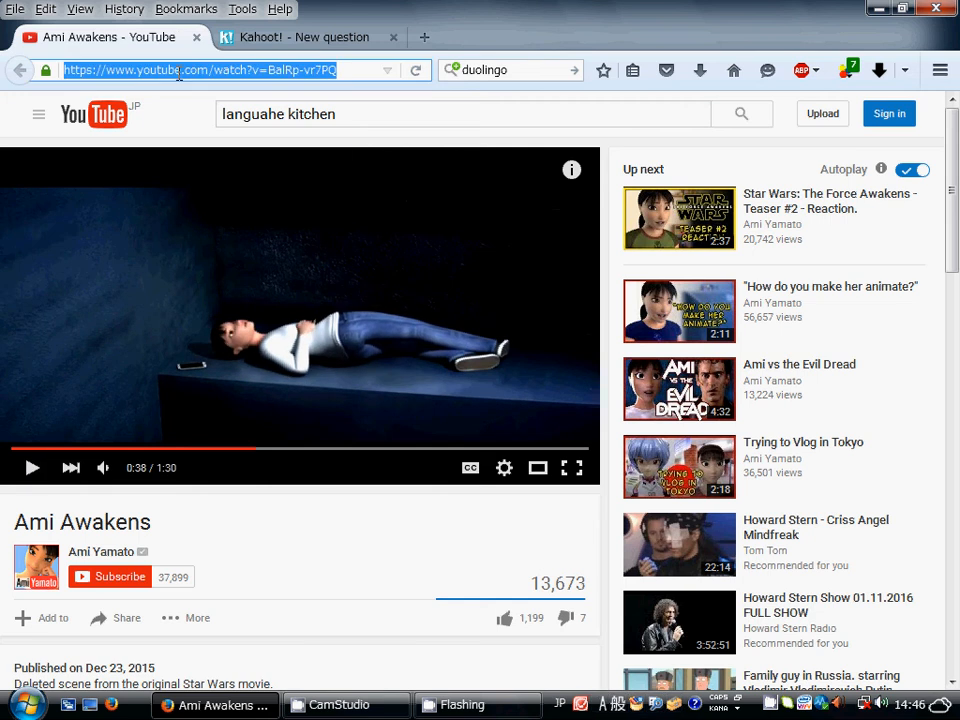
right_click(179, 75)
left_click(240, 136)
left_click(280, 40)
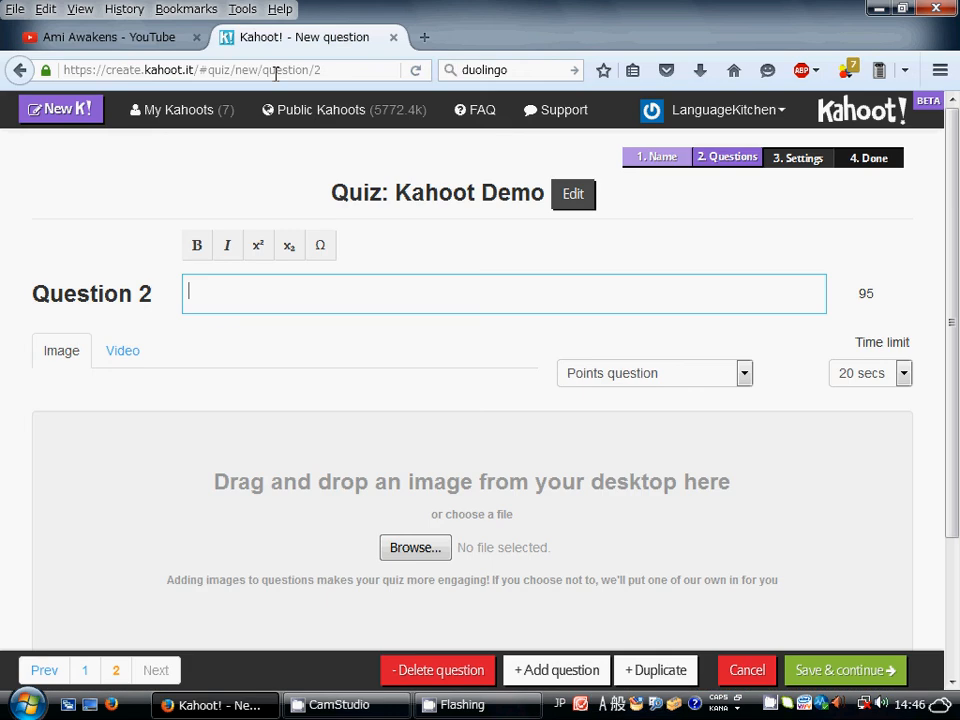
- Attach the copied "Ami Awakens" YouTube video to Question 2 and set its playback to end at 30 secs
left_click(140, 358)
left_click(298, 519)
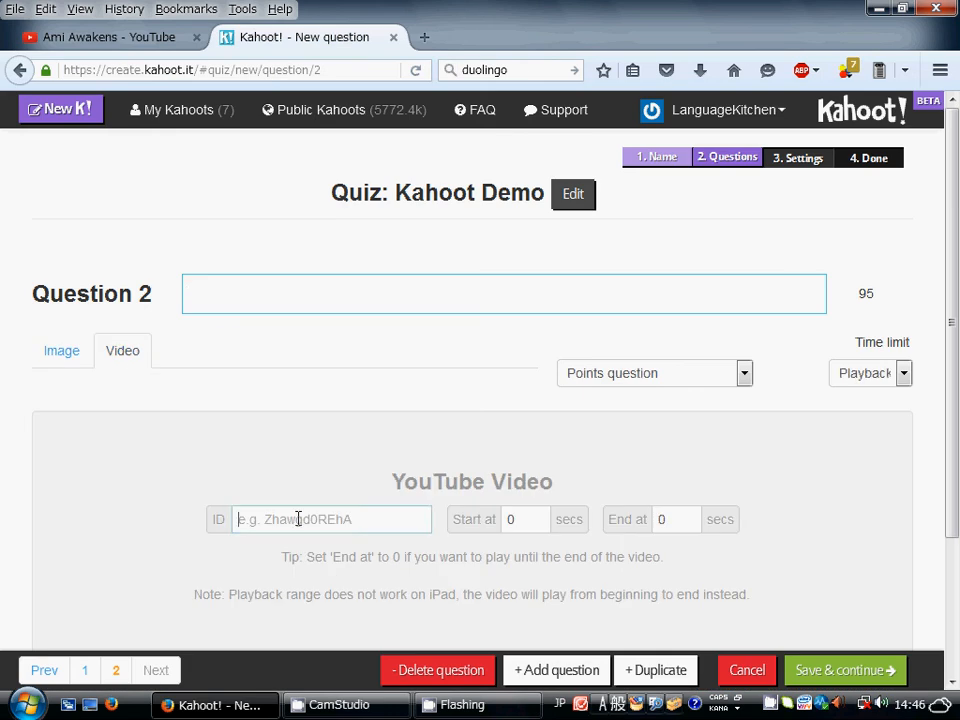
right_click(298, 519)
left_click(343, 377)
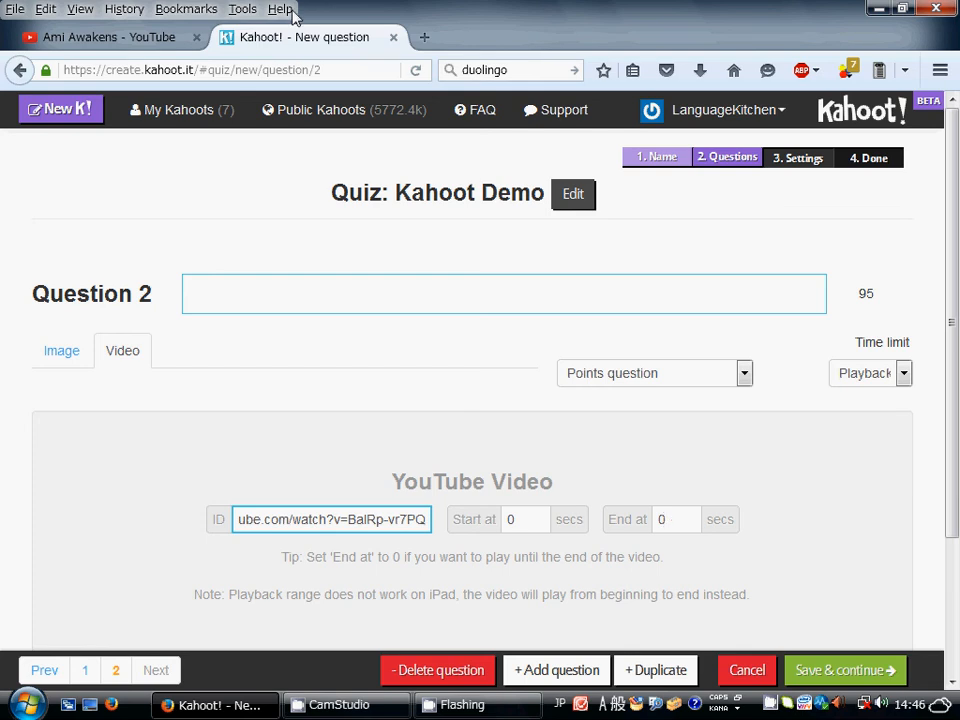
left_click(158, 38)
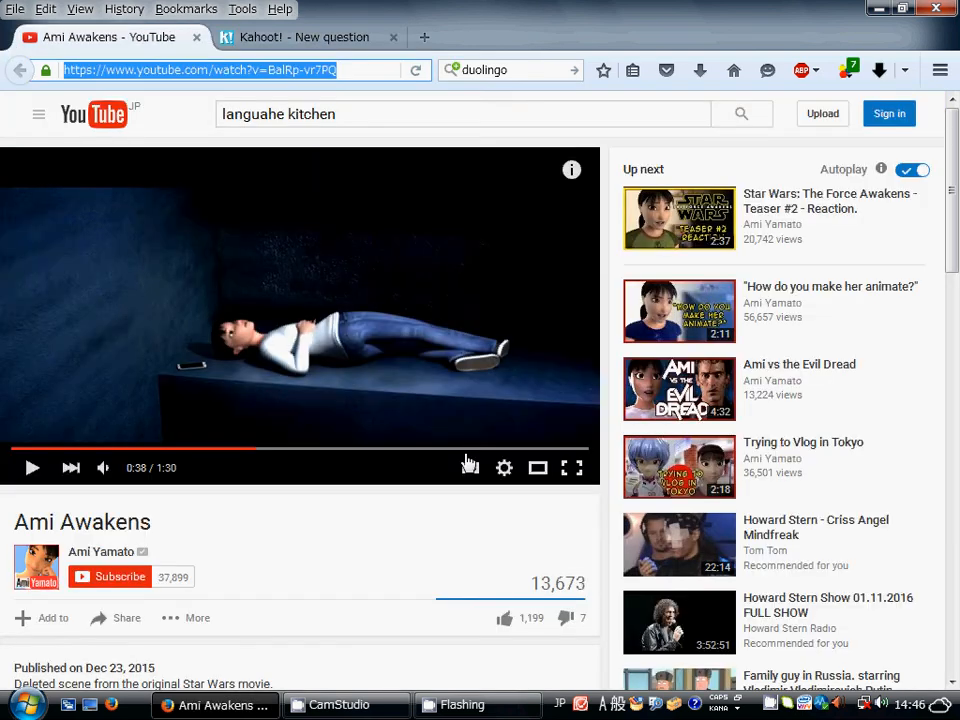
left_click(335, 40)
left_click(674, 518)
type("30")
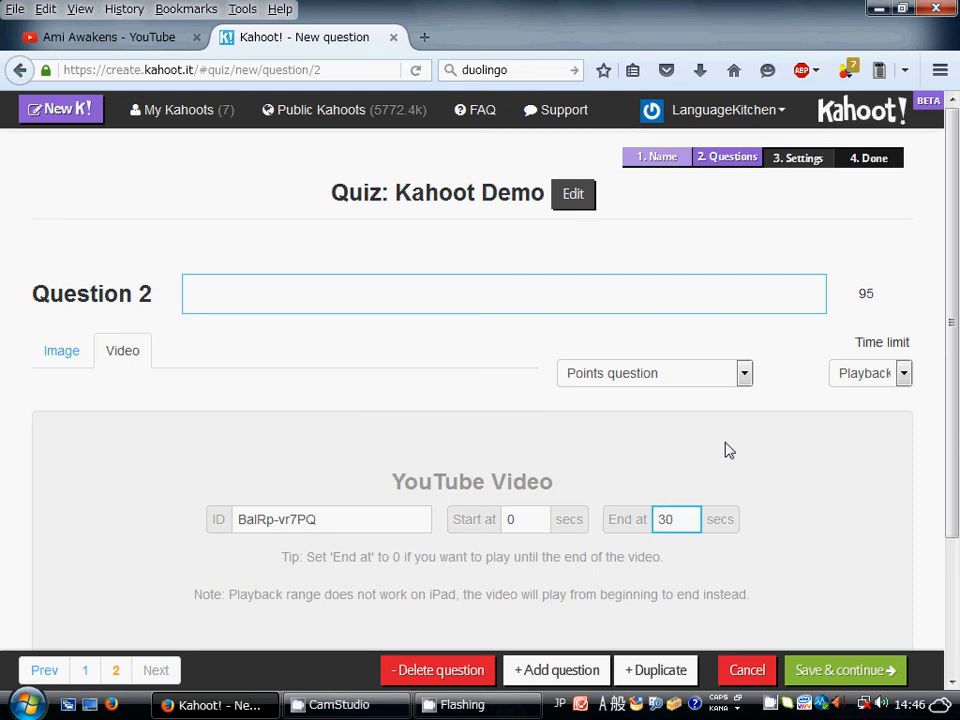
- Enter "Who is here to rescue Ami Yamato?" as the Question 2 text and set the time limit to Playback length + 30
left_click(361, 298)
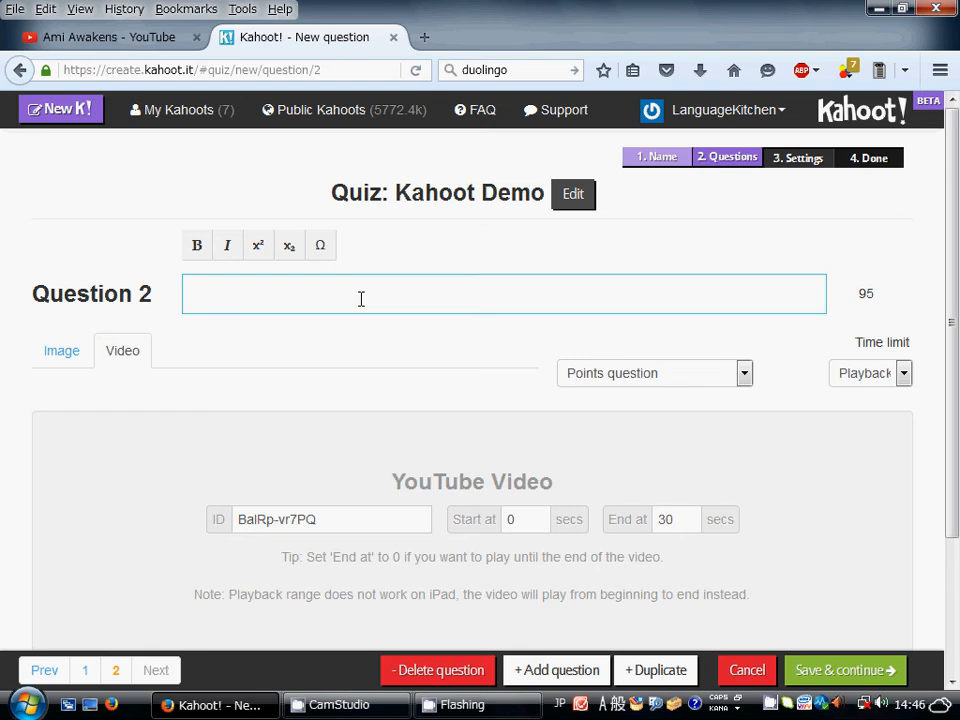
type("W ho is here to ")
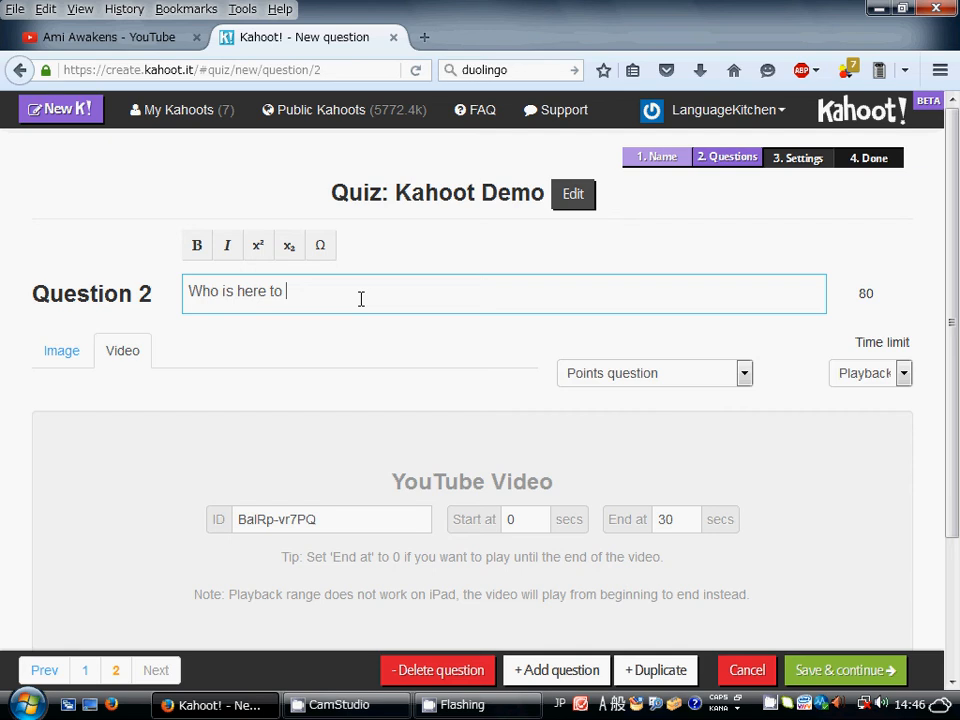
type("rescu")
type("e ")
type("Ami")
type("-Yam")
type("ama")
type("to?")
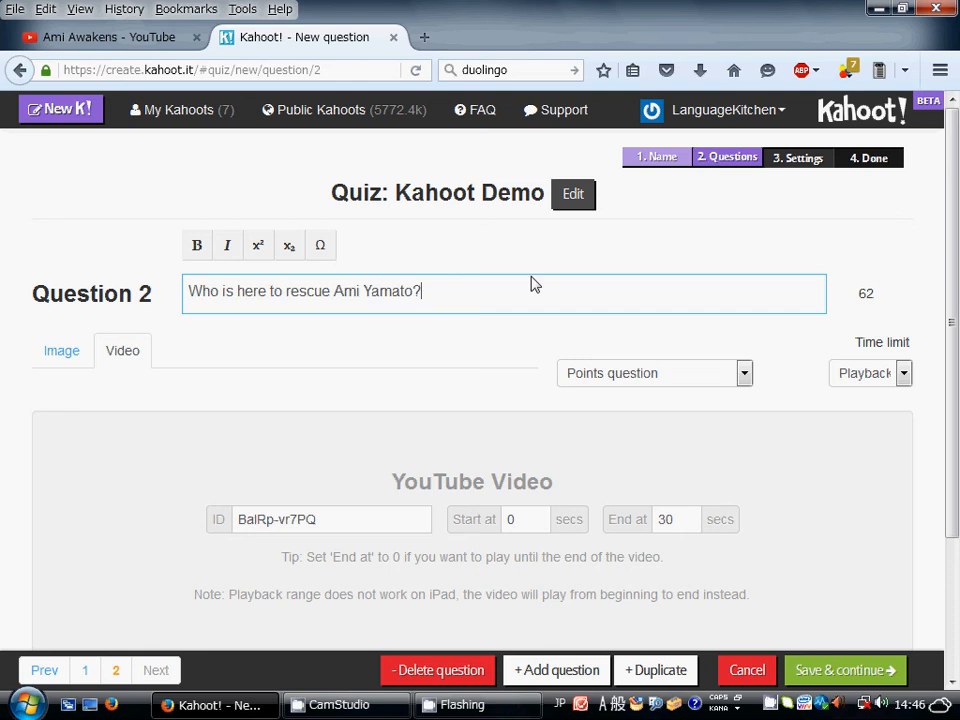
left_click(894, 378)
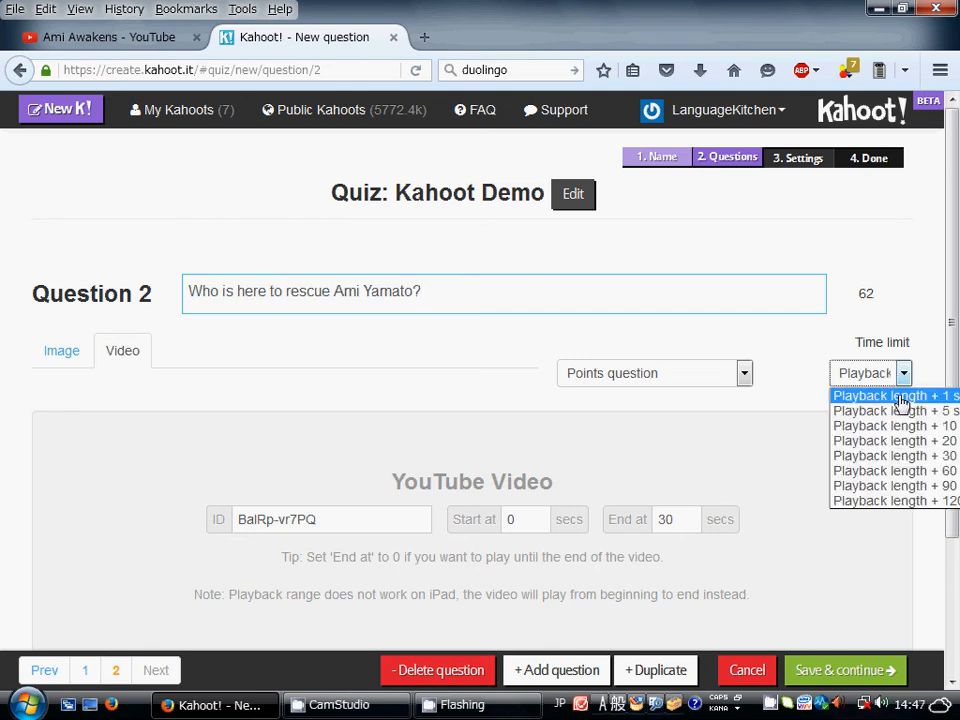
left_click(900, 458)
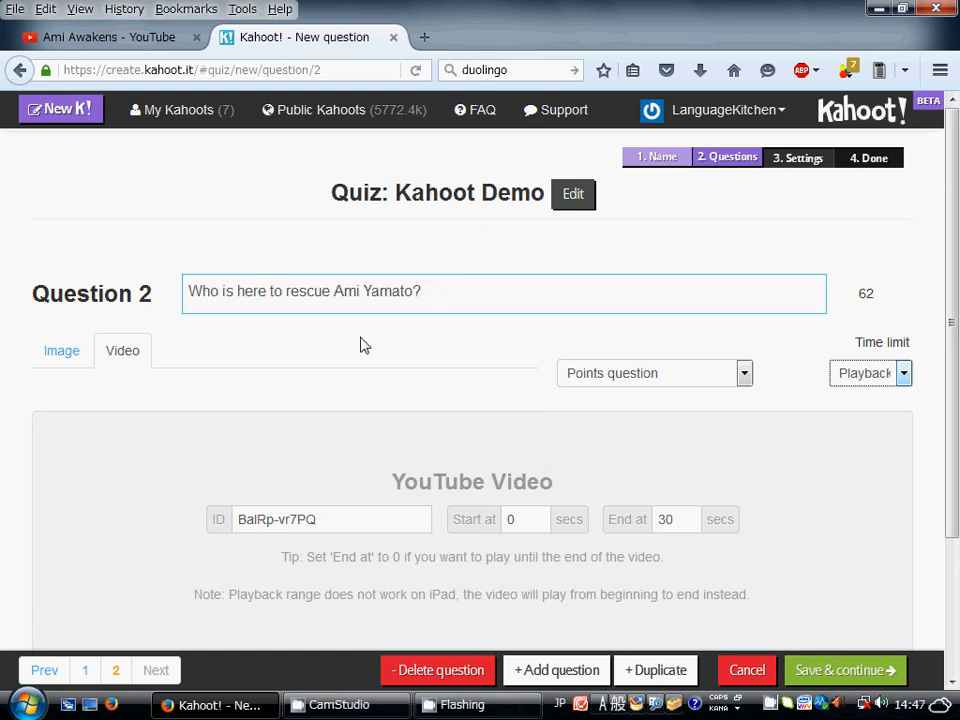
- Fill in the first two answers of Question 2 with "Darth Vader." and "Darth Maul."
scroll(364, 345, "down", 1)
scroll(364, 345, "down", 1)
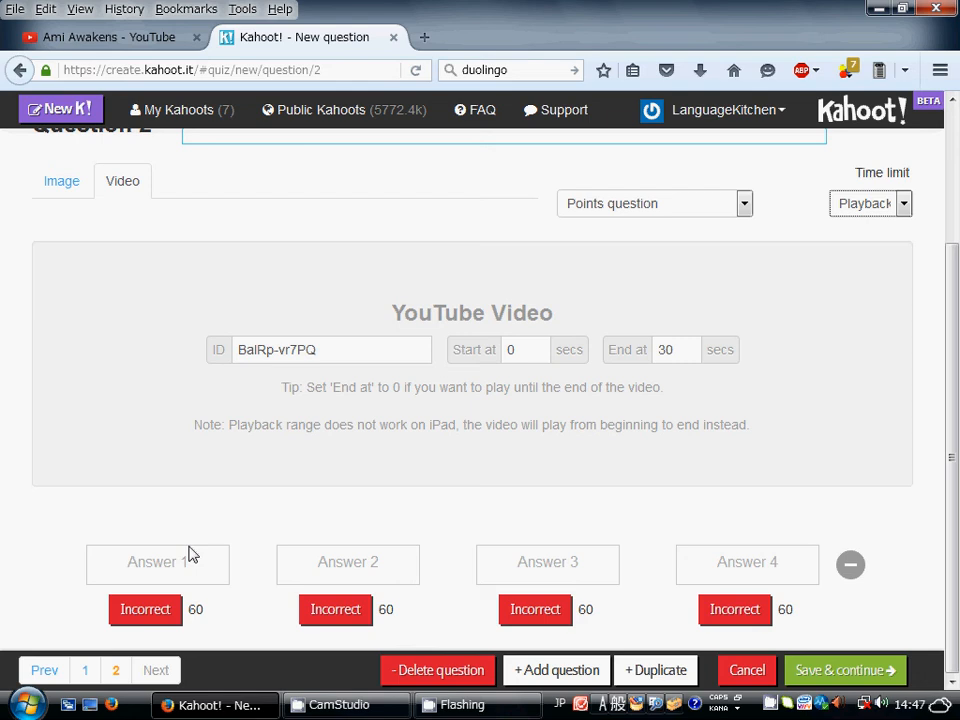
left_click(188, 565)
type("Darth ")
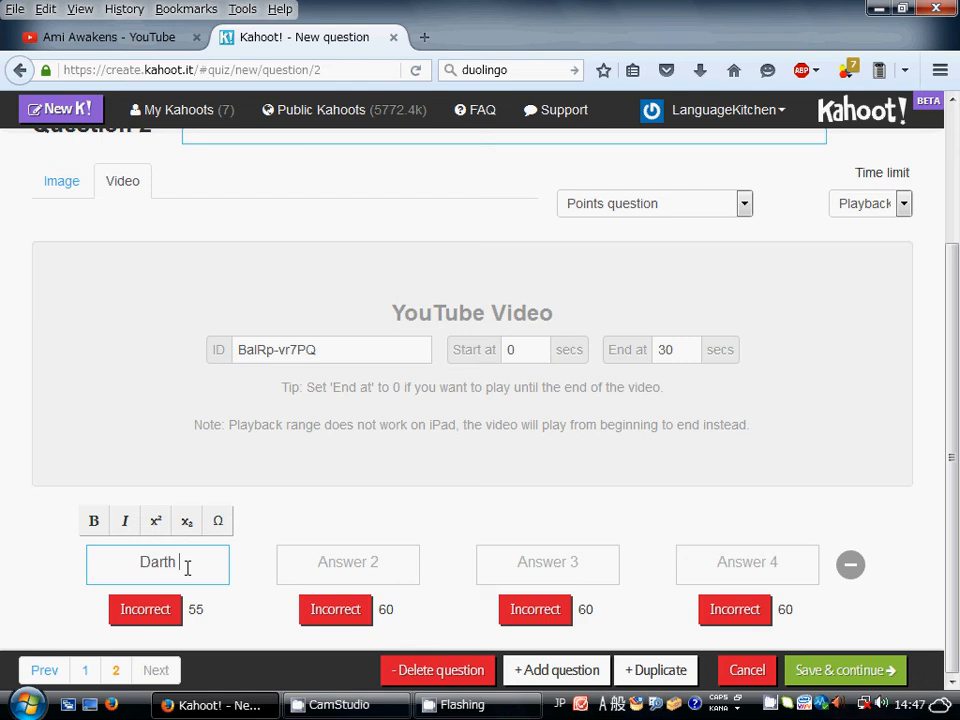
type("Vader")
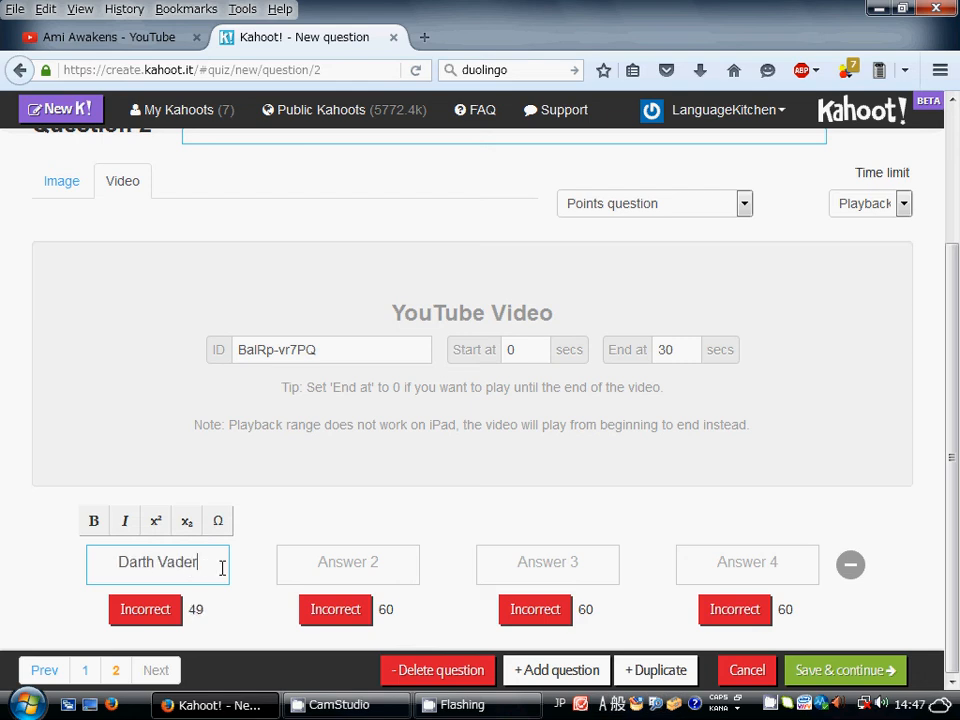
type(".")
left_click(315, 570)
type("Darth M")
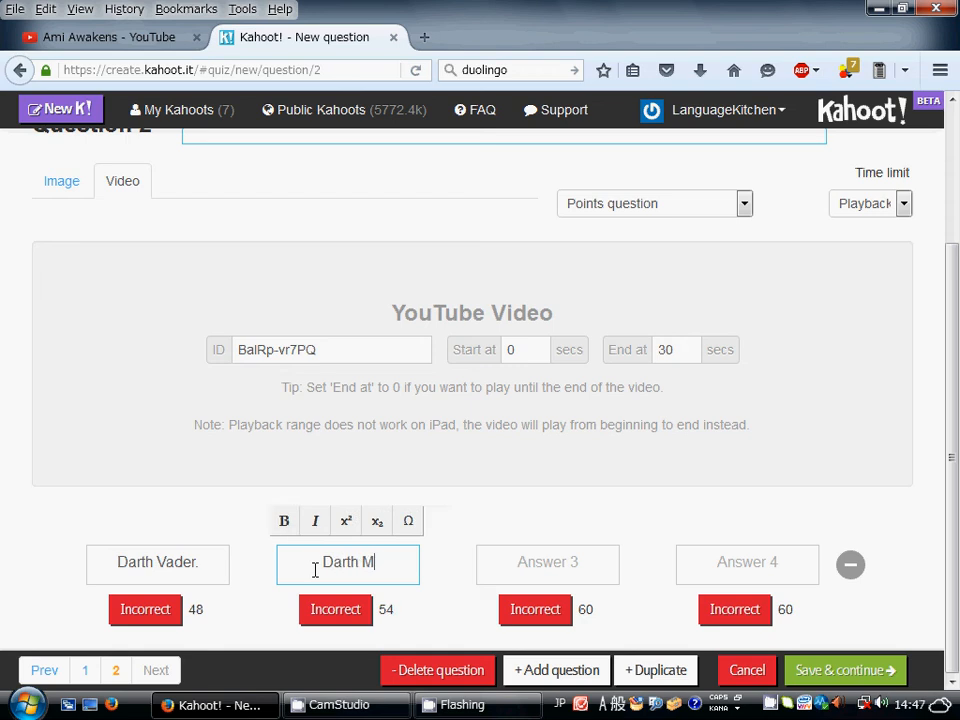
type("aul.")
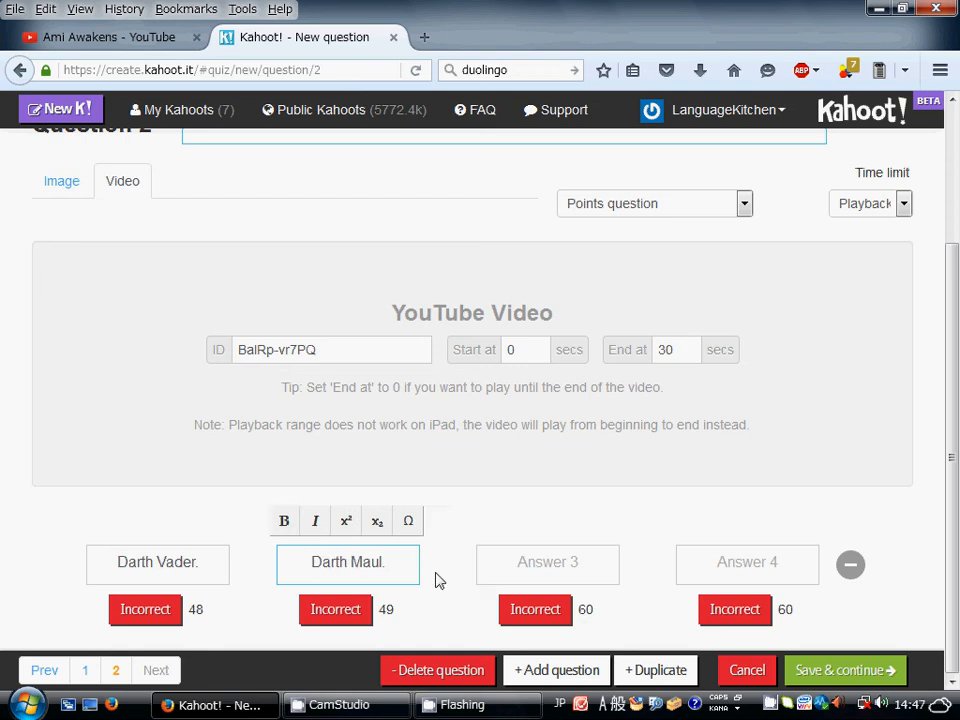
- Fill in the last two answers with "Han Solo." and "Luke Skywalker.", and mark "Luke Skywalker." as correct
left_click(537, 566)
type("H")
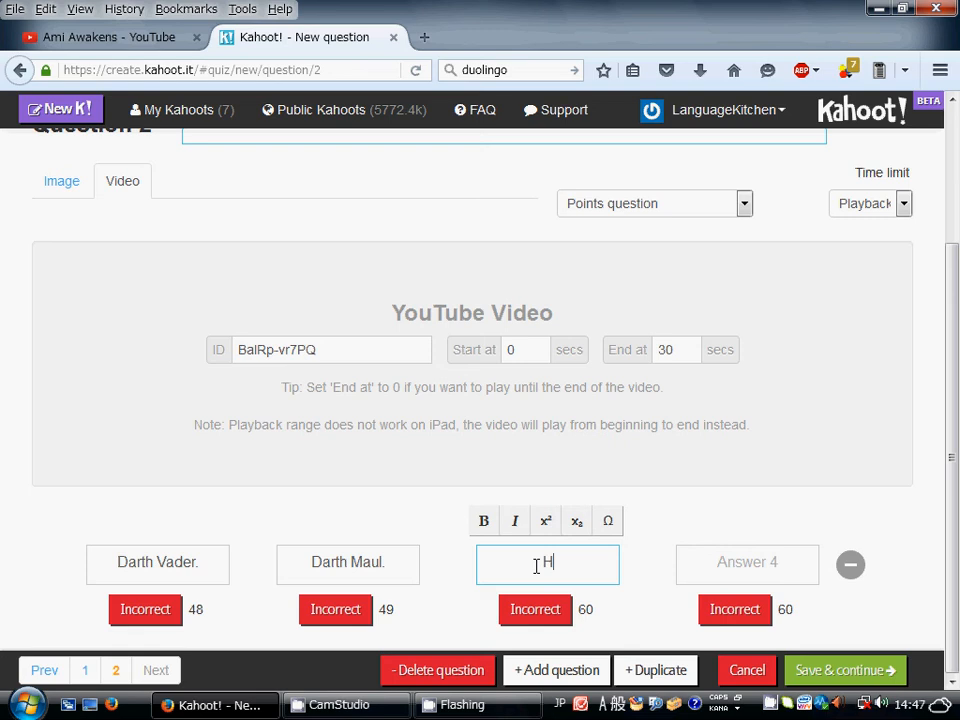
type("an Solo.")
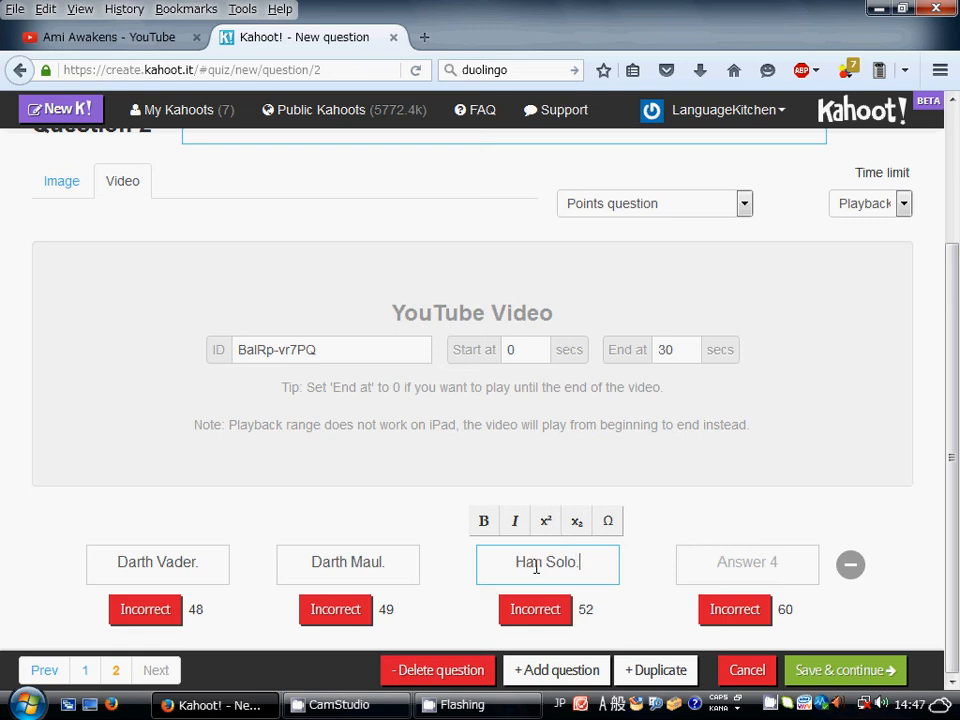
left_click(743, 570)
type("Luke Skywalker")
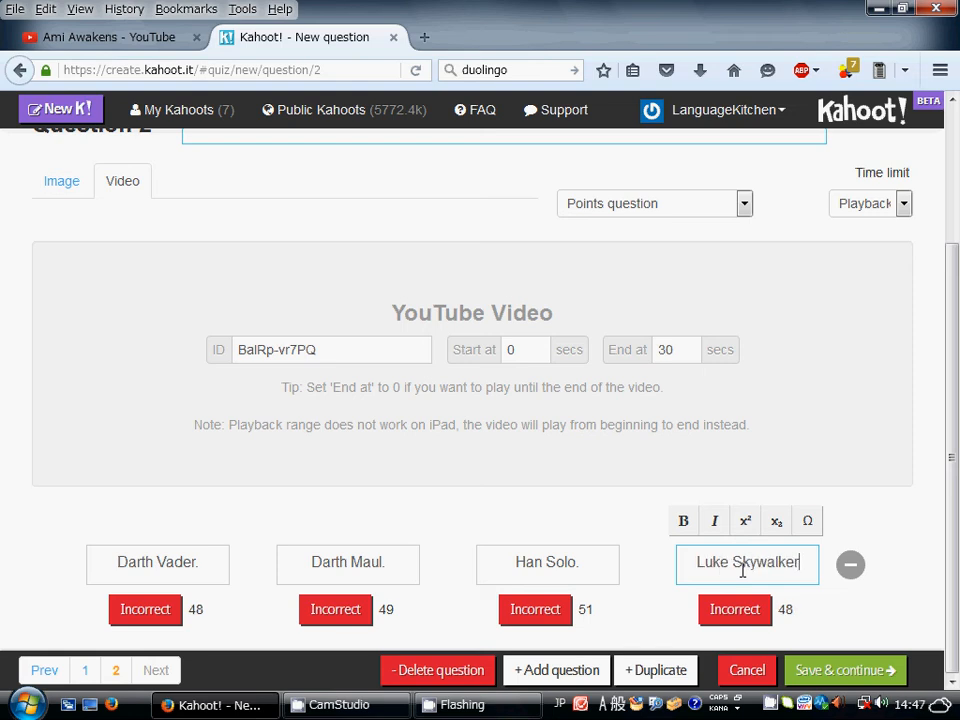
type(".")
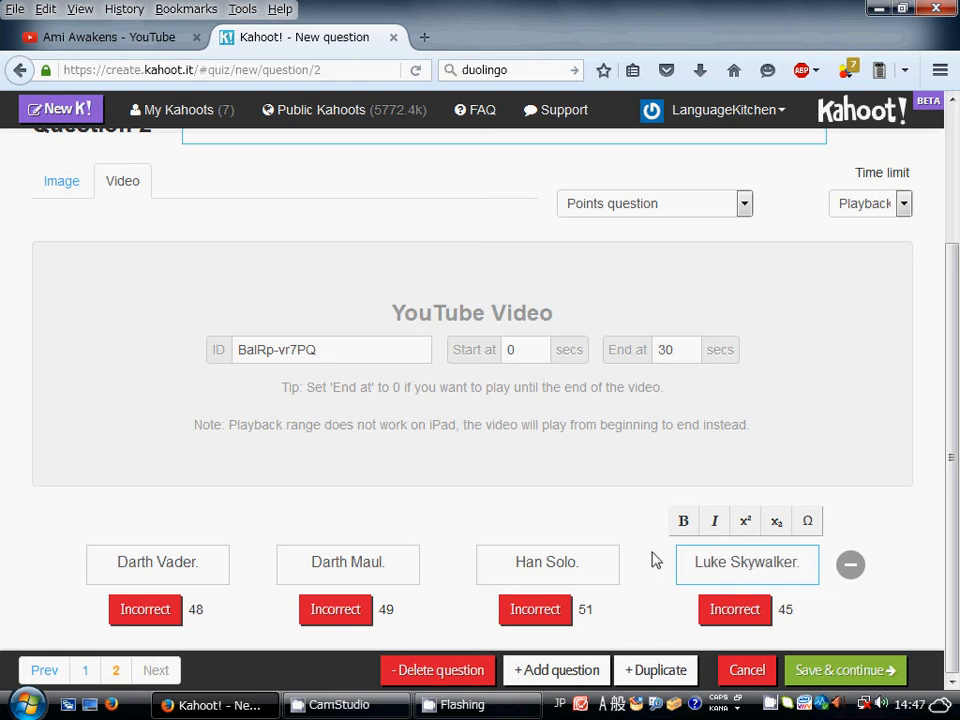
left_click(740, 611)
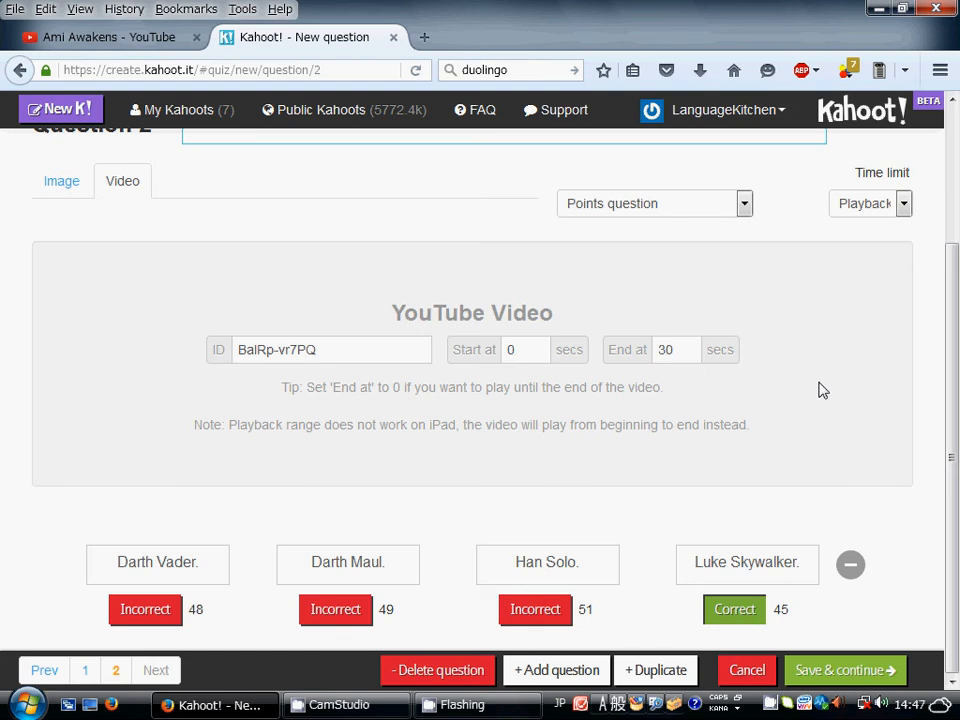
- Add a third question to the quiz with the text "What is the area of the rectangle below?"
scroll(818, 390, "up", 3)
scroll(818, 385, "down", 3)
left_click(540, 674)
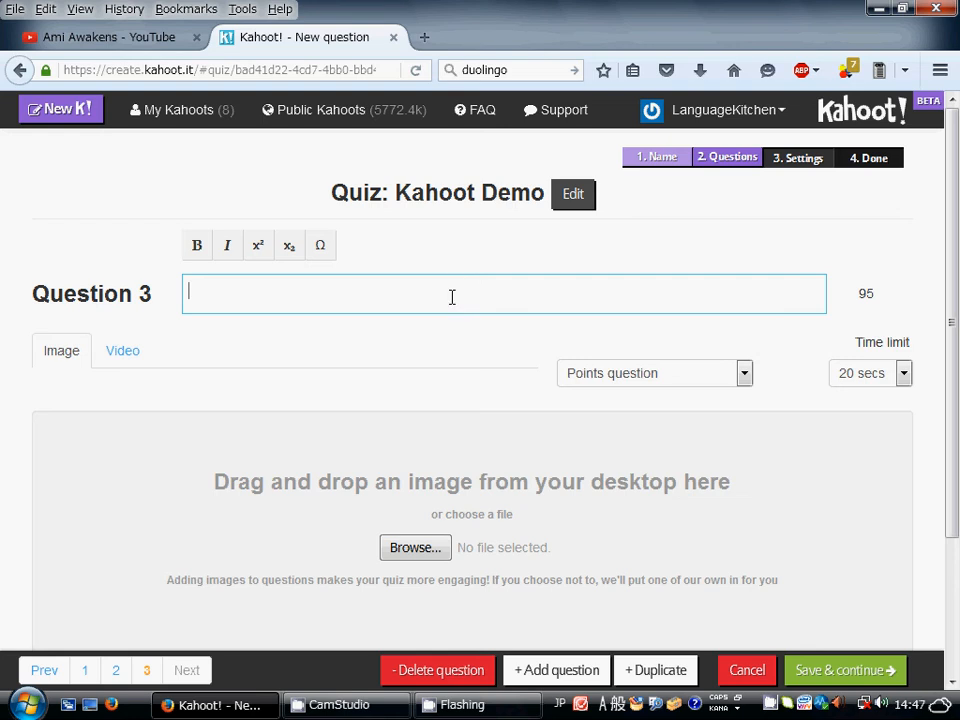
type("What is the")
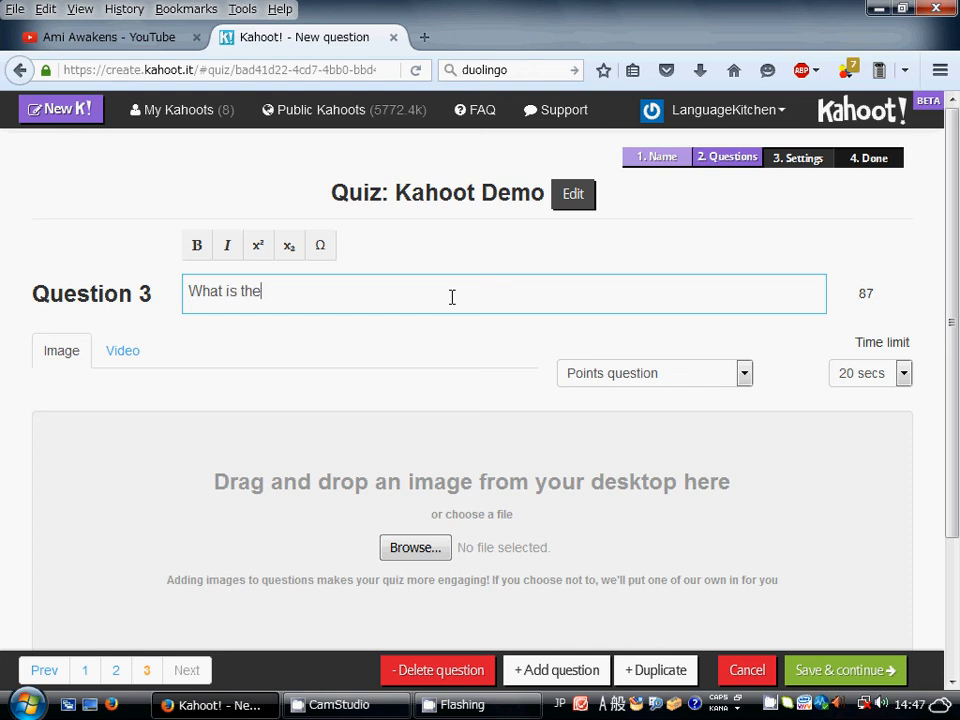
type(" area of the rectangle b")
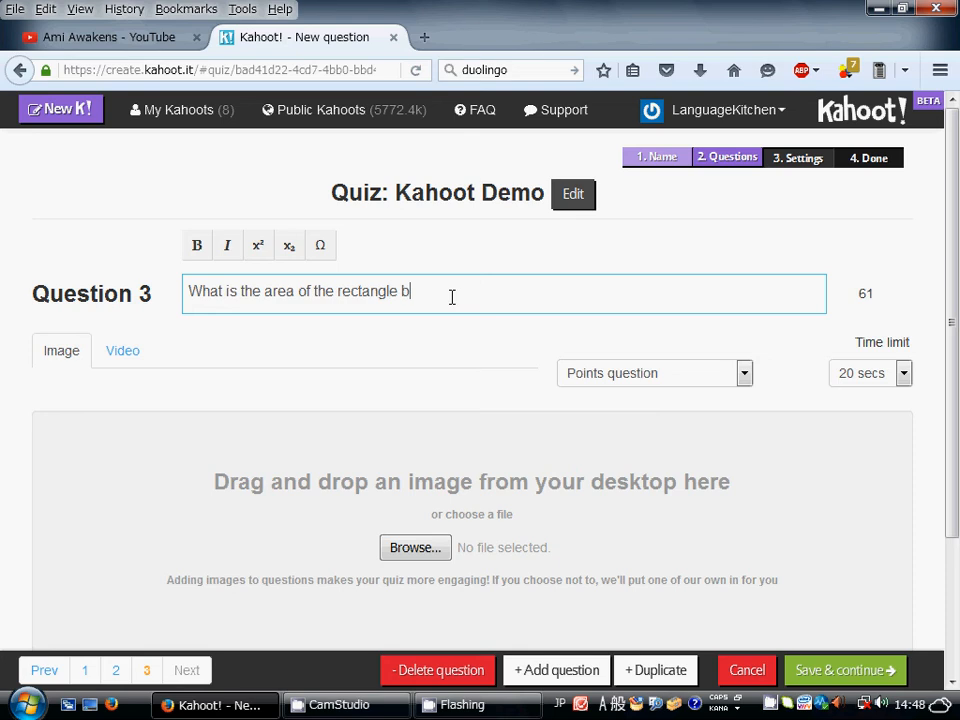
type("elow?")
- Upload the desktop file rectangle-area-0342 as the image for Question 3
left_click(412, 549)
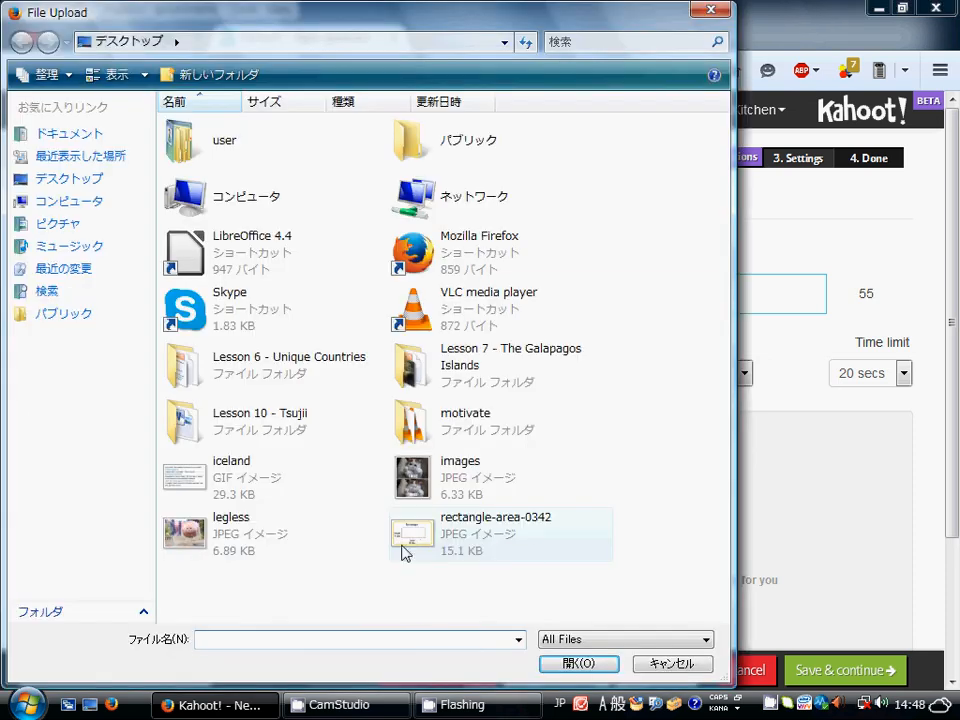
left_click(404, 550)
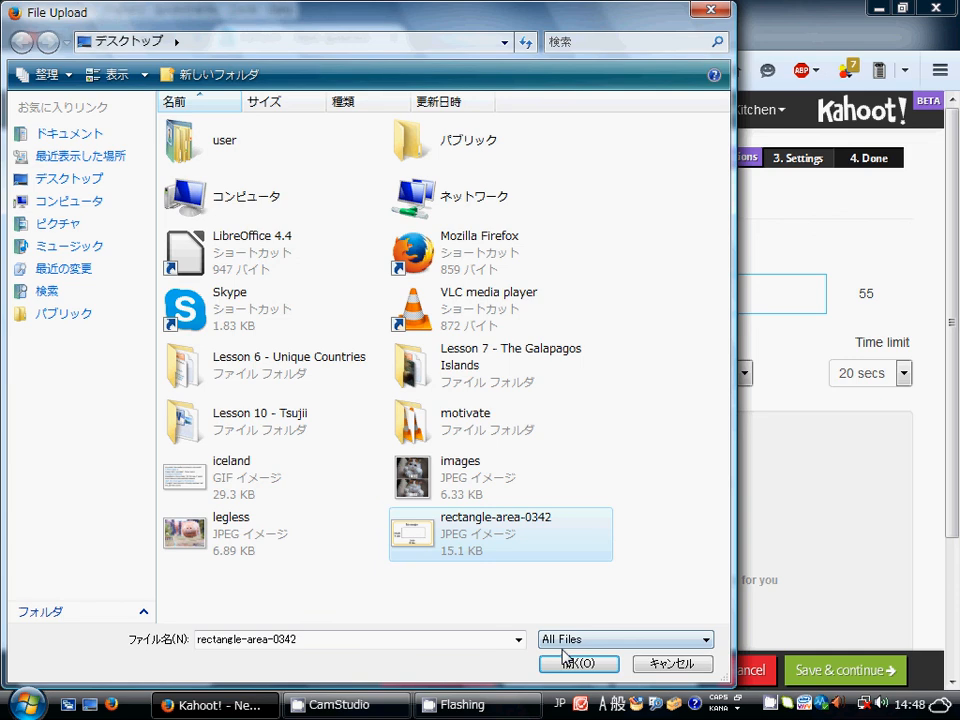
left_click(568, 663)
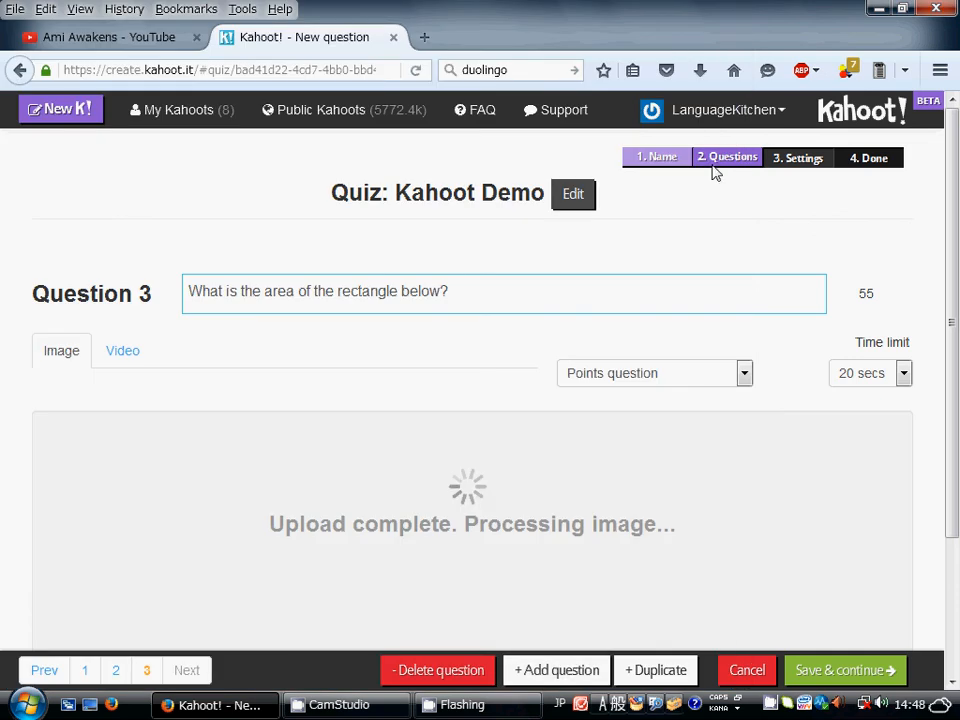
- View the rectangle-area-0342 image from the desktop in Windows Photo Gallery and return to Question 3 in Kahoot
left_click(880, 9)
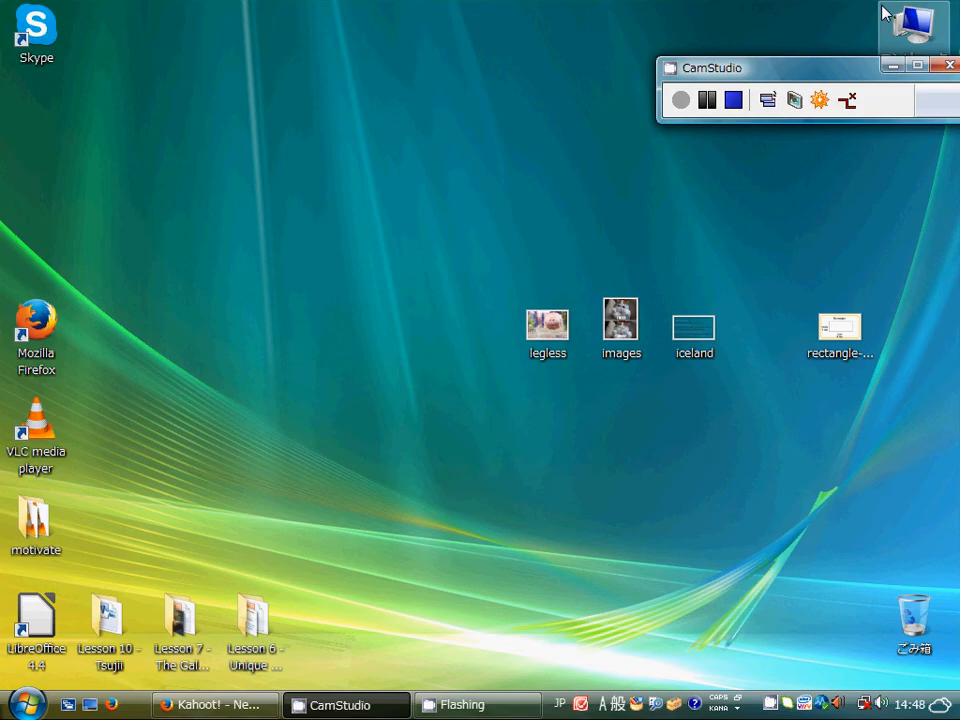
left_click(841, 330)
double_click(841, 330)
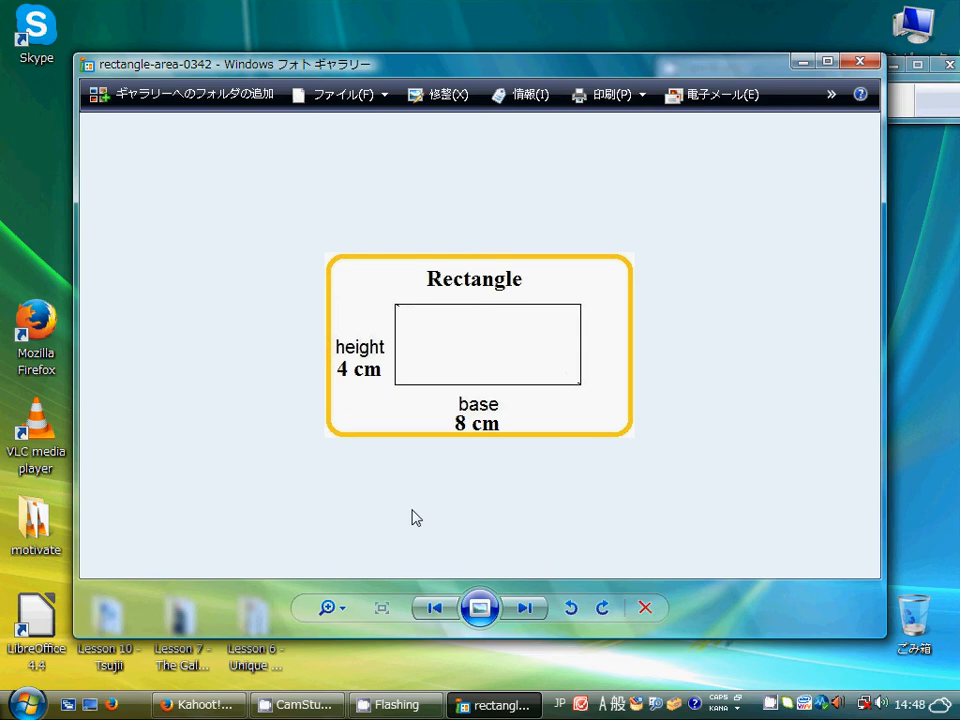
left_click(494, 705)
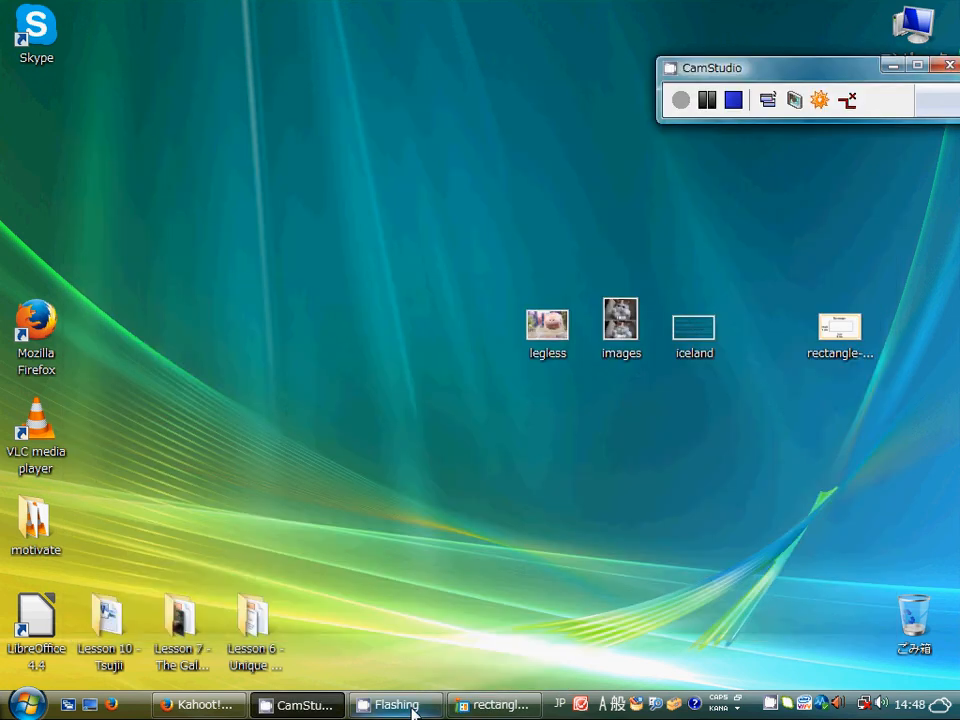
mouse_move(206, 711)
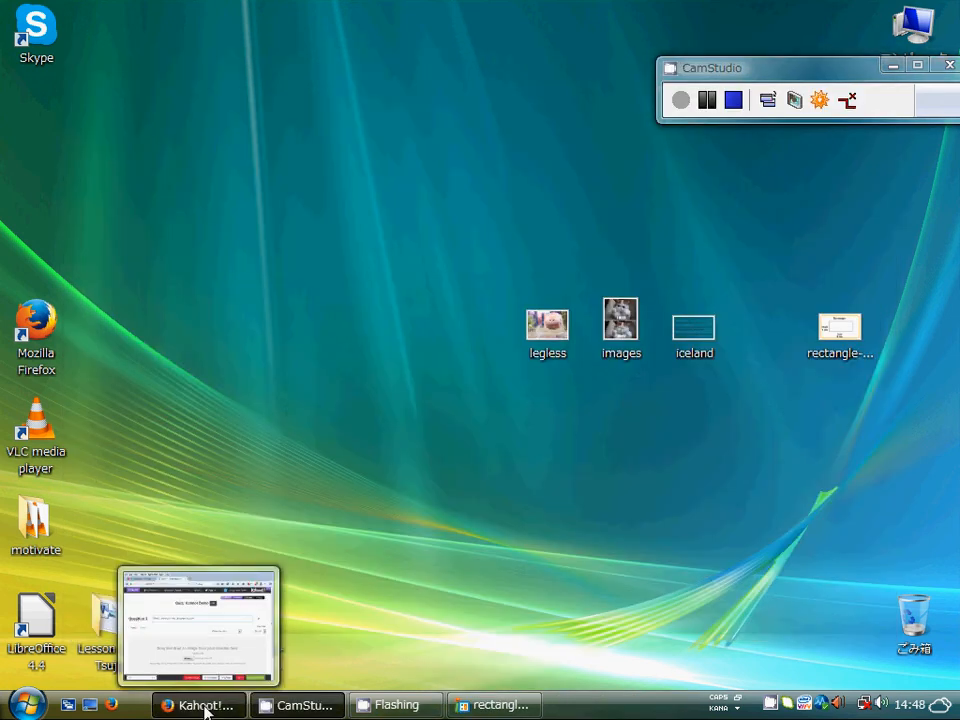
left_click(206, 708)
- Append the formula "A = b x h" to the end of the Question 3 text
scroll(436, 405, "down", 1)
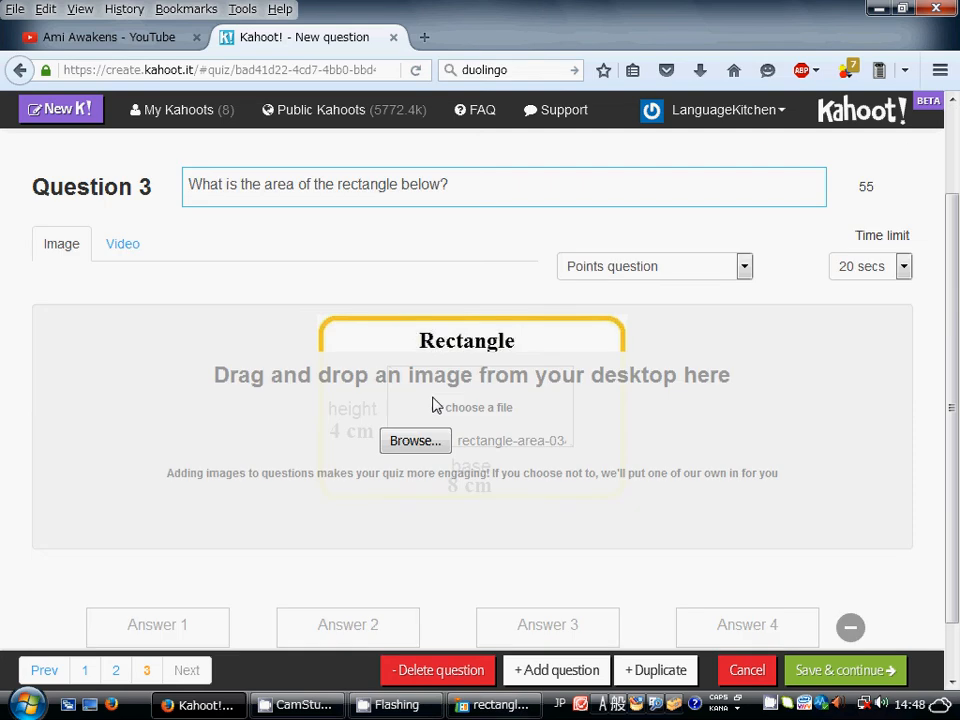
left_click(488, 192)
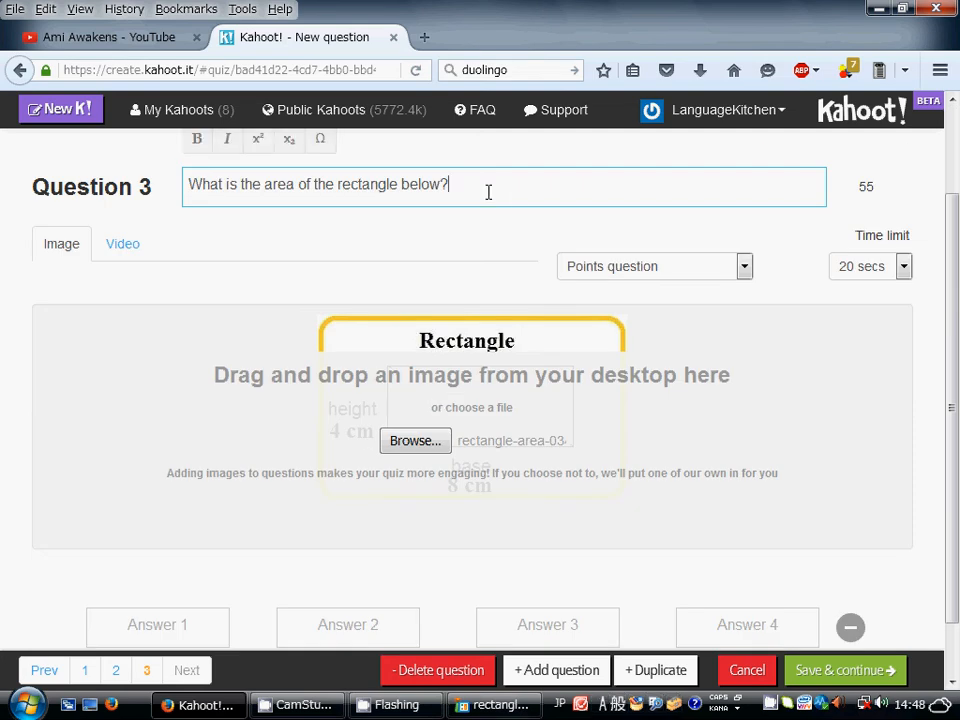
type("A")
type("-")
key("BackSpace")
type("= b x h")
key("Left")
key("Left")
key("Left")
key("Left")
key("Left")
key("Left")
key("Left")
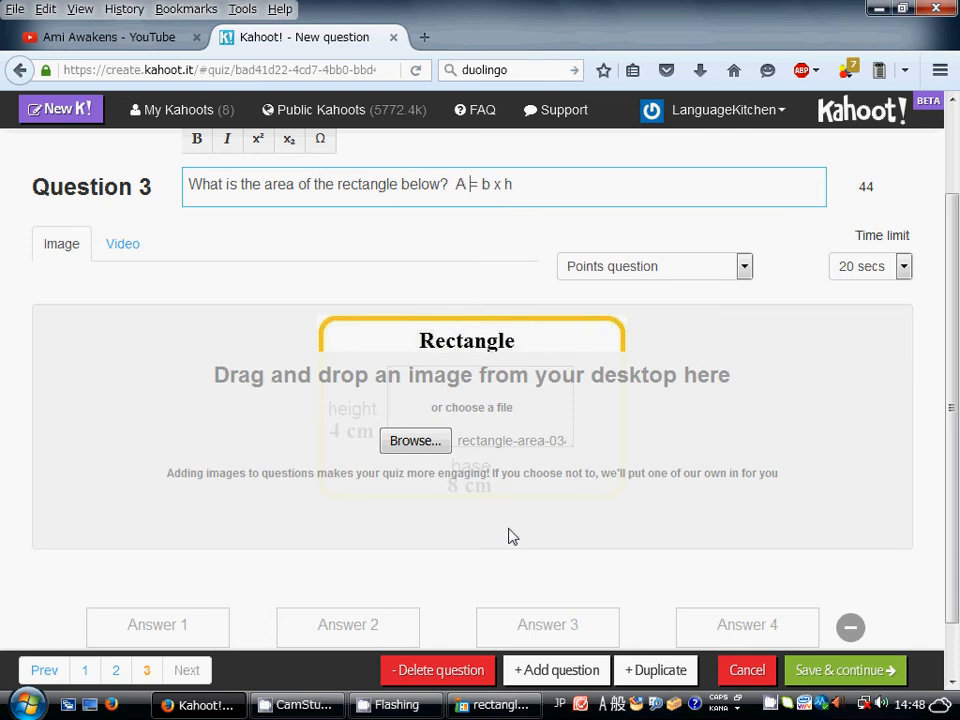
- Enter "12 cm²." as Answer 1 of Question 3, inserting the superscript ² as a special character
scroll(508, 537, "down", 1)
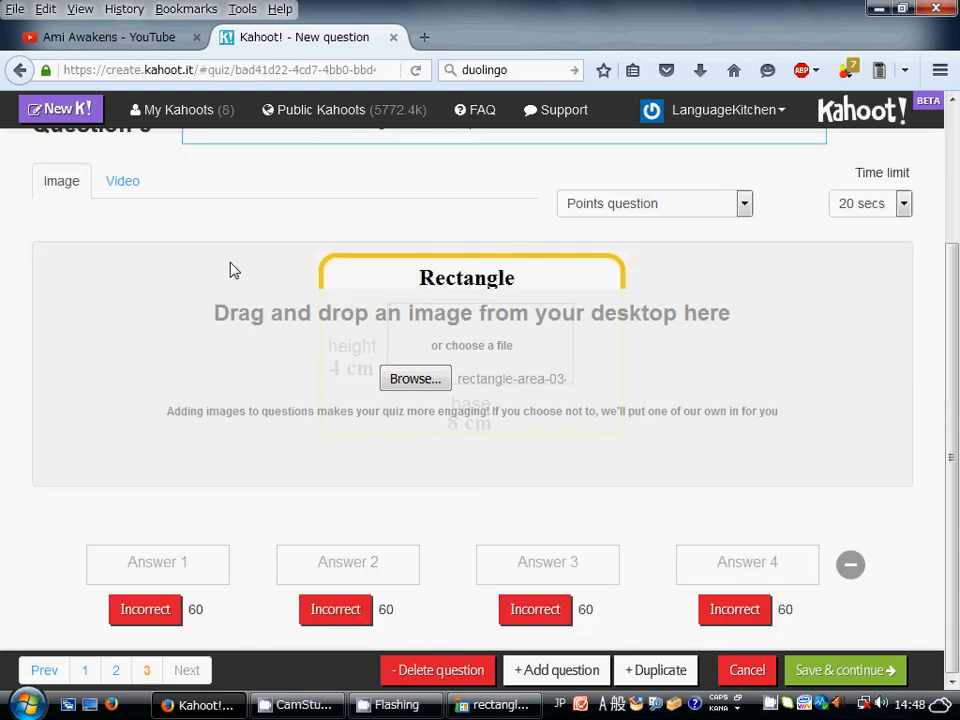
left_click(196, 575)
type("12")
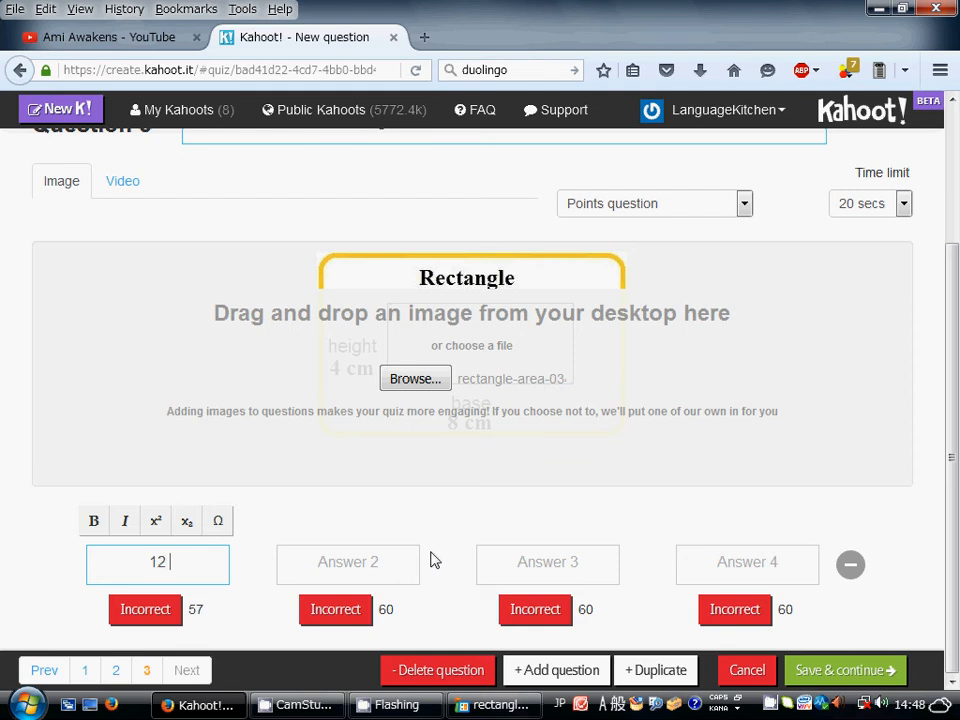
type(" cm")
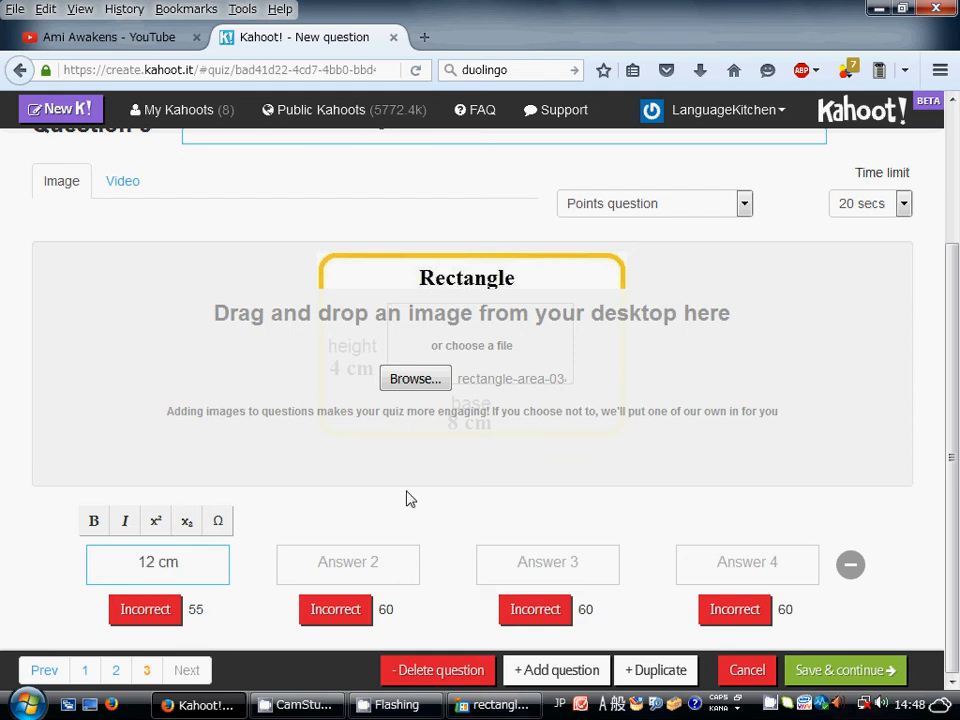
left_click(163, 528)
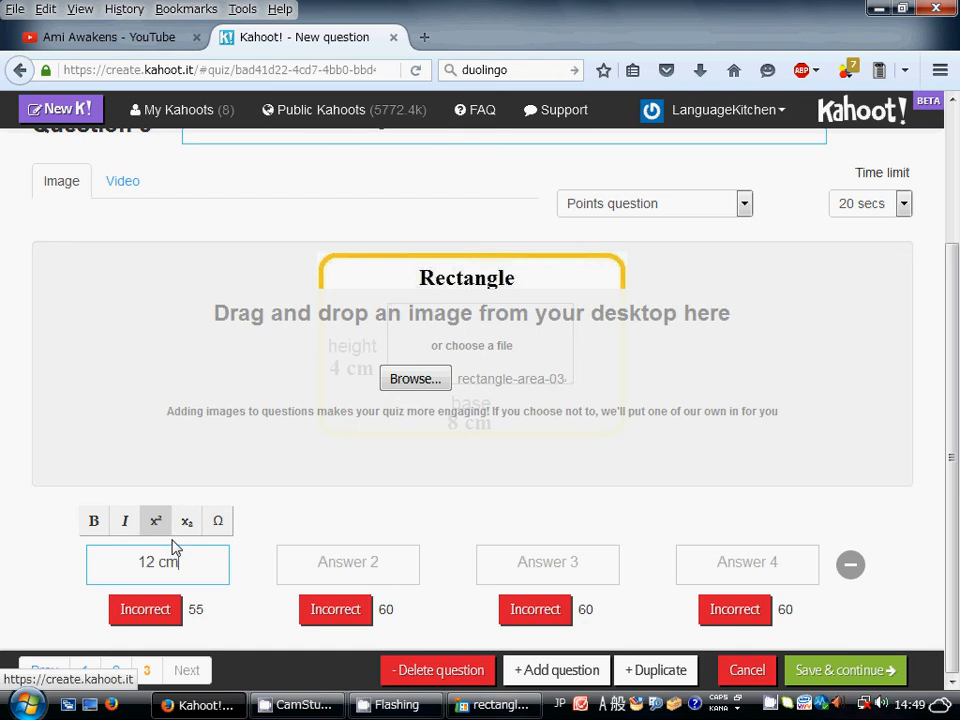
left_click(219, 522)
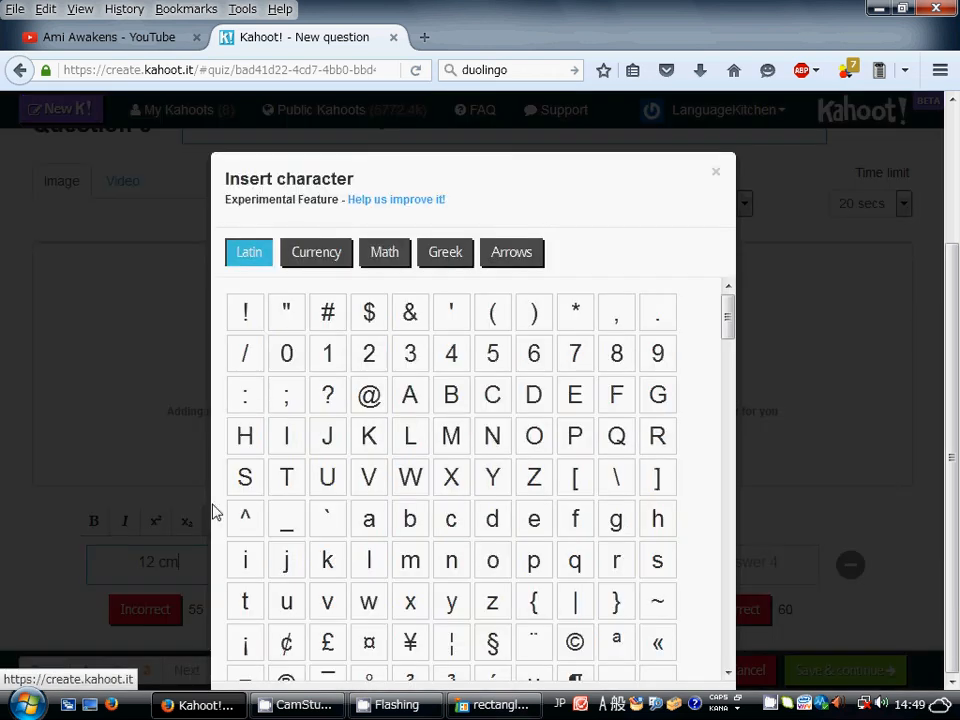
scroll(214, 512, "down", 3)
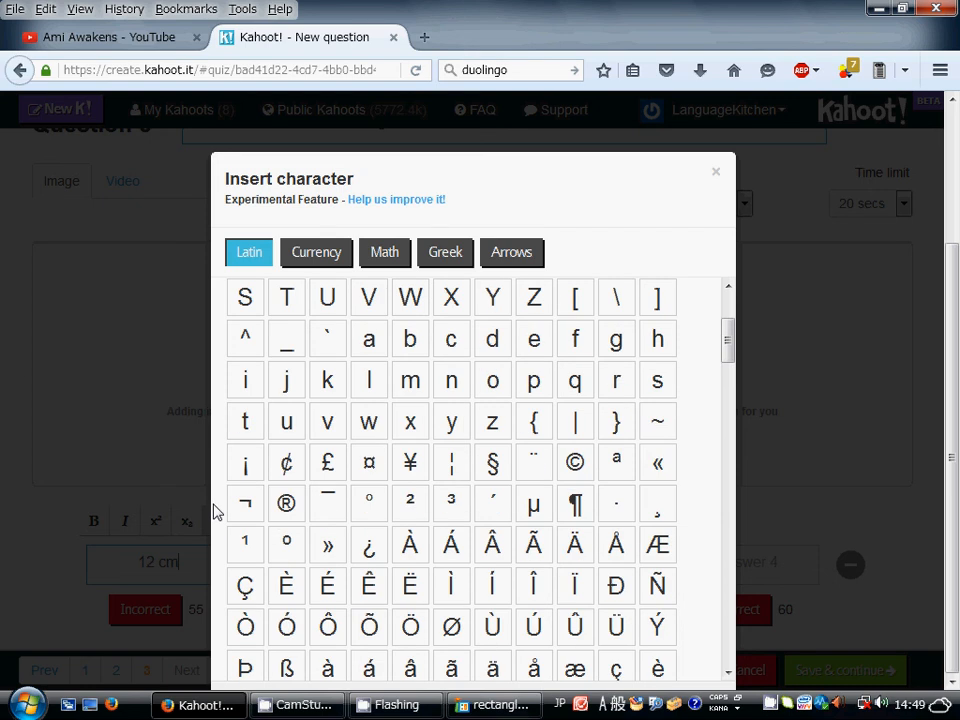
left_click(409, 505)
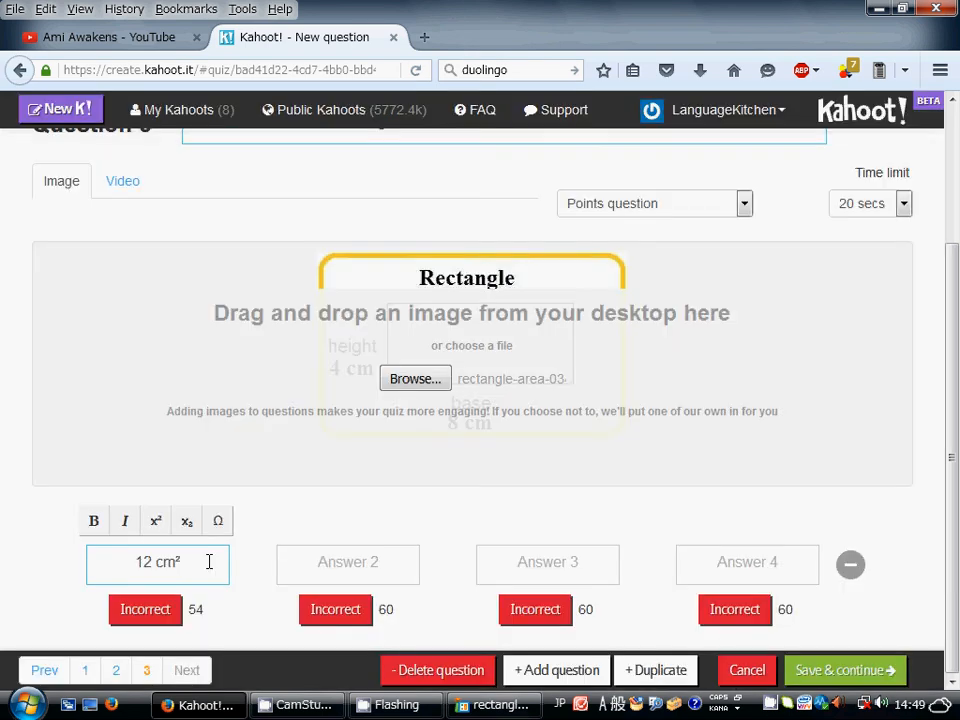
type(".")
- Copy the full Answer 1 text into Answers 2, 3 and 4 of Question 3
triple_click(174, 566)
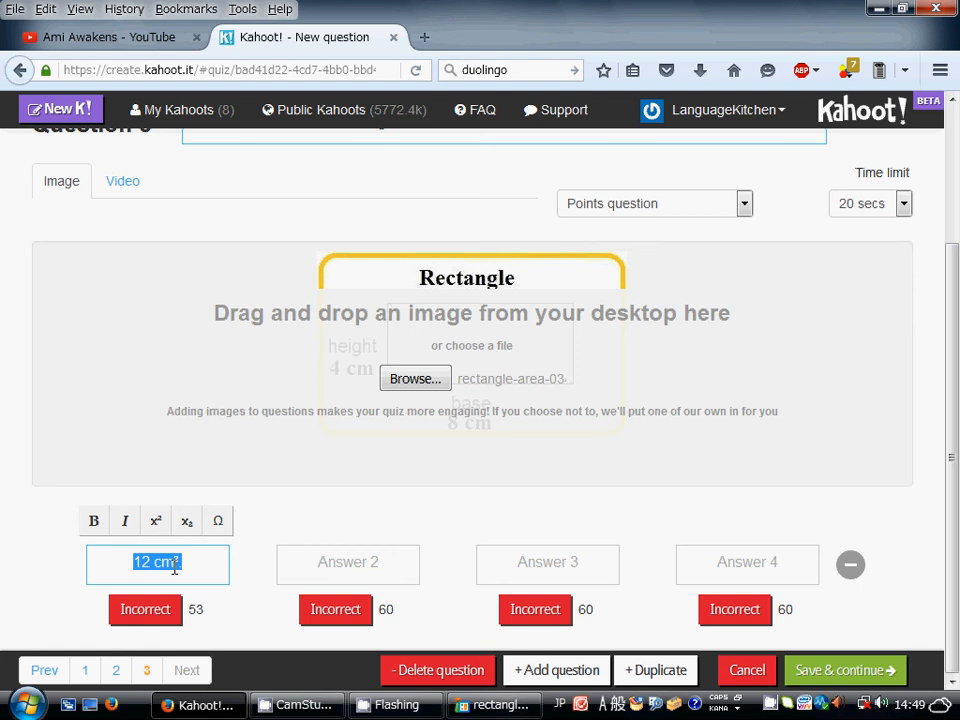
right_click(175, 565)
left_click(225, 360)
right_click(350, 561)
left_click(399, 418)
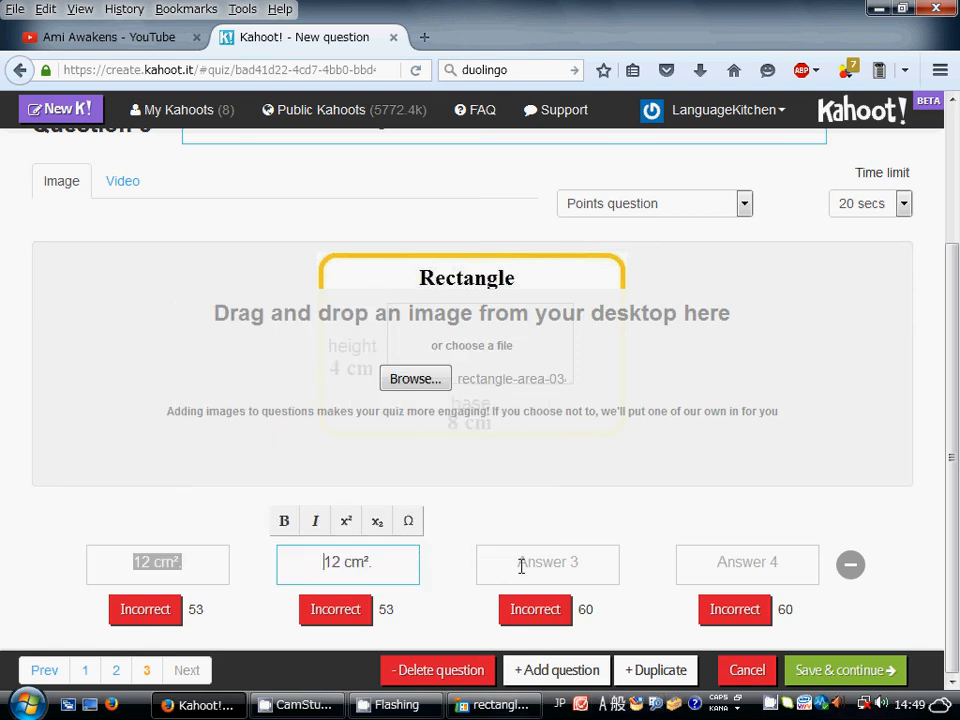
right_click(535, 566)
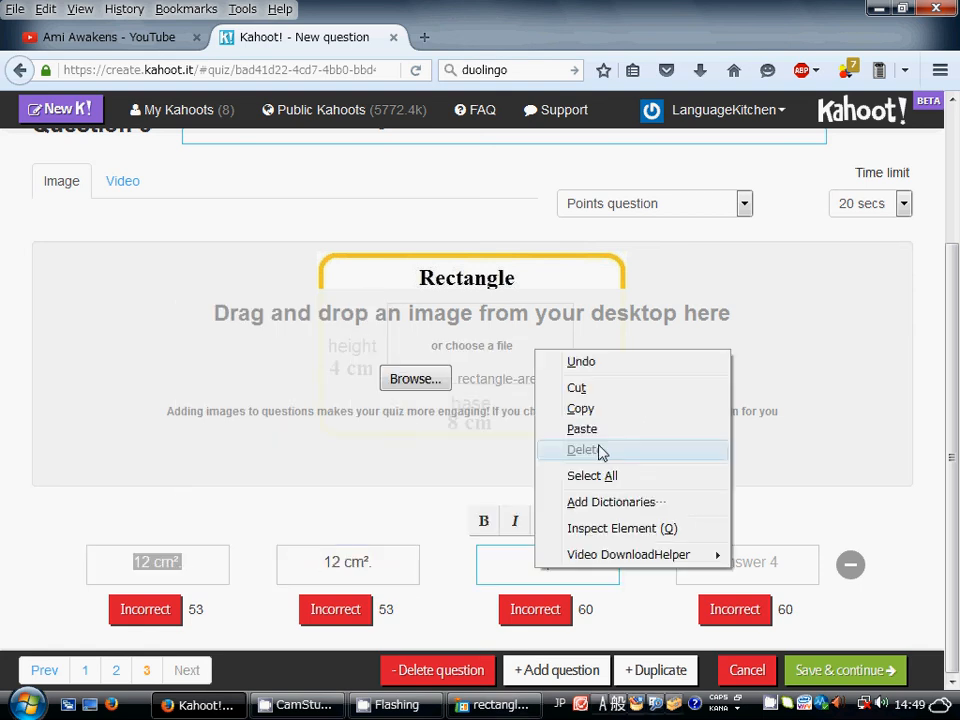
left_click(582, 428)
right_click(741, 558)
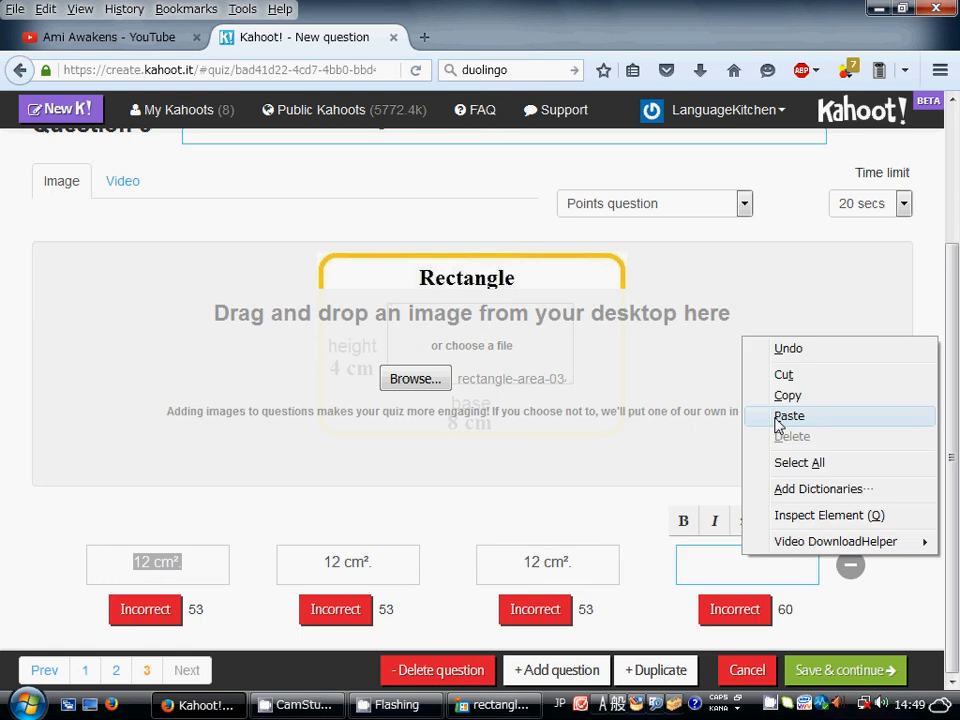
left_click(786, 416)
- Change the numbers in Answers 2, 3 and 4 to 20, 32 and 45, keeping the cm² unit
left_click(340, 566)
key("BackSpace")
type("20")
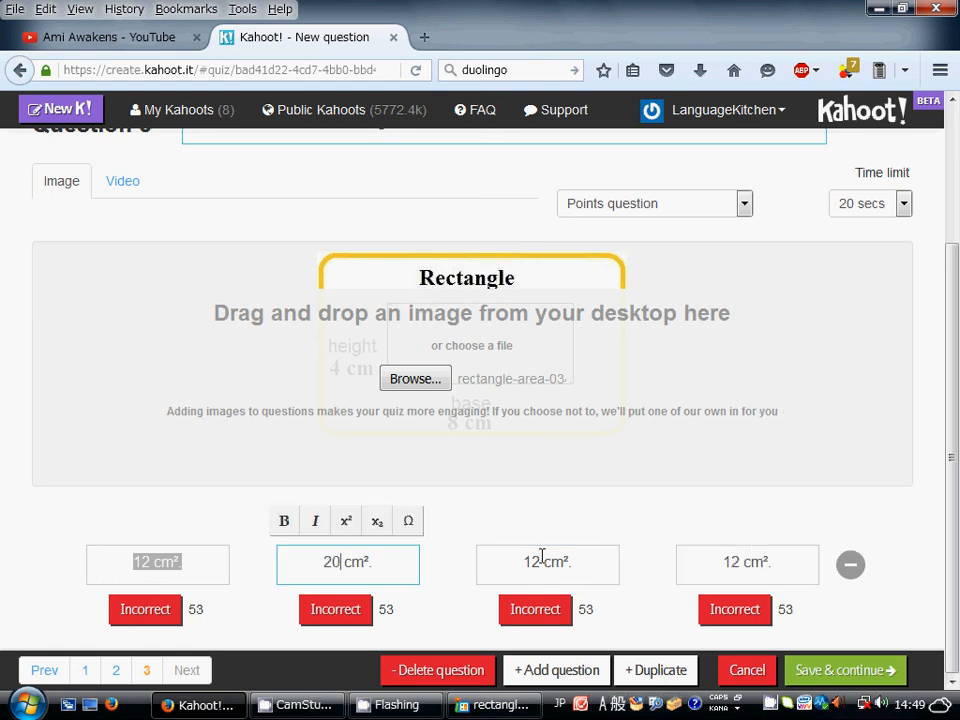
left_click_drag(541, 556, 497, 553)
key("BackSpace")
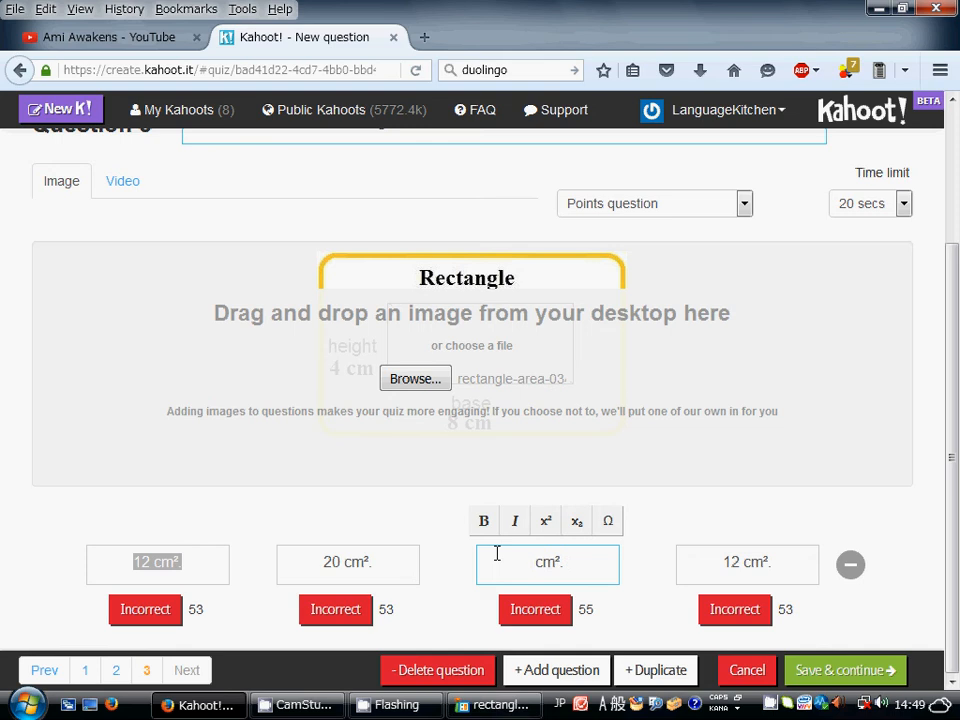
type("32")
left_click_drag(741, 562, 732, 562)
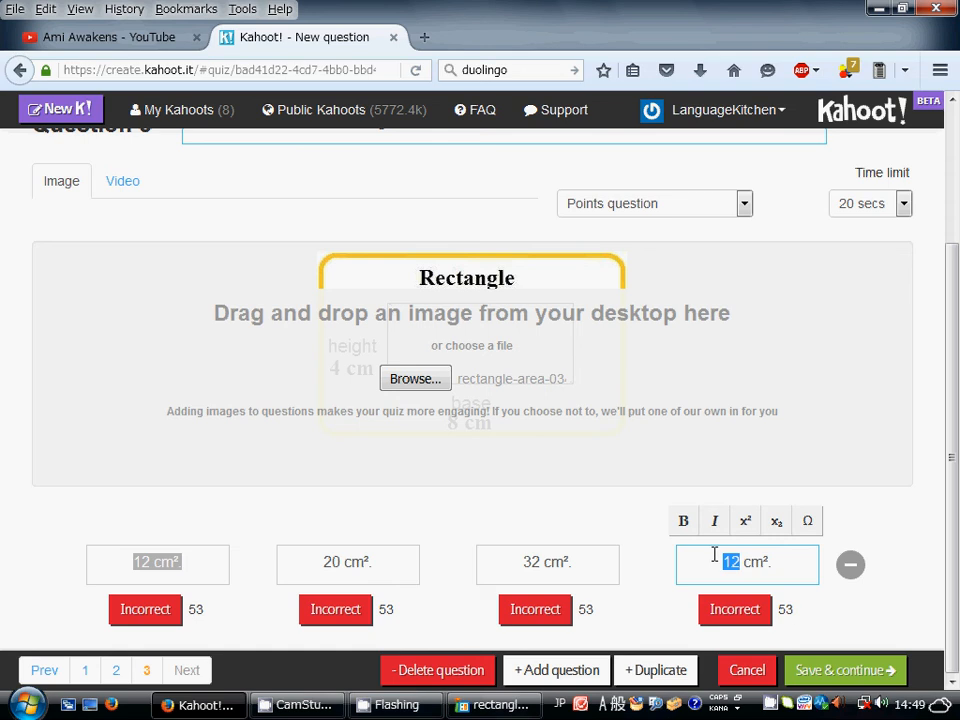
type("45")
- Mark the 32 cm² answer as correct and set the Question 3 time limit to 60 secs
left_click(530, 617)
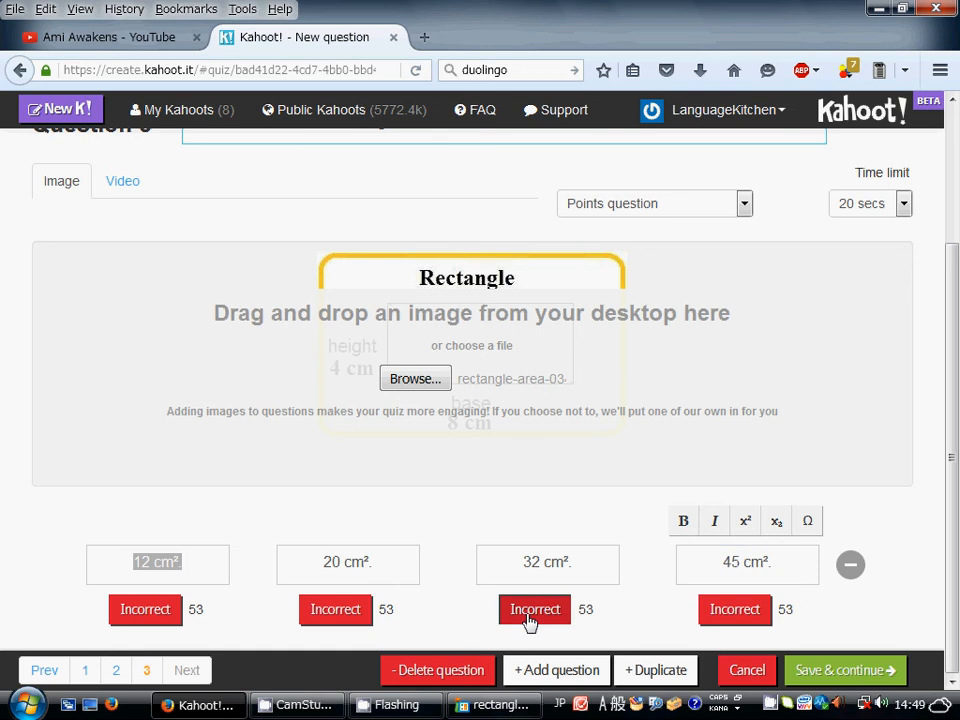
left_click(530, 612)
scroll(613, 510, "up", 3)
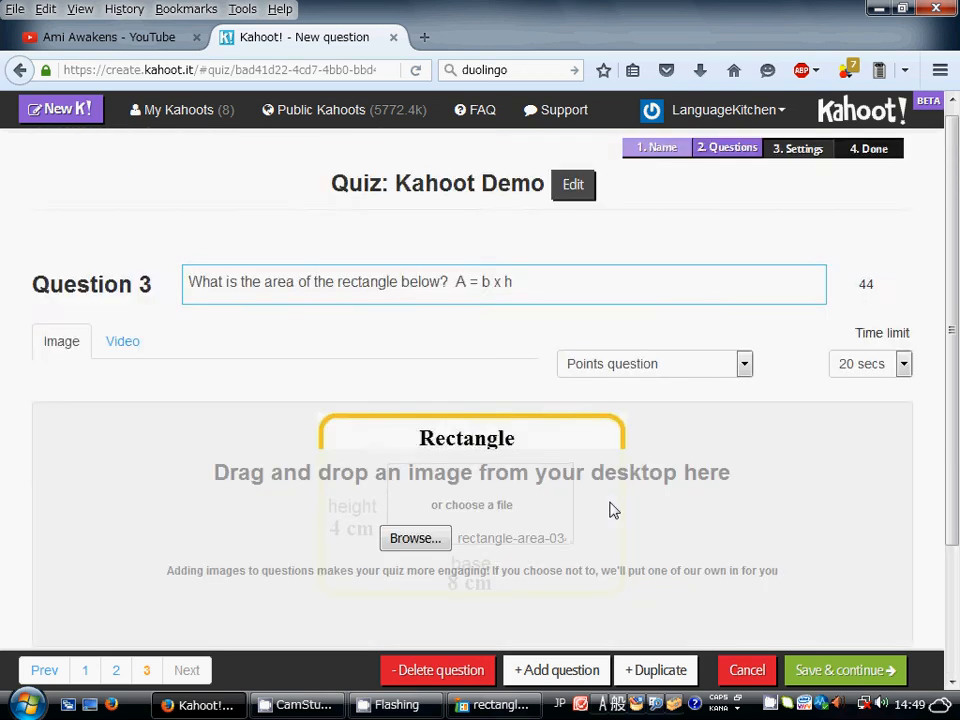
scroll(613, 510, "down", 3)
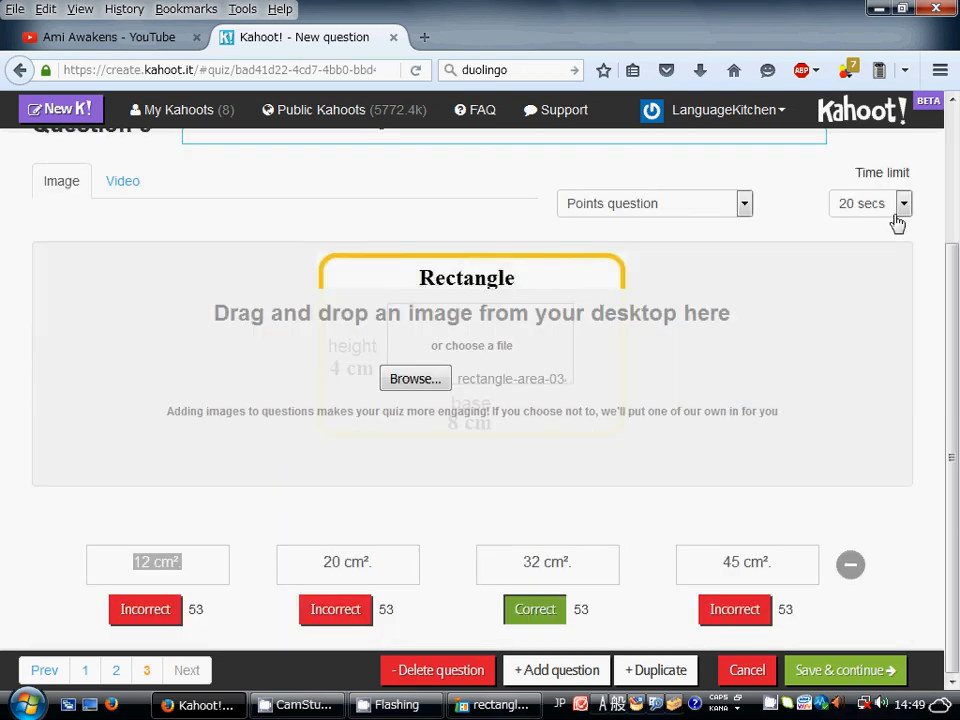
left_click(903, 205)
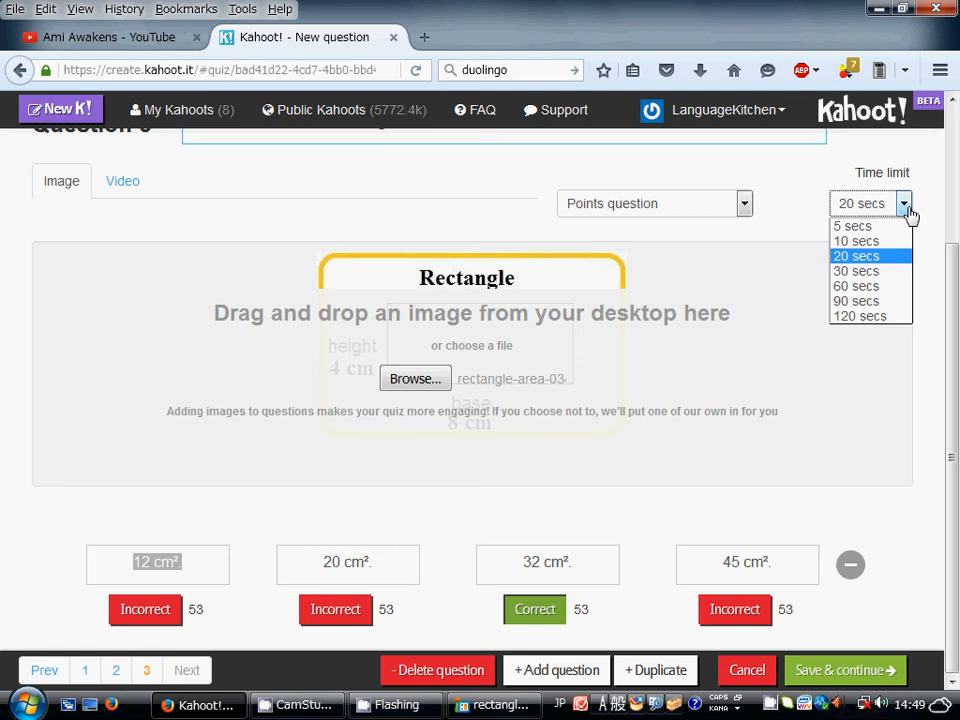
left_click(872, 287)
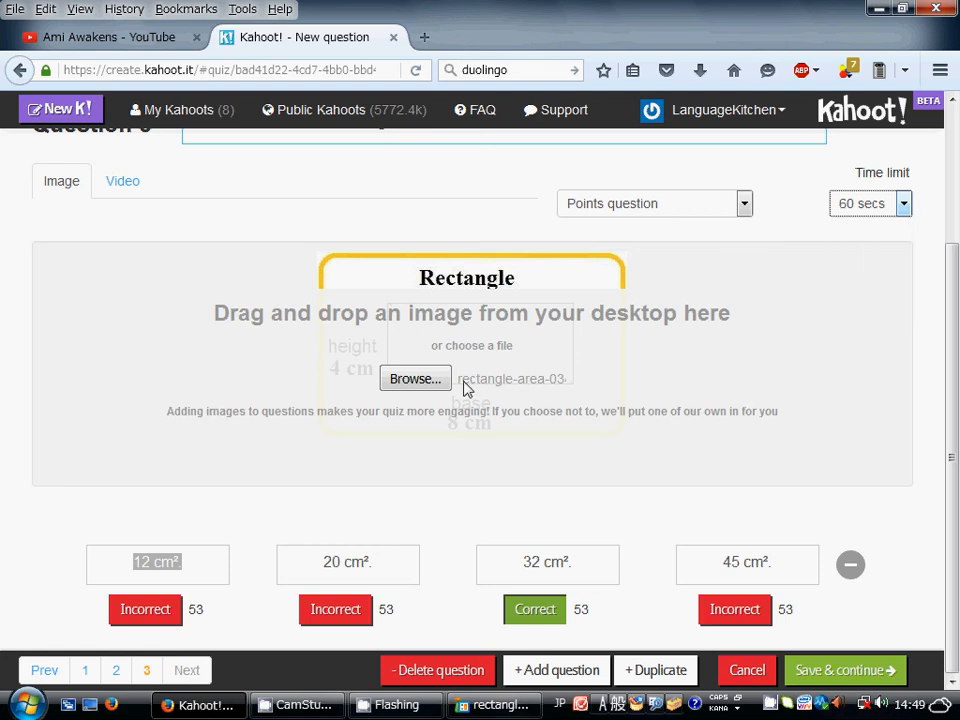
- Duplicate Question 3 to create Question 4 and look over the copied text, image and answers
scroll(463, 388, "up", 3)
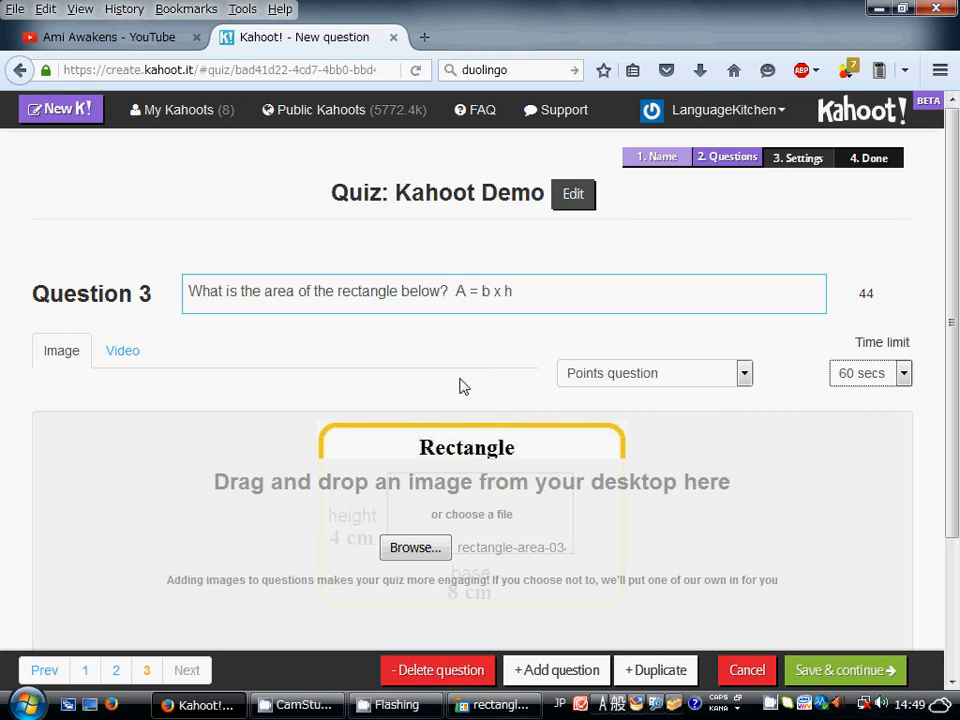
scroll(463, 388, "down", 3)
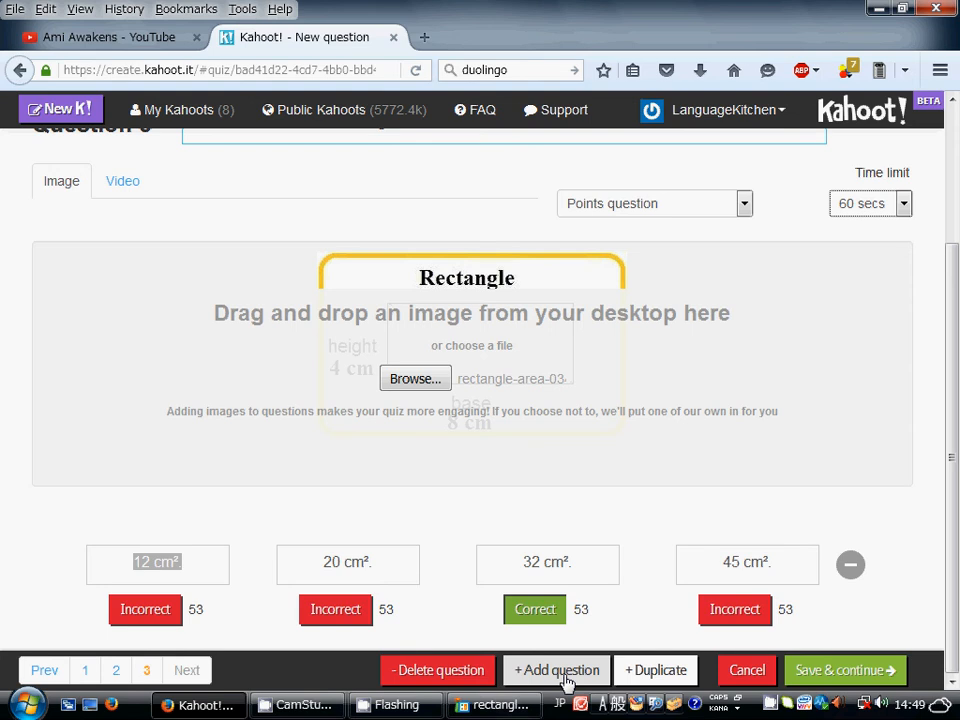
left_click(655, 670)
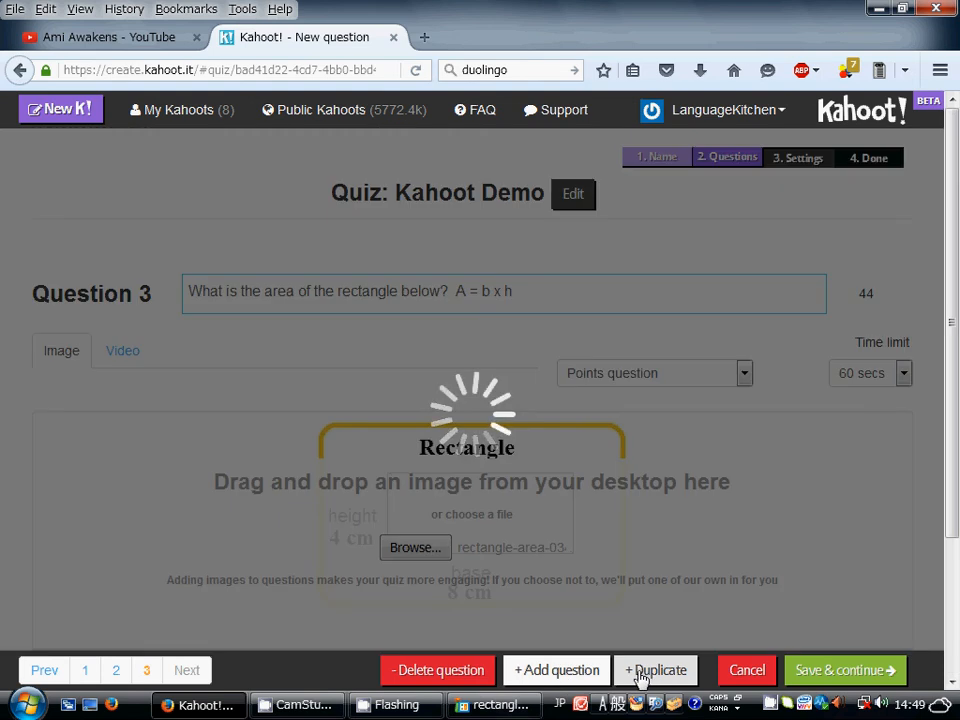
scroll(393, 442, "down", 3)
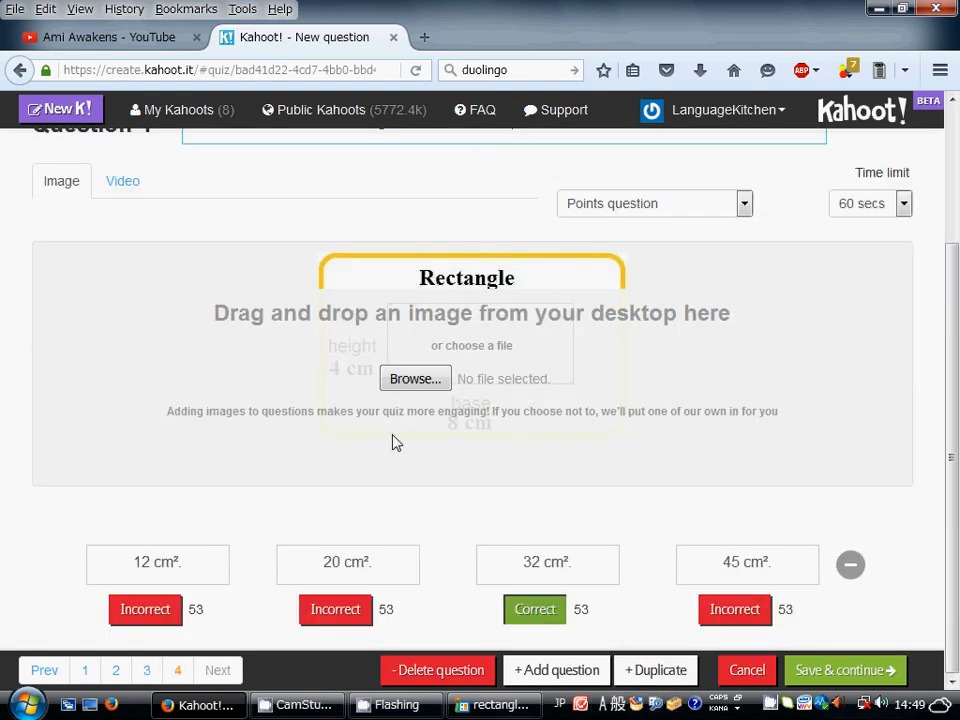
scroll(393, 442, "up", 3)
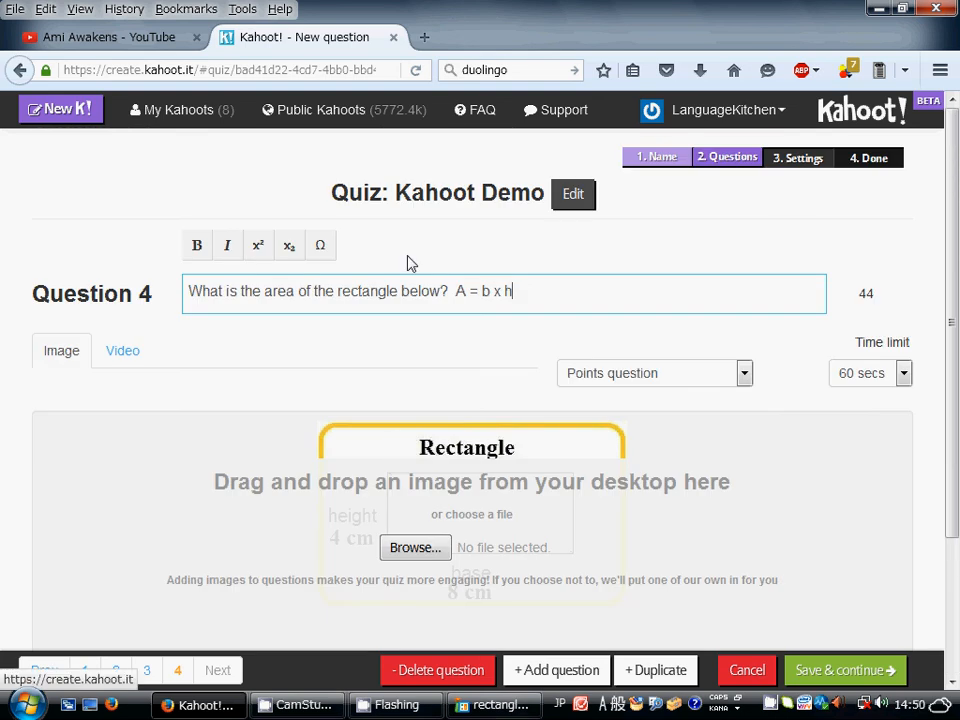
scroll(430, 472, "down", 1)
scroll(430, 472, "up", 1)
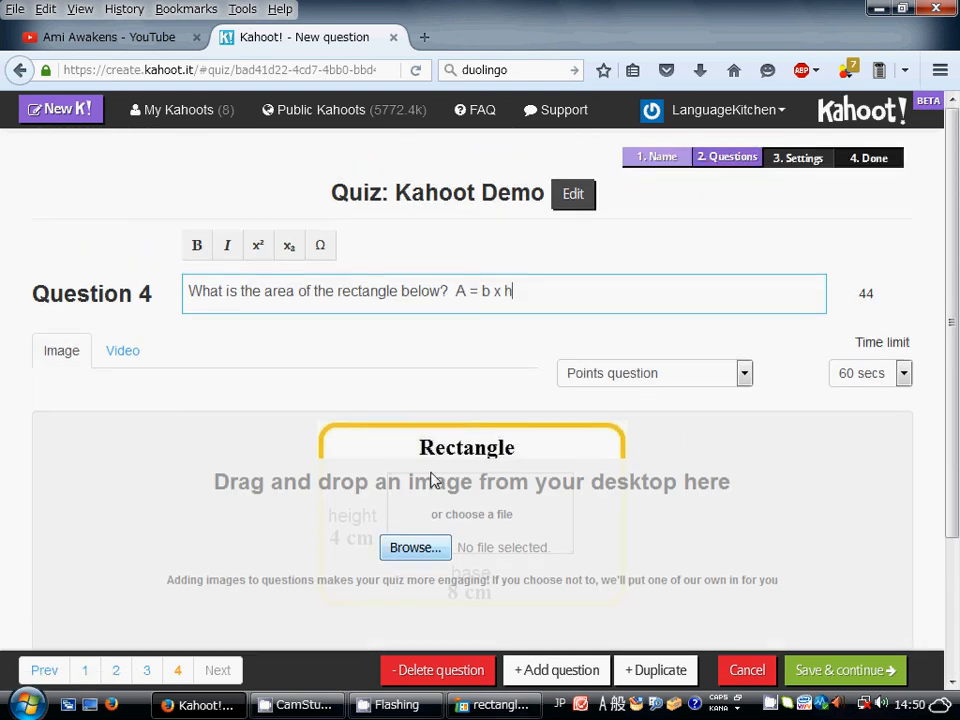
- Change the Question 4 text to "What is height of the rectangle?"
left_click_drag(544, 290, 241, 287)
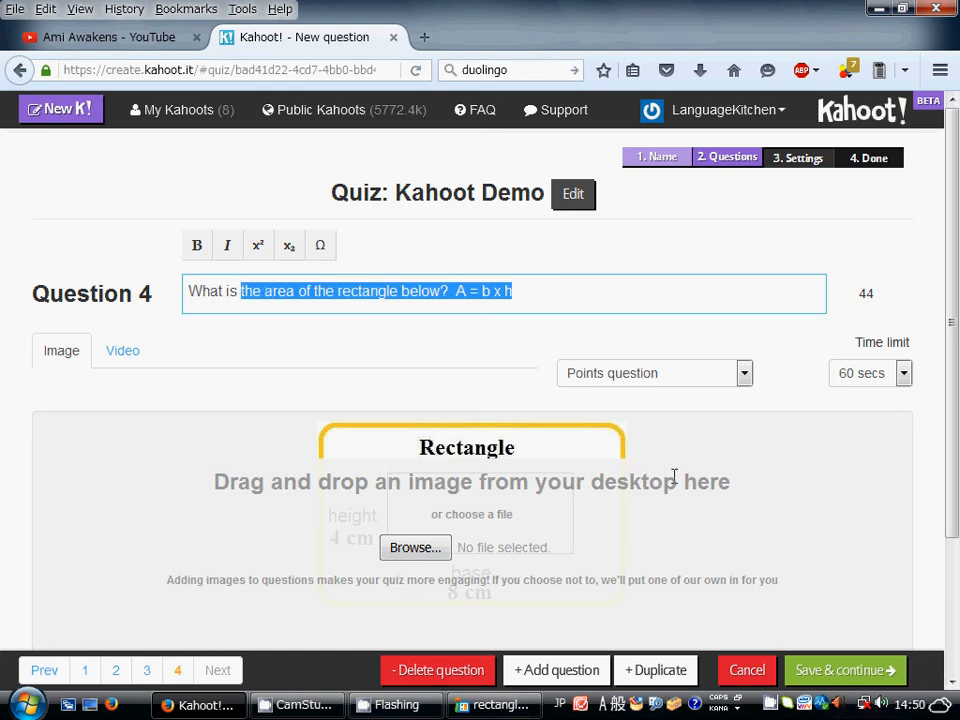
type("hat is")
type("eight of the recta")
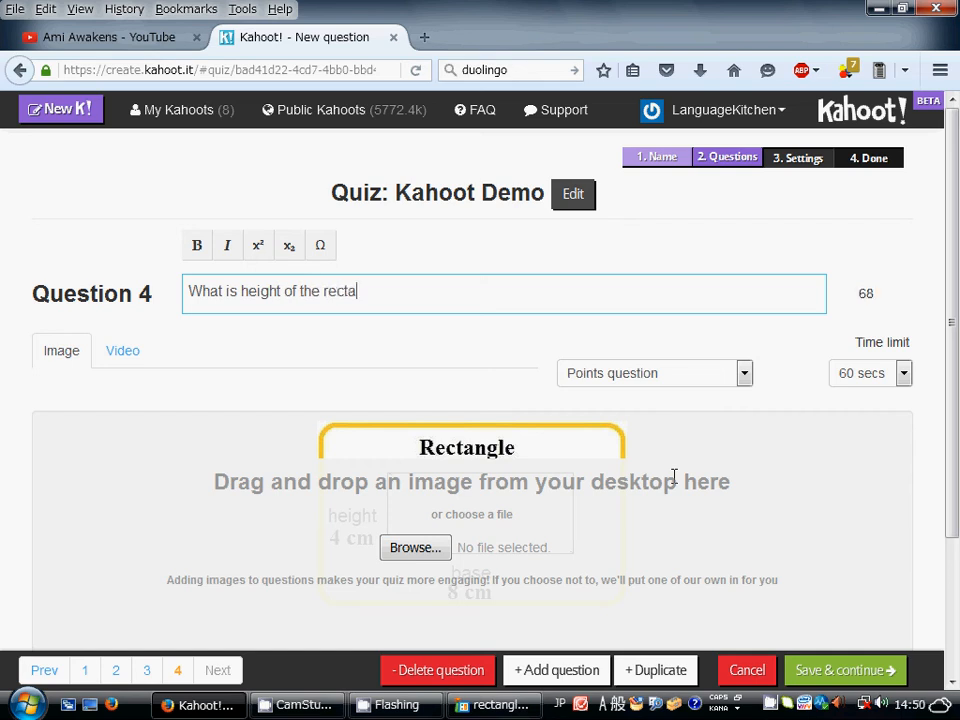
type("ngle?")
- Change Answer 1 of Question 4 to "4 cm." without the squared symbol
scroll(668, 511, "down", 2)
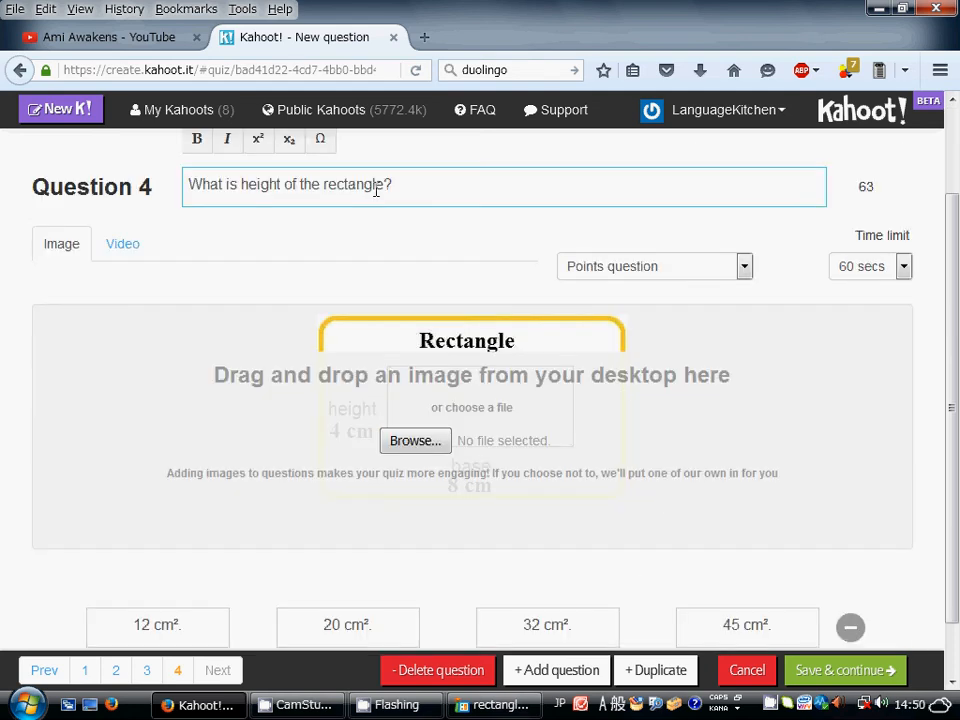
scroll(624, 545, "down", 1)
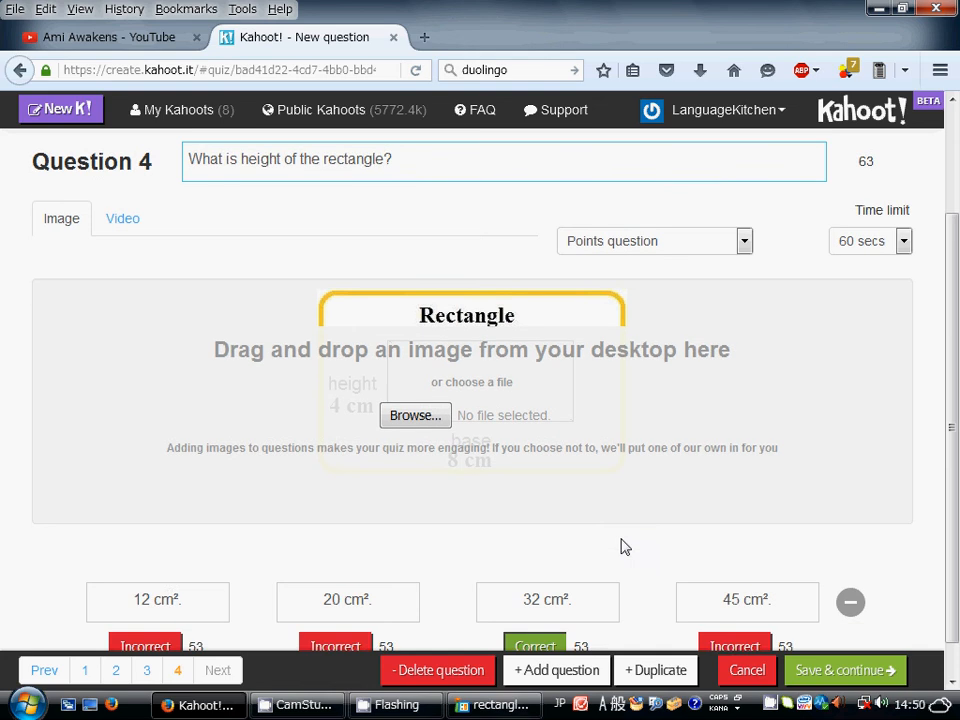
scroll(624, 547, "down", 1)
left_click(172, 557)
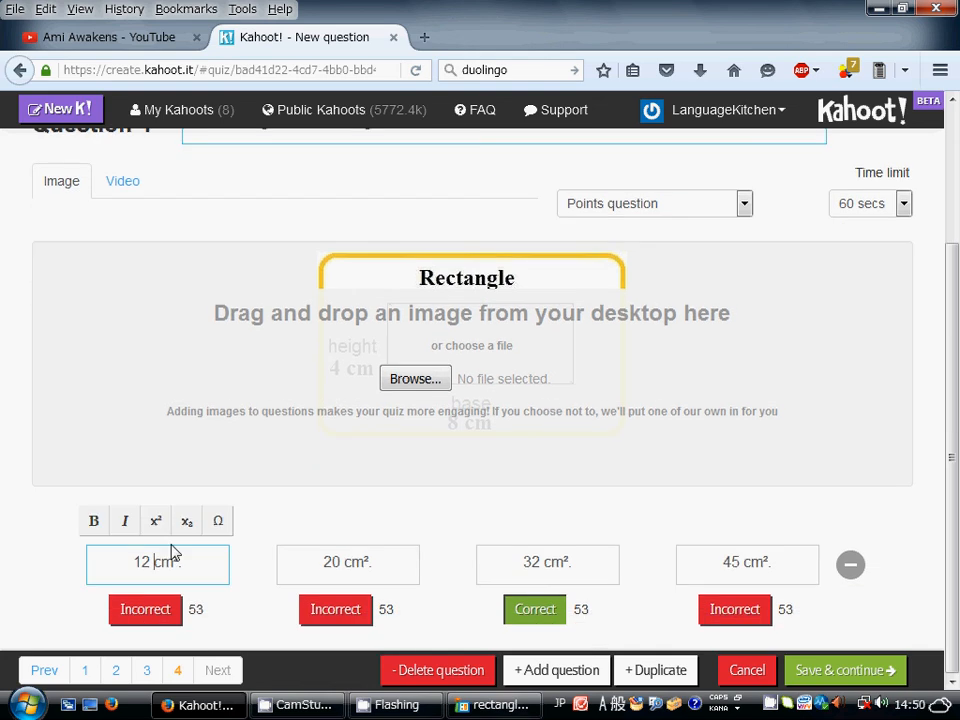
key("BackSpace")
key("BackSpace")
key("BackSpace")
type("4")
left_click(189, 556)
key("BackSpace")
- Remove the squared symbol from Answer 2, and make Answer 1 the correct answer instead of Answer 3
left_click(341, 564)
left_click(379, 560)
key("BackSpace")
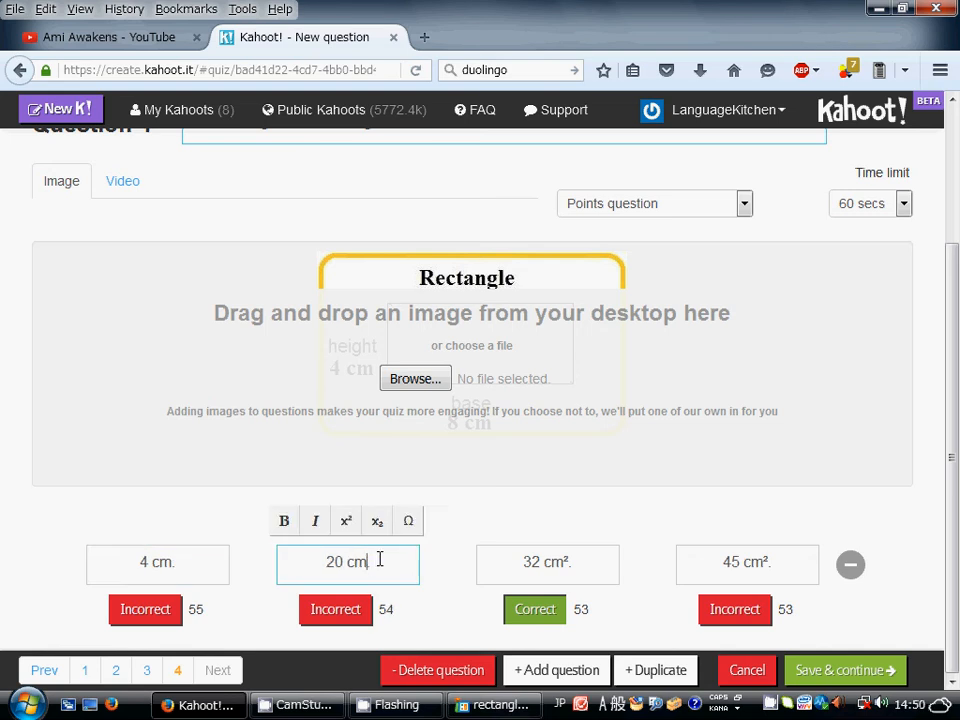
left_click(145, 609)
left_click(535, 609)
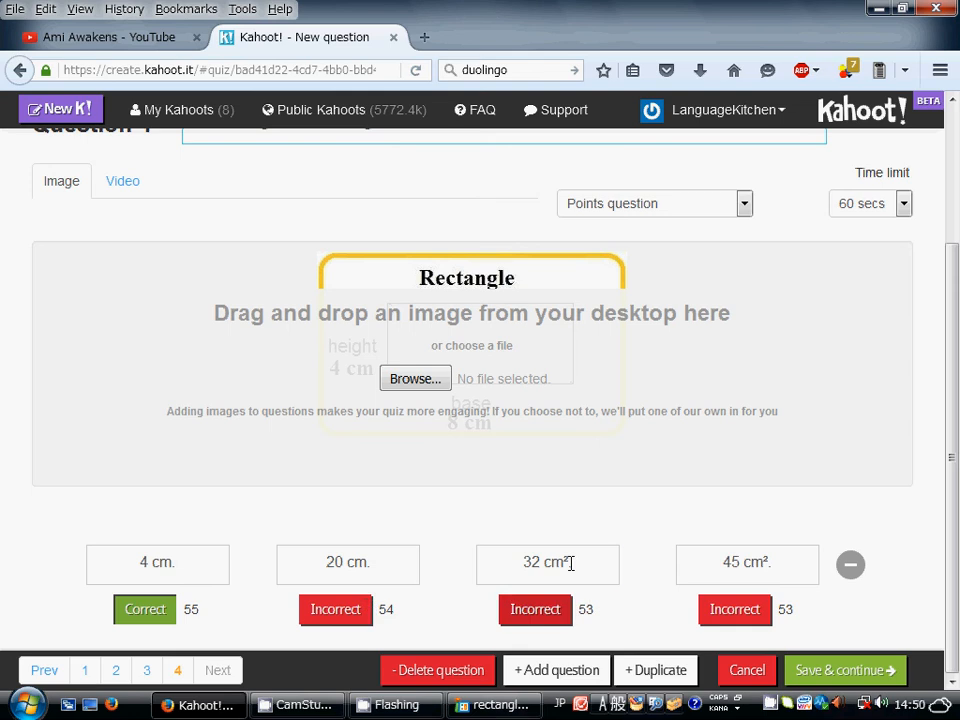
- Remove the squared symbol from Answers 3 and 4 so they read "32 cm." and "45 cm."
left_click(571, 563)
key("BackSpace")
type(".")
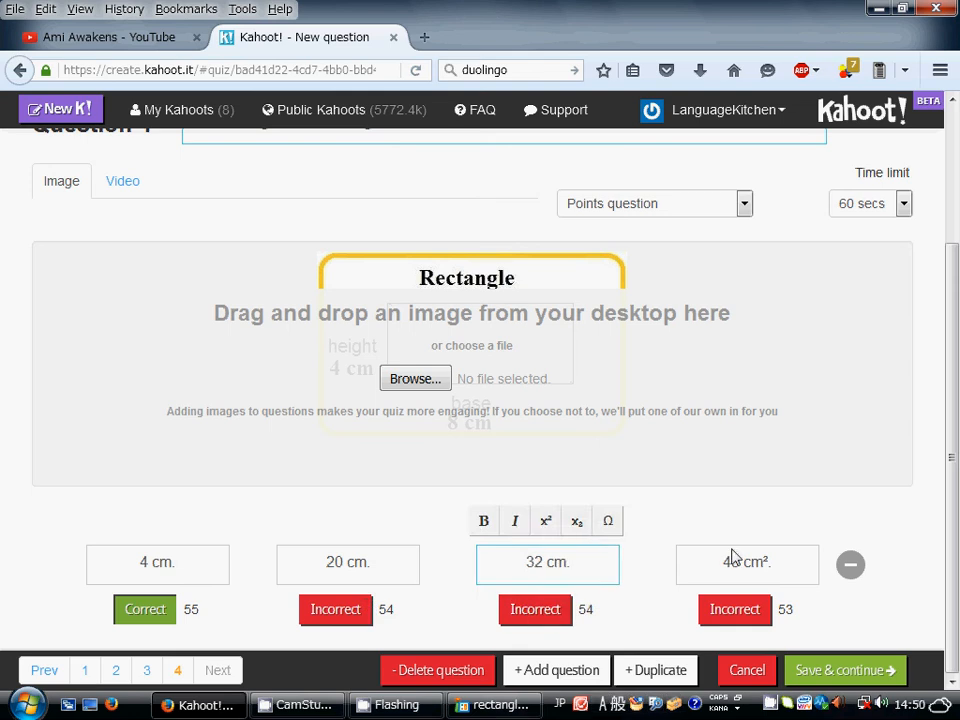
left_click(769, 556)
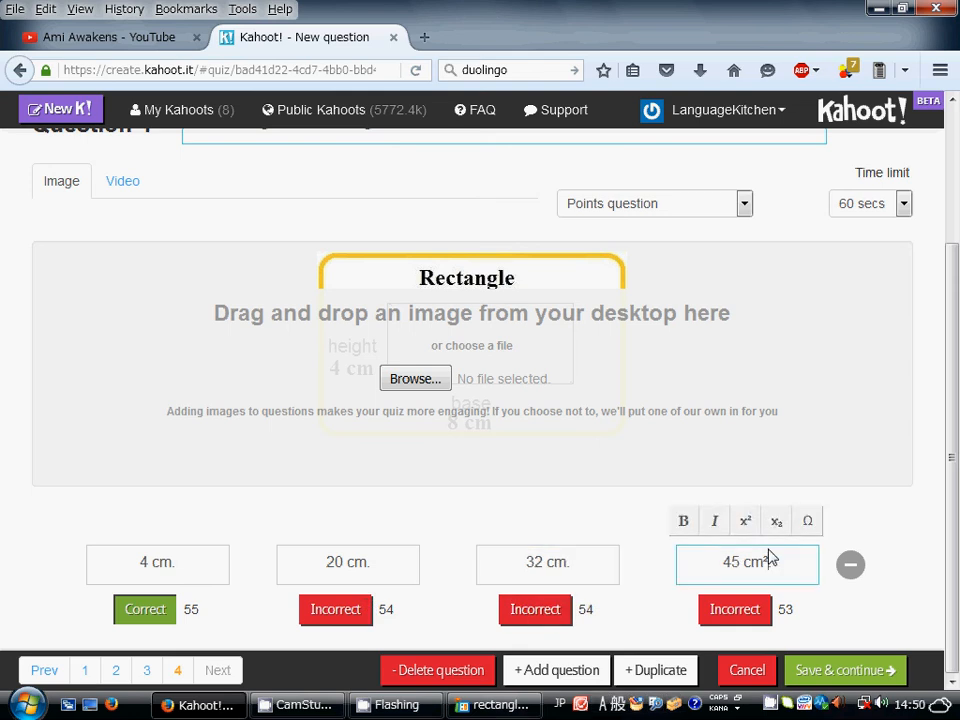
key("BackSpace")
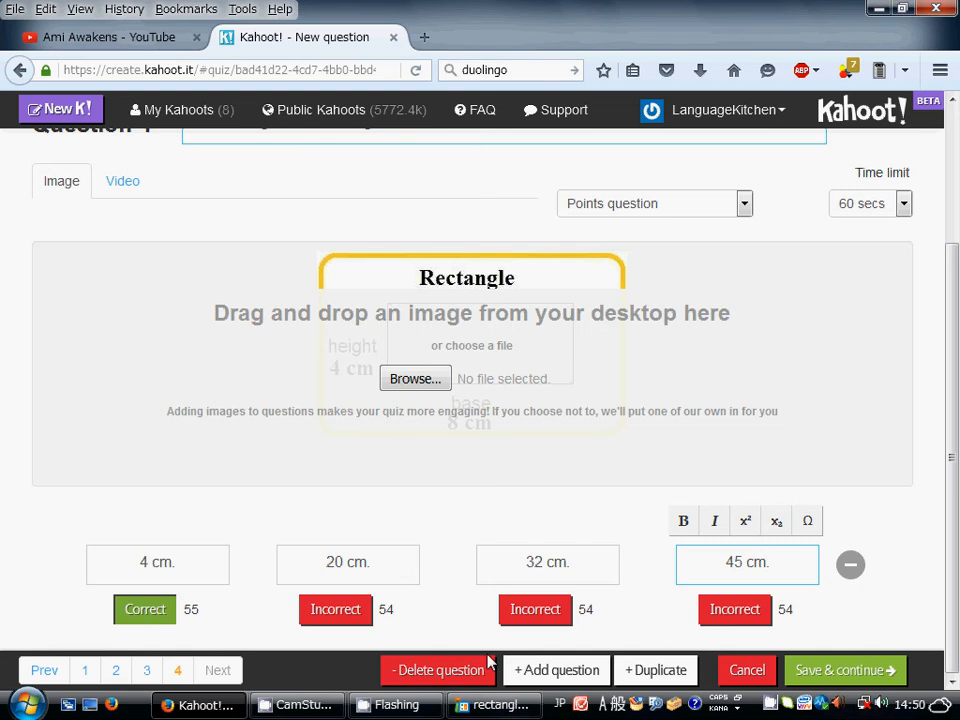
- Add Question 5 with the text "The cat has ________ legs."
left_click(556, 670)
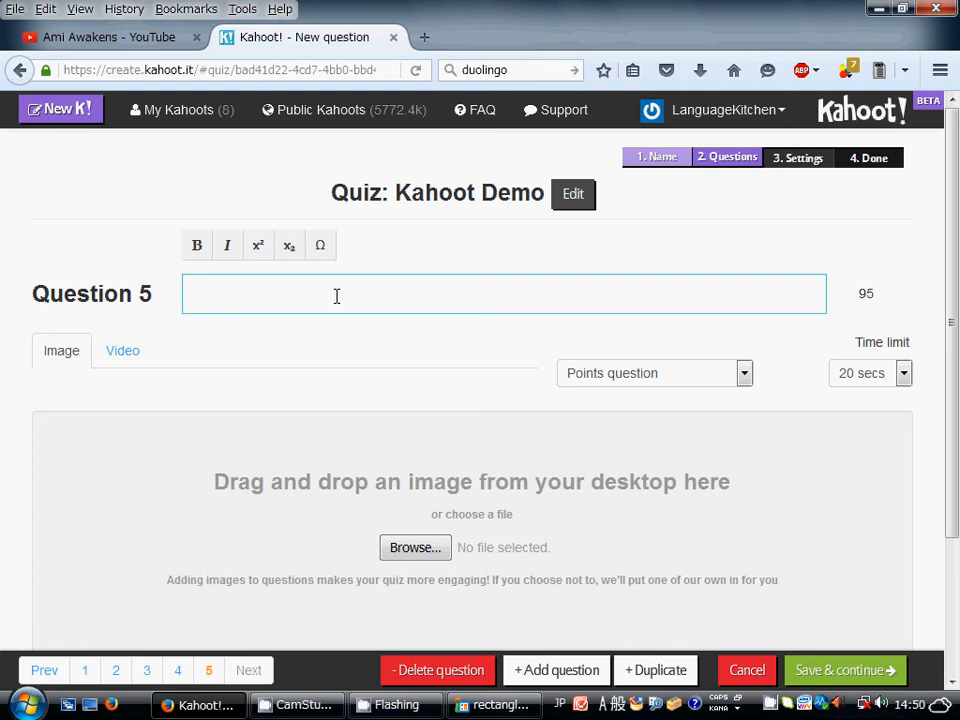
type("The cat has ")
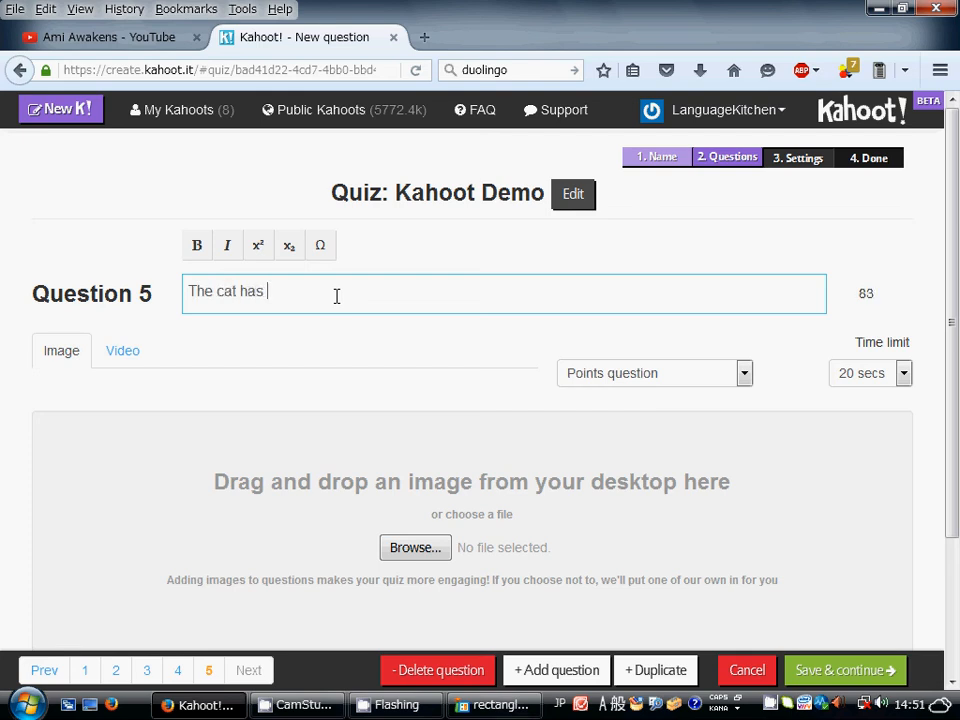
type("=")
key("BackSpace")
type("____")
type("____ ")
type("legs")
type(".")
- Upload the legless JPEG from the desktop as the image for Question 5
left_click(416, 552)
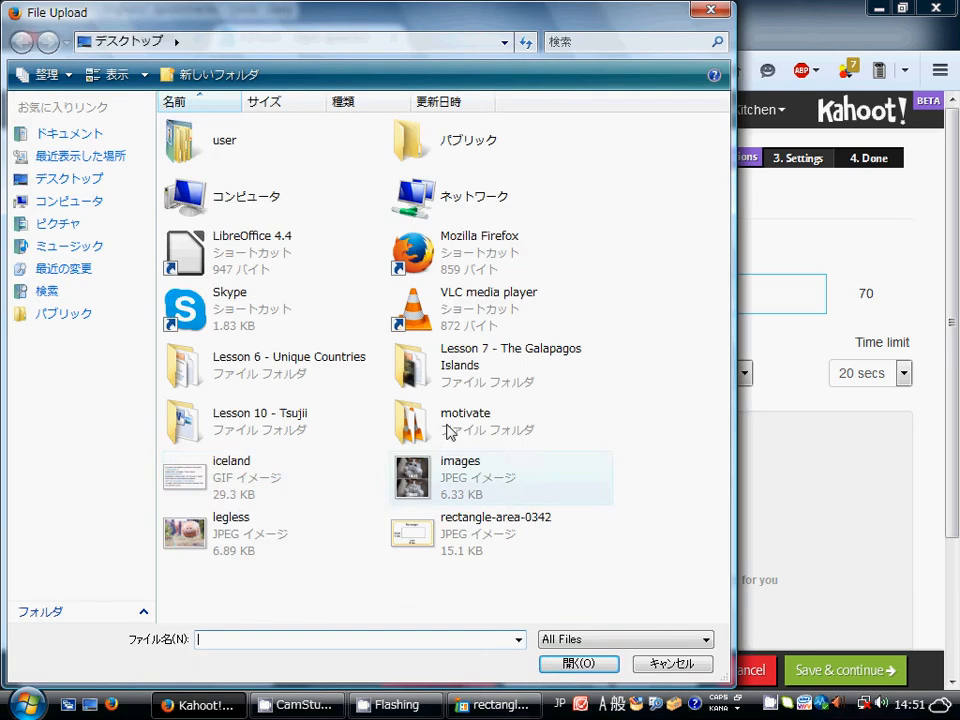
left_click(233, 520)
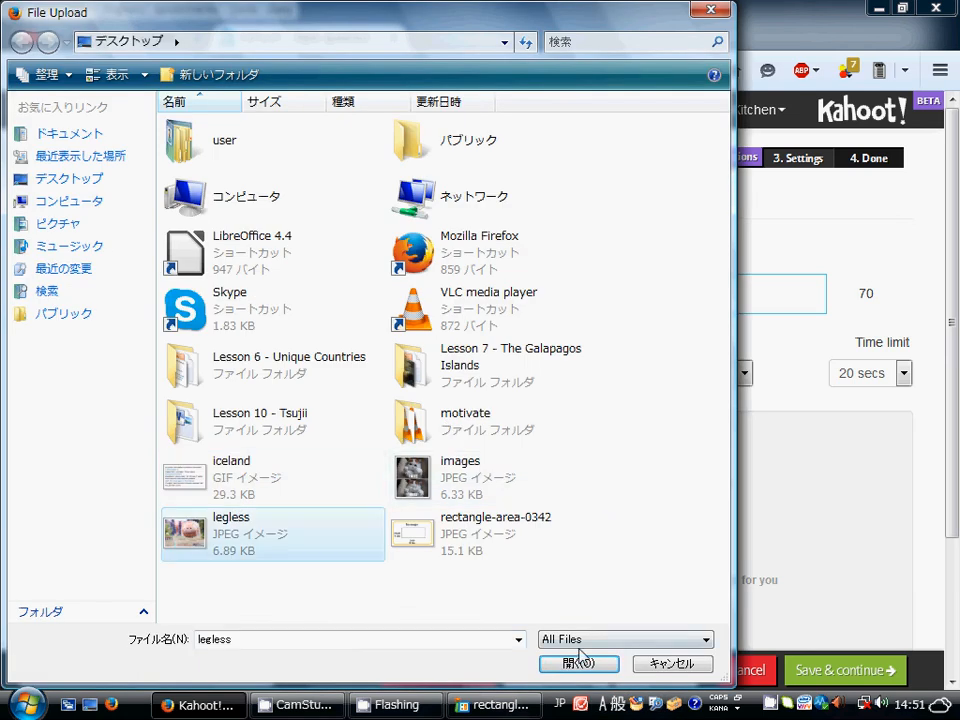
left_click(578, 662)
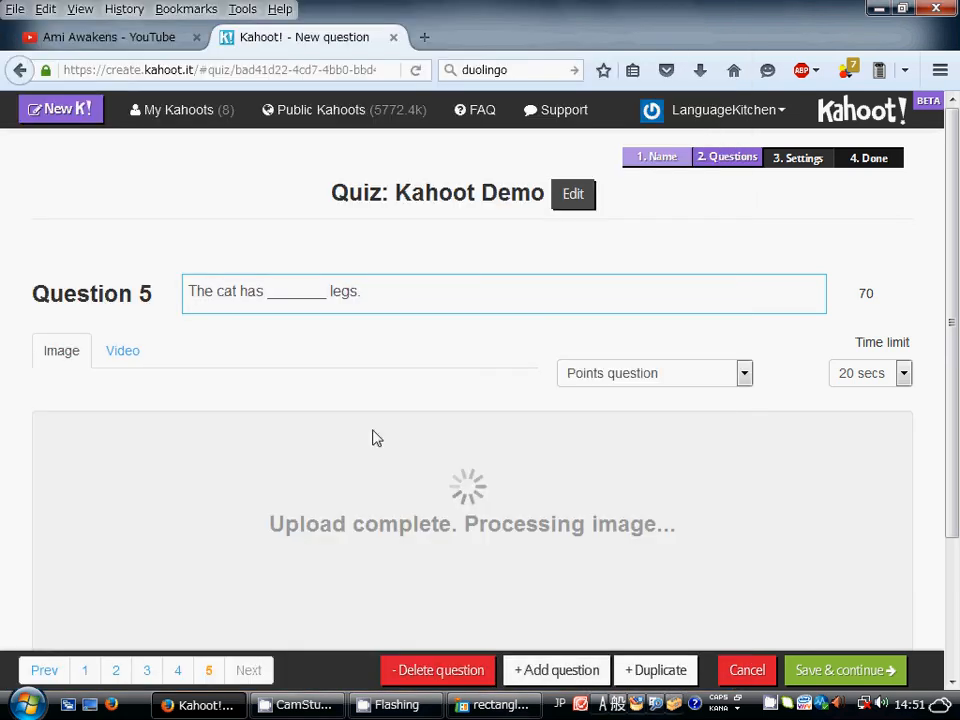
- Enter "zero" as Answer 1 and "one" as Answer 2 of Question 5
scroll(376, 438, "down", 3)
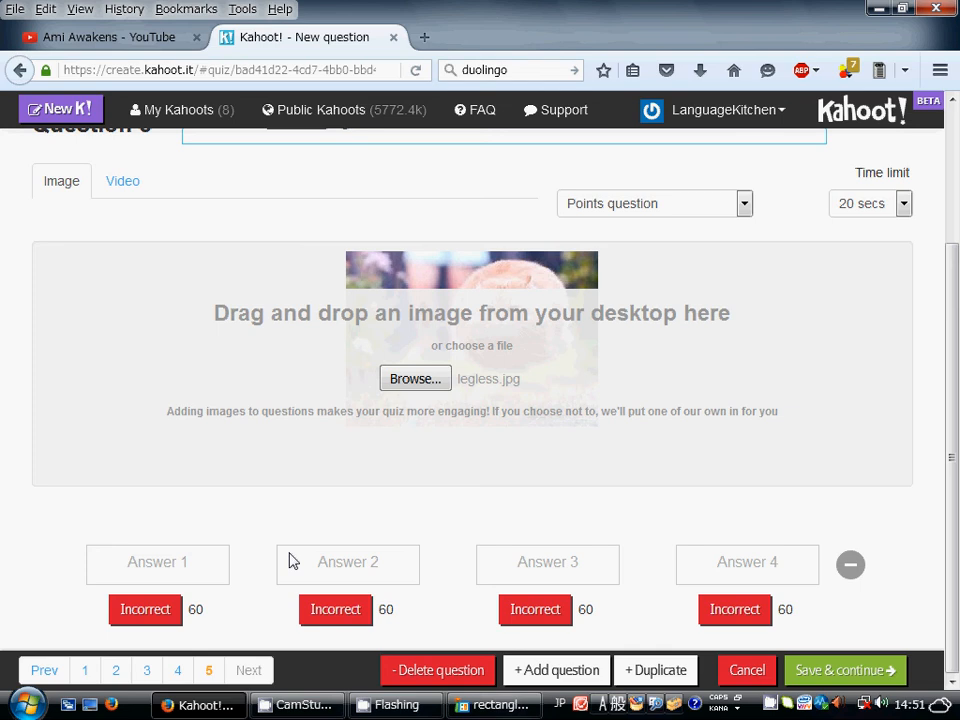
left_click(200, 560)
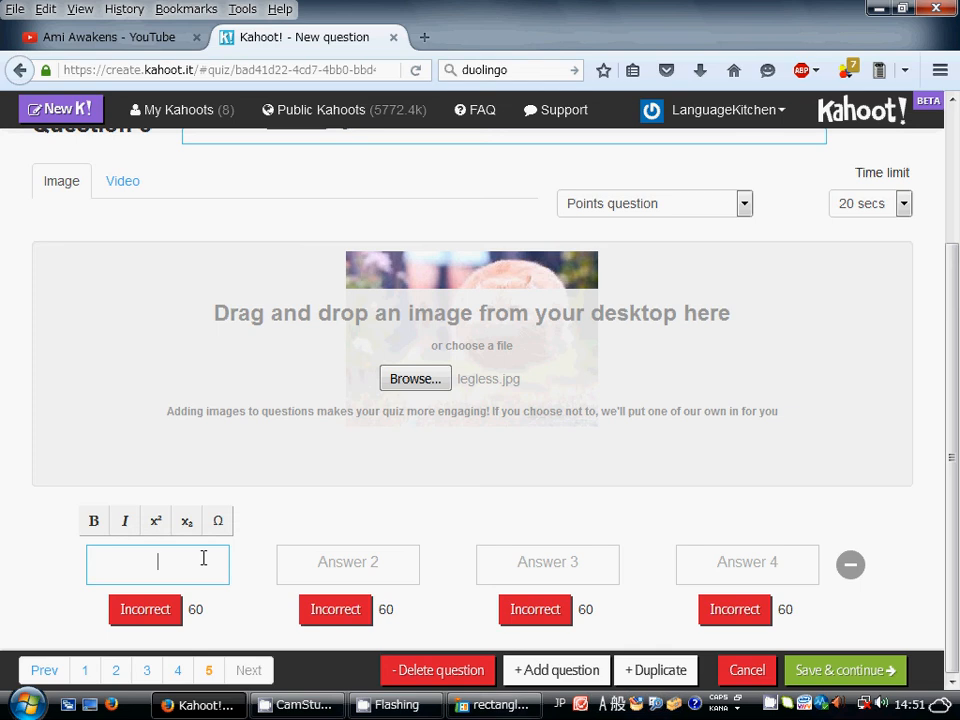
type("0")
key("BackSpace")
type("zero")
left_click(342, 565)
type("one")
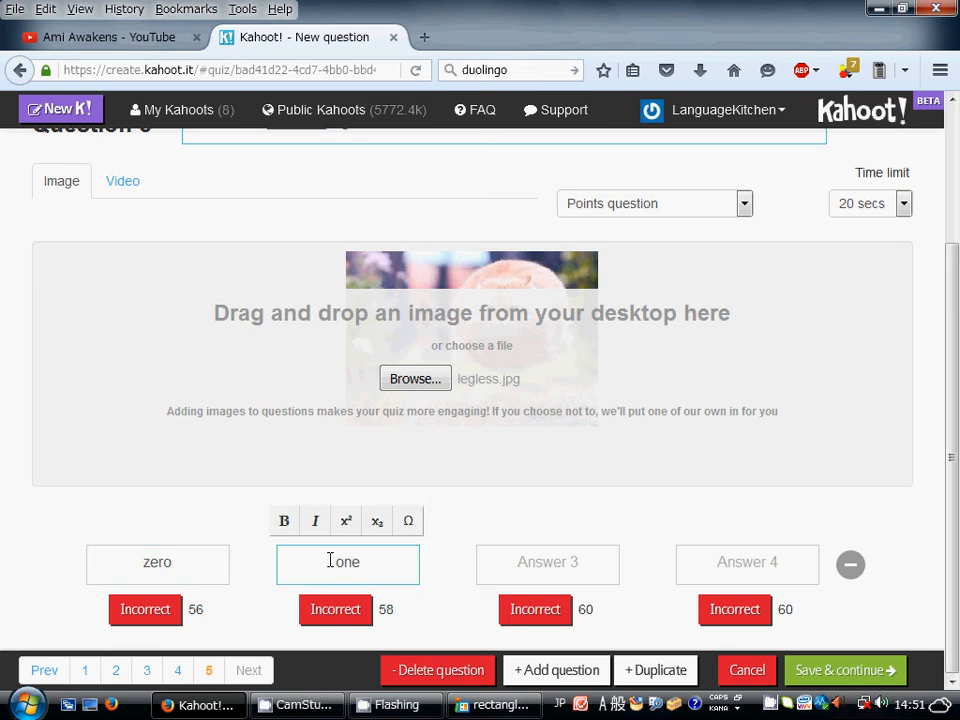
- Enter "two" as Answer 3 and "three" as Answer 4, and mark "zero" as the correct answer
left_click(551, 566)
type("twp")
key("BackSpace")
type("o")
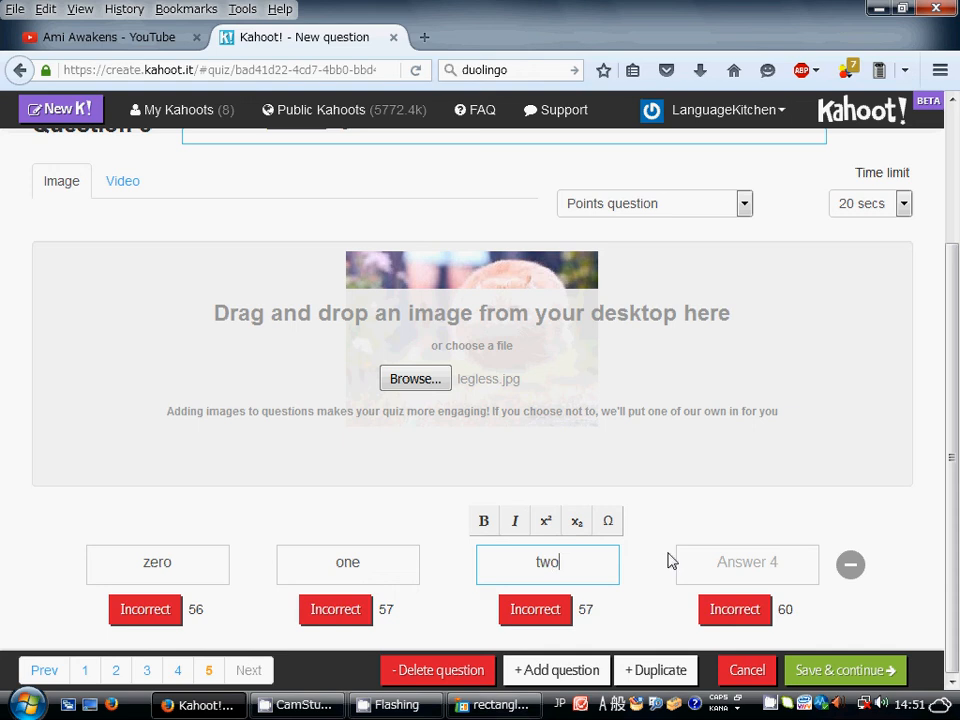
left_click(747, 557)
type("three")
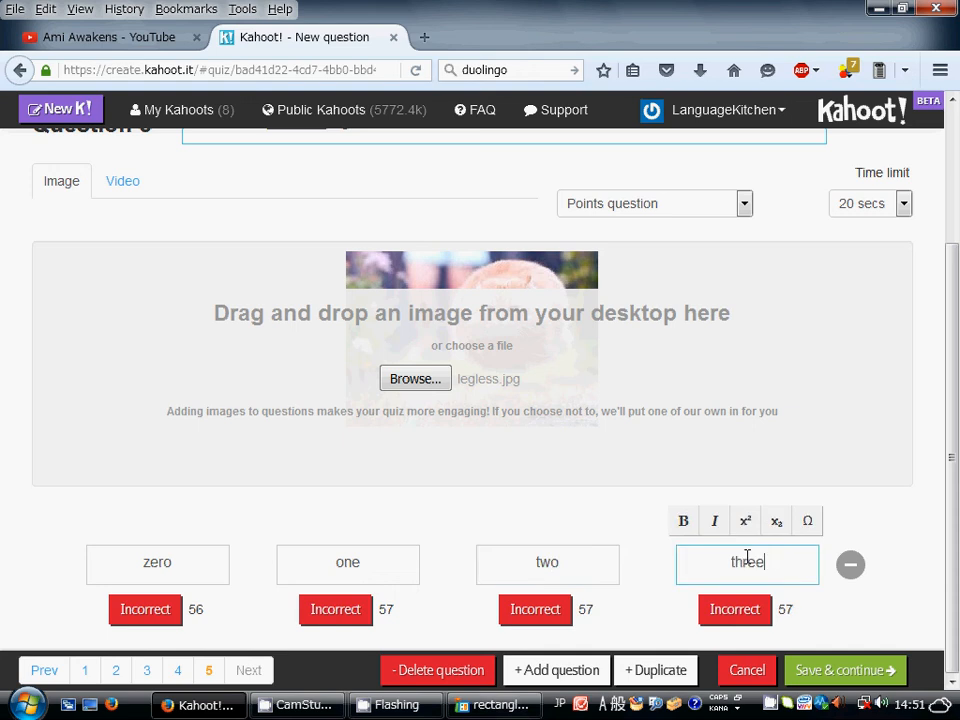
left_click(176, 609)
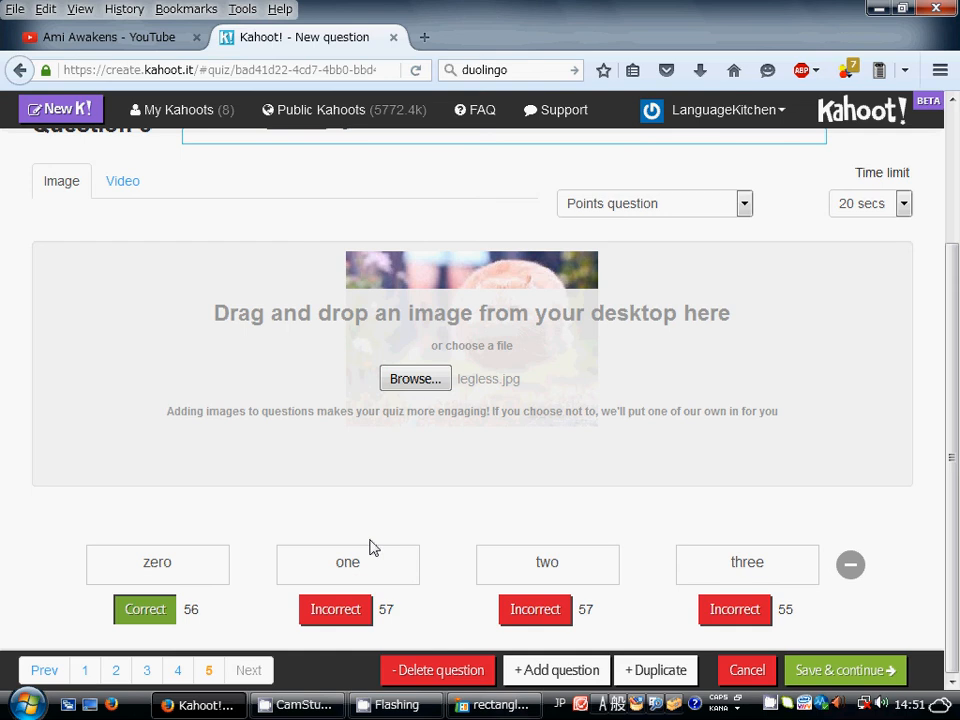
- Add Question 6 and upload the iceland GIF from the desktop as its image
scroll(369, 547, "up", 3)
scroll(369, 547, "down", 3)
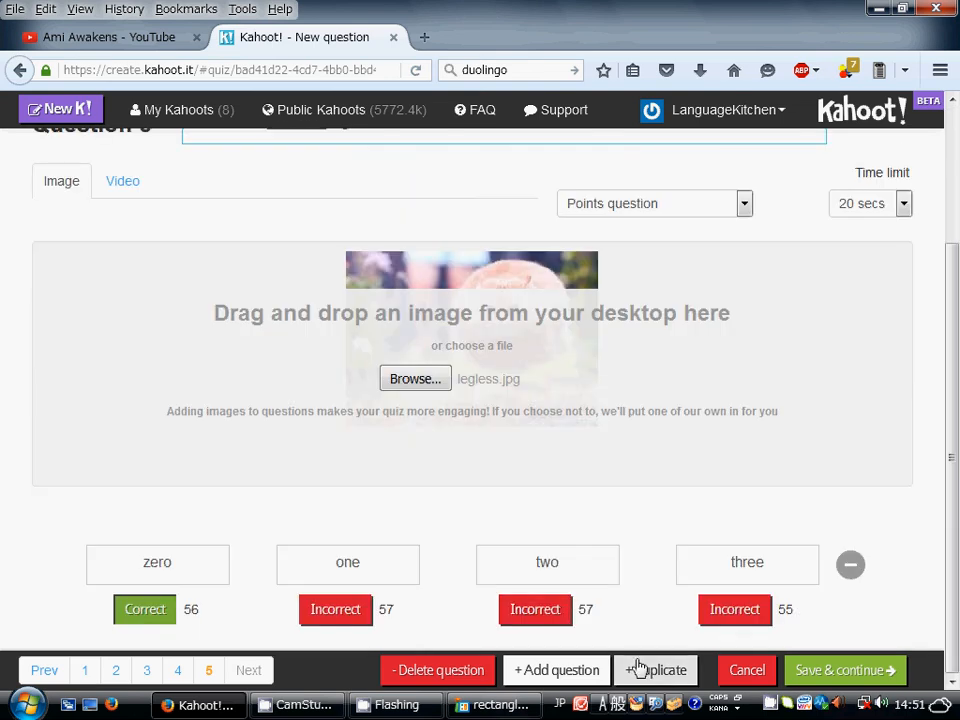
left_click(558, 680)
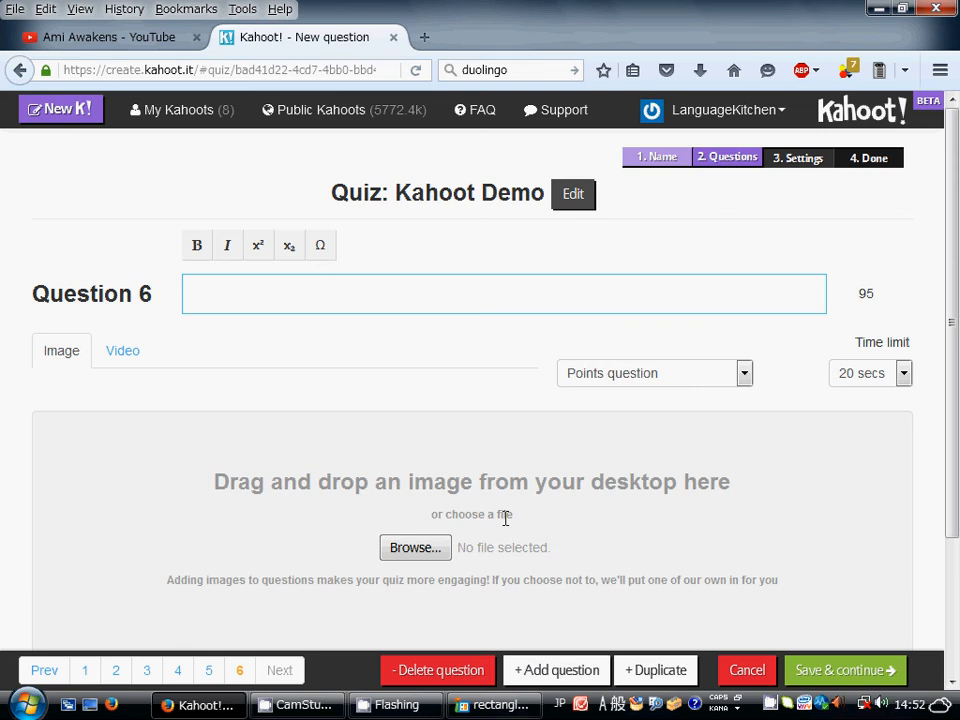
left_click(432, 556)
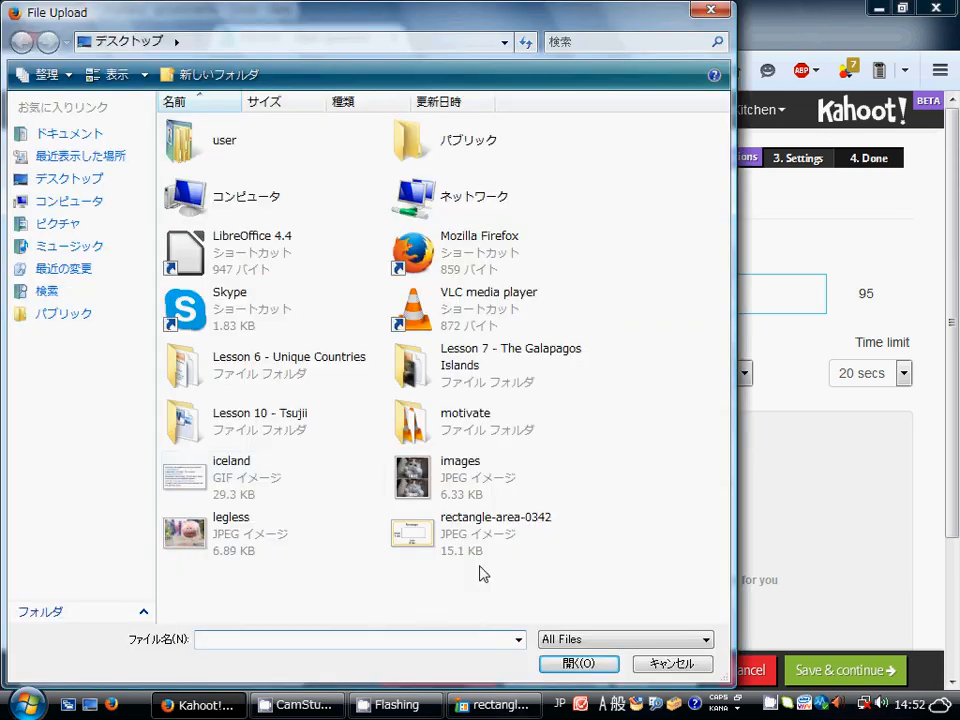
left_click(186, 485)
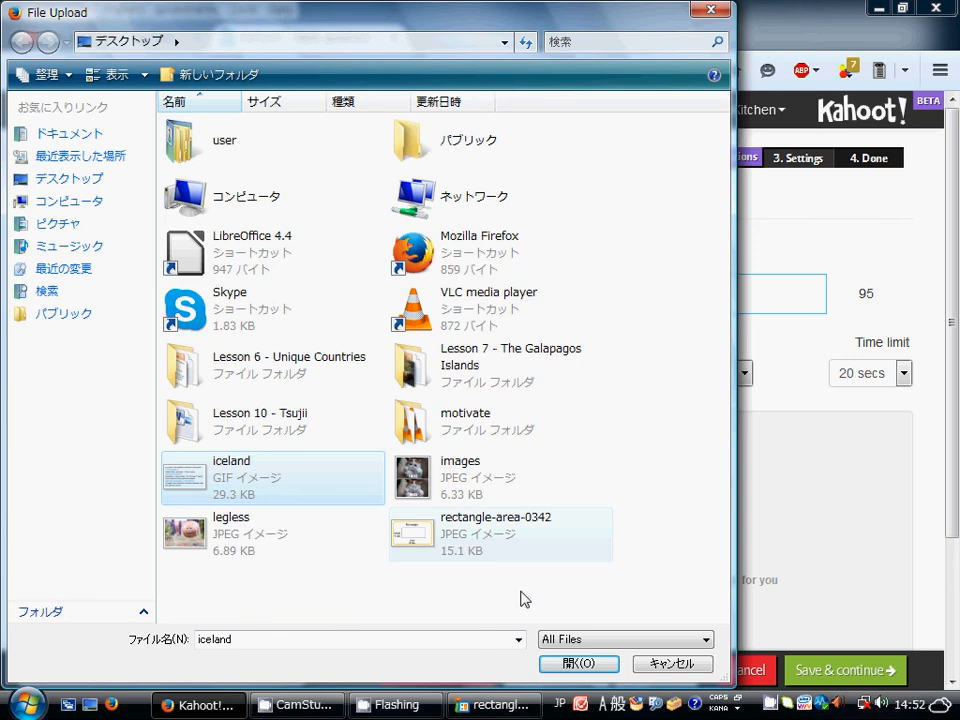
left_click(579, 663)
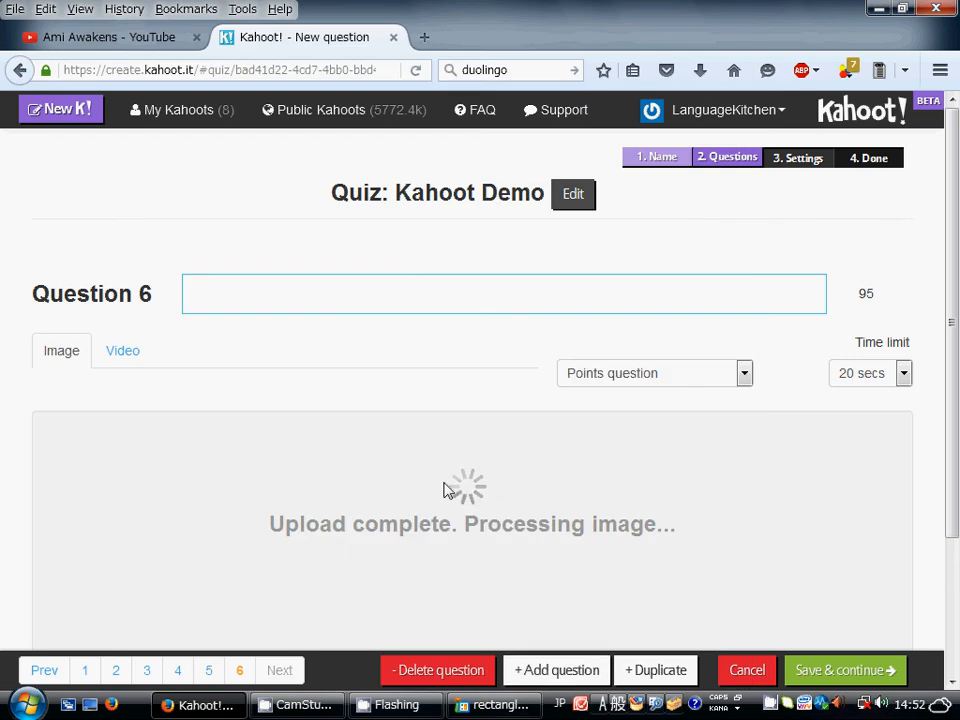
scroll(443, 489, "down", 3)
scroll(443, 482, "up", 3)
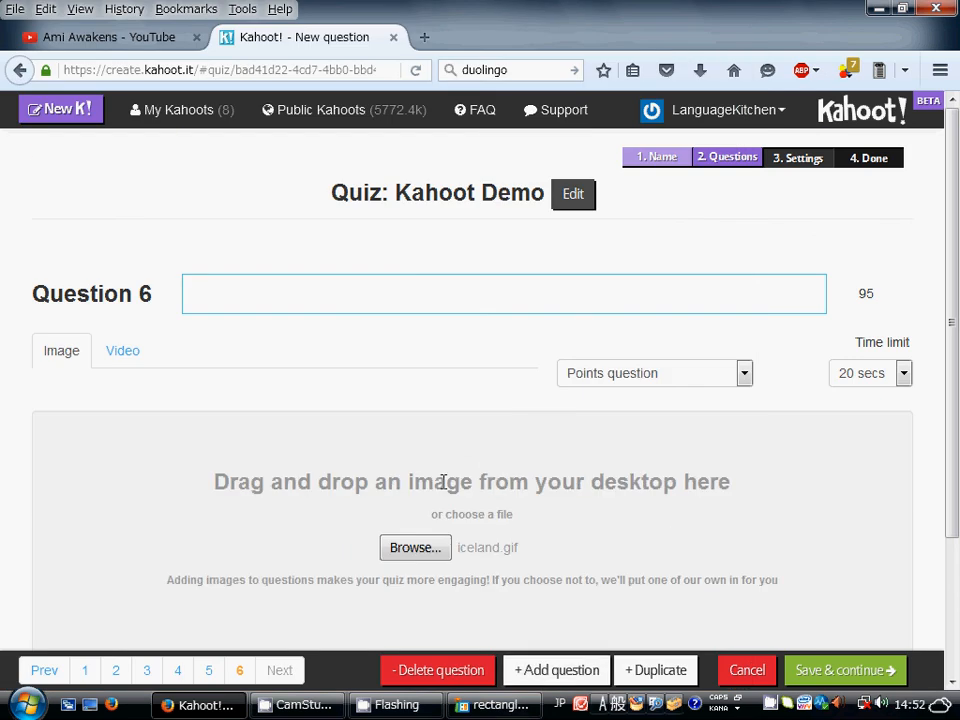
- Open the iceland GIF from the desktop to read its full dialogue, and return to the quiz editor in Firefox
left_click(873, 10)
left_click(712, 334)
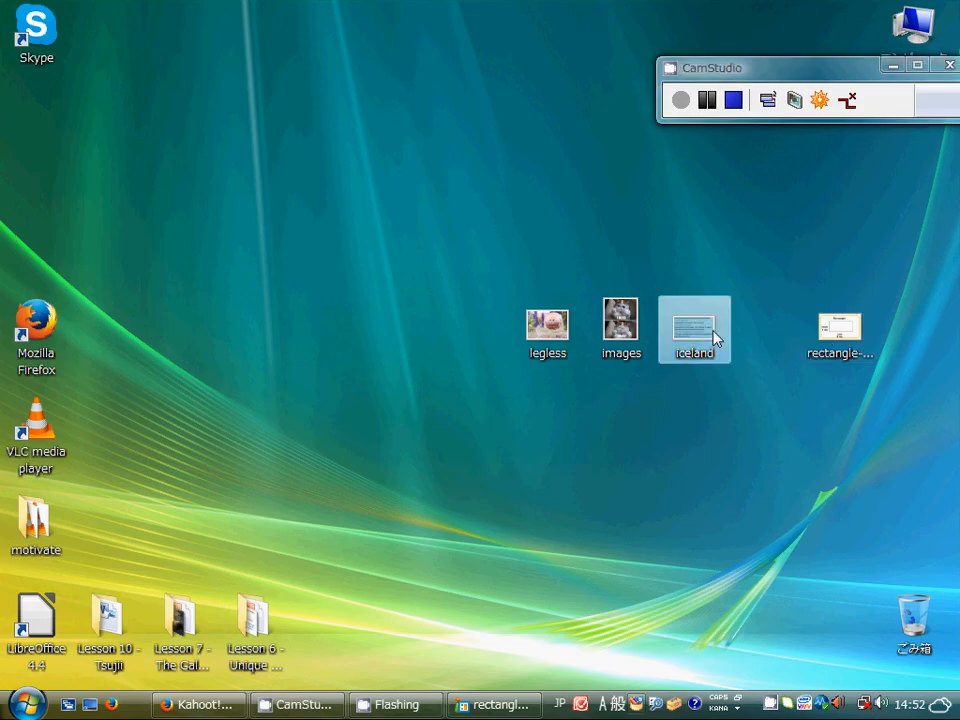
double_click(714, 337)
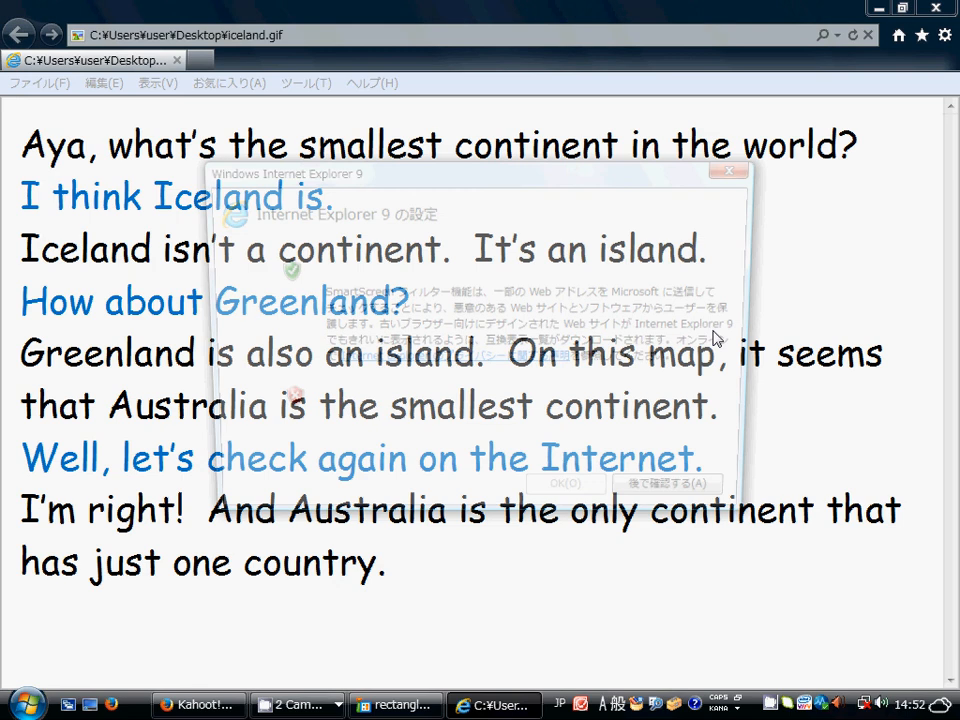
left_click(742, 168)
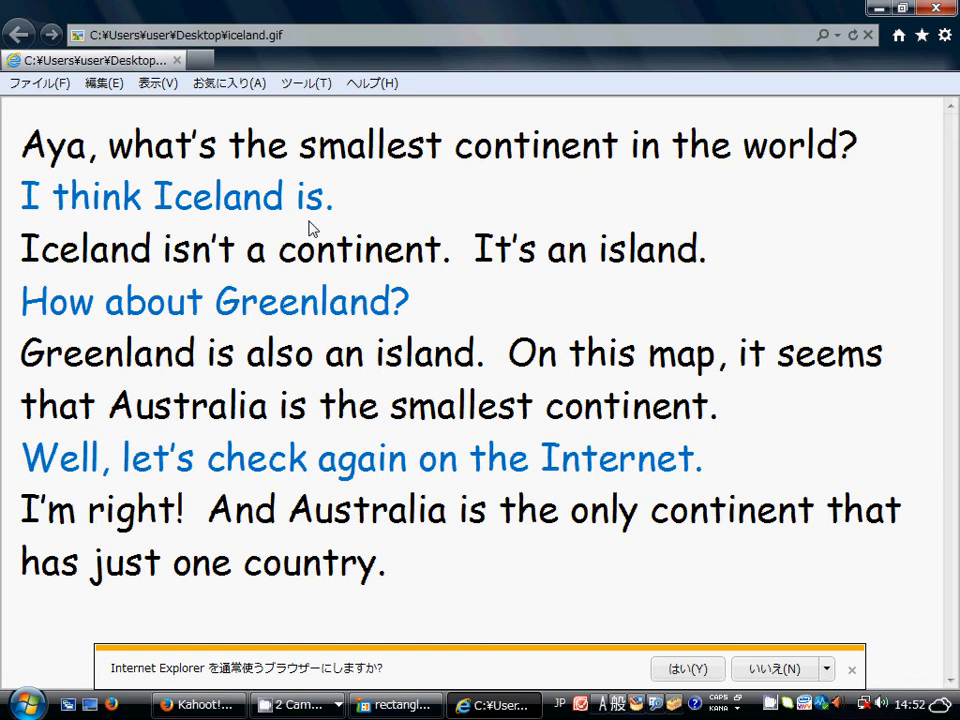
left_click(203, 705)
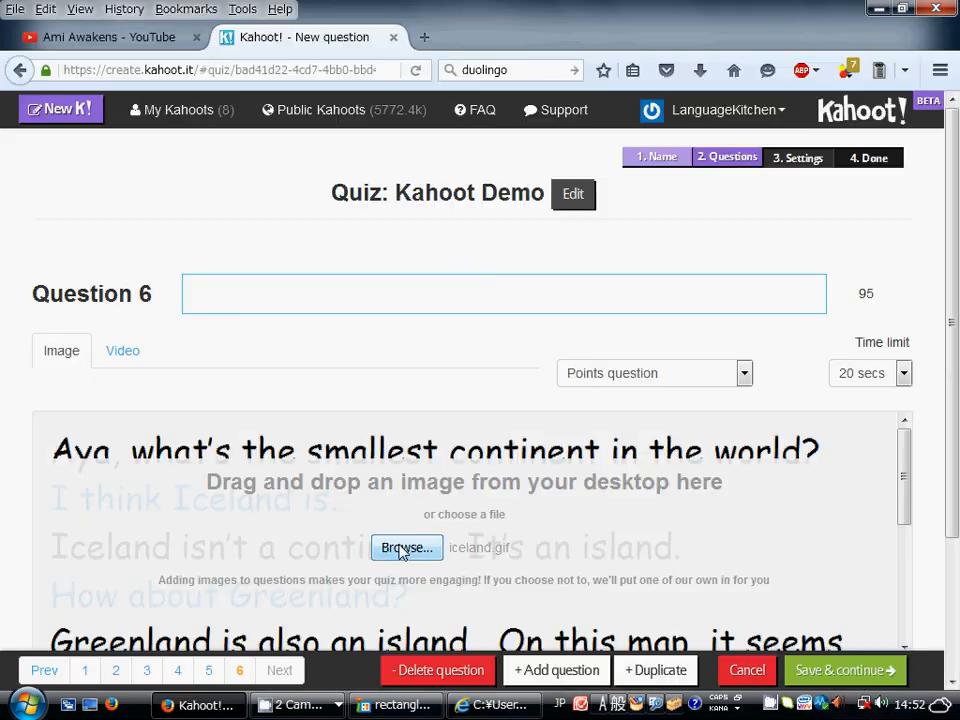
- Enter "What is the samalllest continent in the world?" as the Question 6 text
left_click(331, 294)
type("What isd")
key("BackSpace")
type("the samallest conti")
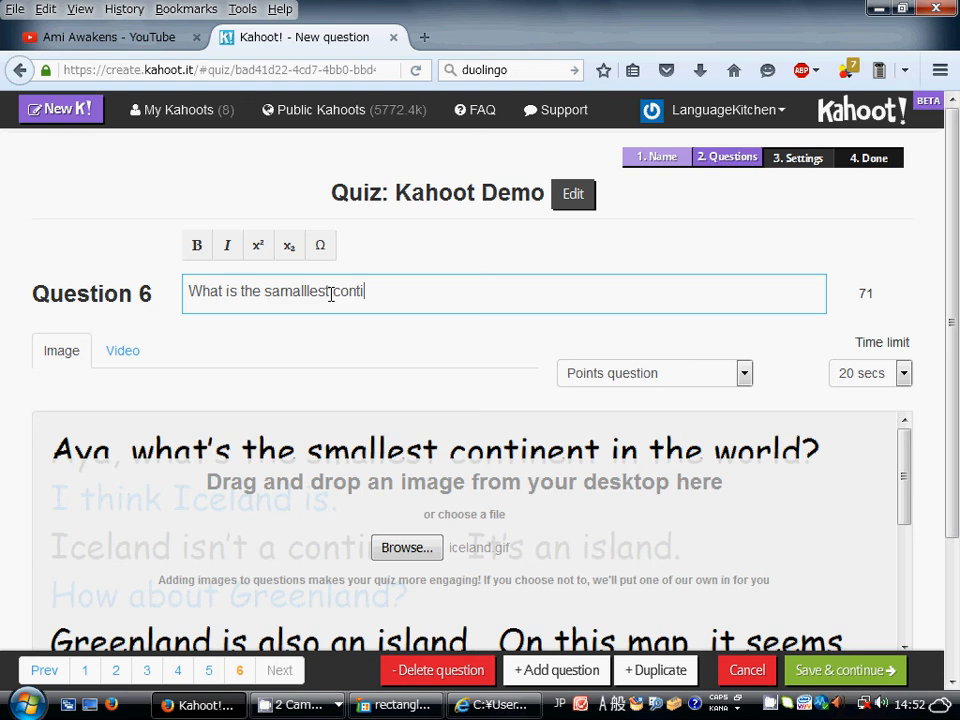
type("nent in the world?")
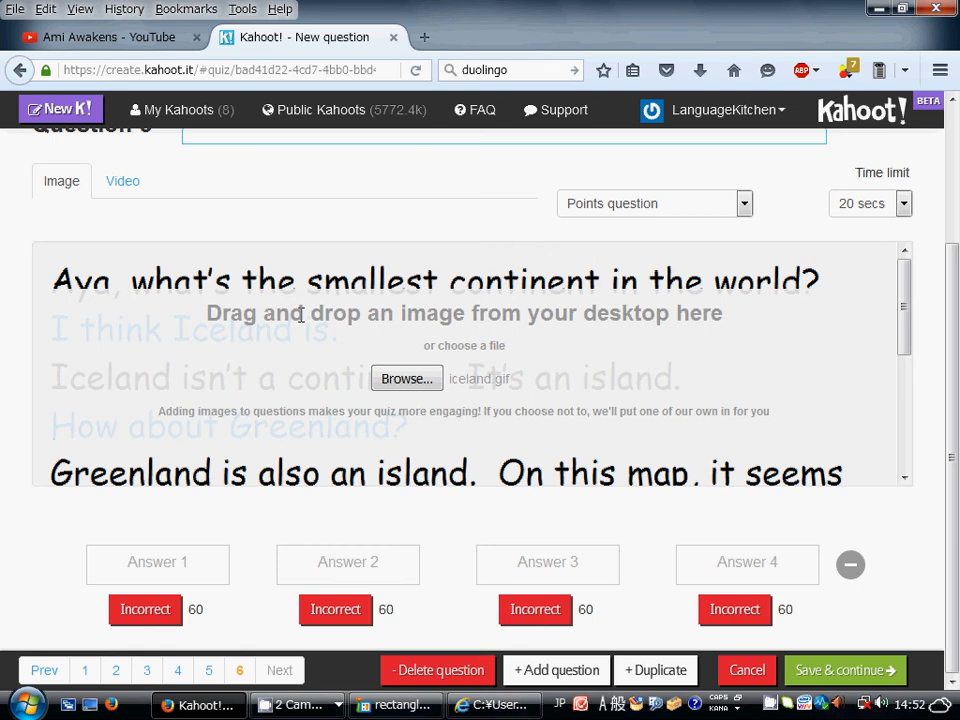
- Enter "Greenland" as Answer 1 and "Iceland" as Answer 2 of Question 6
scroll(300, 316, "up", 3)
scroll(305, 323, "down", 3)
left_click(166, 566)
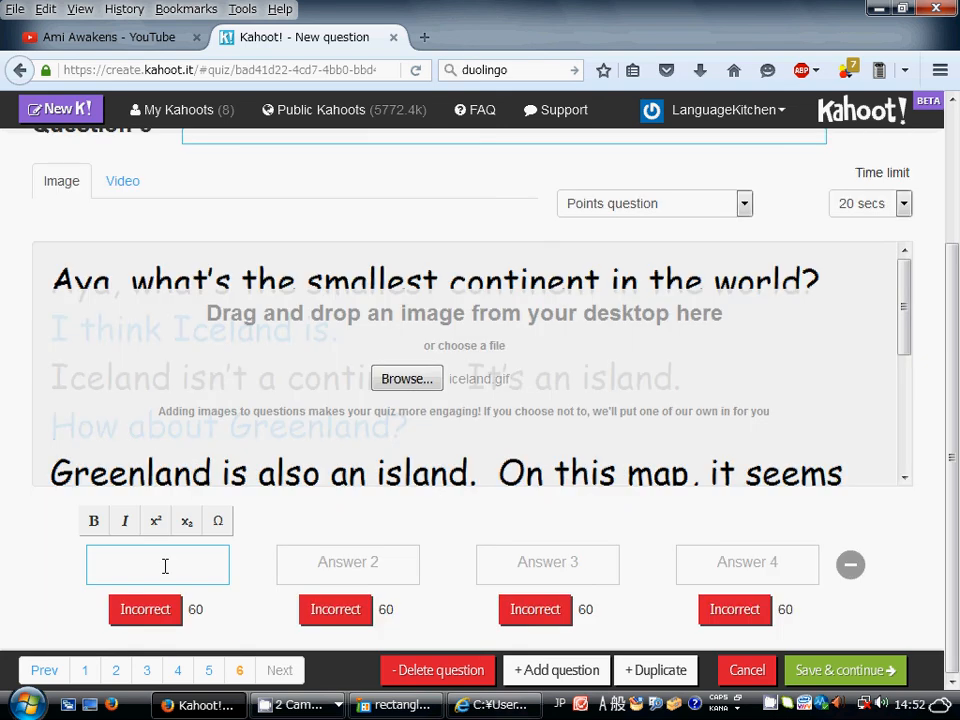
type("Greenland")
key("Tab")
type("Iceland")
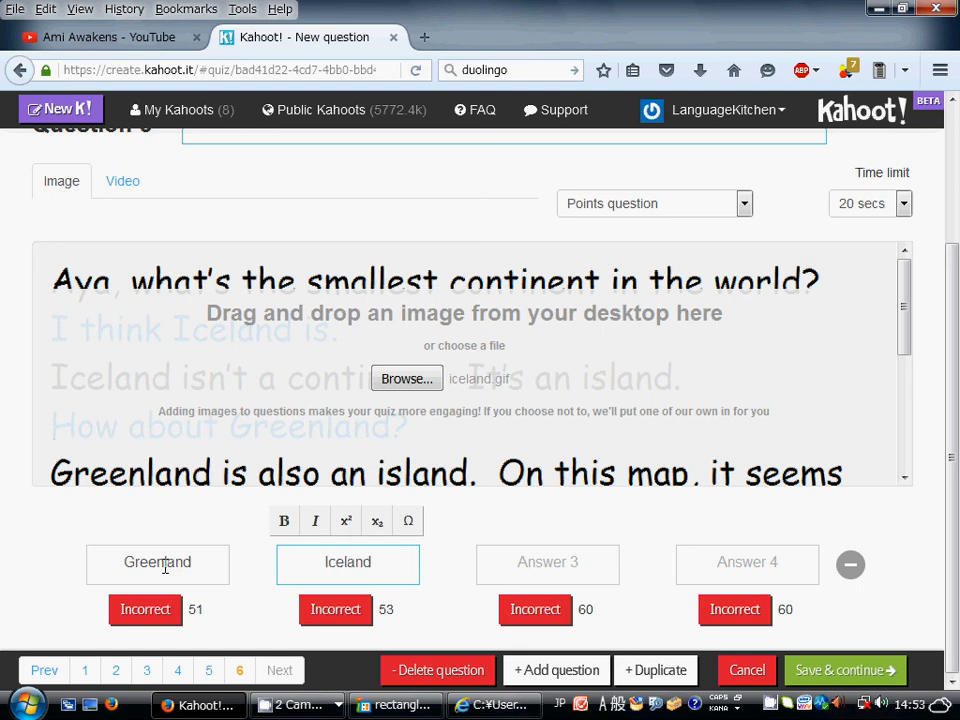
- Enter "Japan" as Answer 3 and "Australia" as Answer 4, and mark "Australia" as the correct answer
key("Tab")
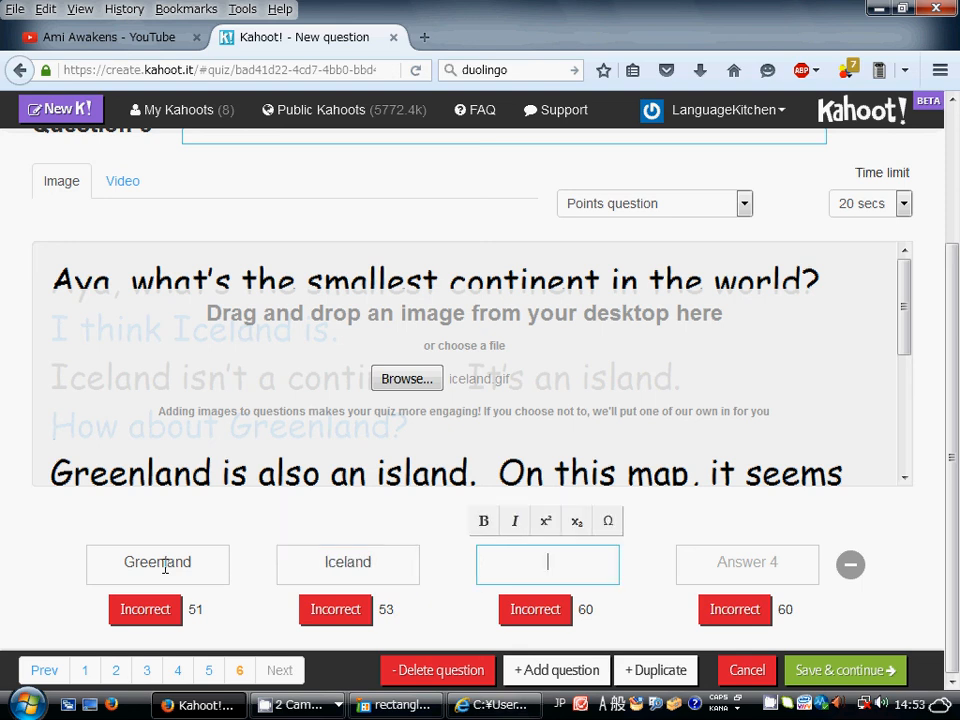
type("Japan")
key("Tab")
type("Australia")
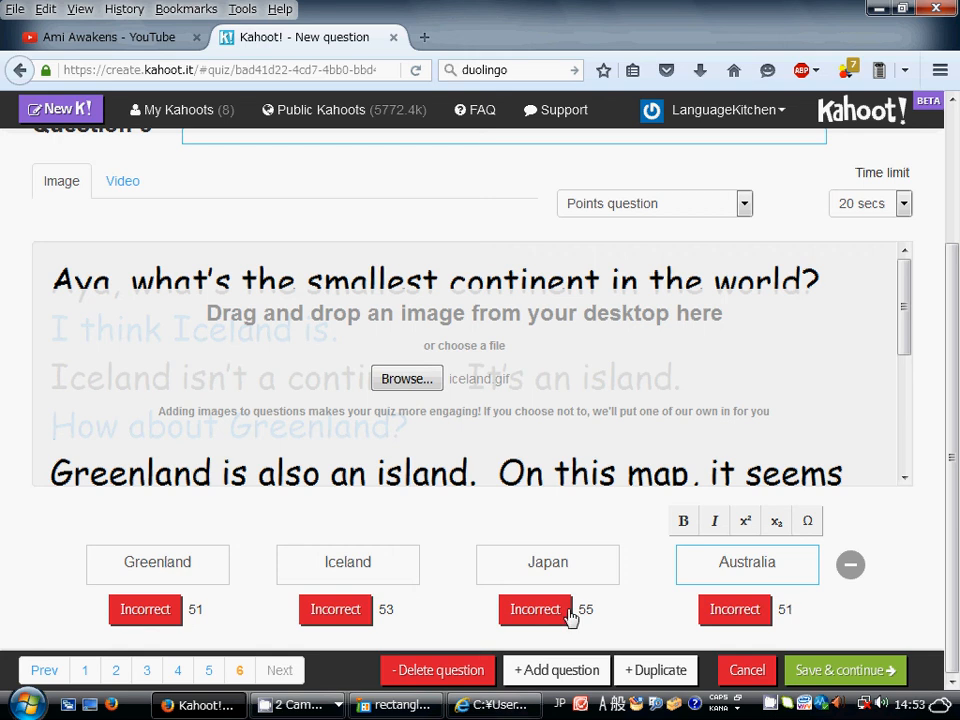
left_click(735, 610)
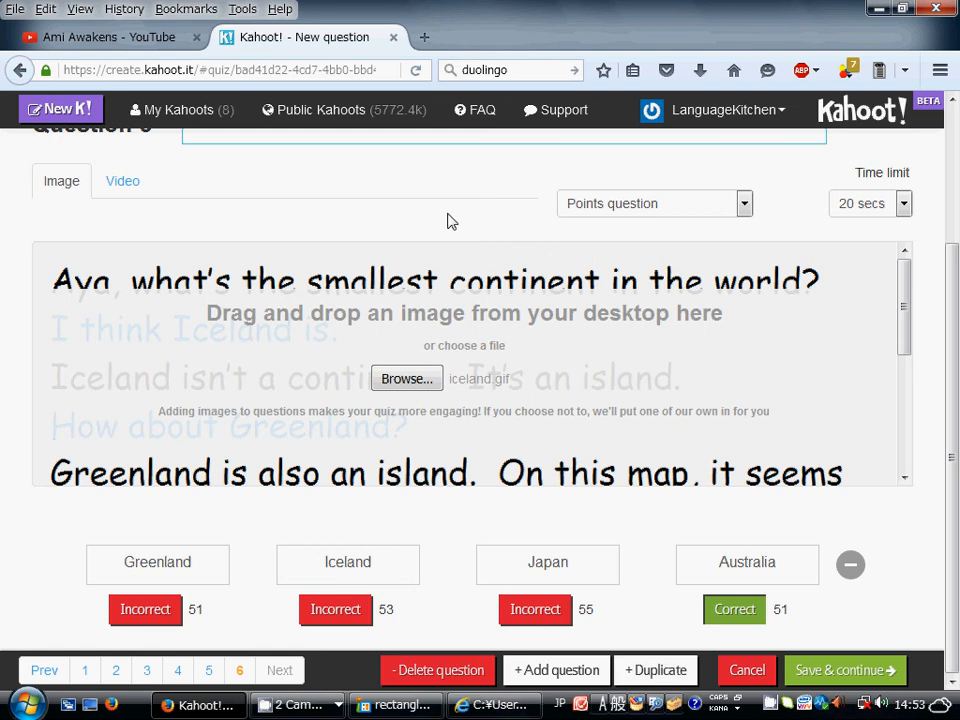
- Duplicate Question 6 to create Question 7
scroll(448, 221, "up", 3)
scroll(507, 444, "down", 3)
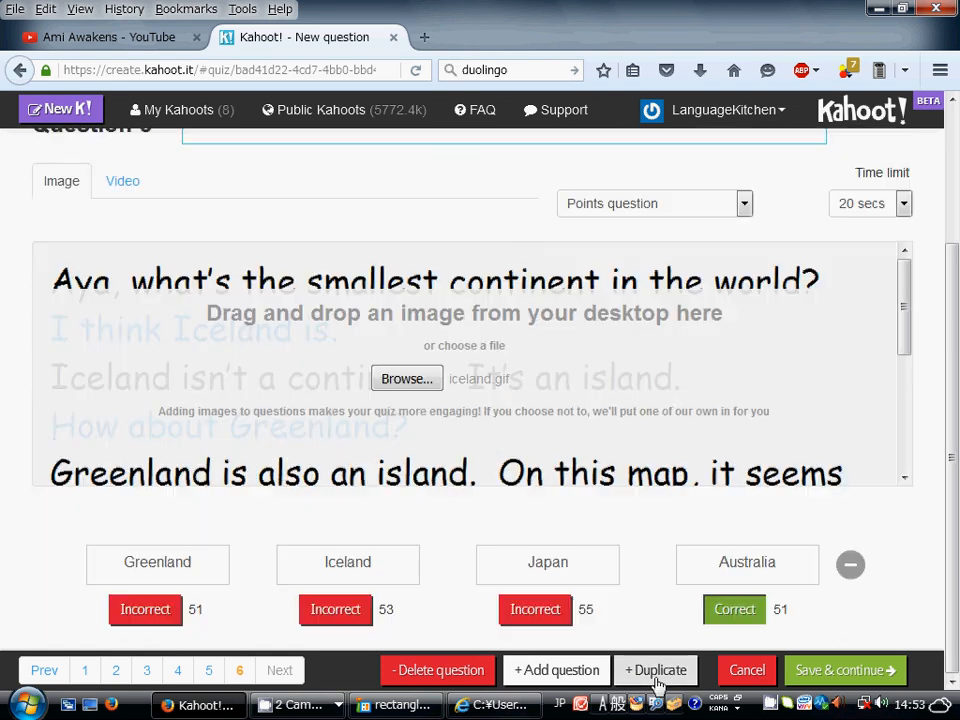
left_click(657, 670)
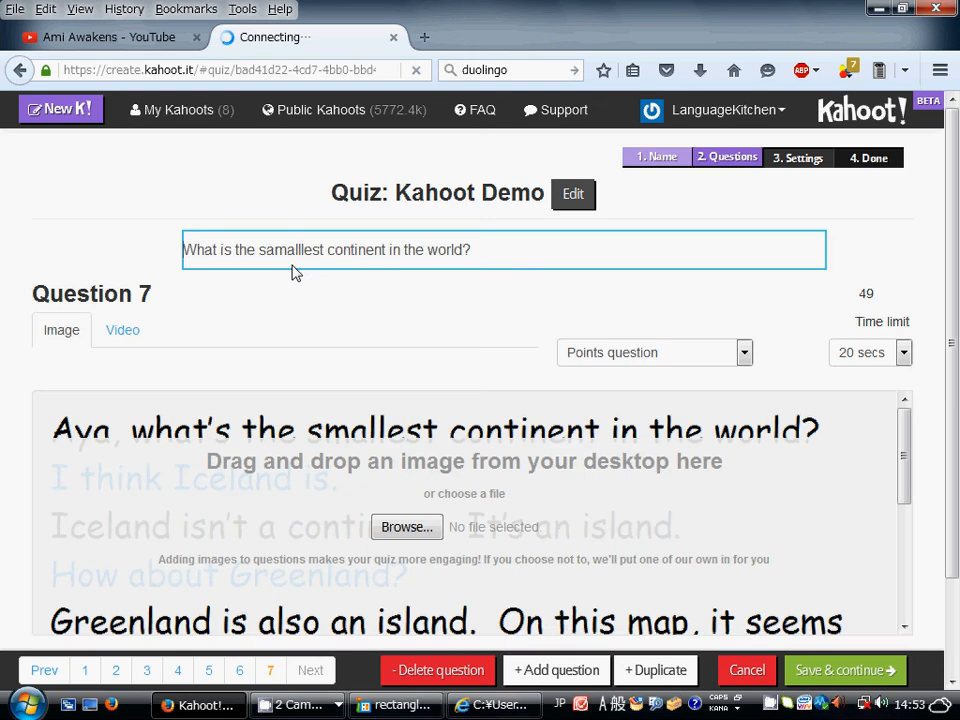
left_click(295, 268)
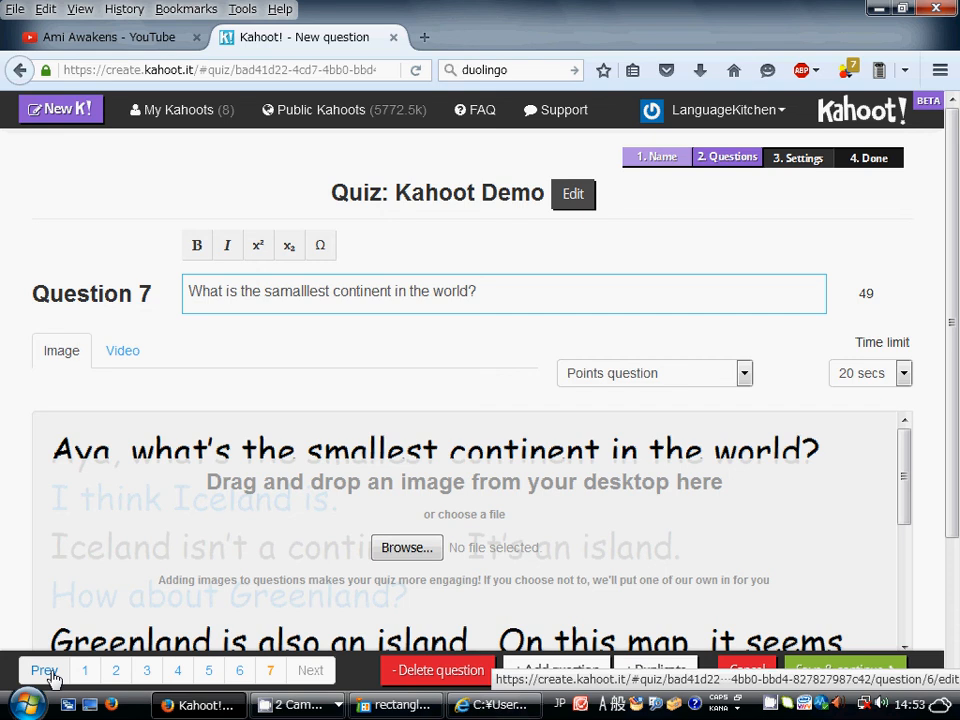
- Correct the Question 6 text to "What is the smallest continent in the world?" and go back to Question 7
left_click(44, 670)
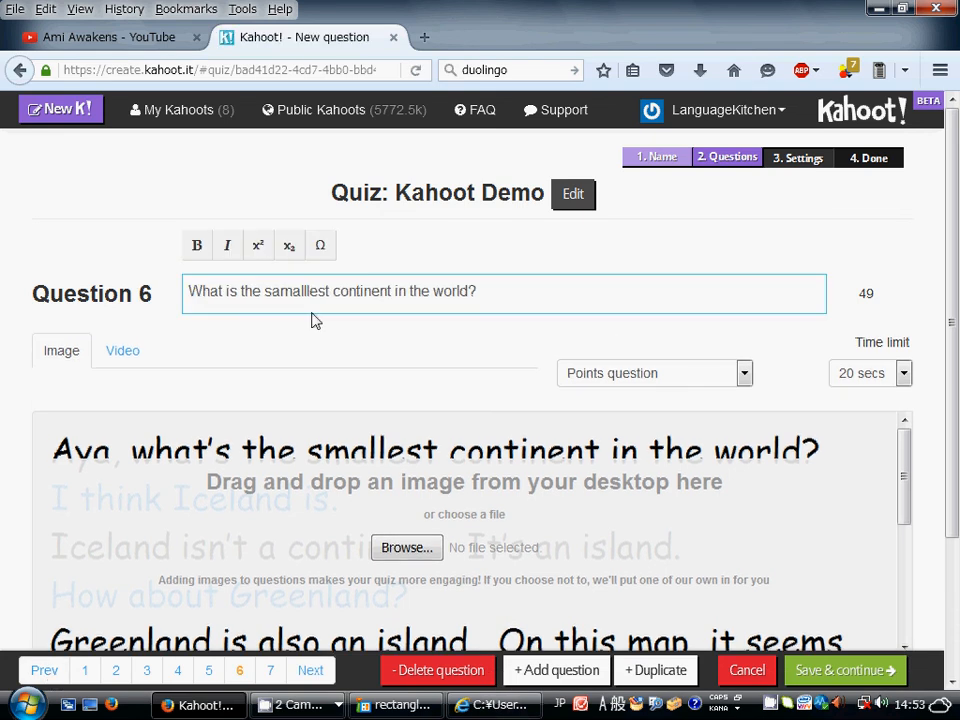
left_click(280, 291)
key("BackSpace")
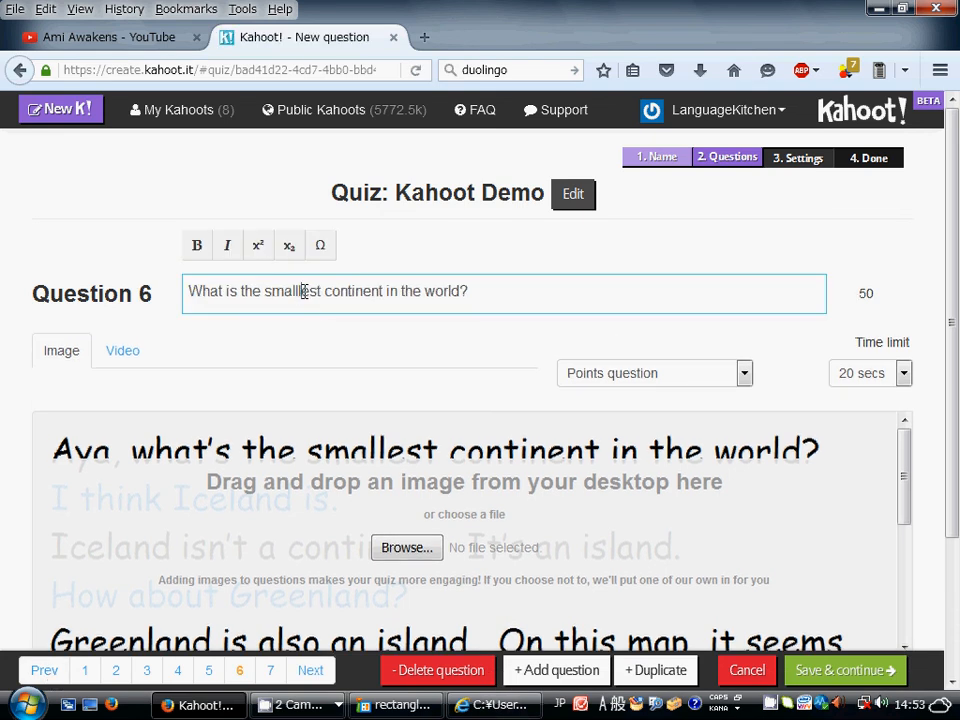
key("BackSpace")
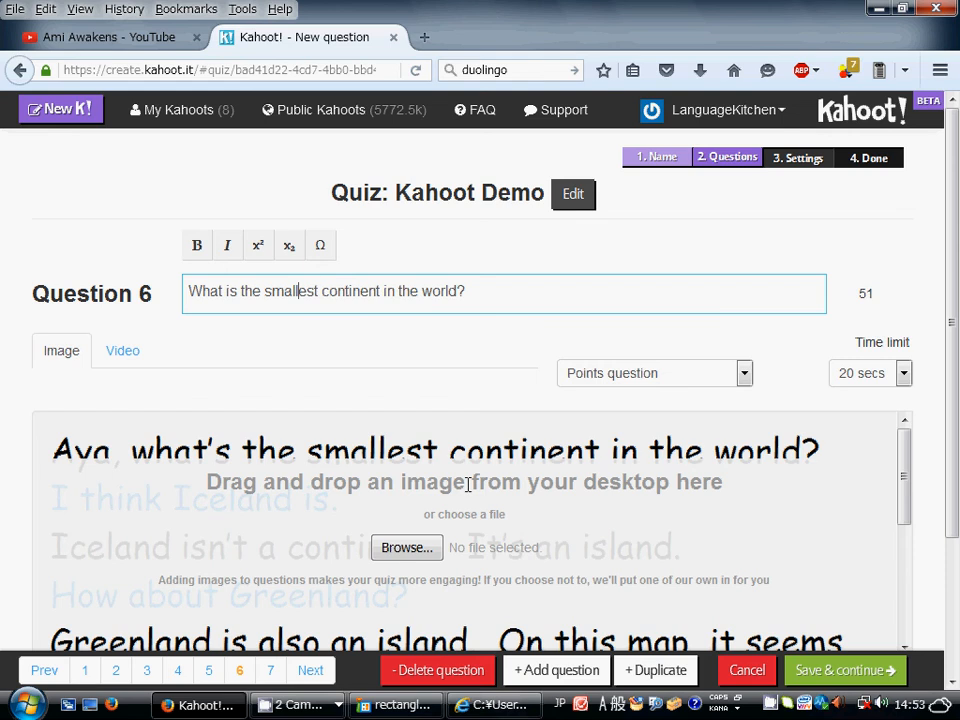
left_click(310, 671)
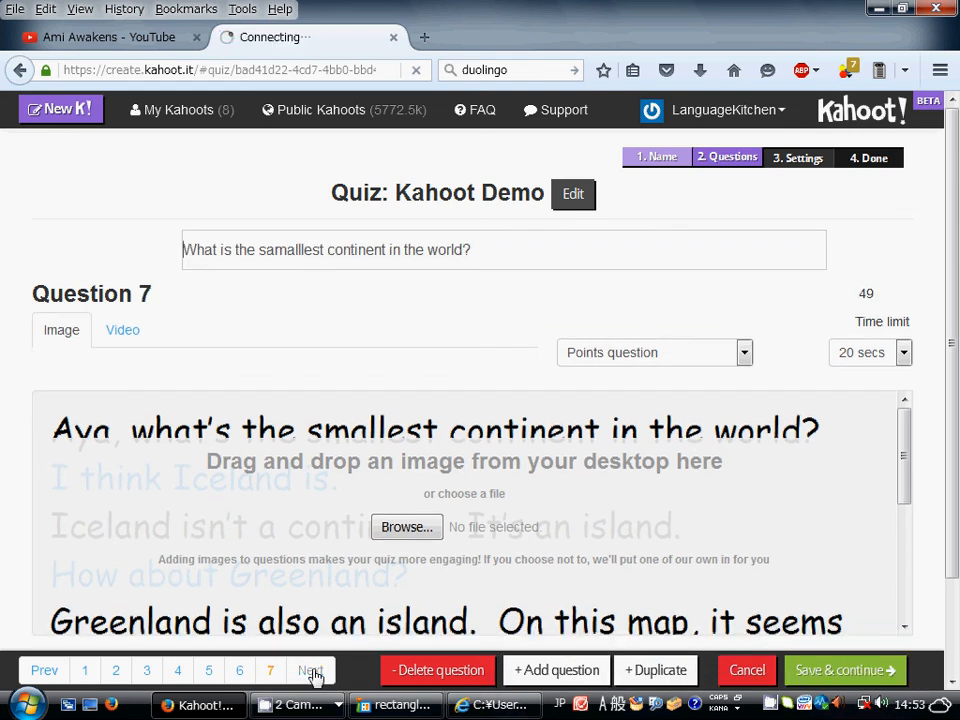
- Replace the Question 7 text with "Is Iceland an island country?"
scroll(397, 410, "down", 3)
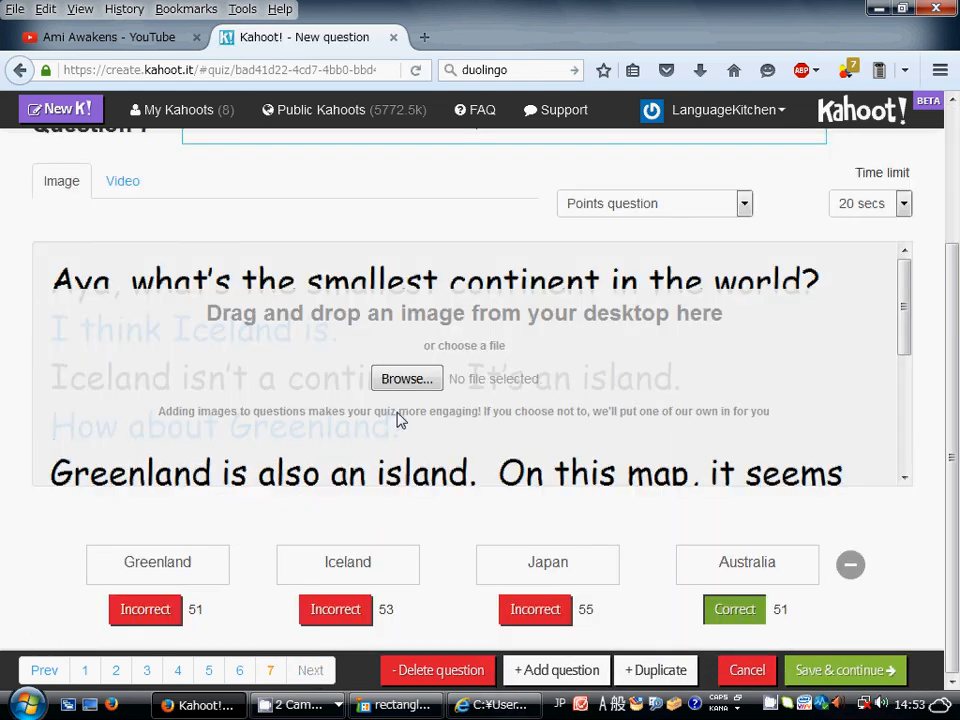
scroll(397, 420, "up", 3)
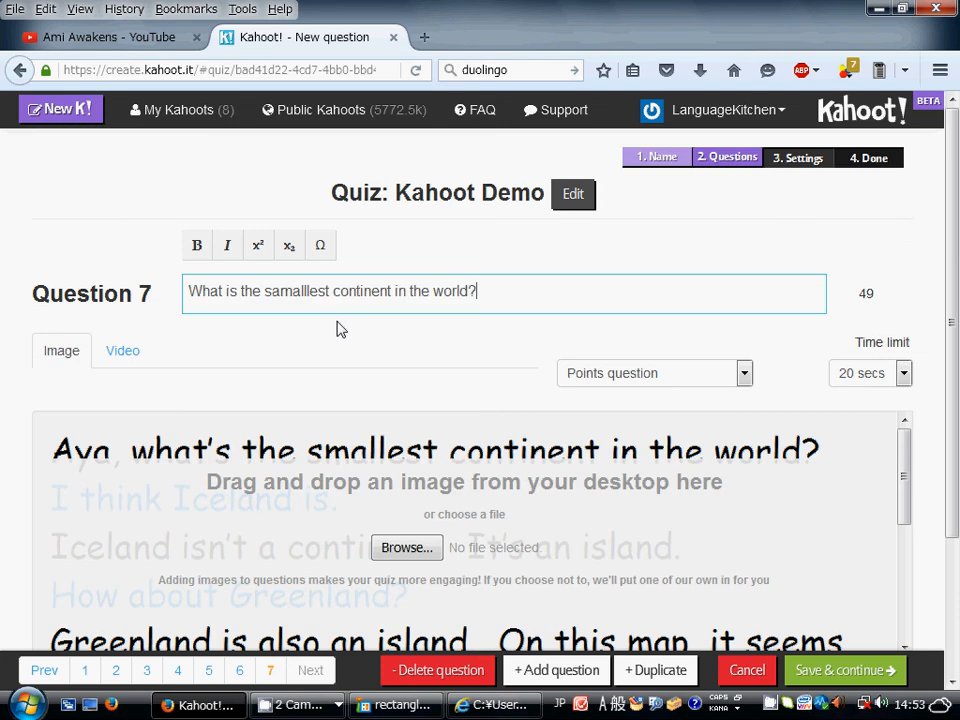
left_click_drag(204, 288, 591, 308)
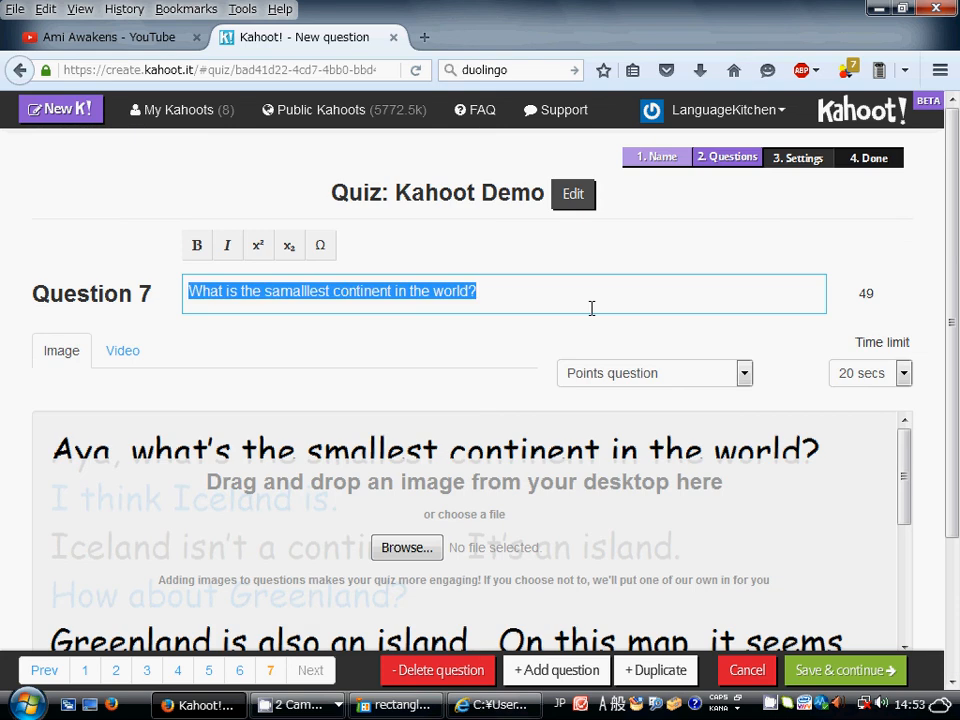
key("BackSpace")
type("Is Iceland ")
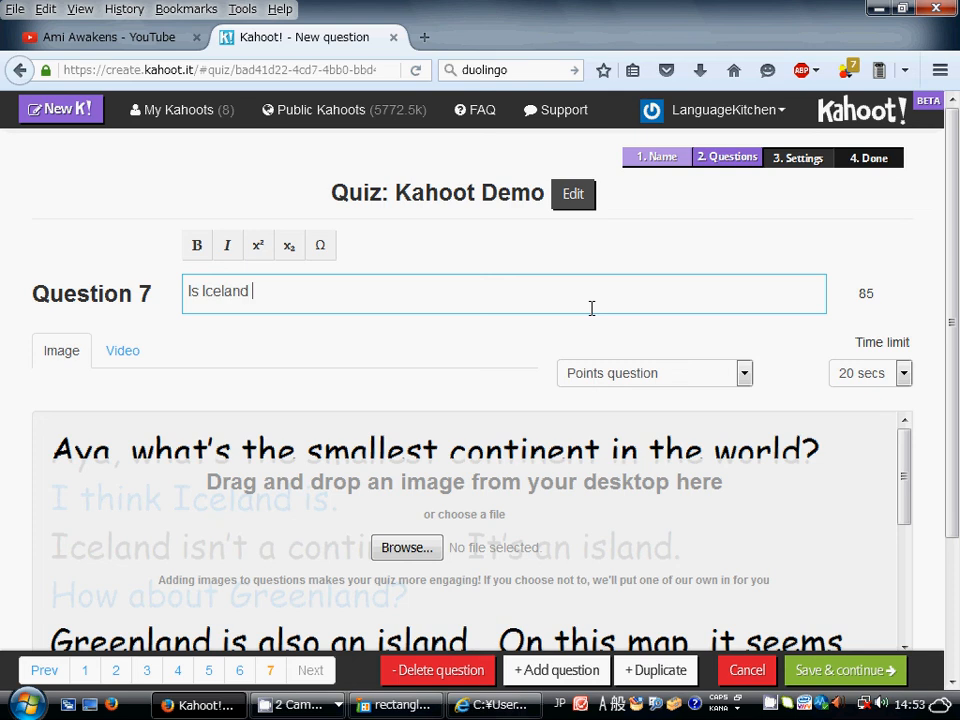
type("an island country?")
- Replace Answer 1 of Question 7 with "Yes, I am." and Answer 2 with "Yes, he is."
scroll(510, 377, "down", 3)
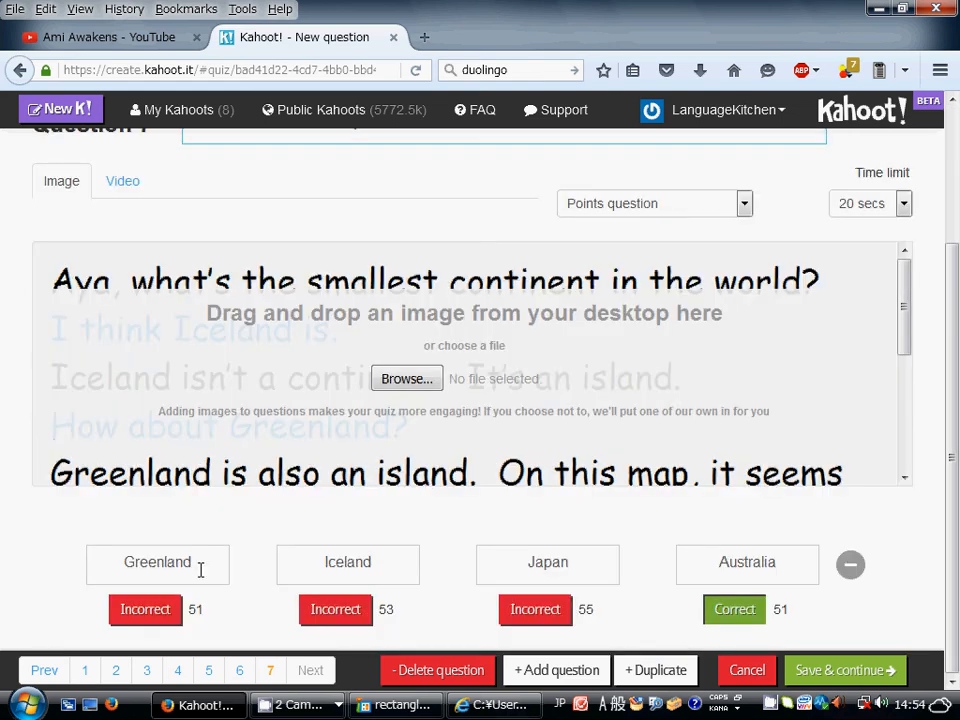
left_click_drag(200, 569, 88, 569)
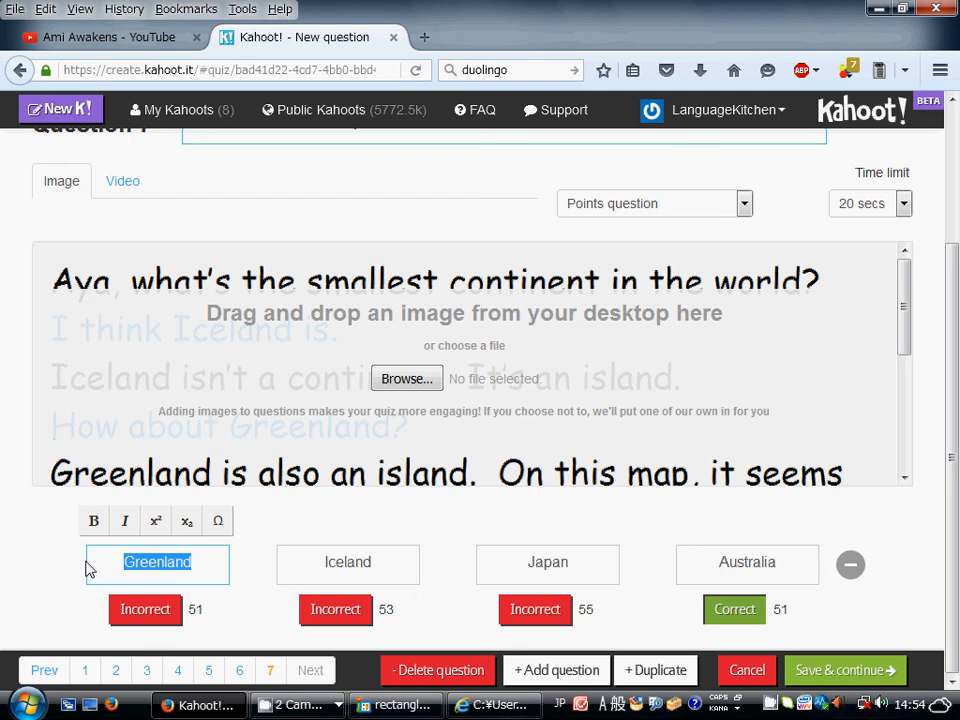
type("Yes, I am.")
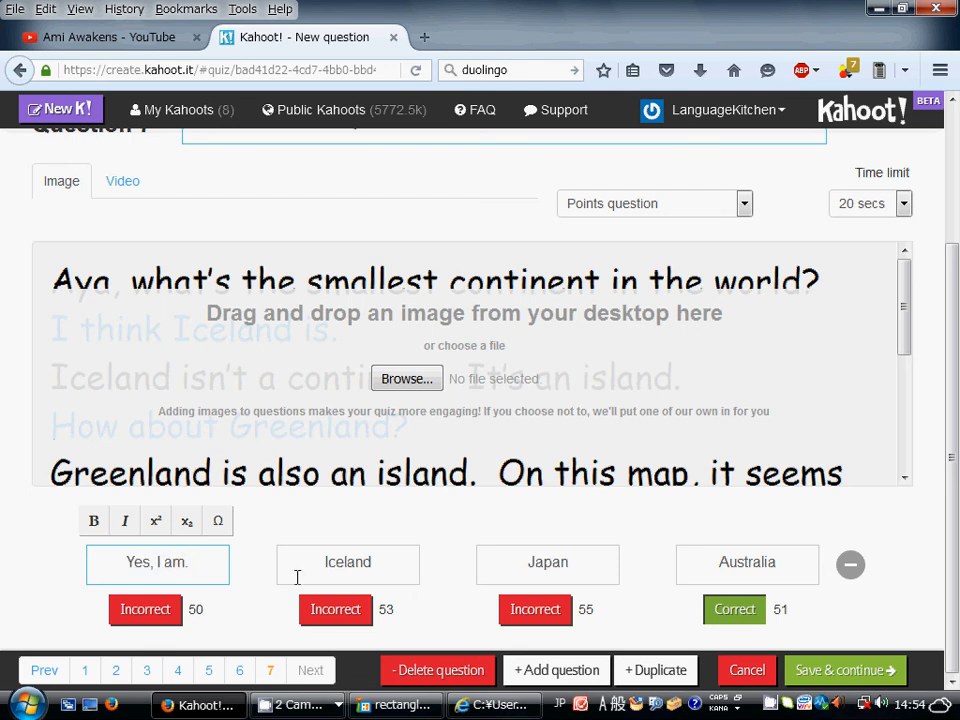
key("Tab")
type("Yes")
type("m")
key("BackSpace")
key("BackSpace")
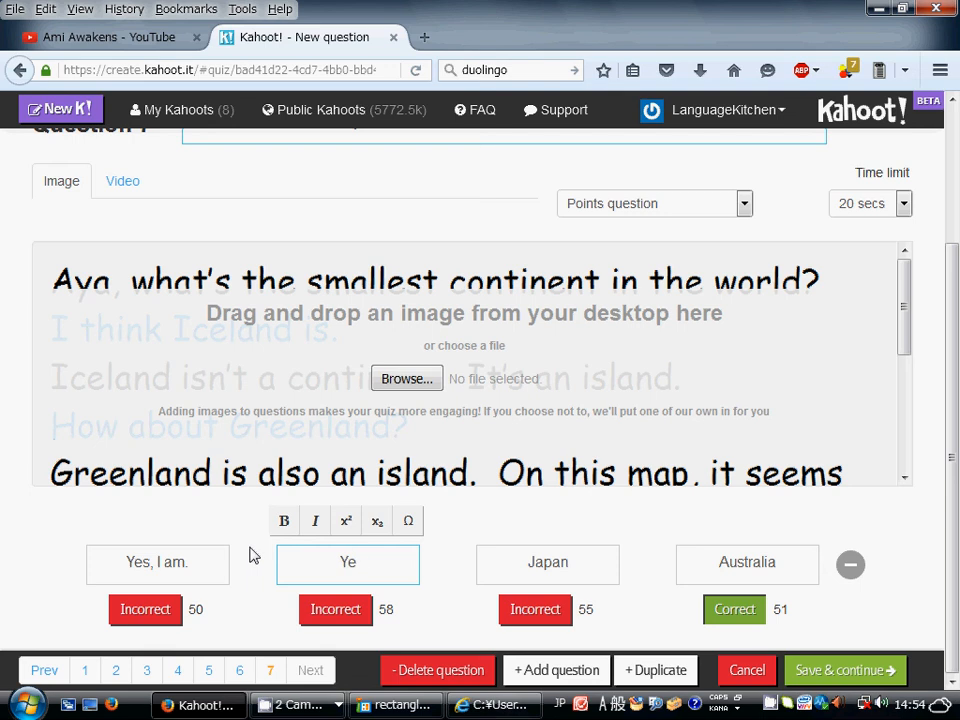
type("s, he is.")
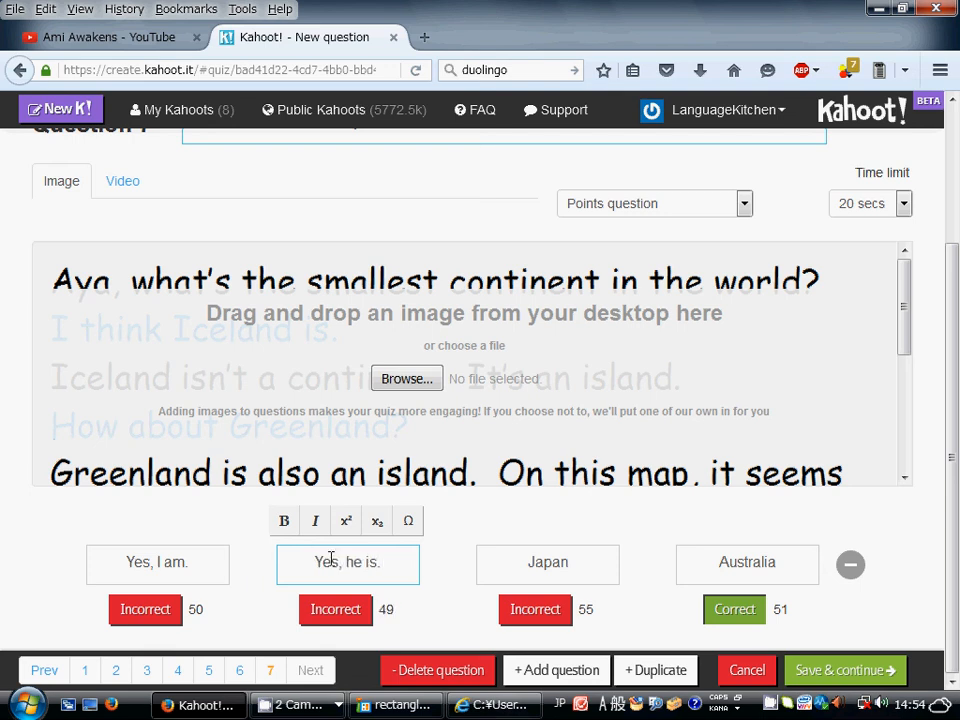
- Change Answer 3 to "Yes, it is.", mark it as correct, and set Answer 4 to incorrect
left_click(487, 562)
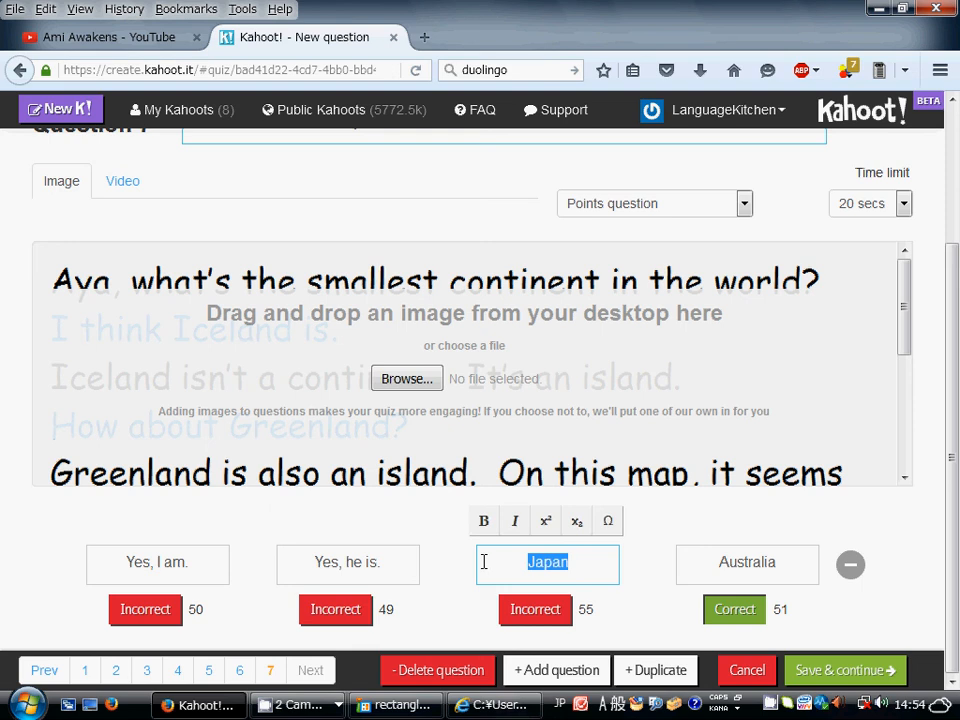
type("Yes, it is.")
left_click(535, 609)
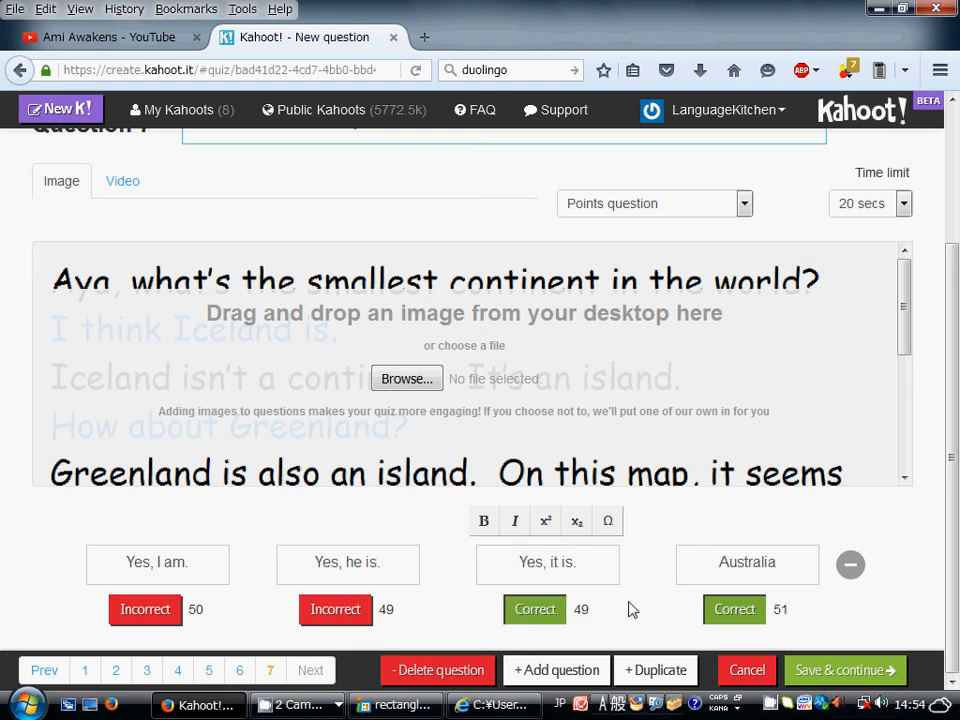
left_click(734, 609)
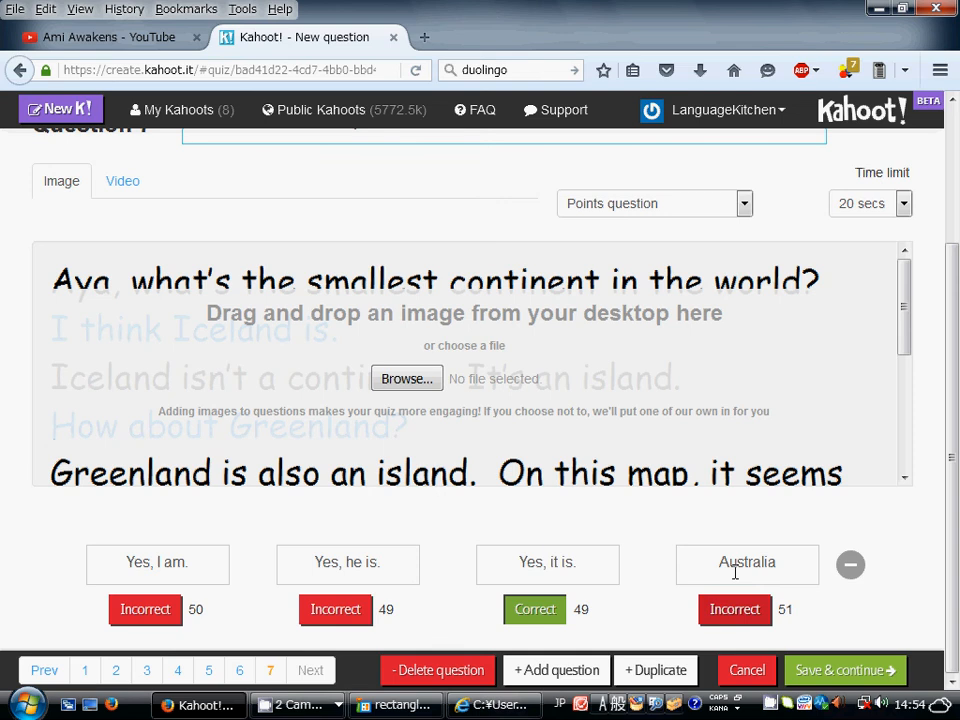
- Replace Answer 4 of Question 7 with "No, it isn't."
left_click(785, 571)
left_click_drag(787, 571, 652, 558)
scroll(652, 558, "up", 1)
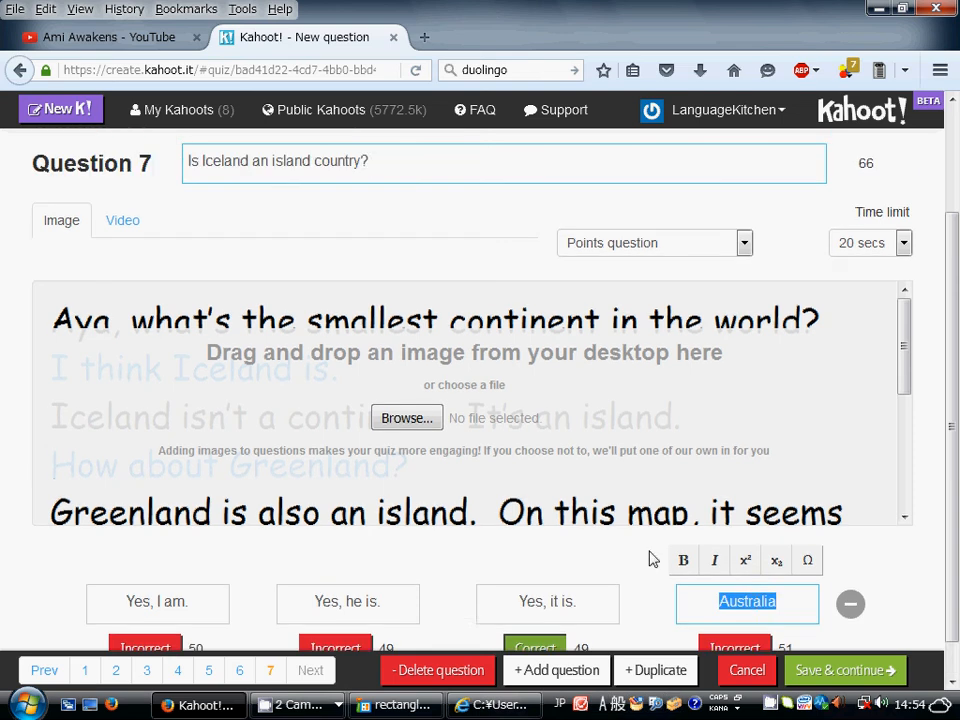
scroll(755, 563, "down", 1)
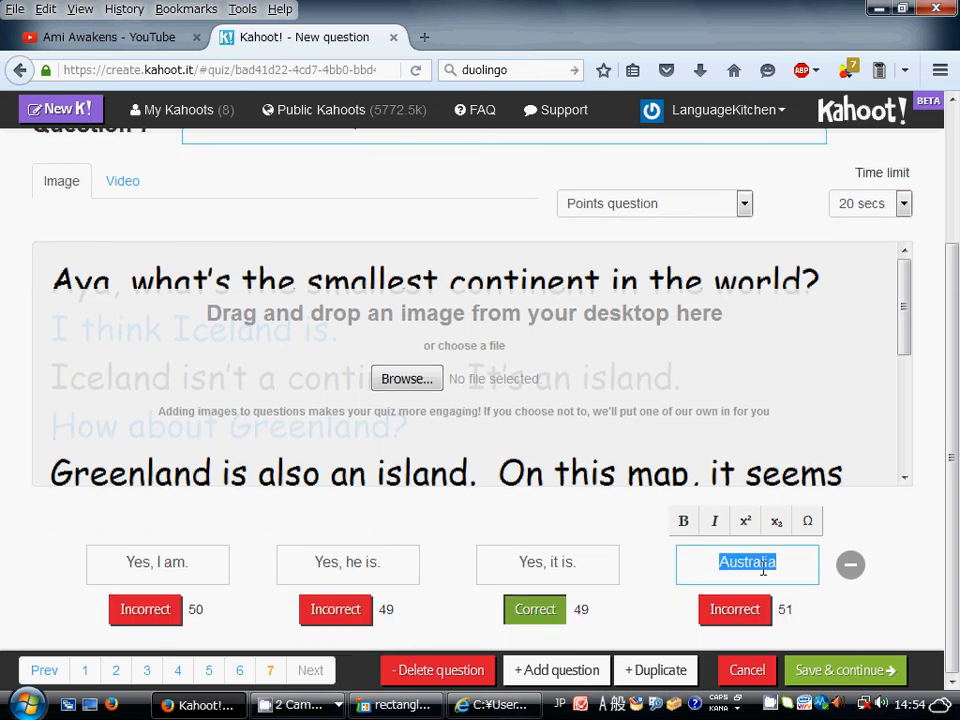
type("No.")
type(" it isn")
type("'")
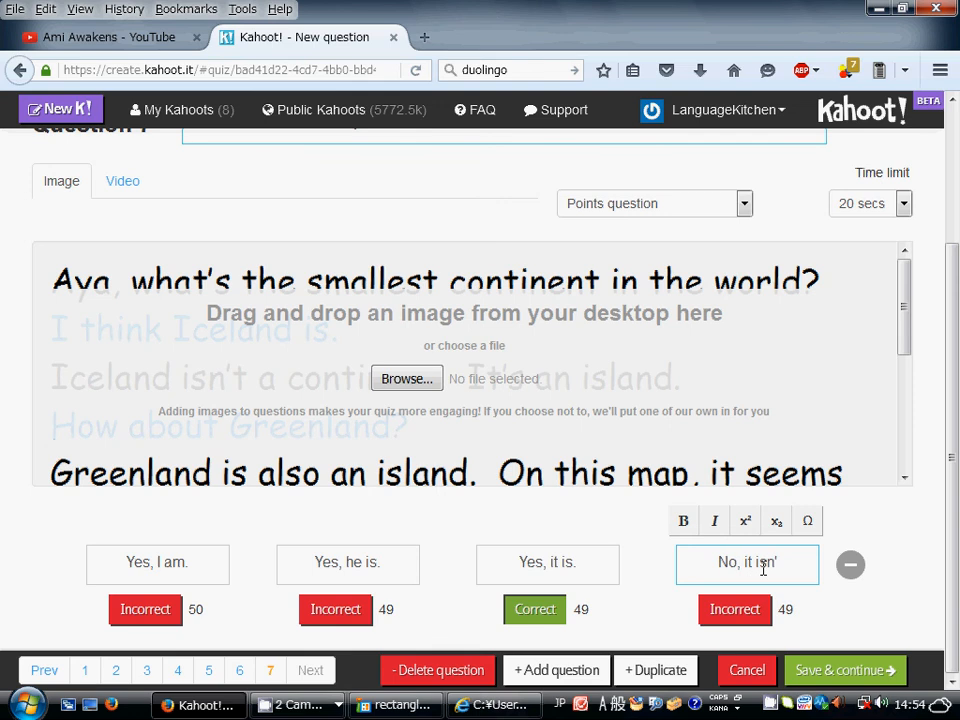
type("t.")
- Look over the reading passage in Question 7, and save the questions to proceed to re-ordering
scroll(598, 425, "down", 3)
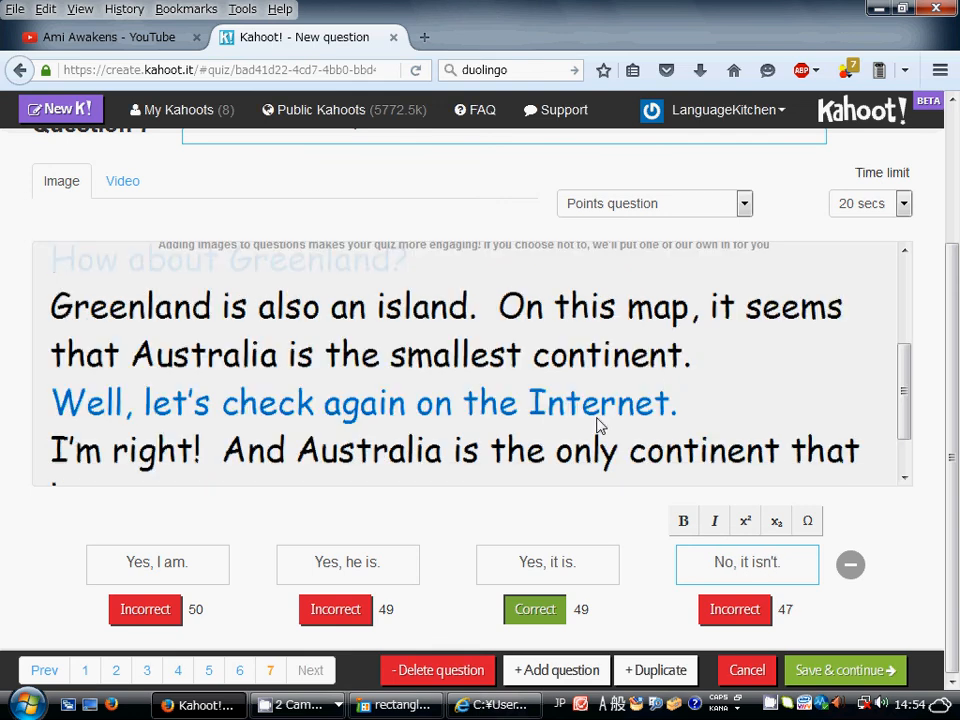
scroll(598, 425, "down", 1)
scroll(598, 425, "up", 2)
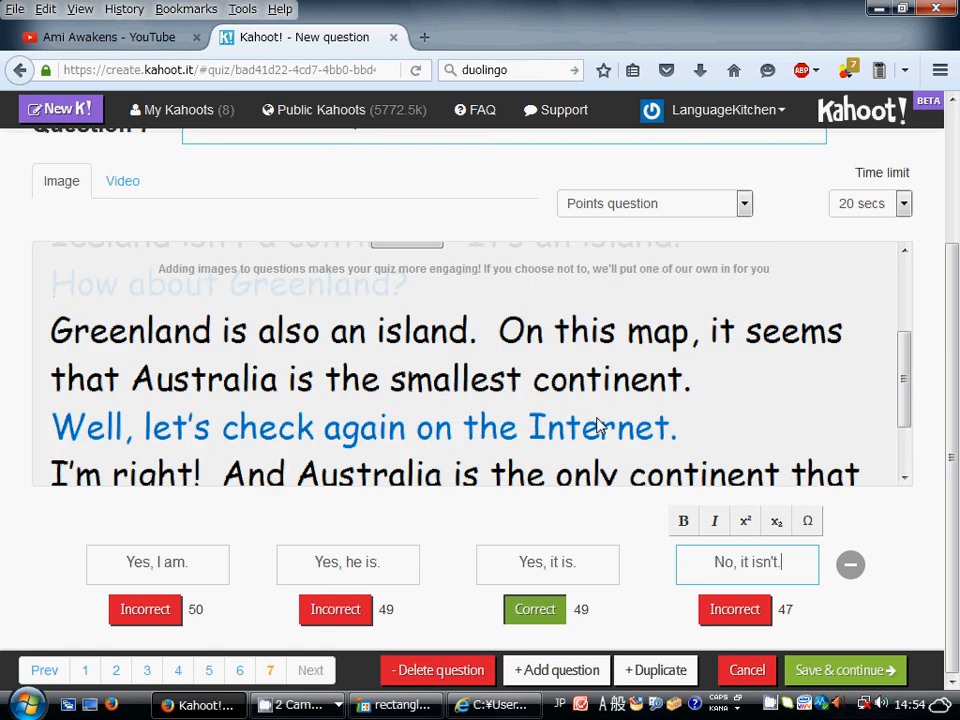
scroll(598, 425, "down", 2)
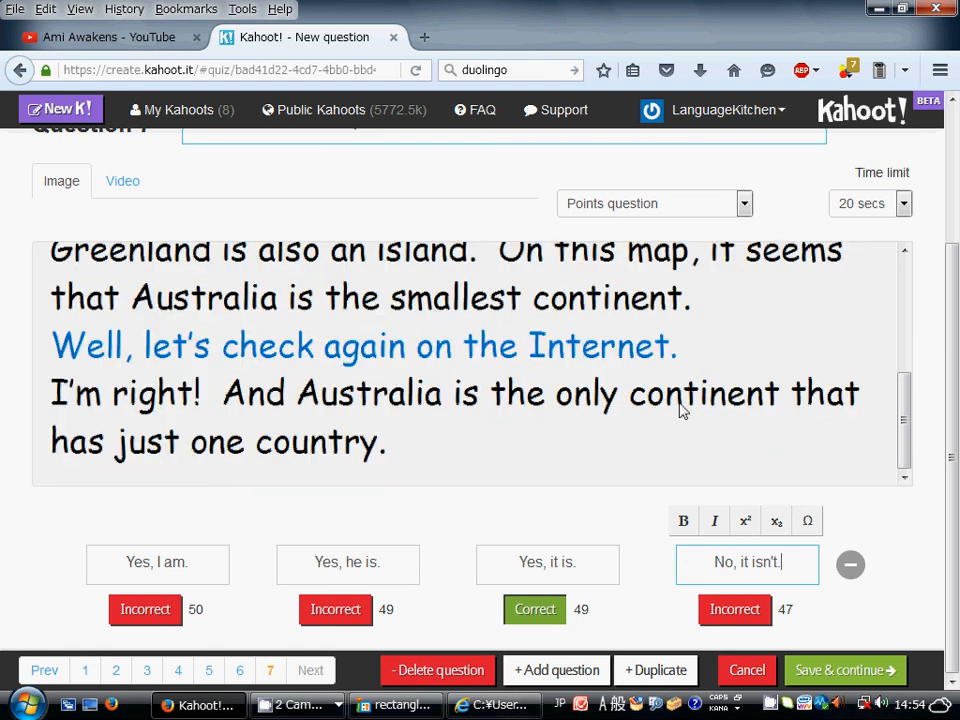
left_click(816, 682)
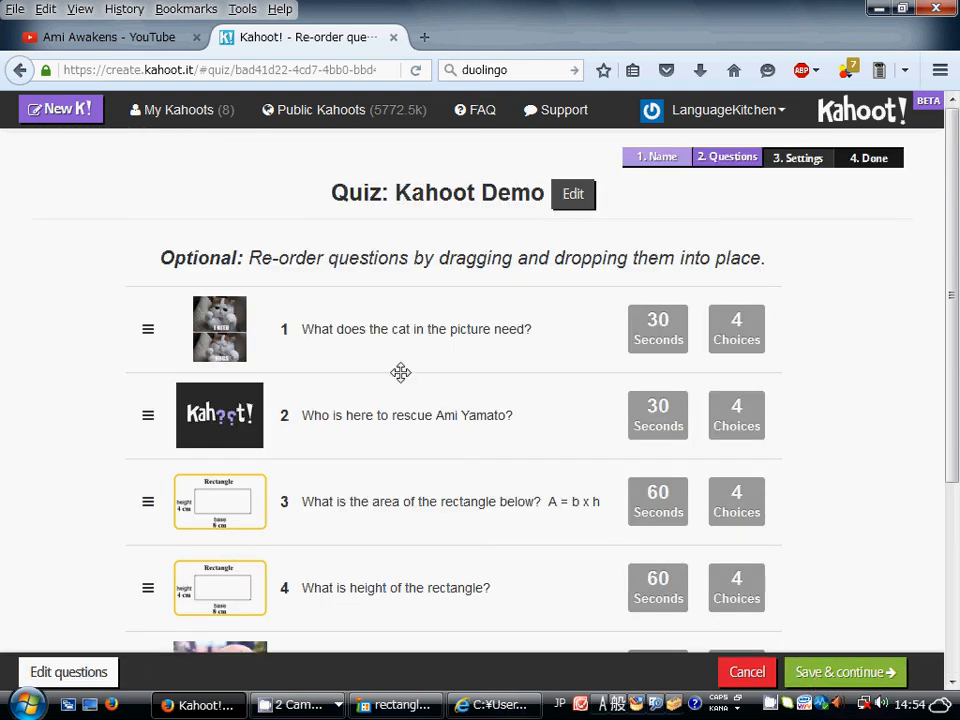
- Re-order the questions so the cat-legs question is second, the Iceland question is fifth and the rectangle-height question is last
scroll(400, 372, "down", 5)
scroll(403, 372, "up", 3)
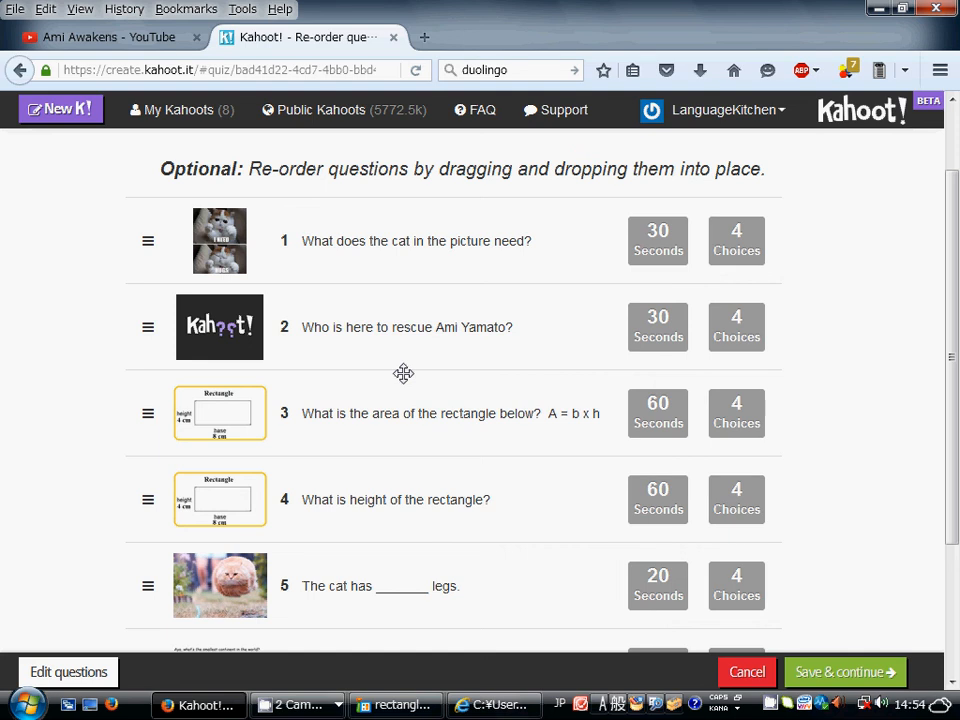
scroll(403, 373, "down", 3)
left_click_drag(330, 290, 310, 468)
left_click_drag(256, 558, 441, 331)
scroll(341, 397, "up", 2)
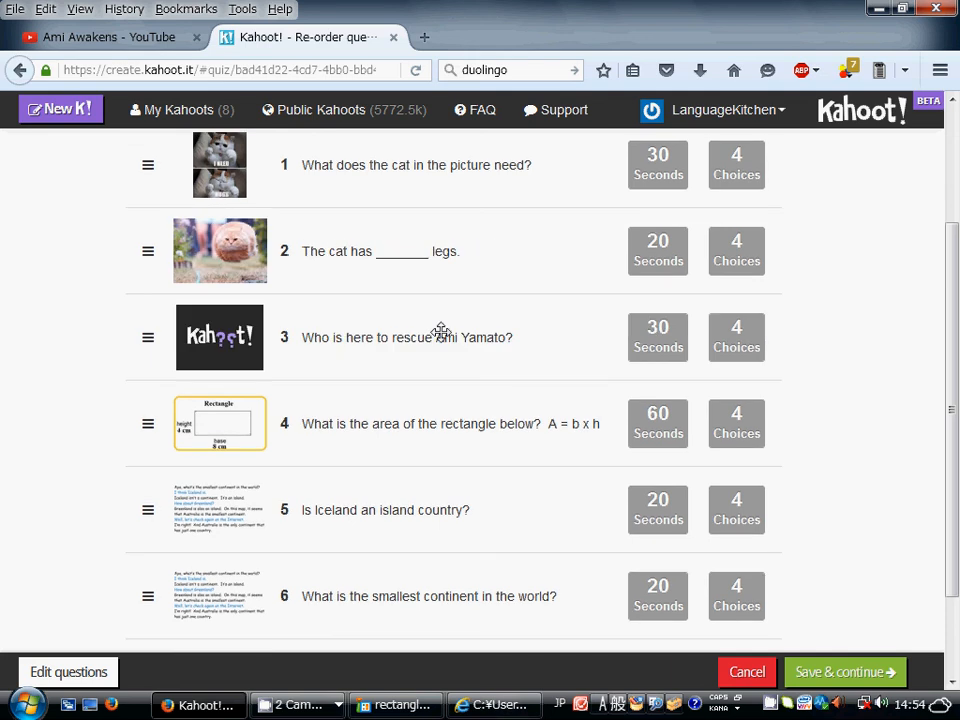
scroll(441, 331, "up", 3)
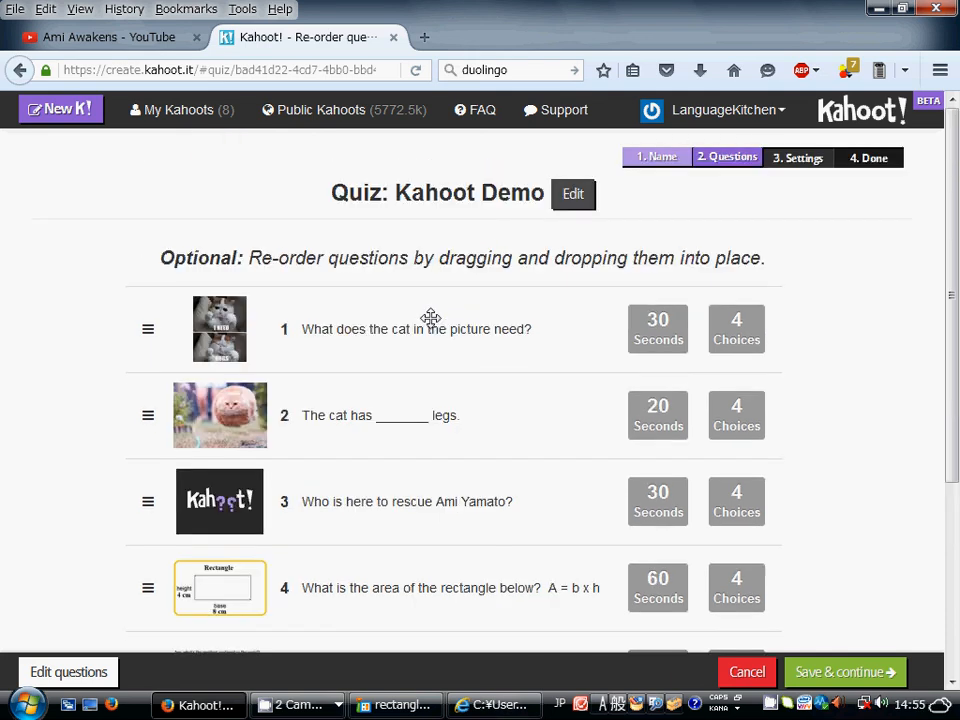
- Rename the quiz "Kahoot Demo Revision 1" and save the new title
left_click(573, 197)
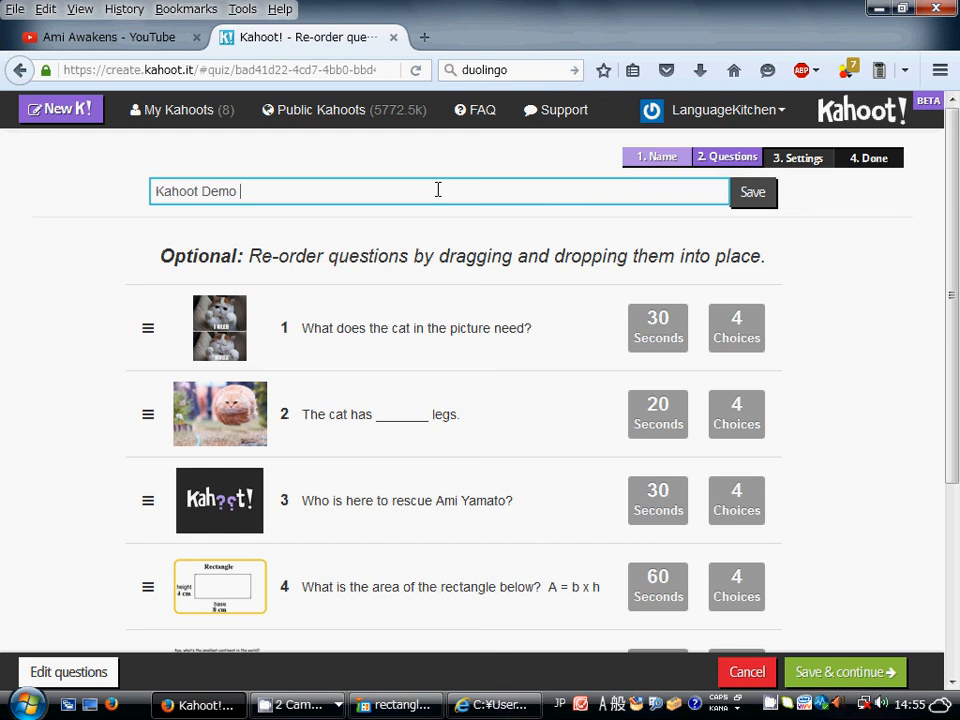
type("Revision 1")
left_click(771, 199)
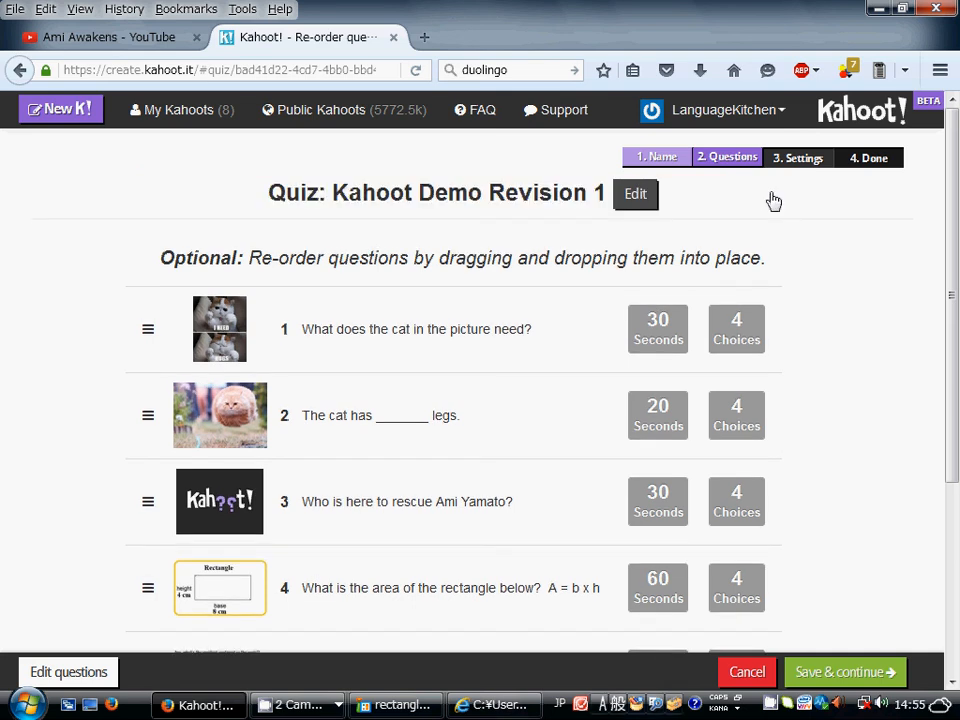
- Reopen the questions for editing at Question 1 and go back to the question order overview
scroll(602, 240, "down", 5)
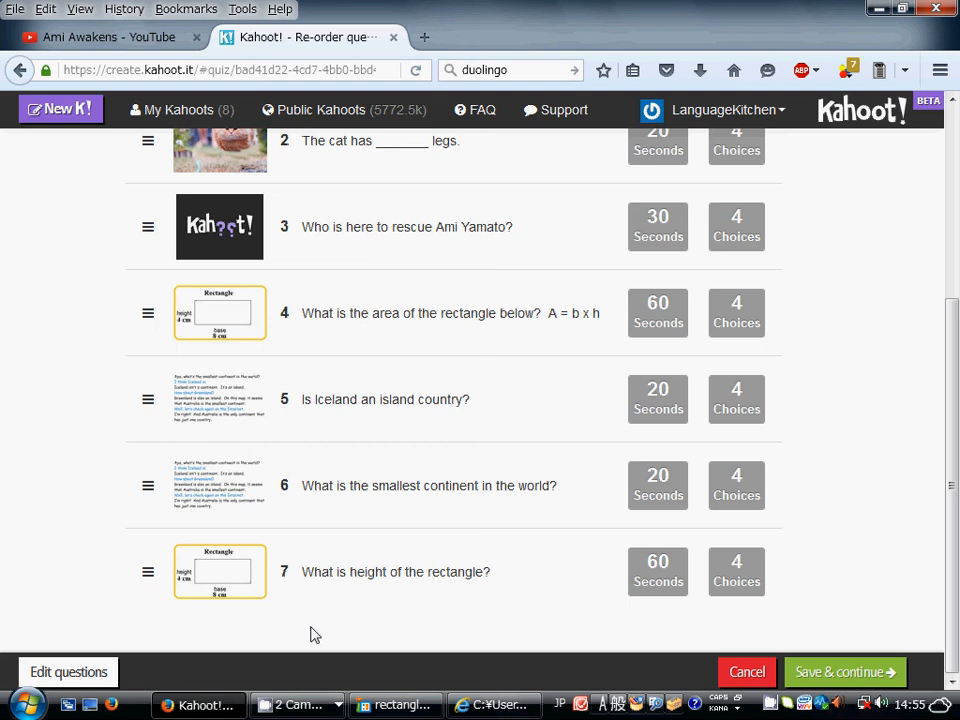
left_click(70, 674)
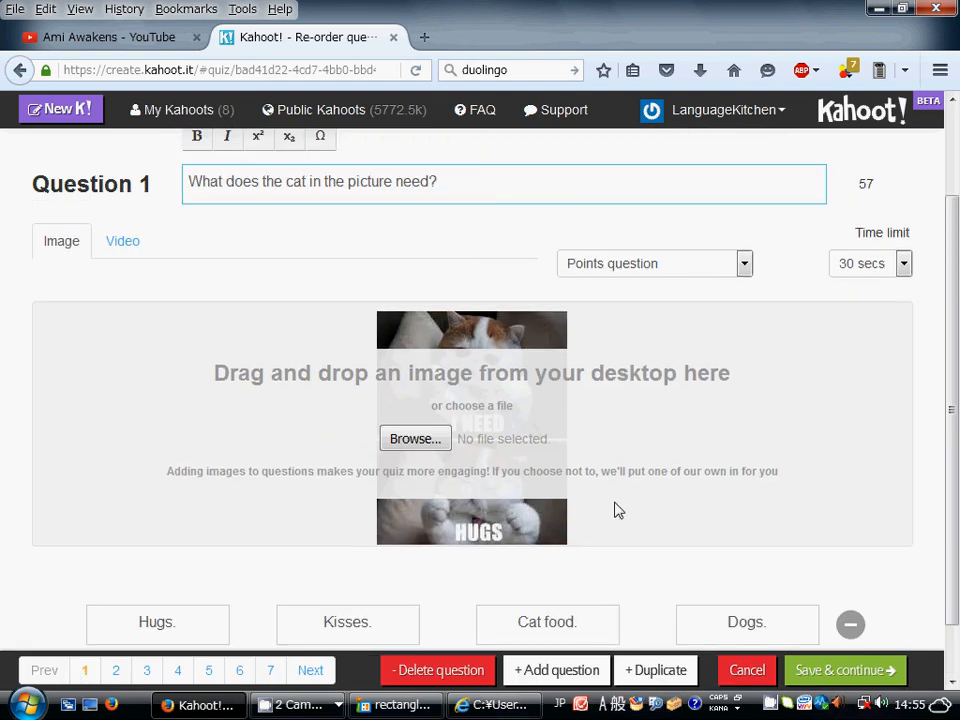
left_click(828, 667)
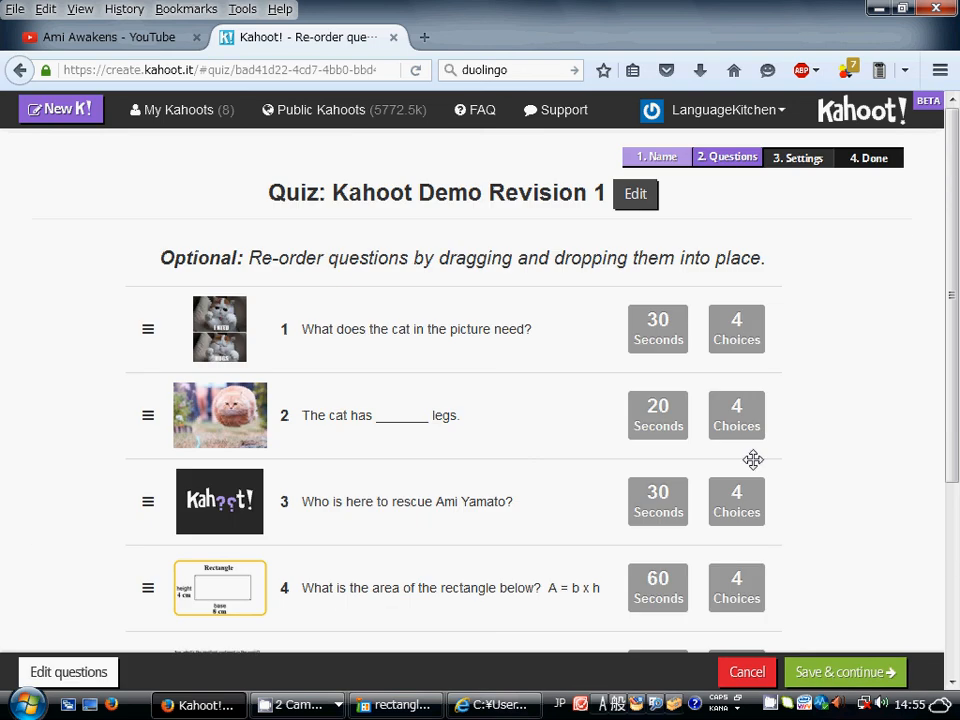
- Save the question order, continue to the quiz settings, and keep the language as English and the privacy as Public
scroll(753, 459, "down", 3)
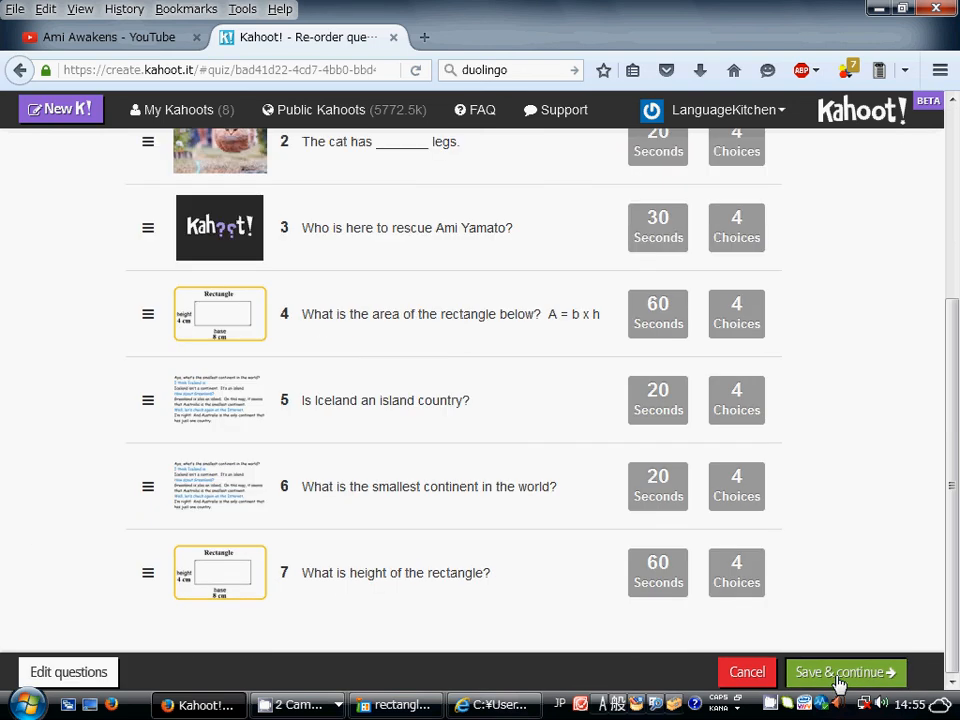
left_click(839, 677)
left_click(295, 324)
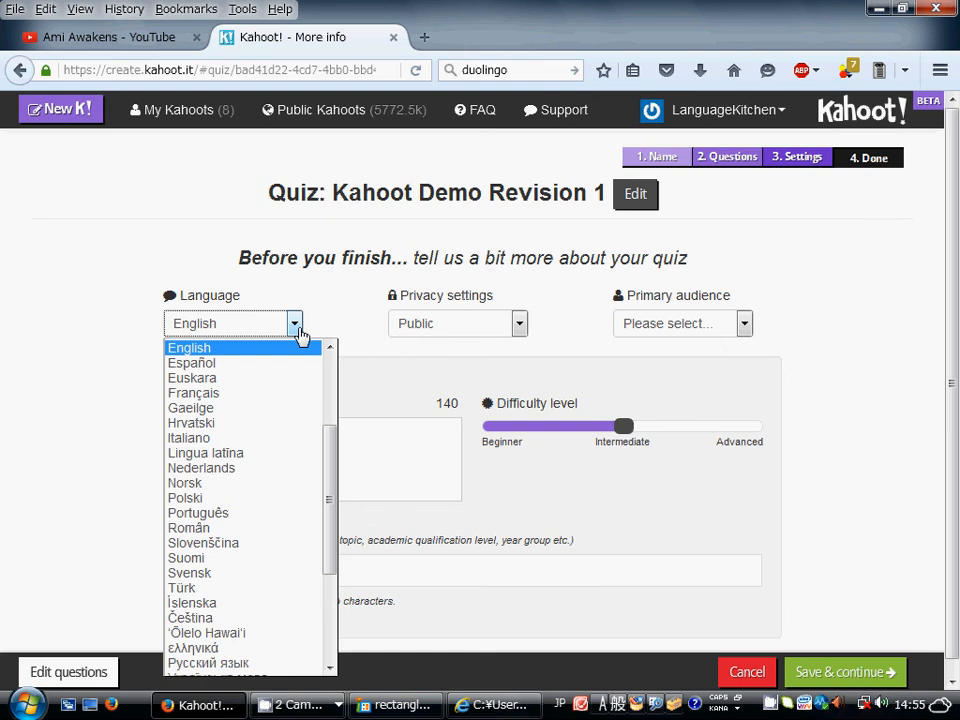
left_click(421, 326)
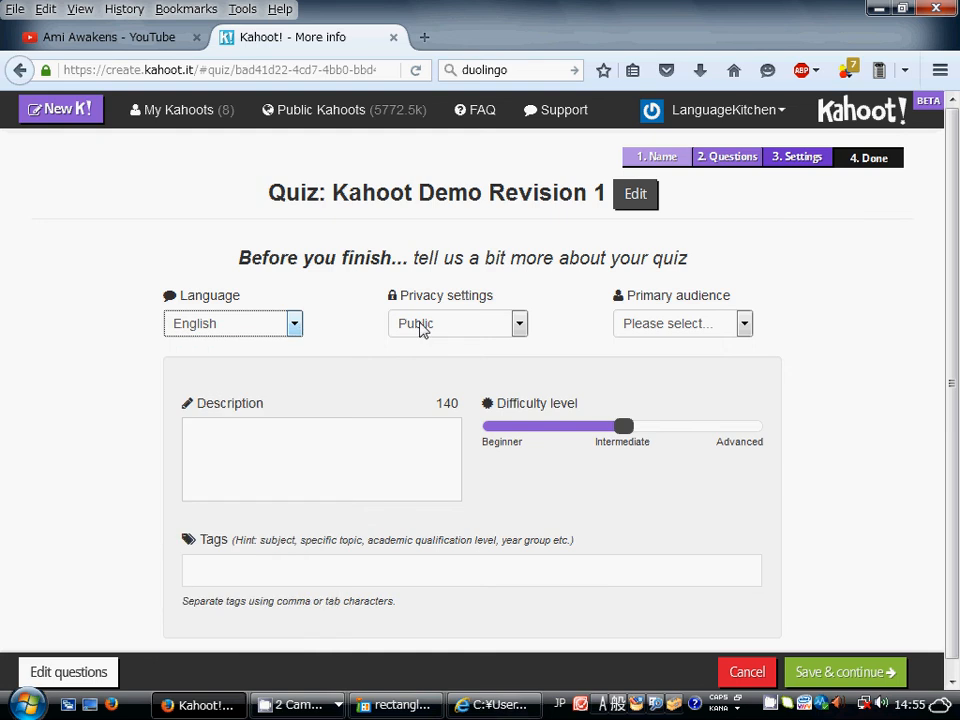
left_click(519, 325)
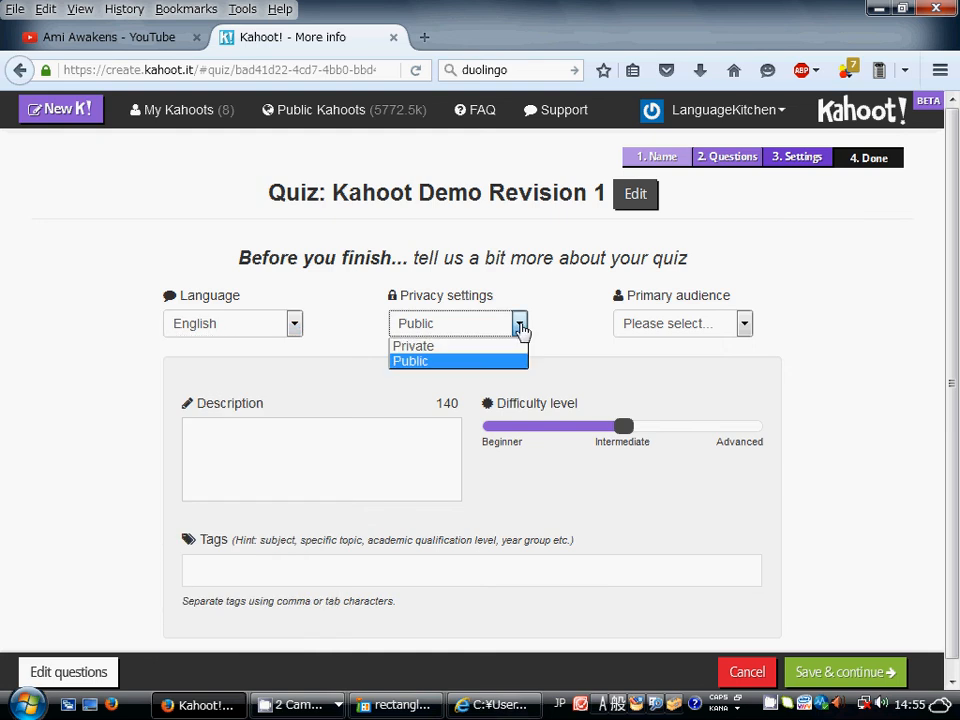
left_click(455, 328)
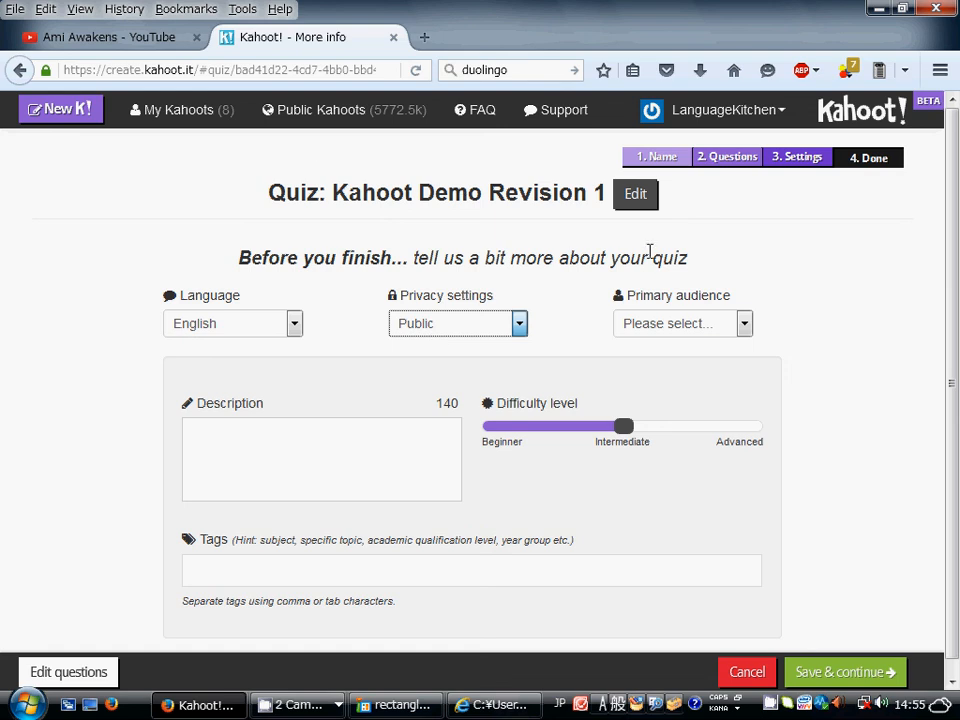
- Set the primary audience to School and keep the difficulty level at Intermediate
left_click(745, 324)
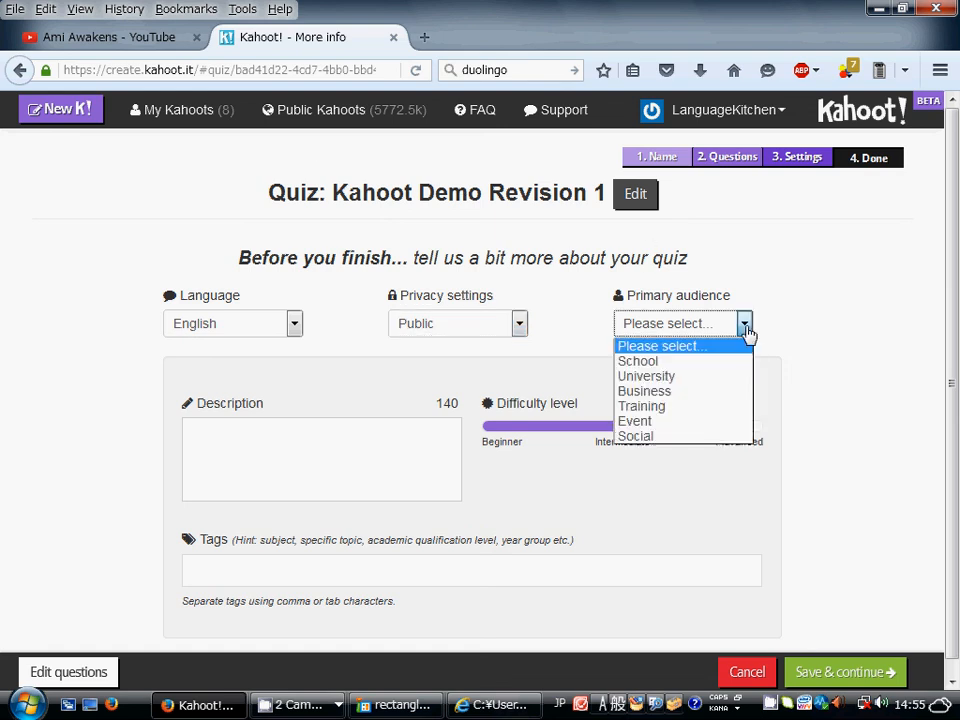
left_click(698, 361)
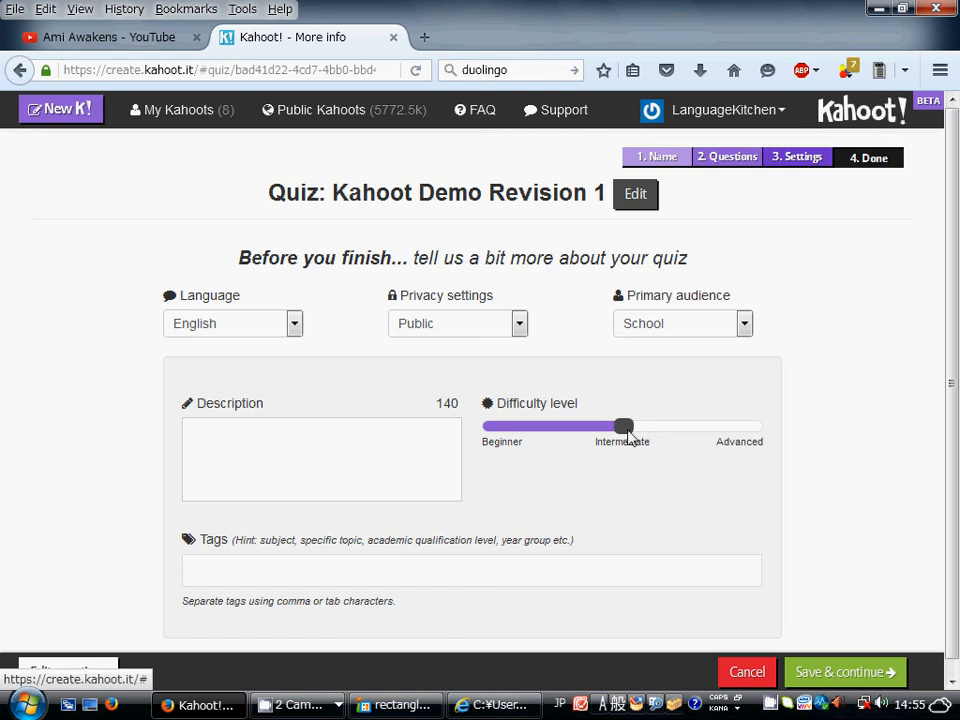
mouse_move(624, 427)
left_mouse_down()
mouse_move(768, 427)
mouse_move(551, 428)
mouse_move(624, 428)
left_mouse_up()
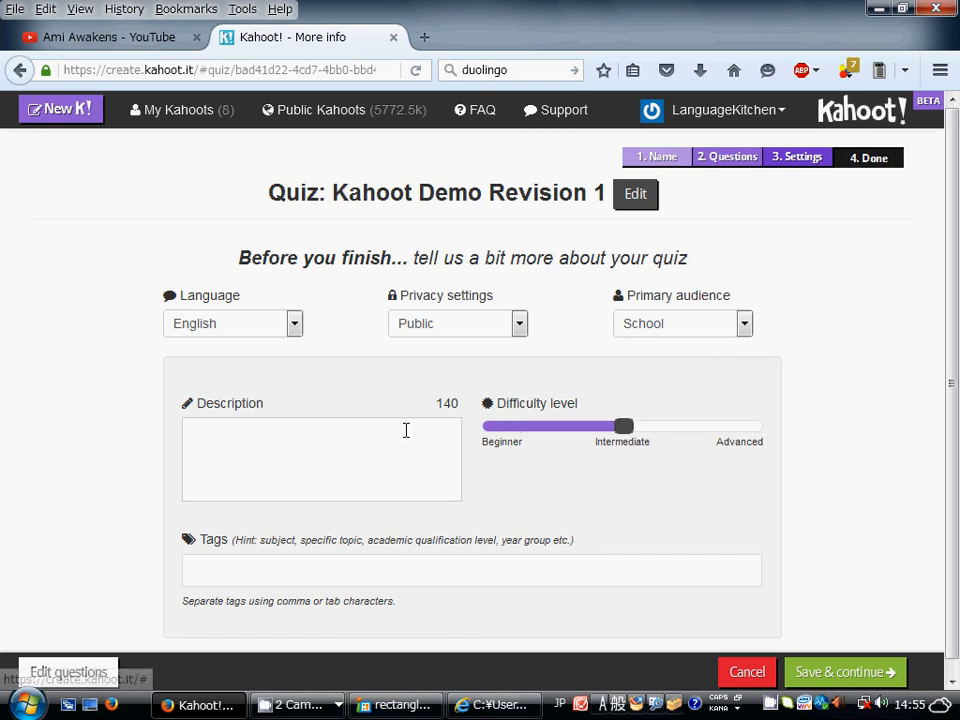
- Enter the quiz description "This is my test demo for using kahoot."
left_click(406, 430)
type("This is my test demo for using ")
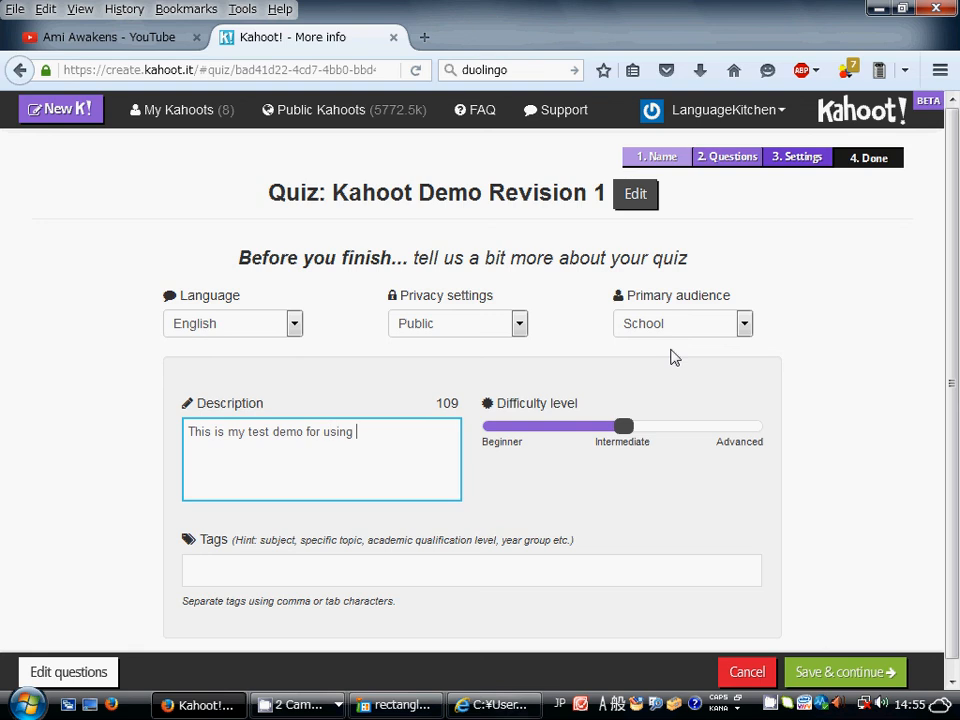
type("kahoot.")
- Add the tag "Demo kahoot" to the quiz
scroll(436, 416, "down", 1)
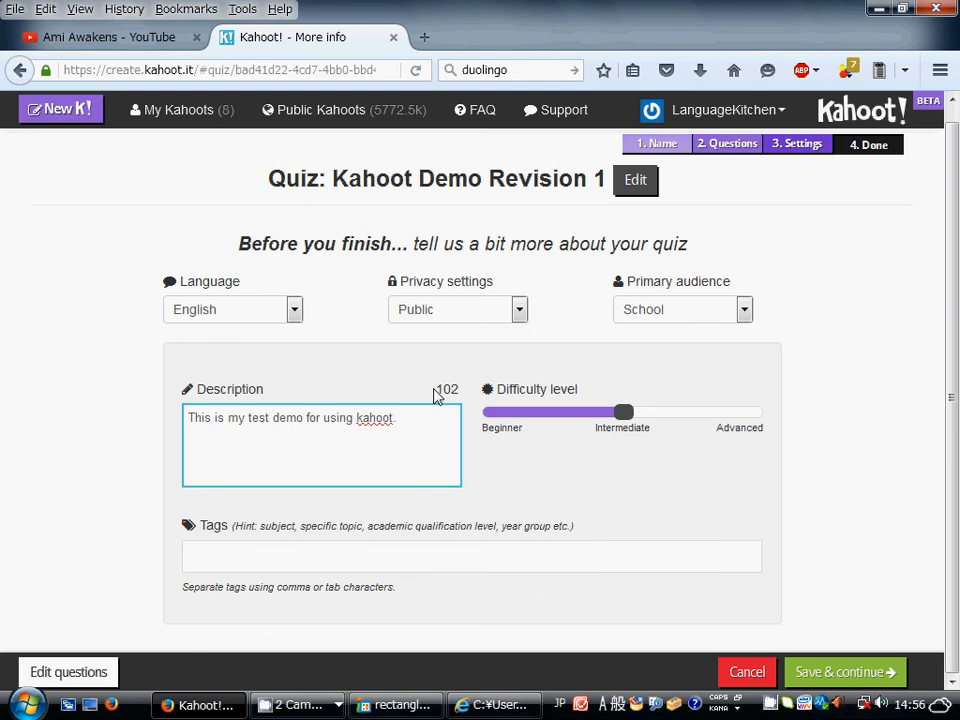
left_click(381, 566)
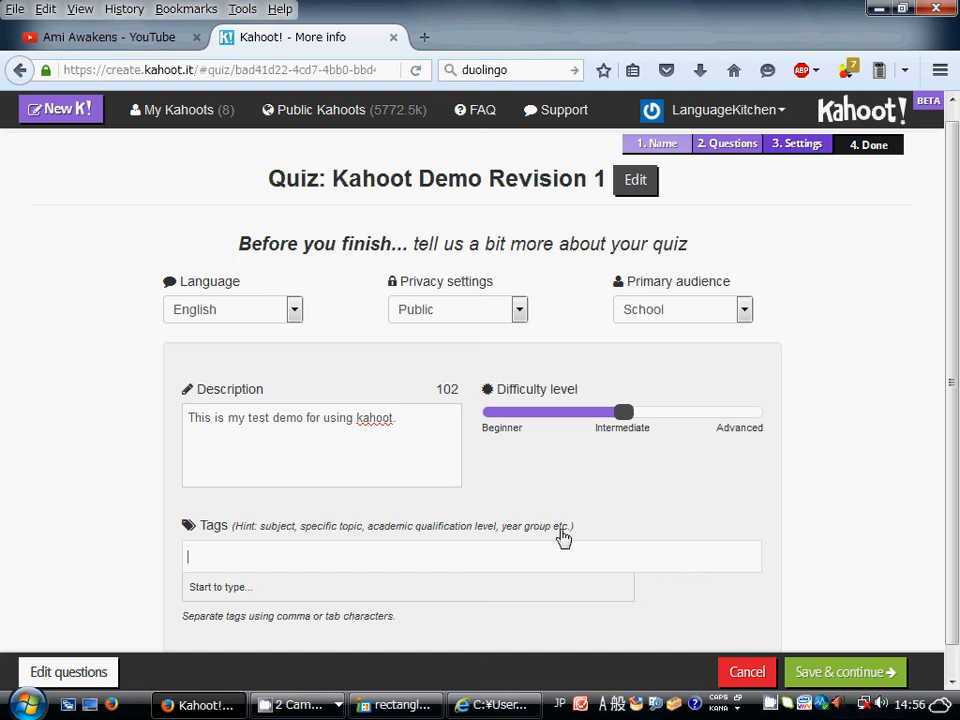
type("Femo")
key("BackSpace")
key("BackSpace")
key("BackSpace")
key("BackSpace")
type("D")
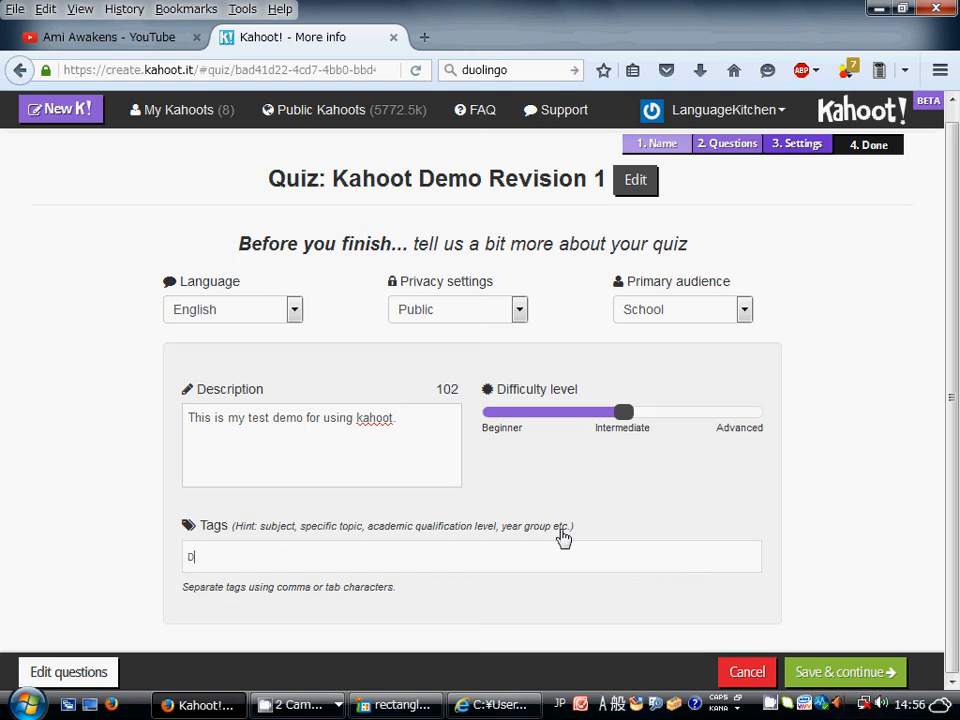
type("emo")
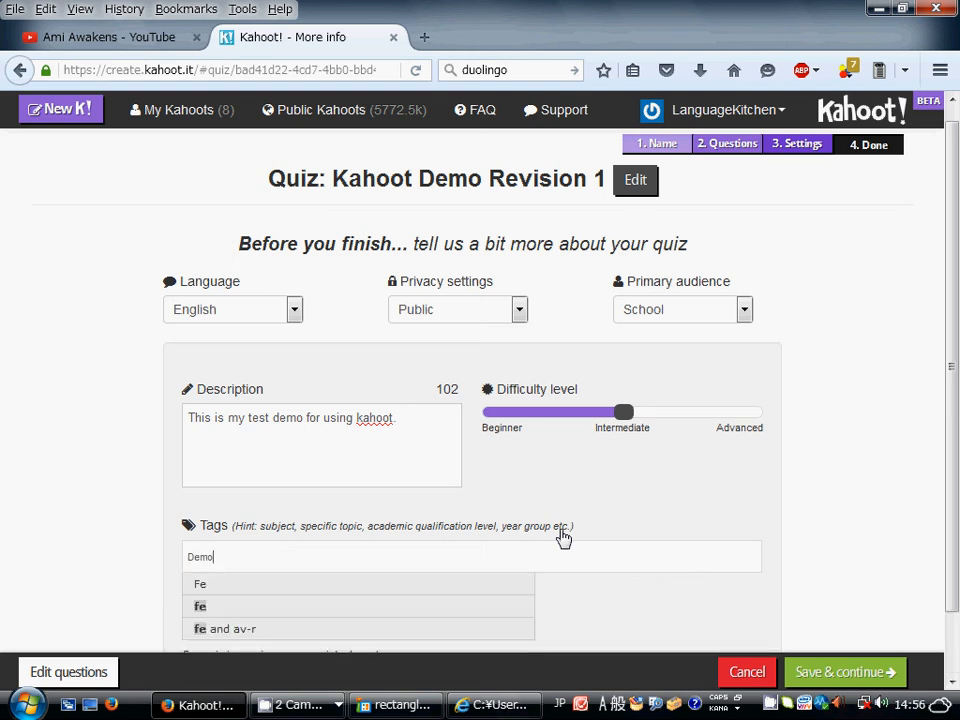
type(" ka")
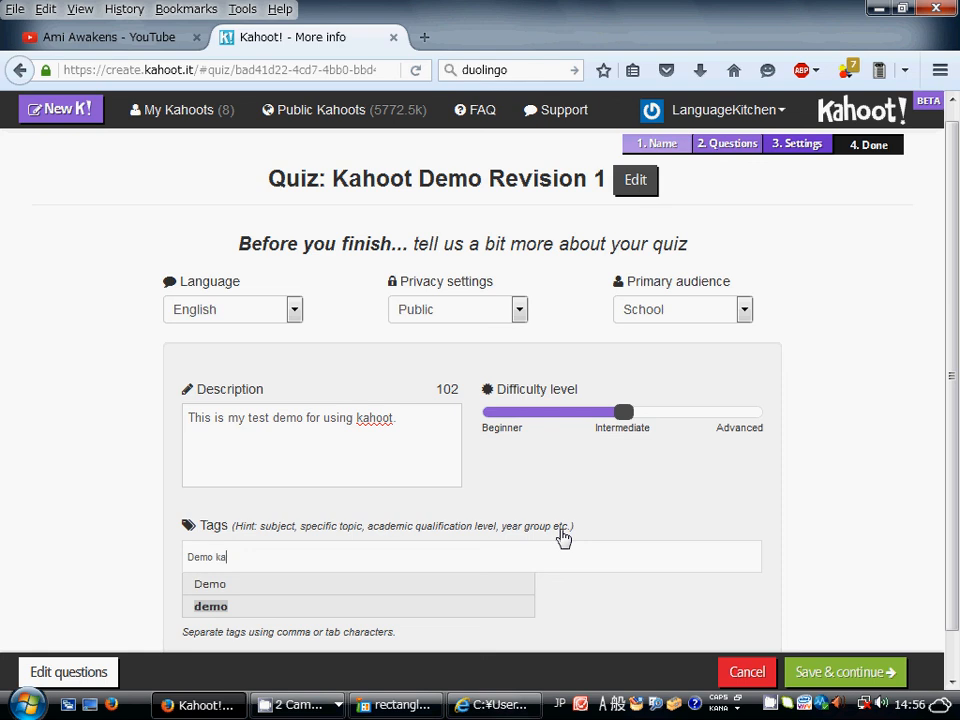
type("hoot")
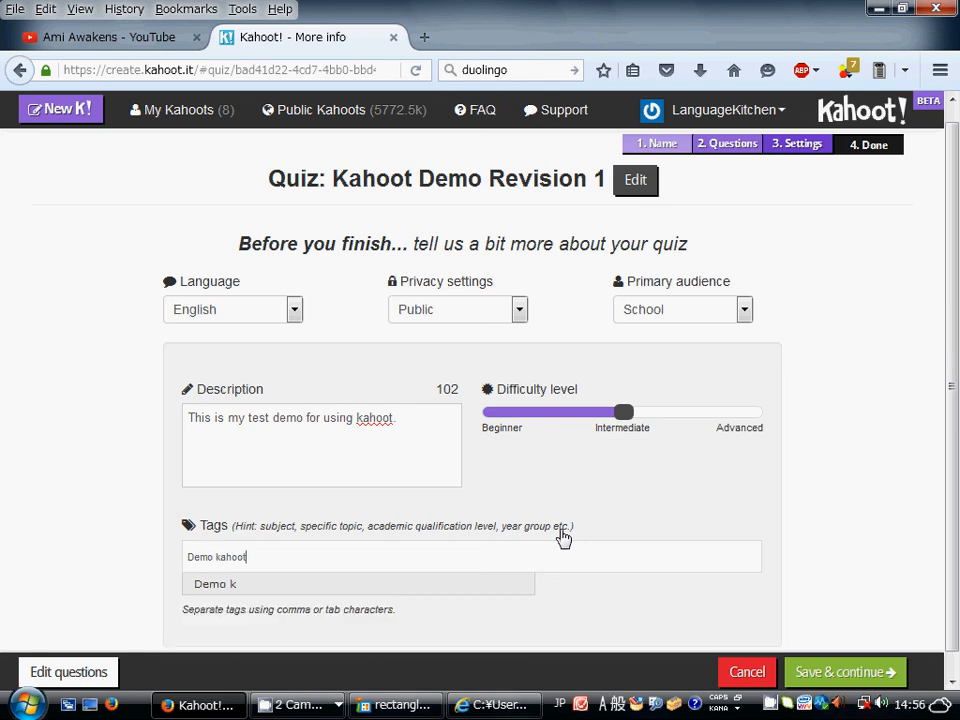
key("Return")
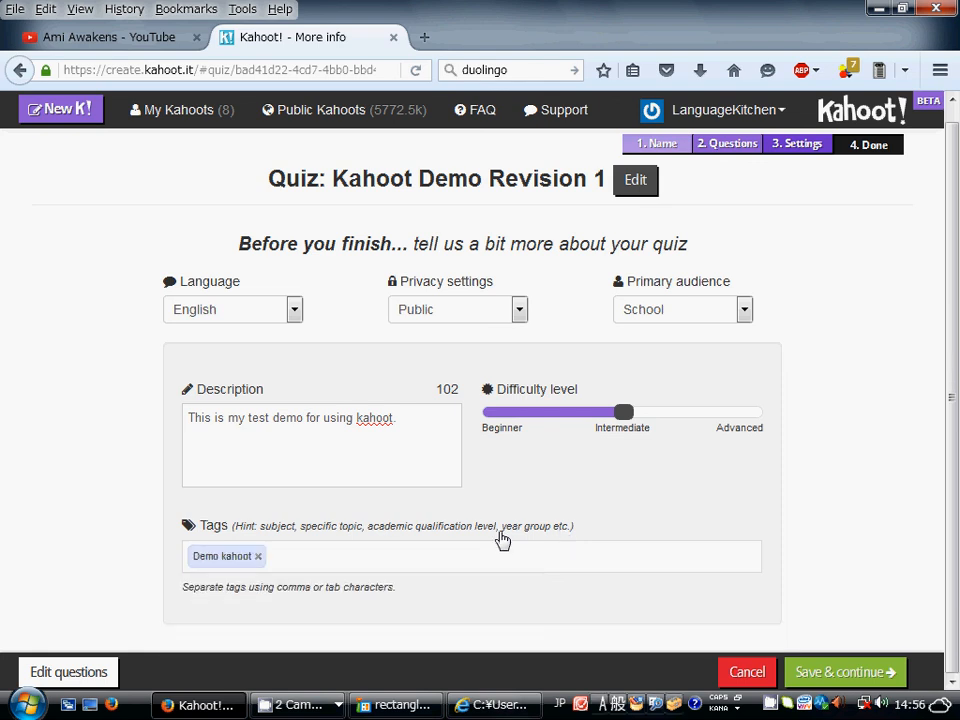
- Save the quiz settings and upload the desktop image "legless" as the cover image
left_click(843, 672)
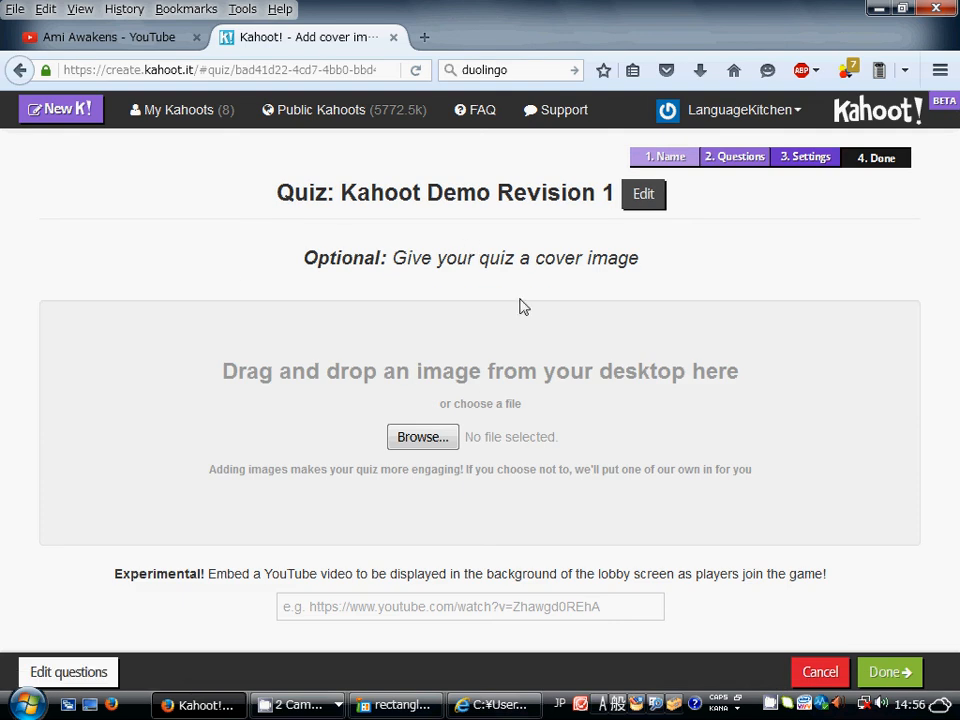
left_click(421, 437)
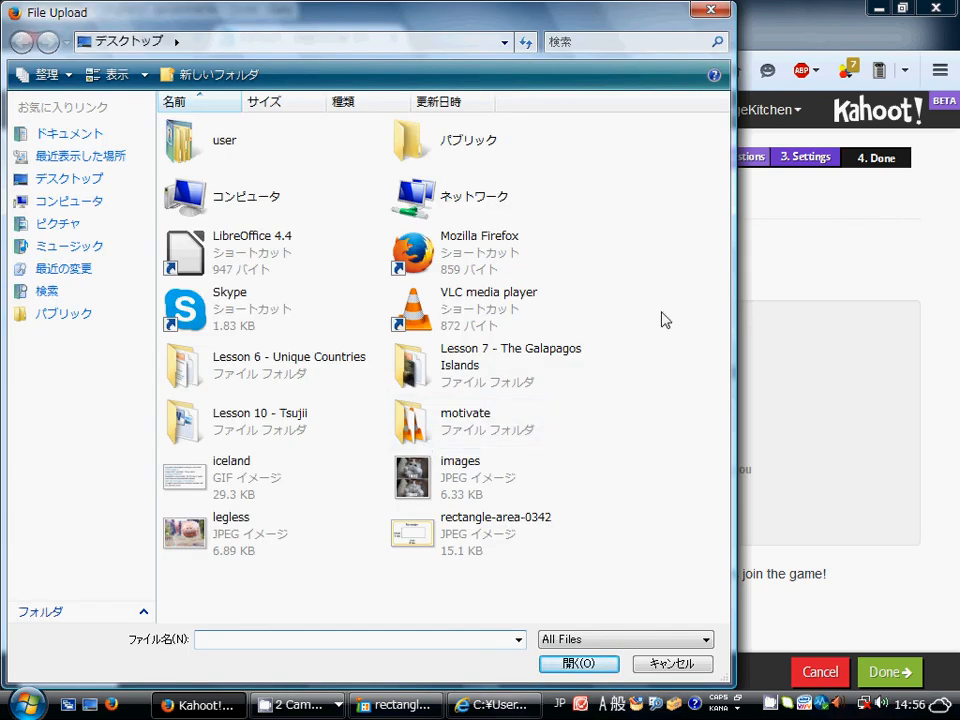
left_click(195, 535)
left_click(581, 664)
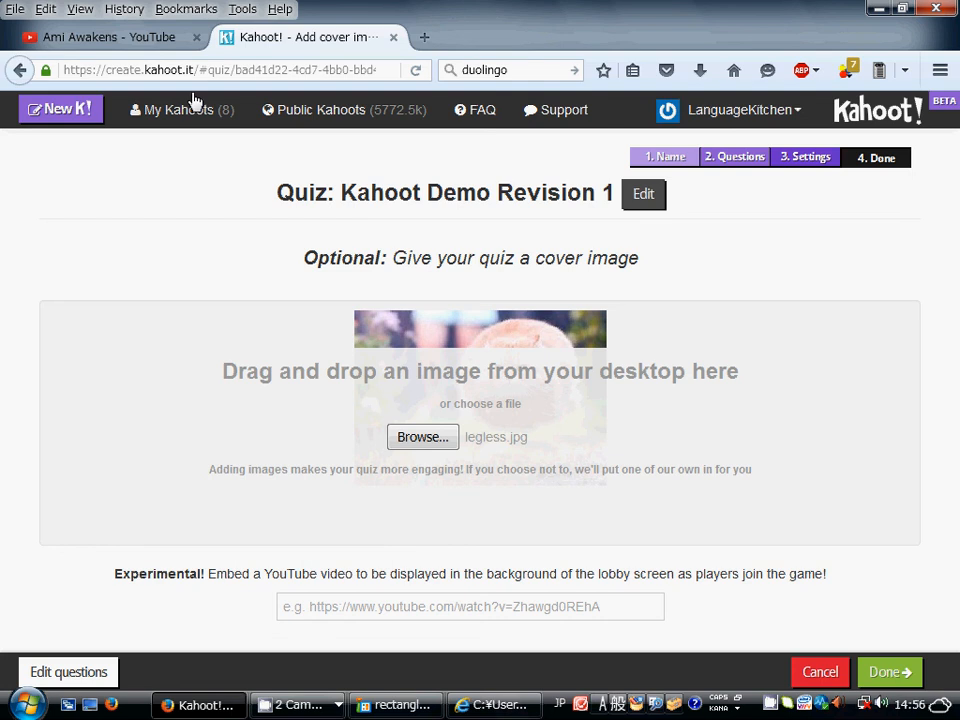
- Copy the web address of the "Ami Awakens" YouTube video, embed it as the lobby background video, and finish the quiz
left_click(110, 37)
left_click(146, 68)
right_click(152, 70)
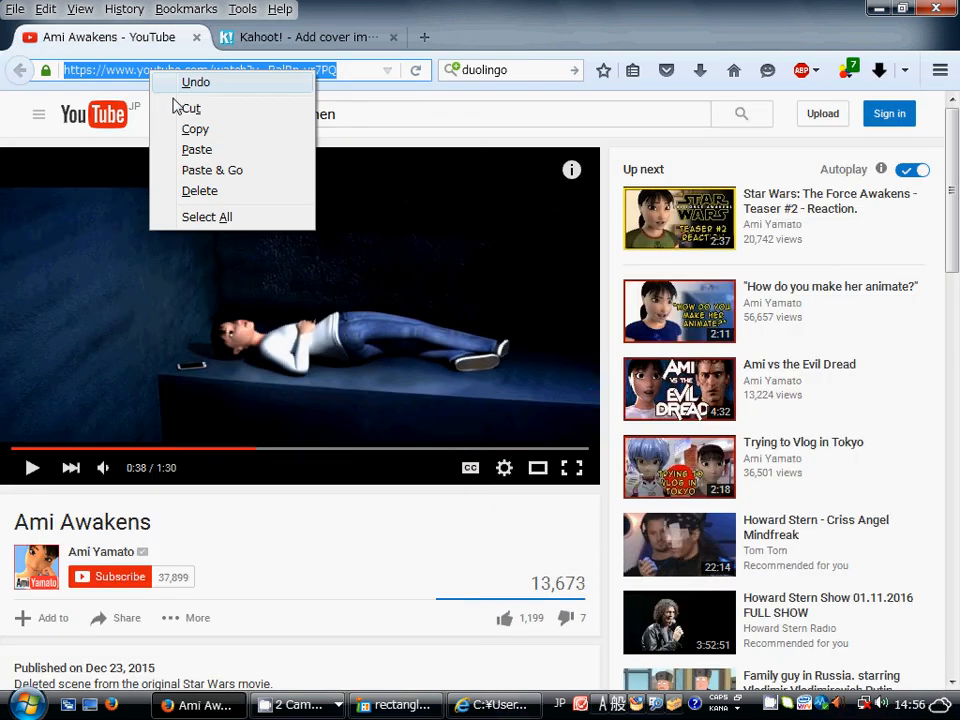
left_click(205, 130)
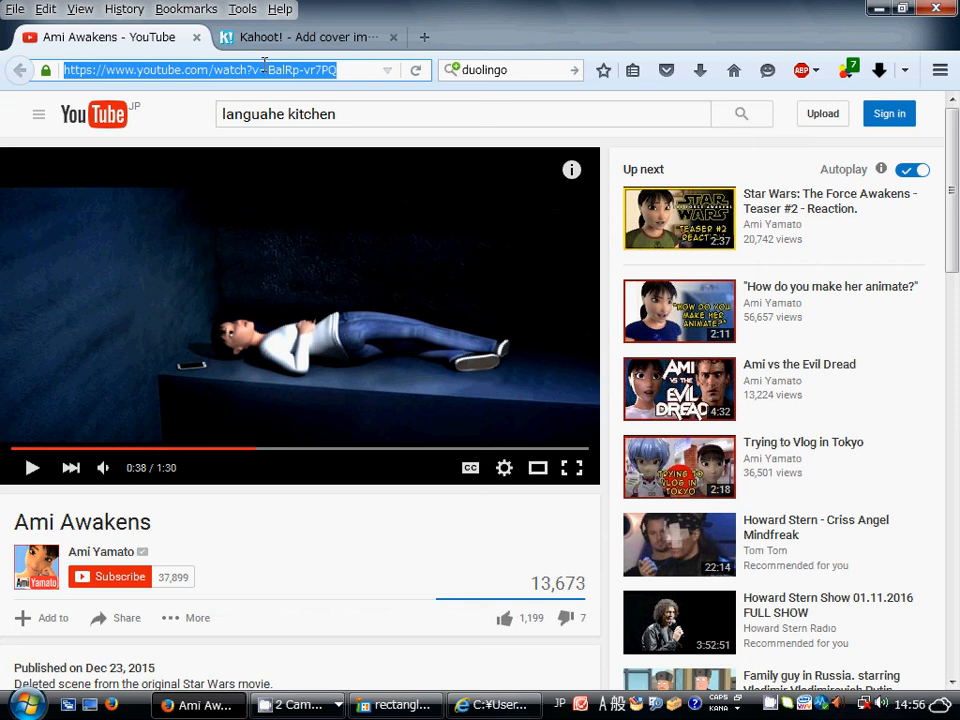
left_click(290, 37)
right_click(441, 607)
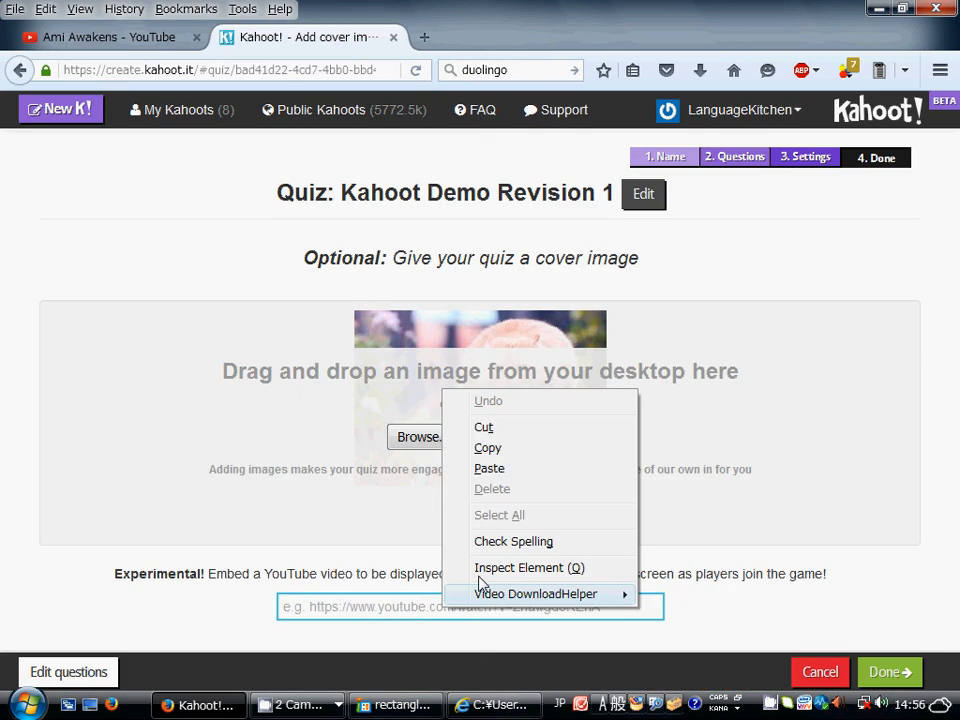
left_click(489, 468)
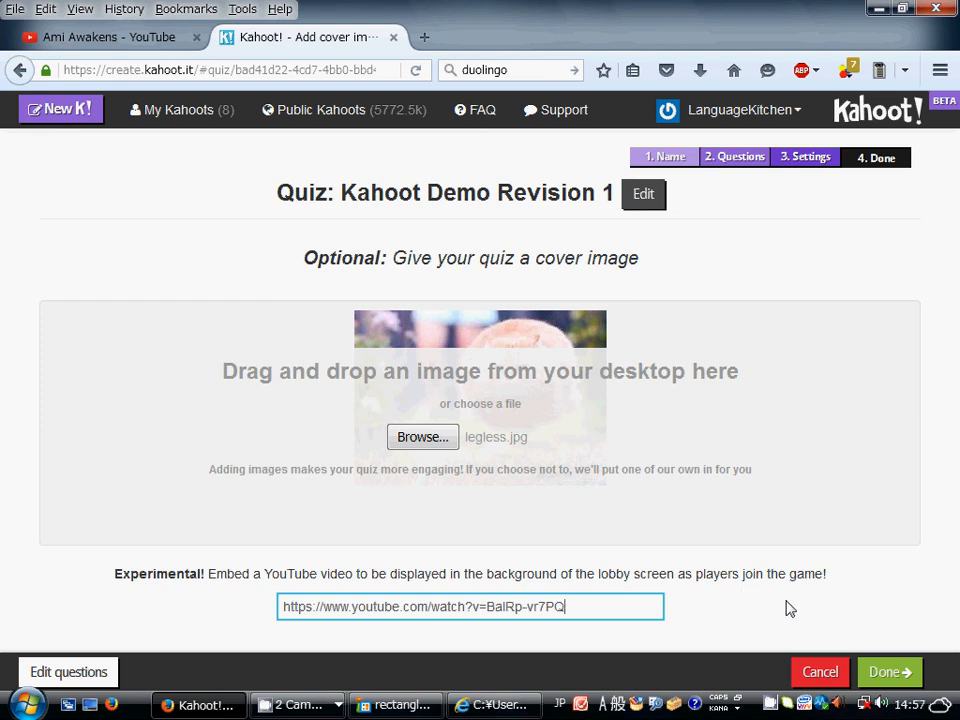
left_click(890, 673)
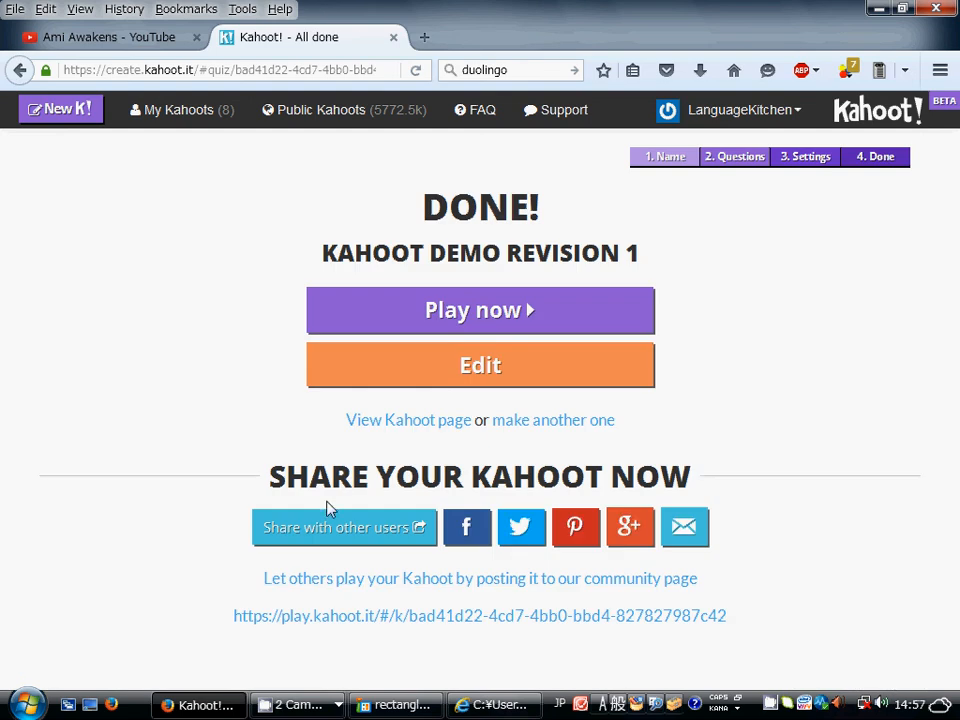
- Reopen the finished quiz for editing, look over Question 1 and its answers, and save through the remaining pages without changes
left_click(390, 376)
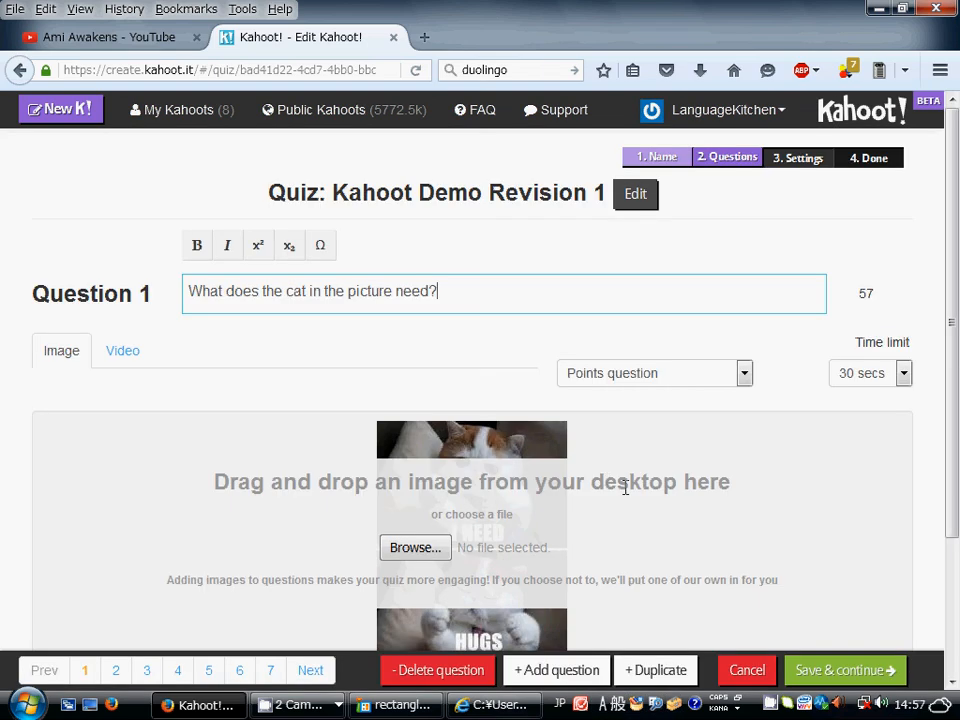
scroll(807, 537, "down", 3)
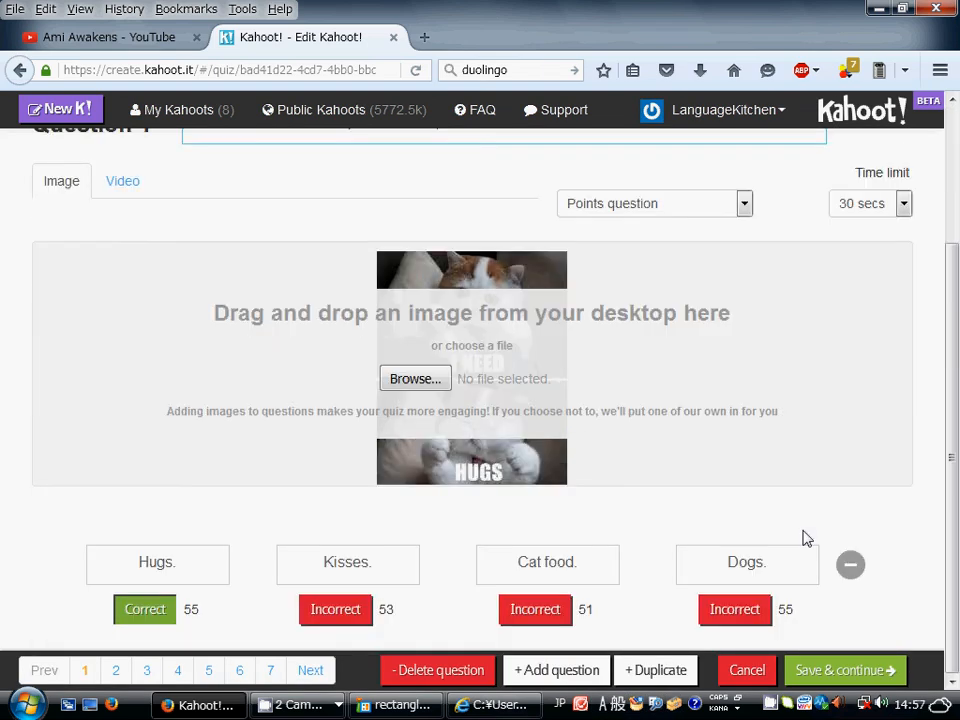
scroll(807, 537, "up", 3)
scroll(807, 539, "down", 2)
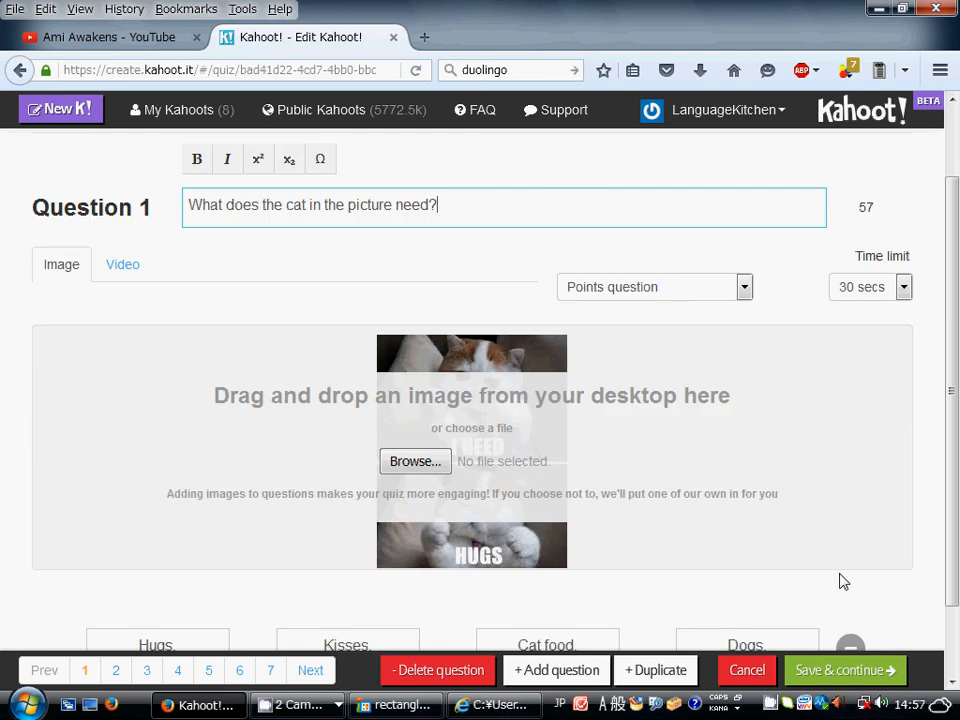
scroll(843, 581, "down", 2)
left_click(860, 671)
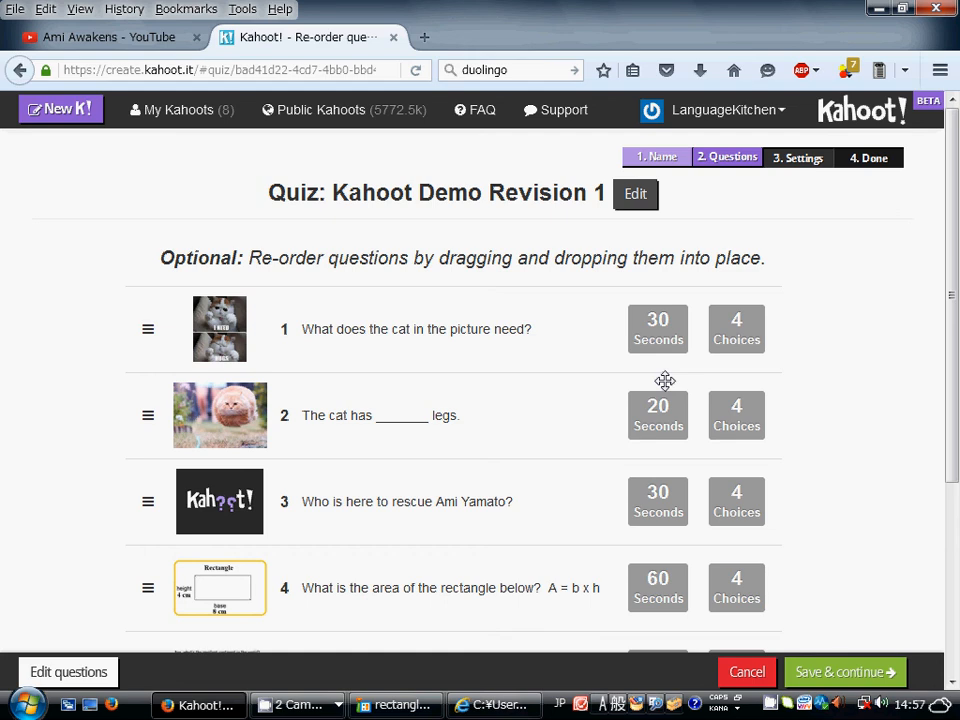
left_click(846, 672)
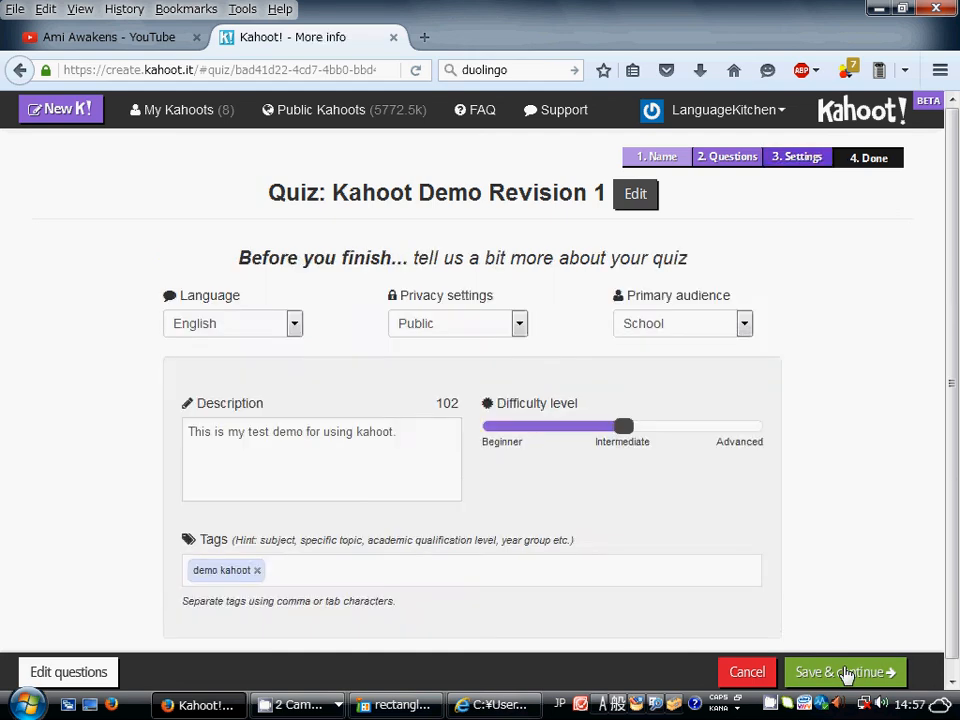
left_click(846, 672)
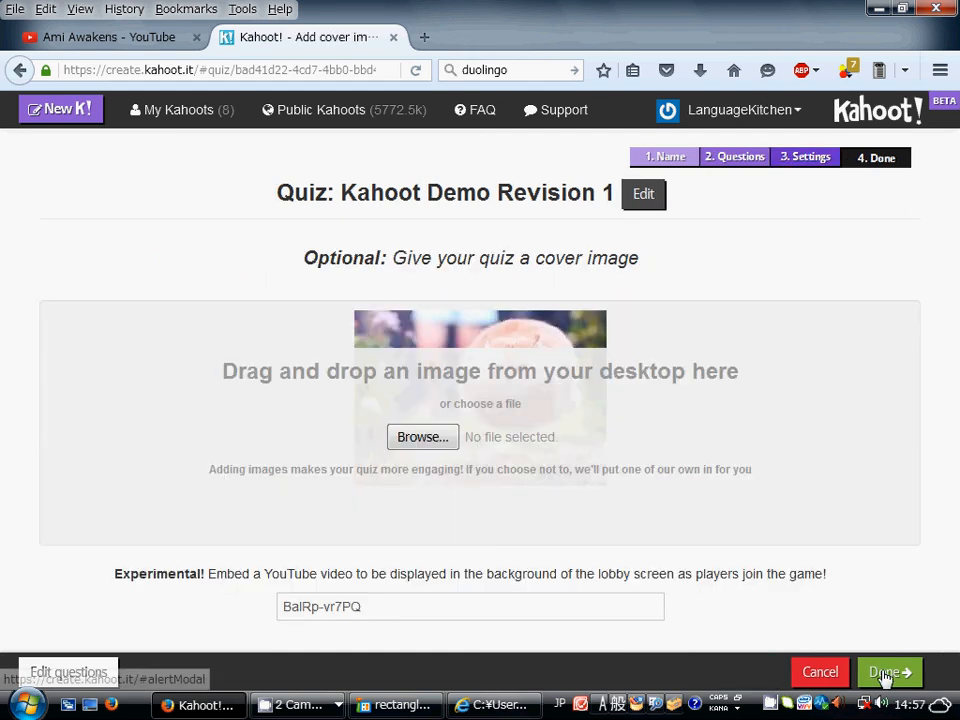
left_click(884, 674)
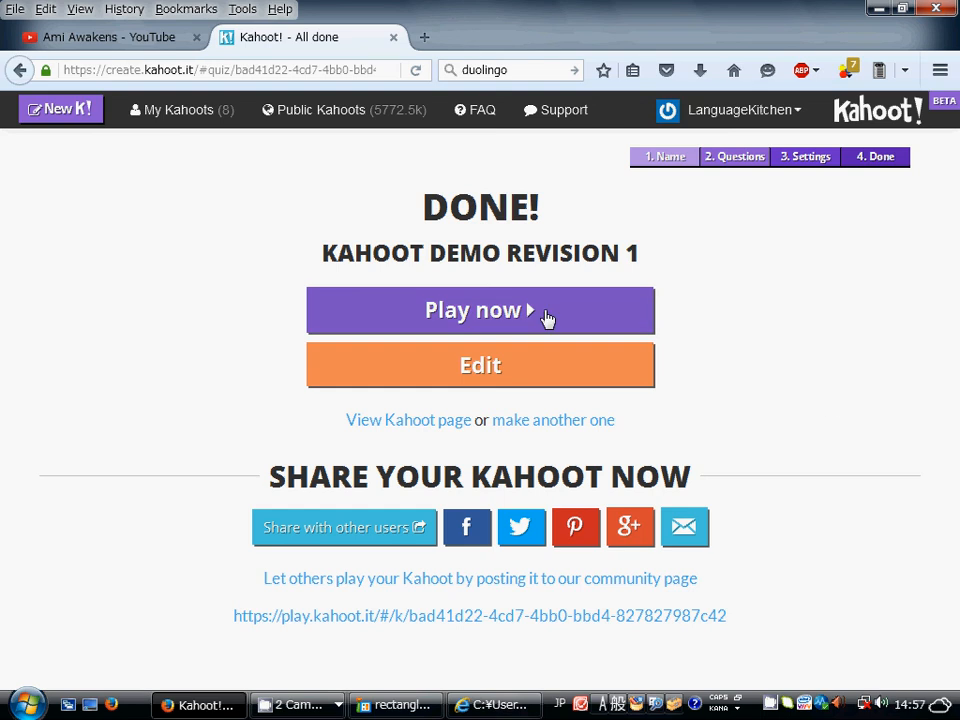
- Start playing the finished quiz to open its launch page, and load kahoot.it in a new browser tab
left_click(463, 316)
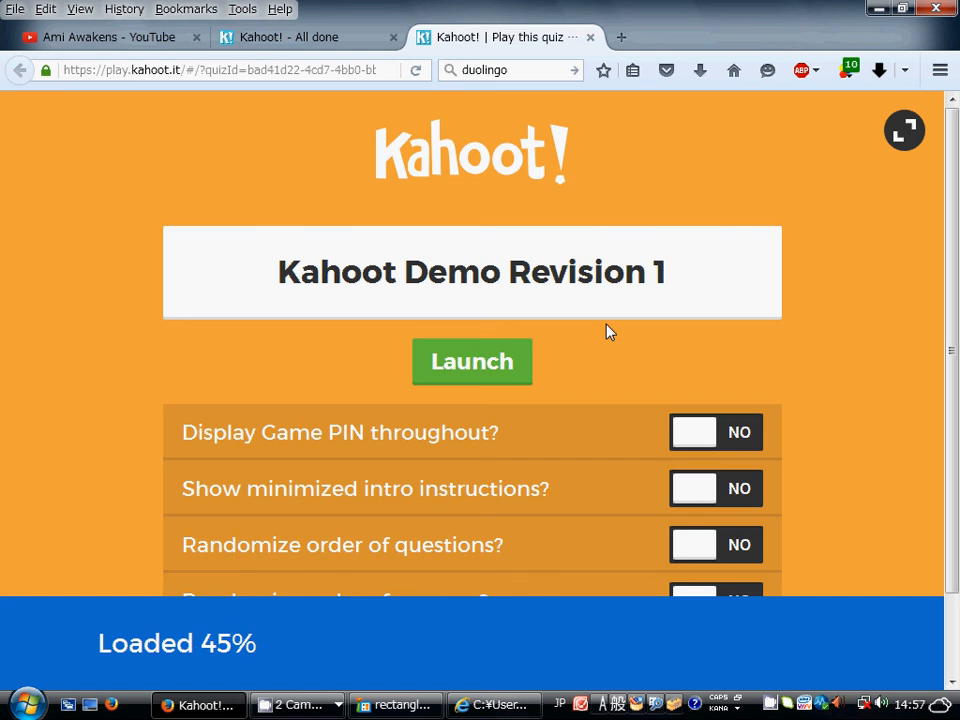
left_click(623, 37)
left_click(469, 40)
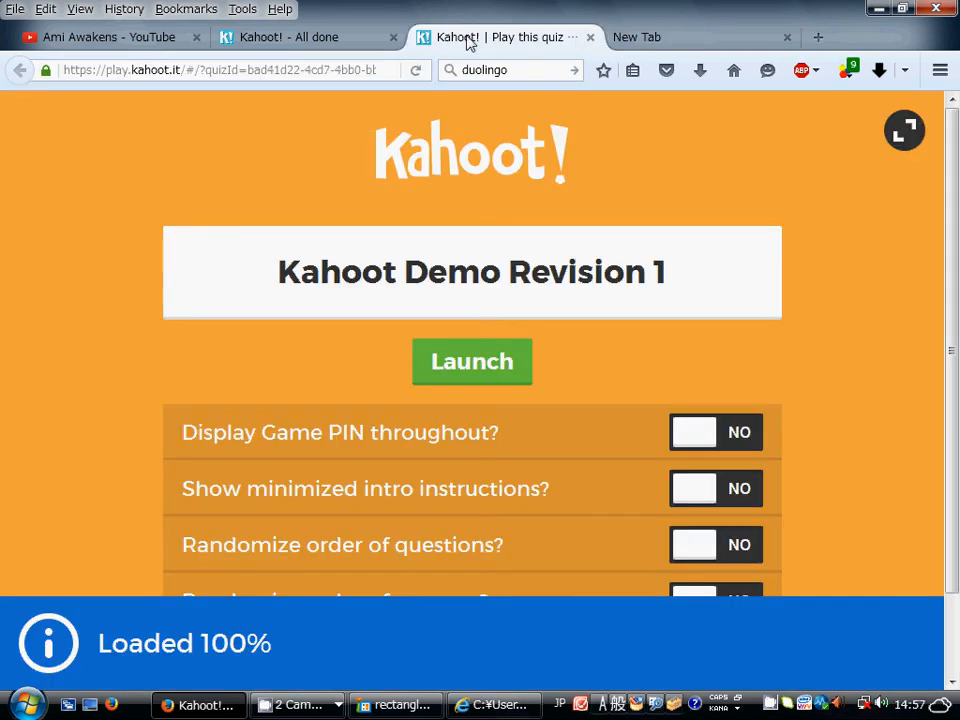
key("ctrl+Tab")
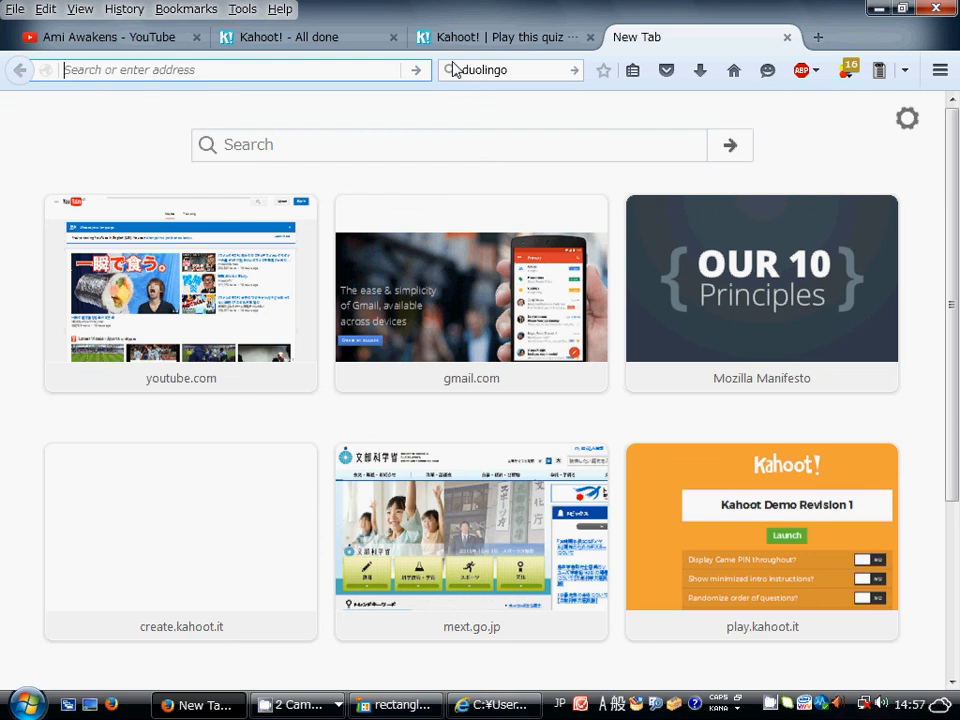
type("kahoo")
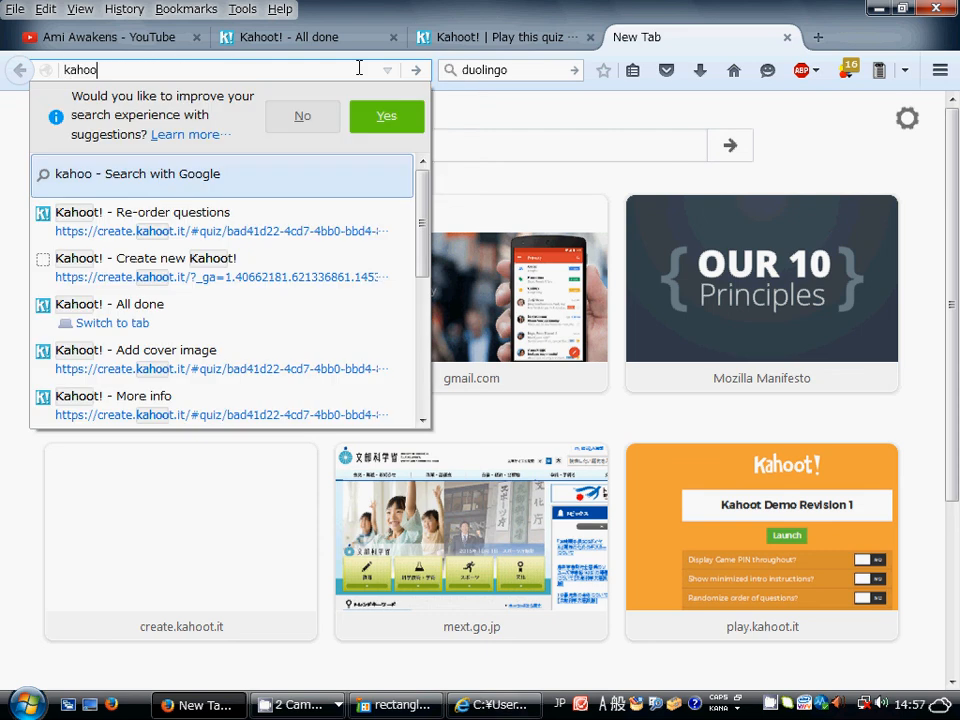
type("t.")
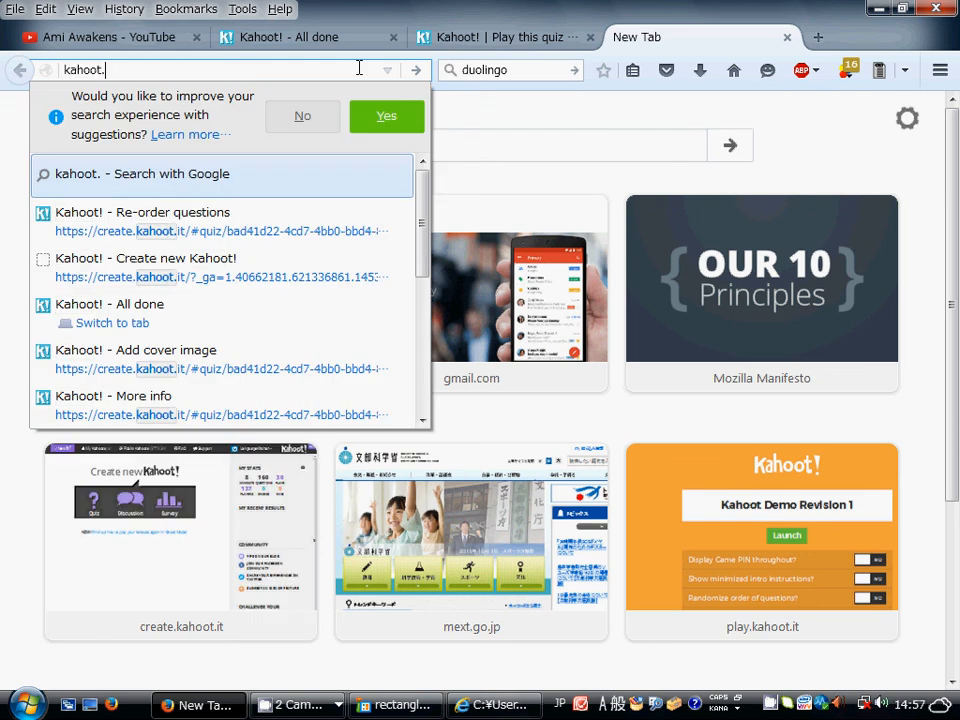
type("it")
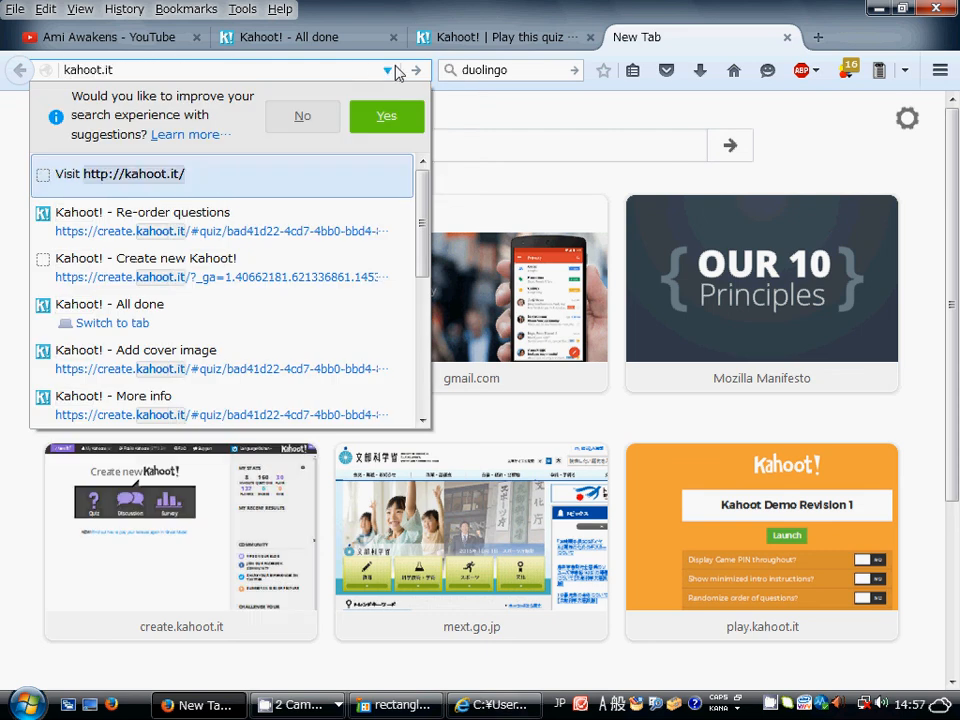
key("Return")
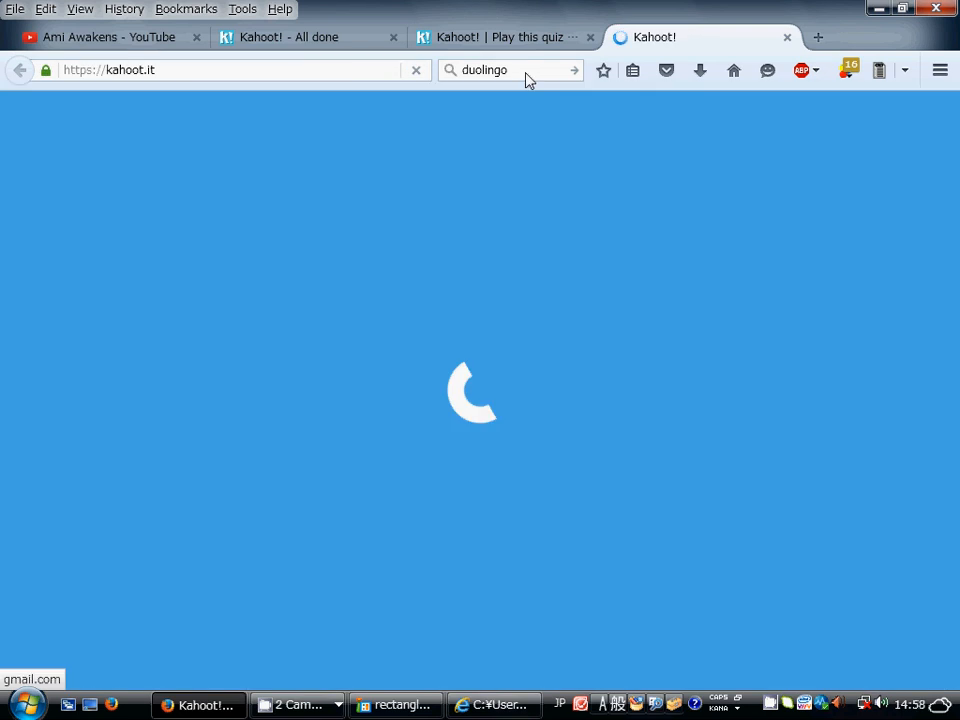
- On the quiz launch page, turn on displaying the game PIN throughout and randomizing questions and answers, and expand the advanced options
left_click(513, 39)
scroll(564, 354, "down", 1)
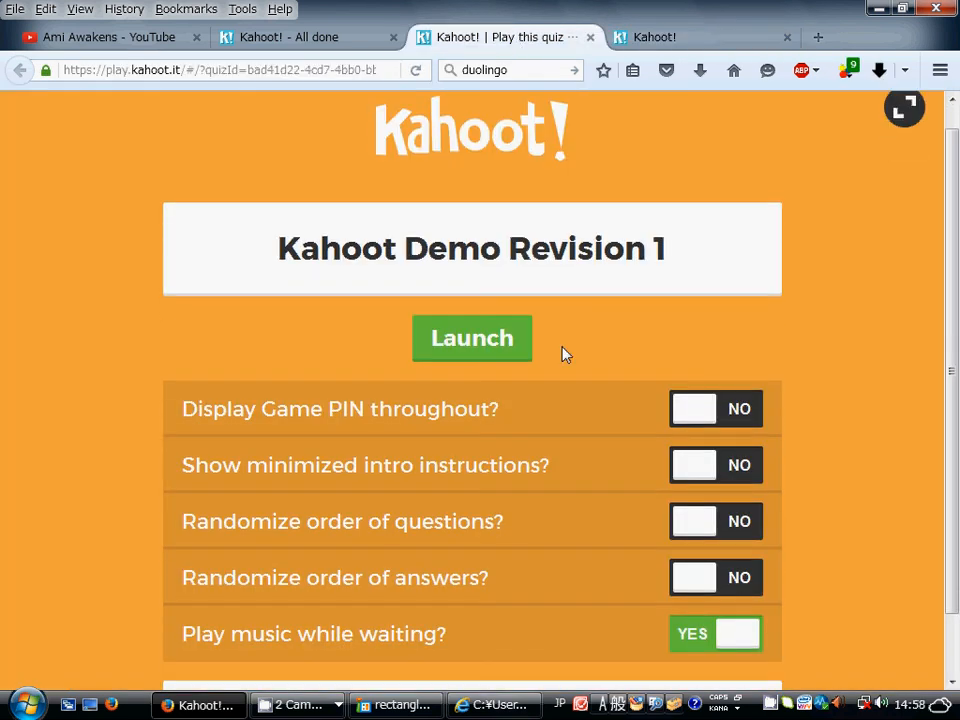
scroll(564, 354, "down", 1)
left_click(699, 348)
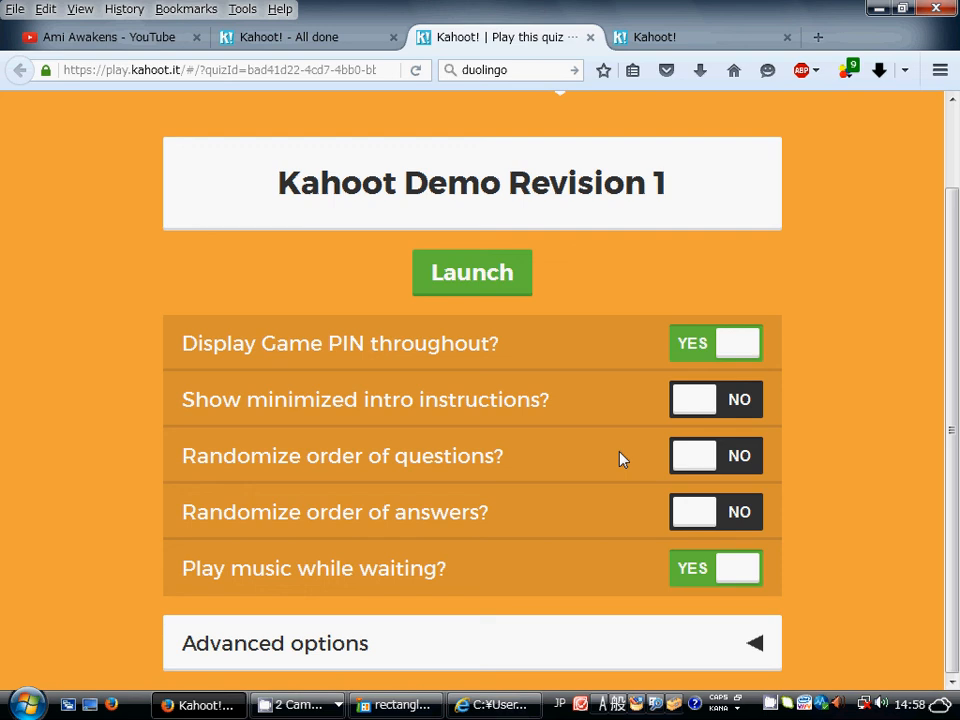
left_click(697, 456)
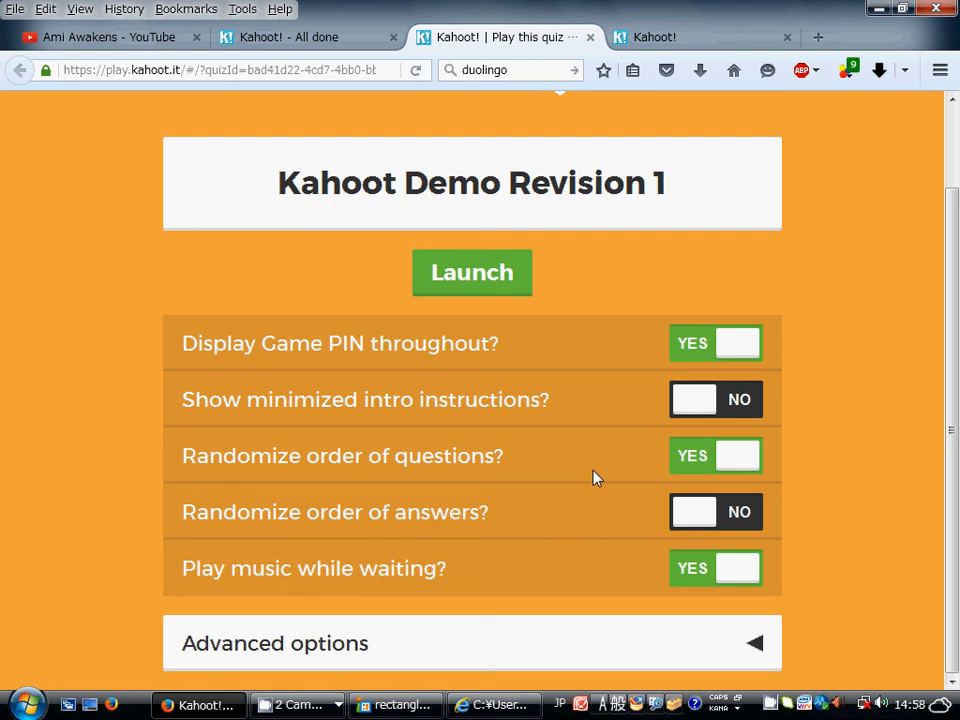
left_click(670, 512)
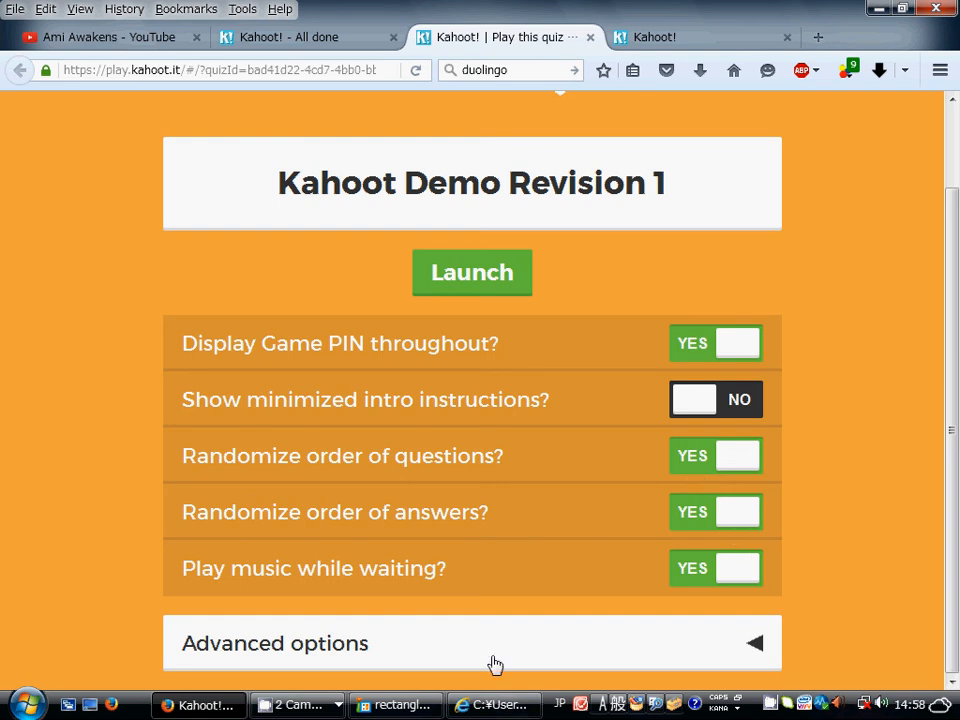
left_click(353, 645)
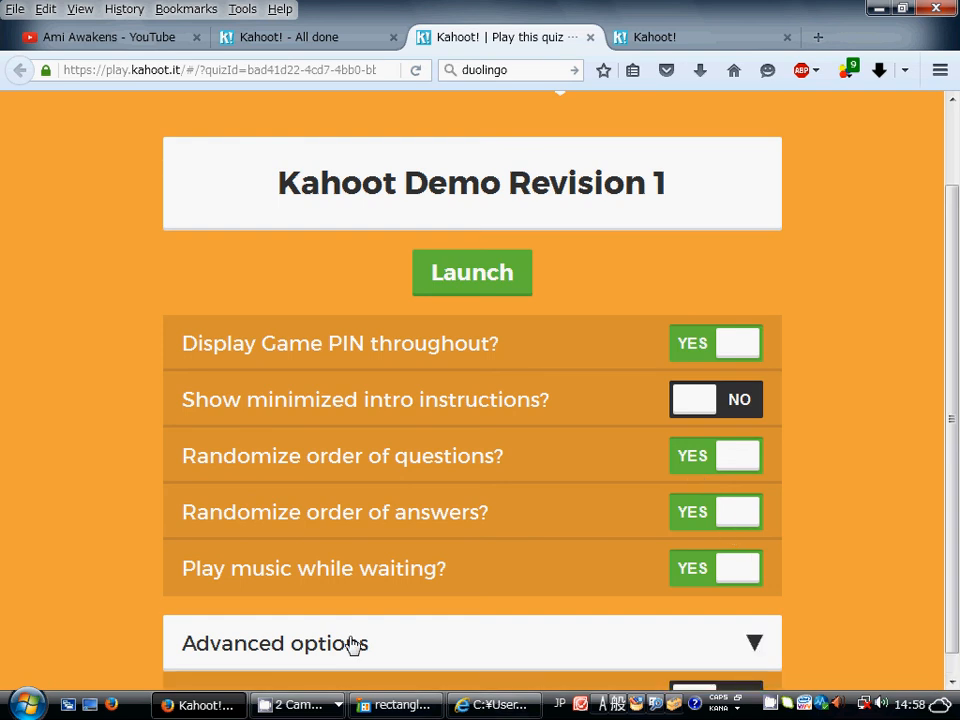
- Look over the advanced game options without changing them, collapse the section, and launch the quiz
scroll(455, 597, "down", 3)
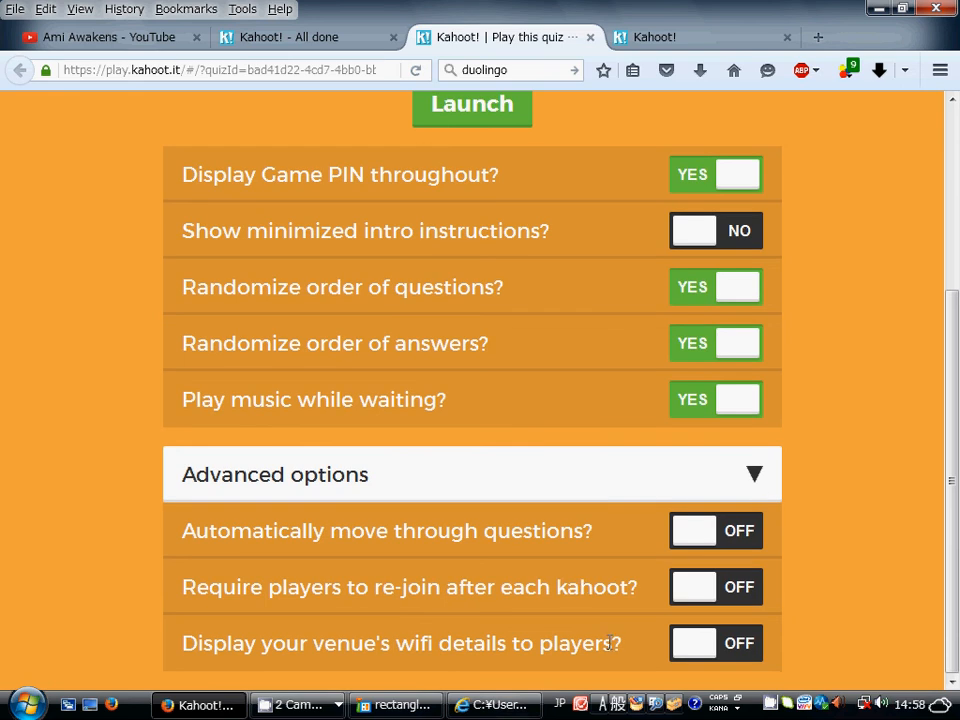
left_click(763, 496)
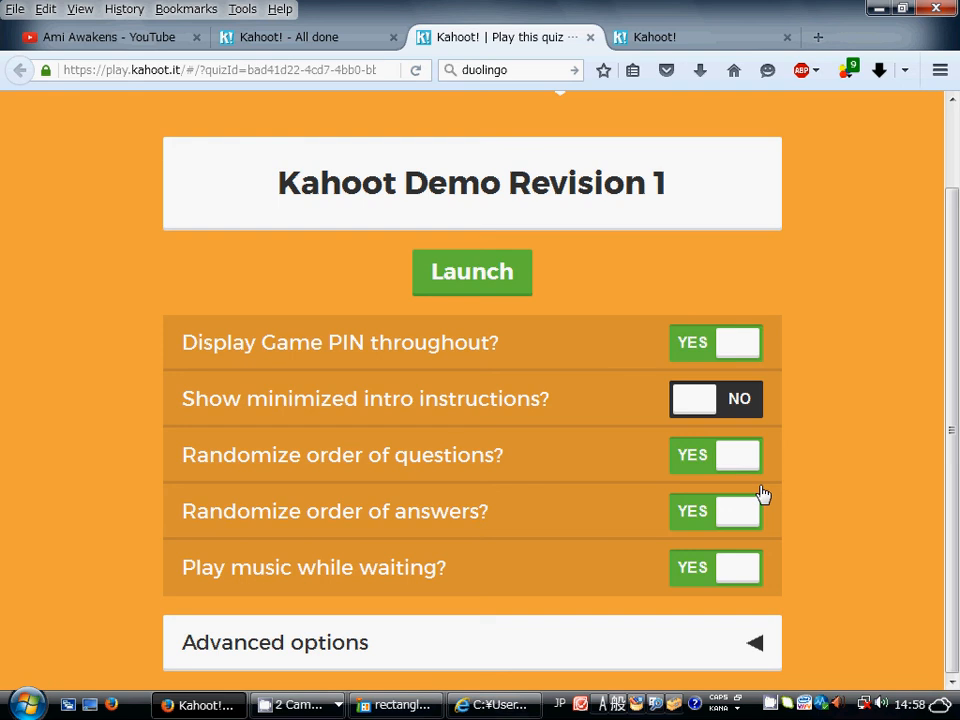
left_click(520, 284)
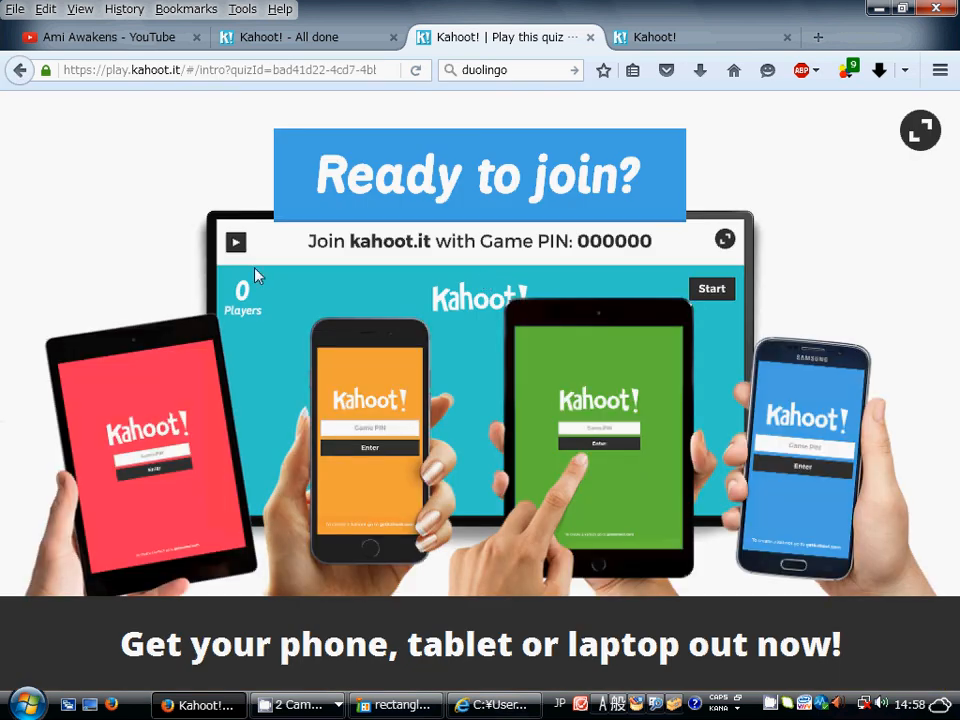
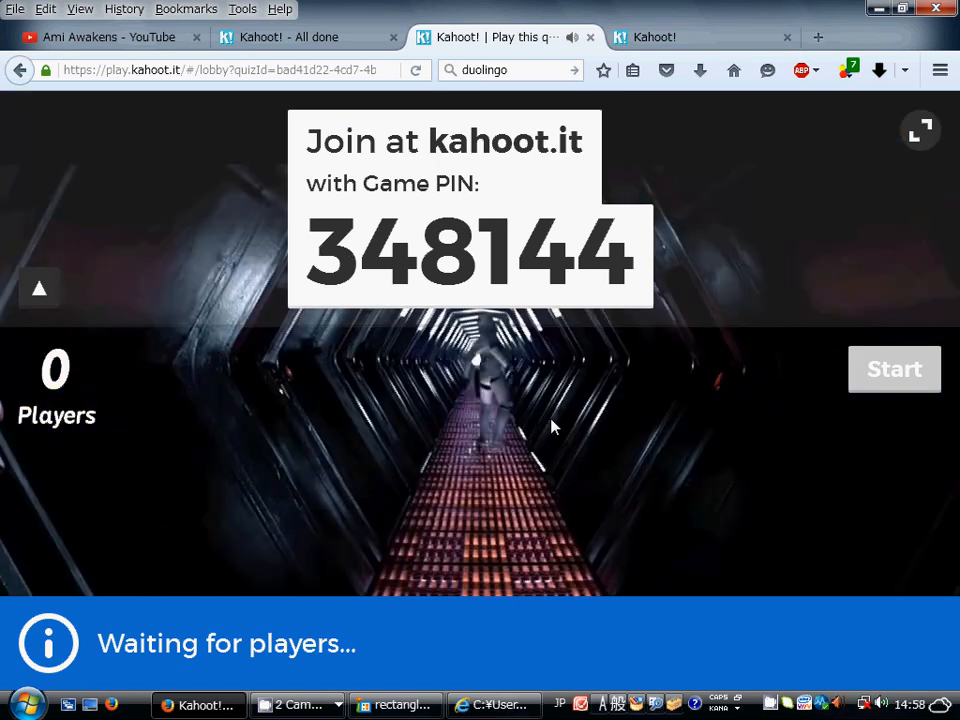
- Copy the game PIN from the quiz lobby and submit it on the kahoot.it player page
double_click(336, 259)
key("ctrl+c")
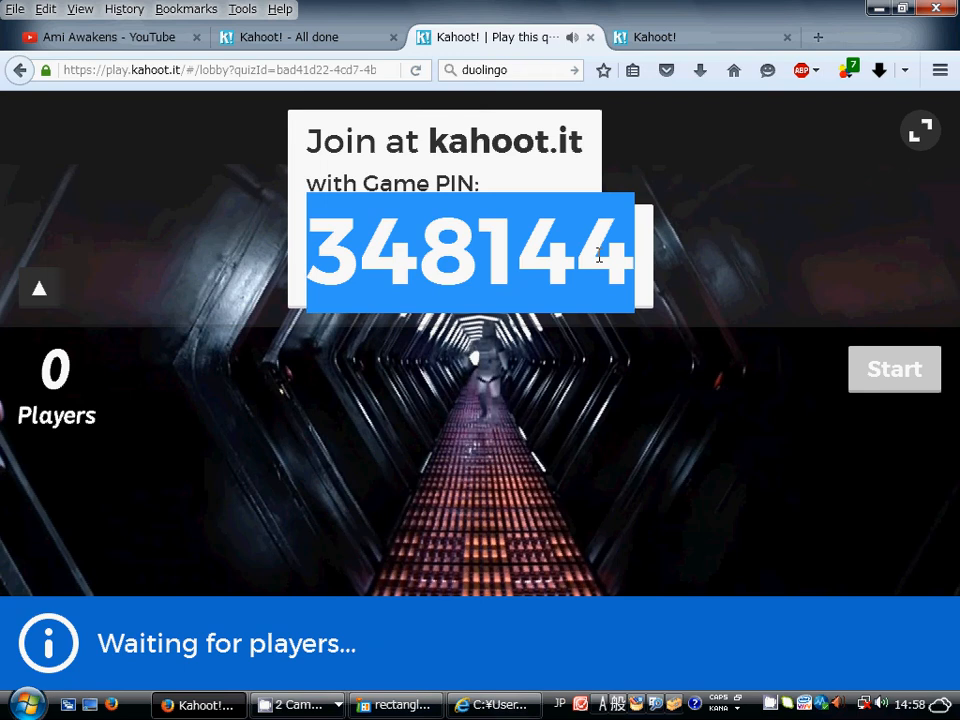
right_click(603, 262)
left_click(646, 270)
left_click(656, 40)
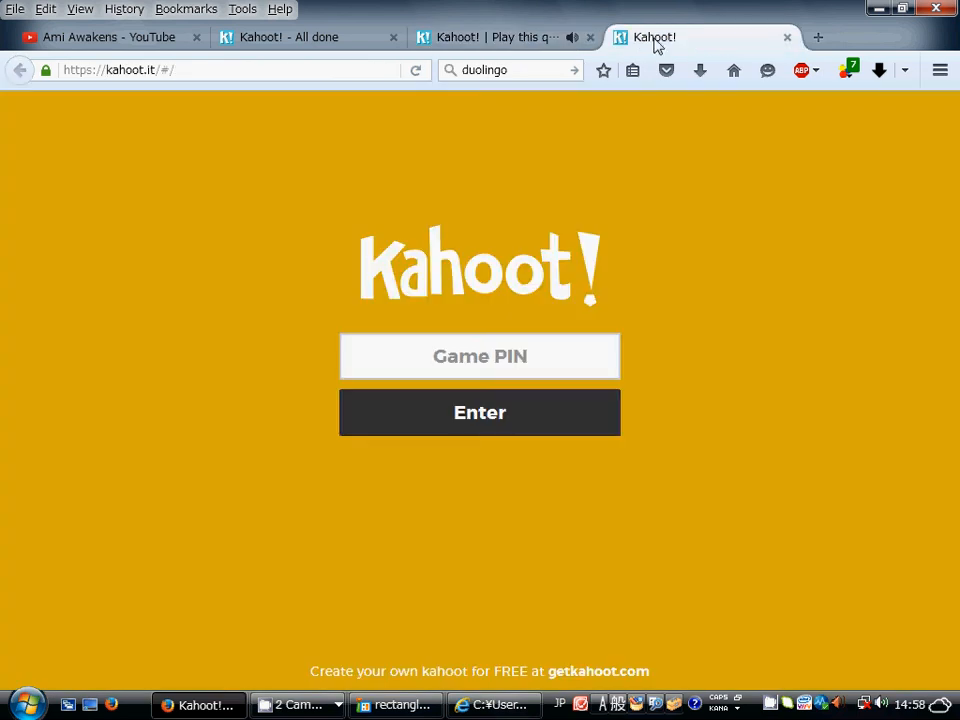
left_click(491, 343)
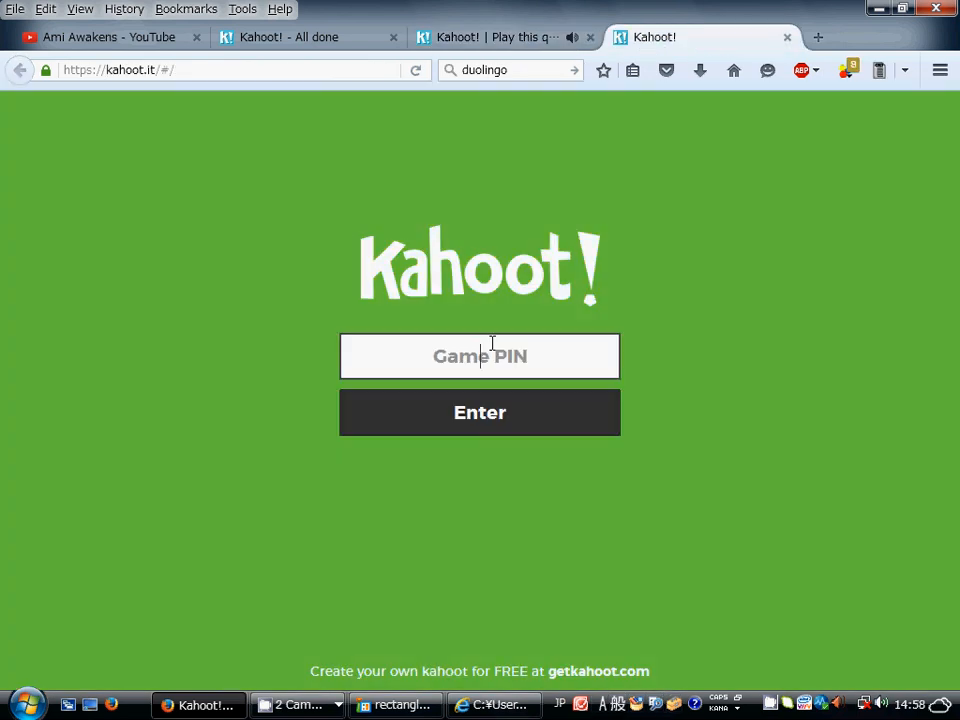
right_click(491, 343)
left_click(536, 433)
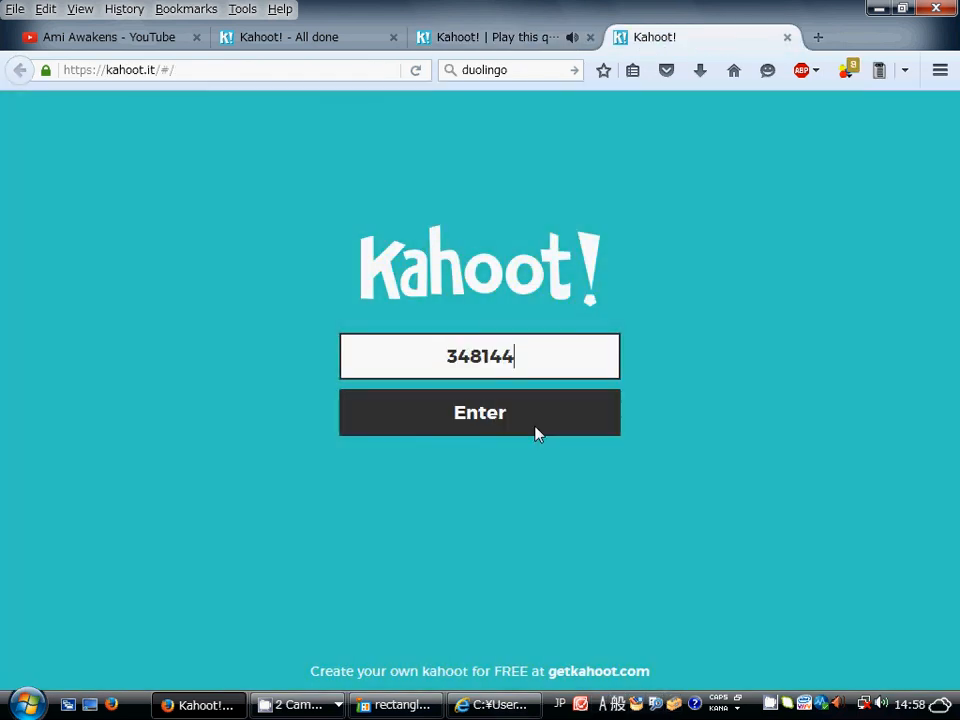
left_click(497, 424)
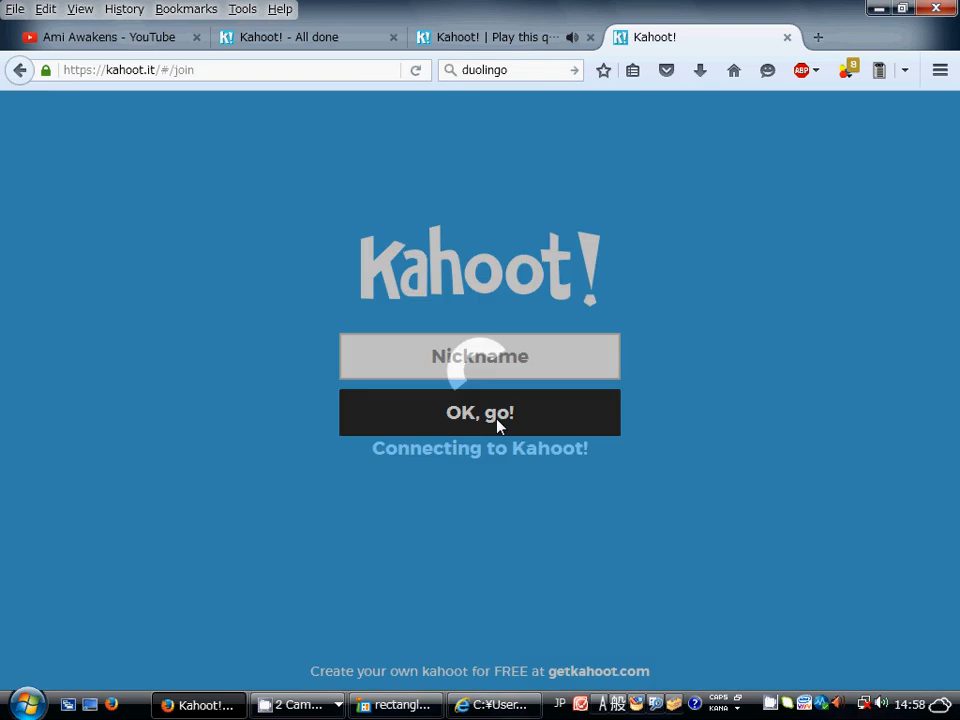
- Join the game with the nickname "Bored Student" and start the quiz from the host lobby
type("B")
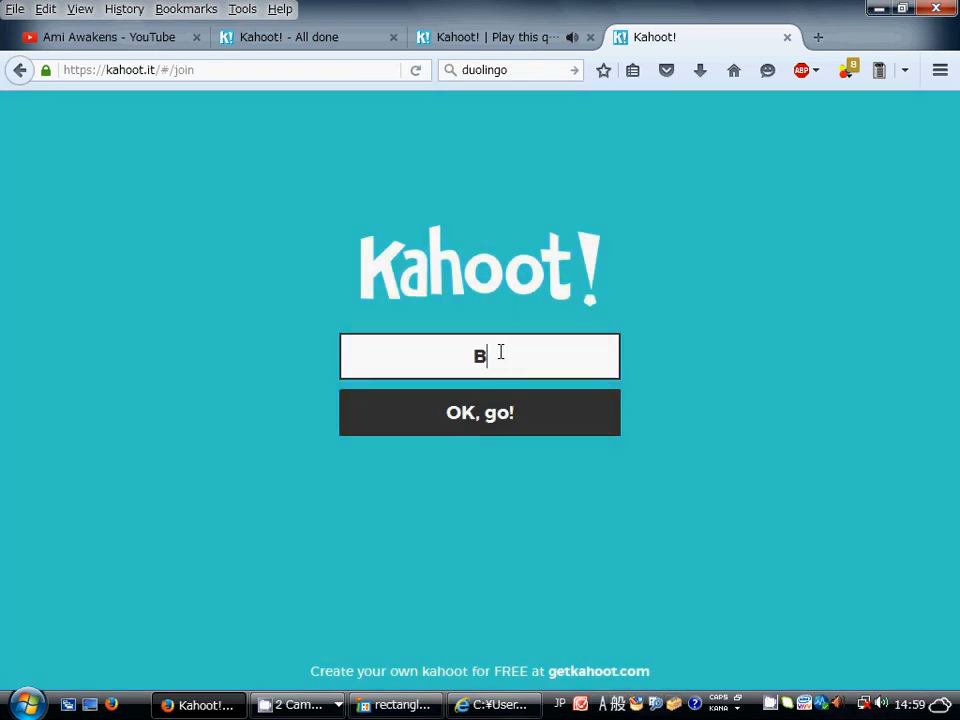
type("ored Stude")
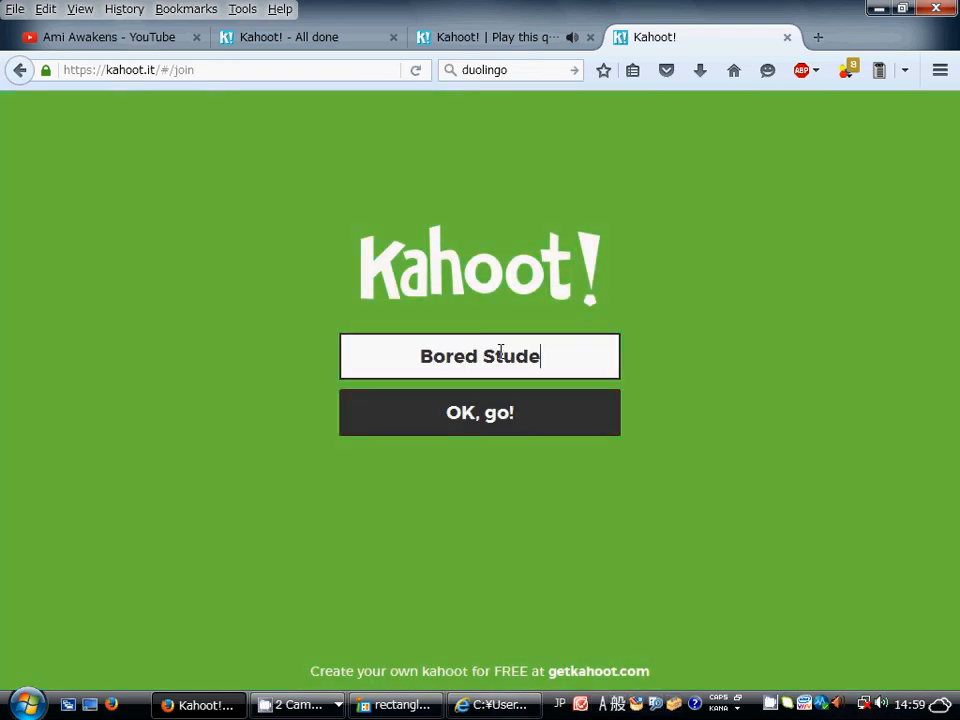
type("nt")
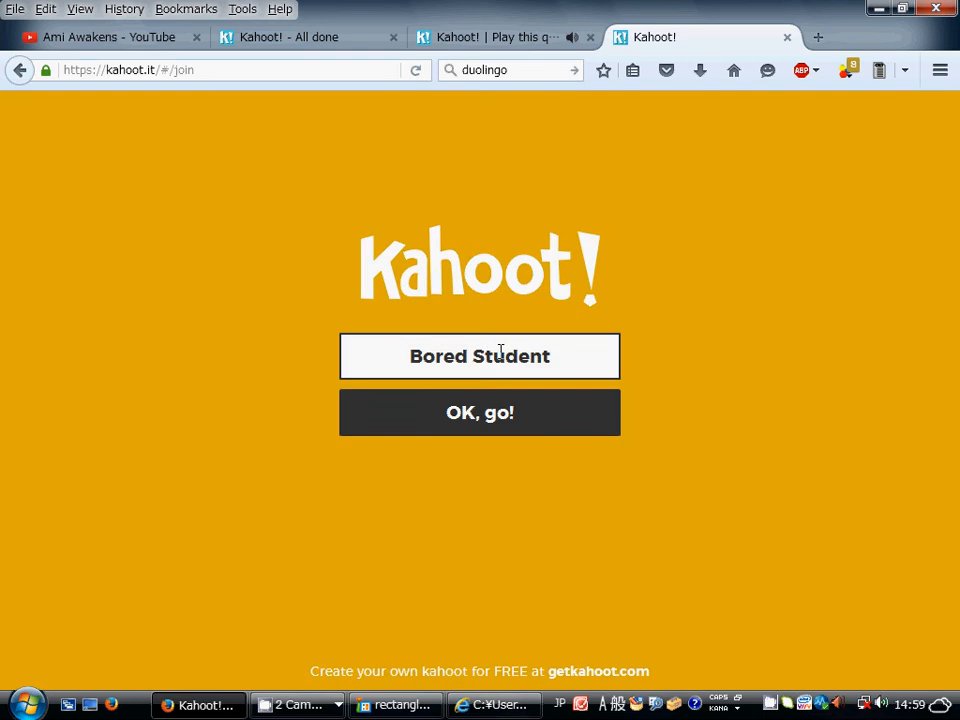
key("Return")
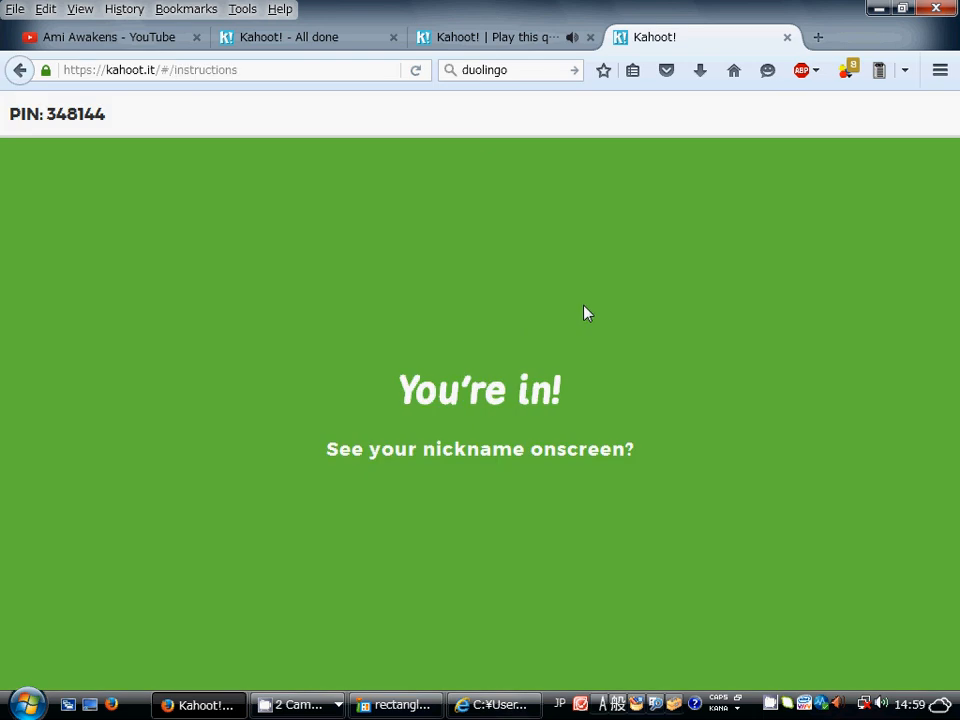
left_click(490, 38)
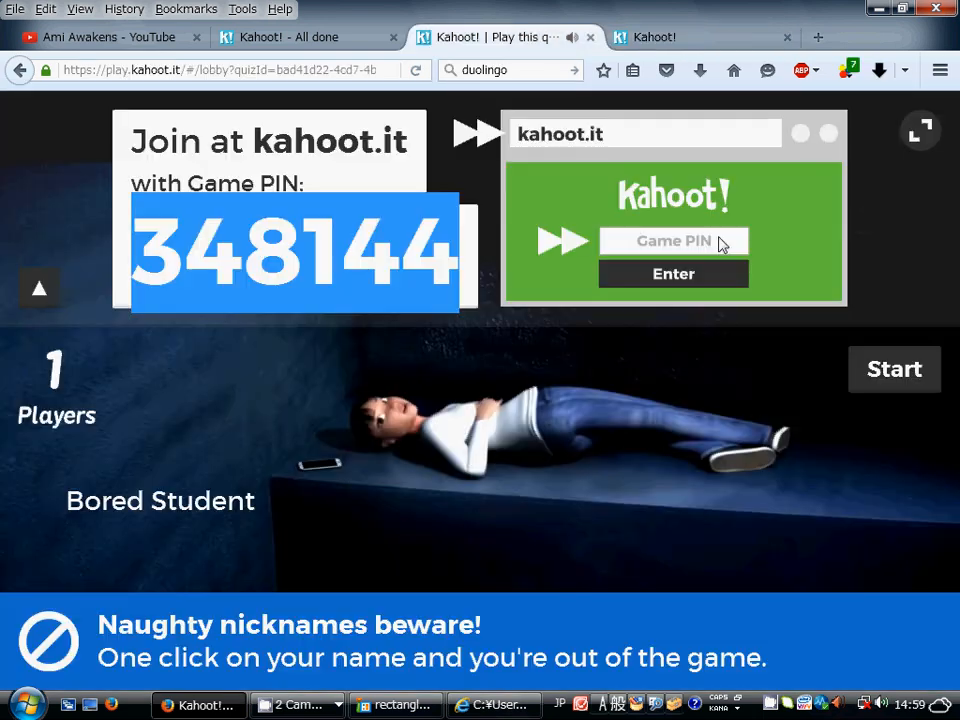
left_click(893, 372)
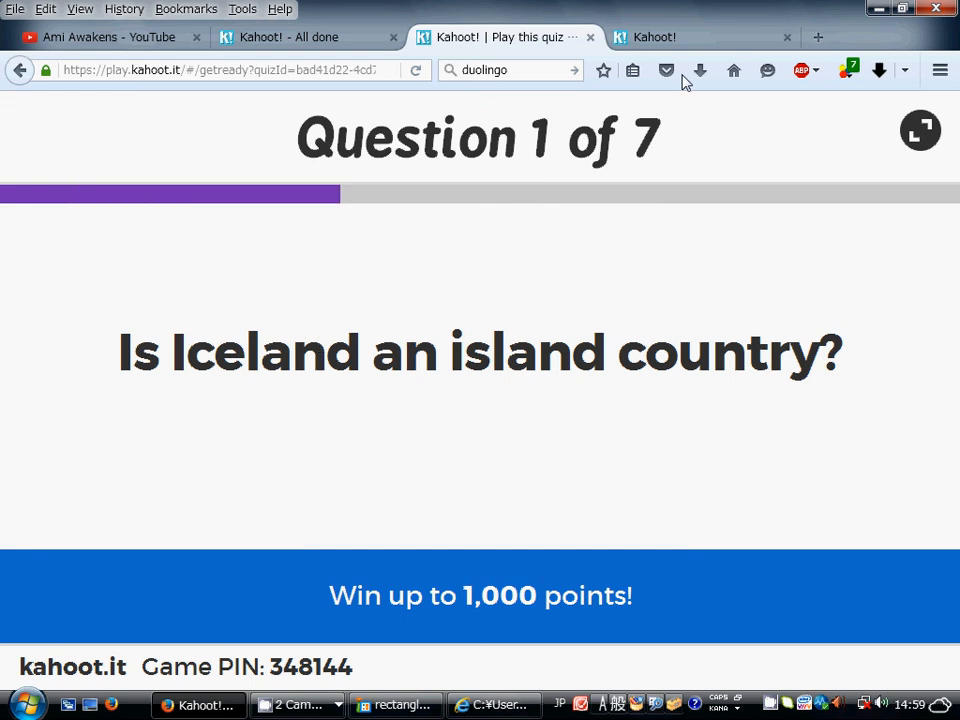
- Answer the Iceland question as the player with "Yes, it is." and advance the host through the scoreboard to the next question
left_click(686, 38)
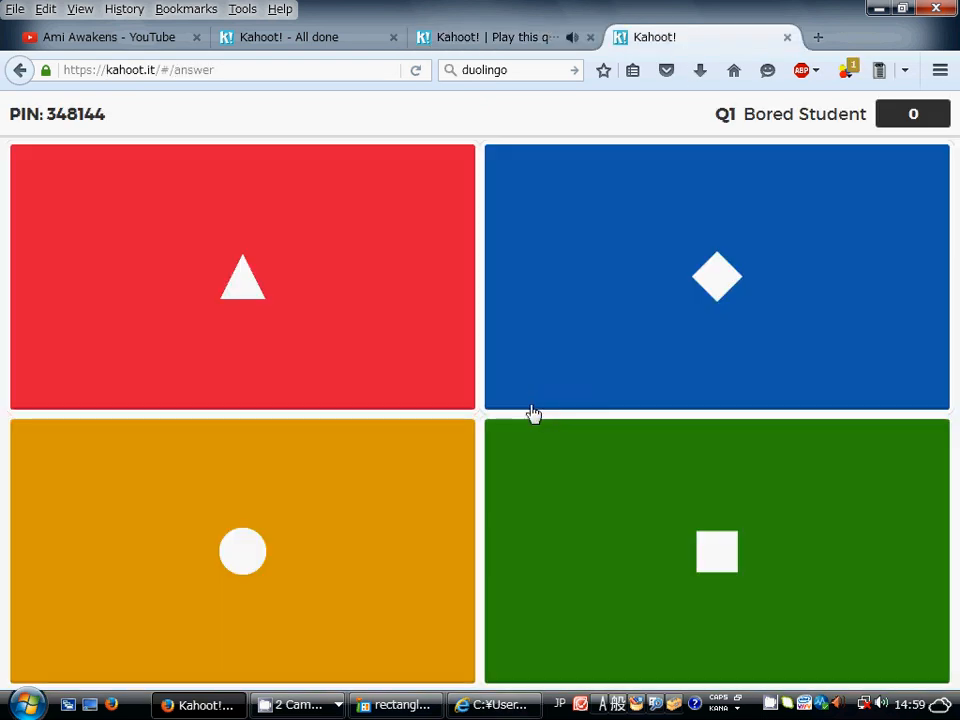
left_click(491, 40)
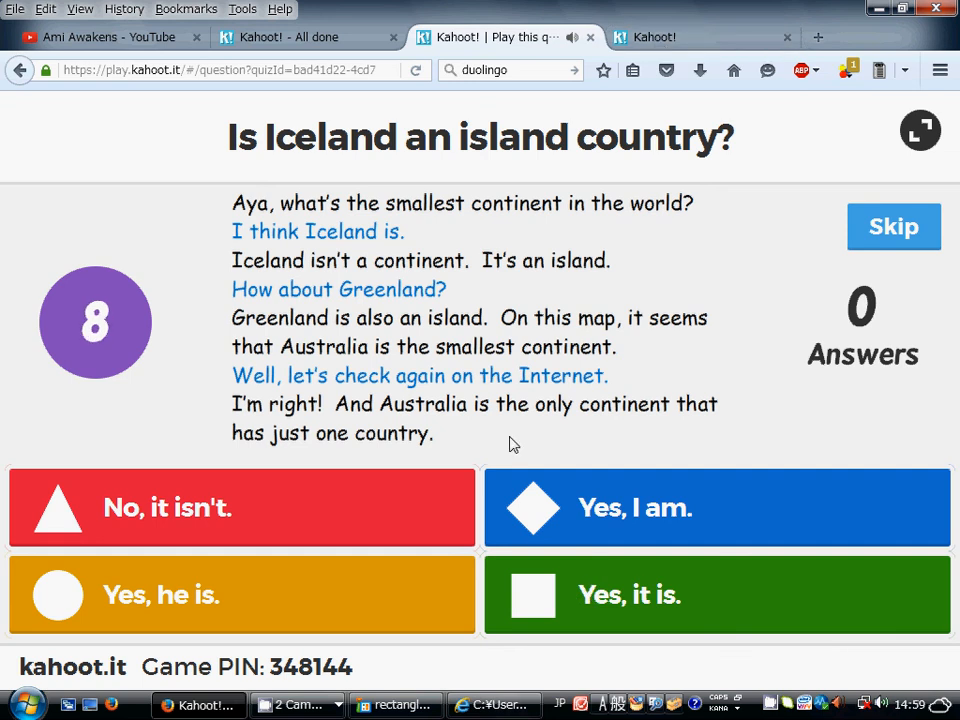
left_click(675, 37)
left_click(721, 492)
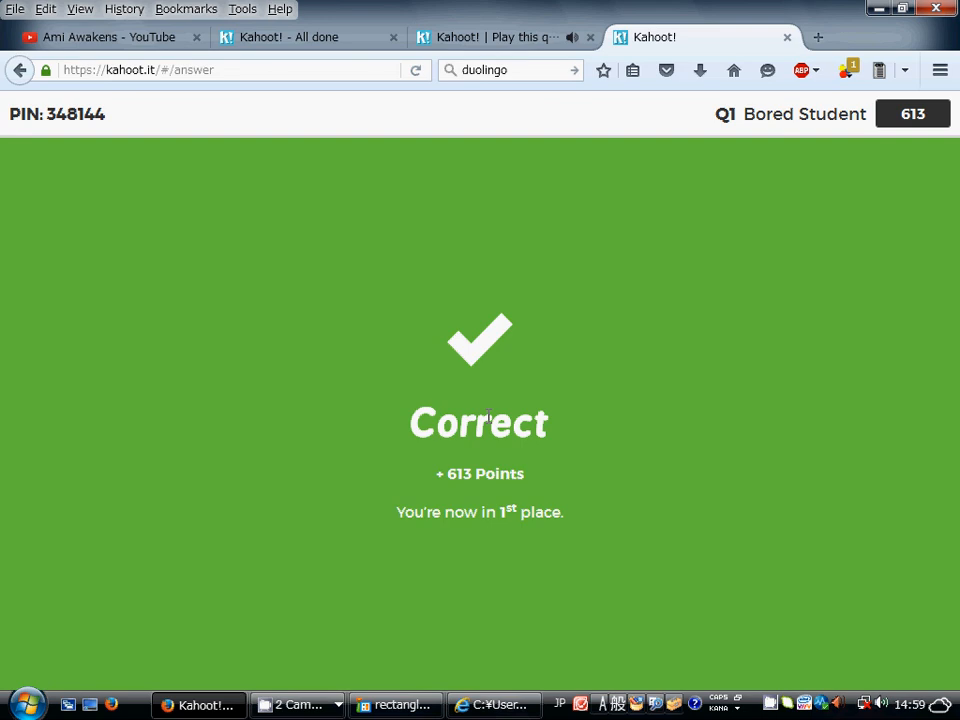
key("ctrl+Page_Up")
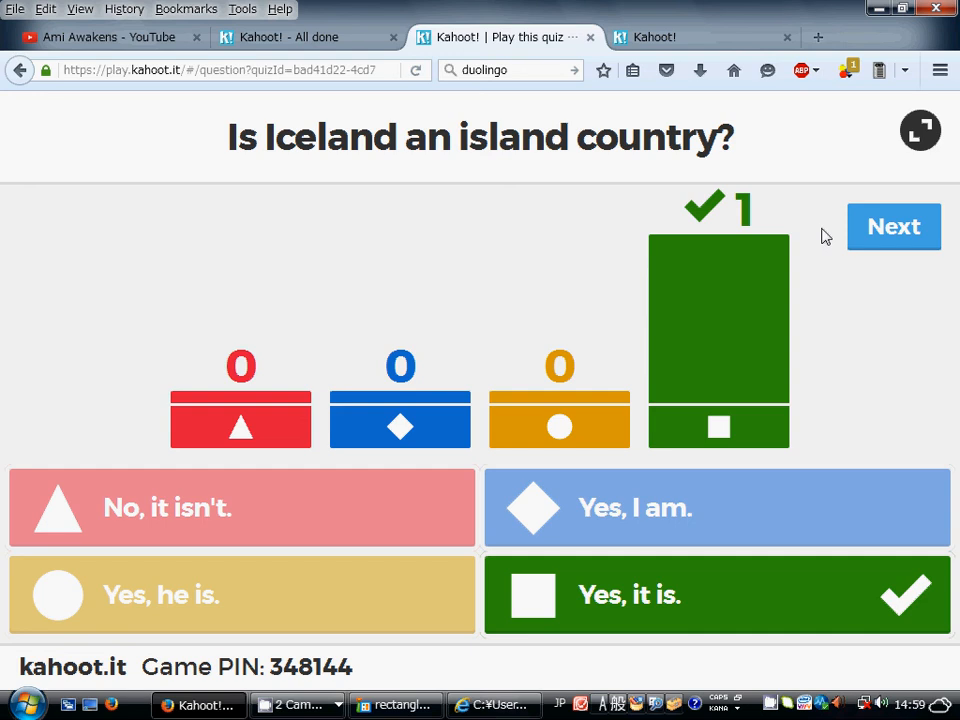
left_click(880, 233)
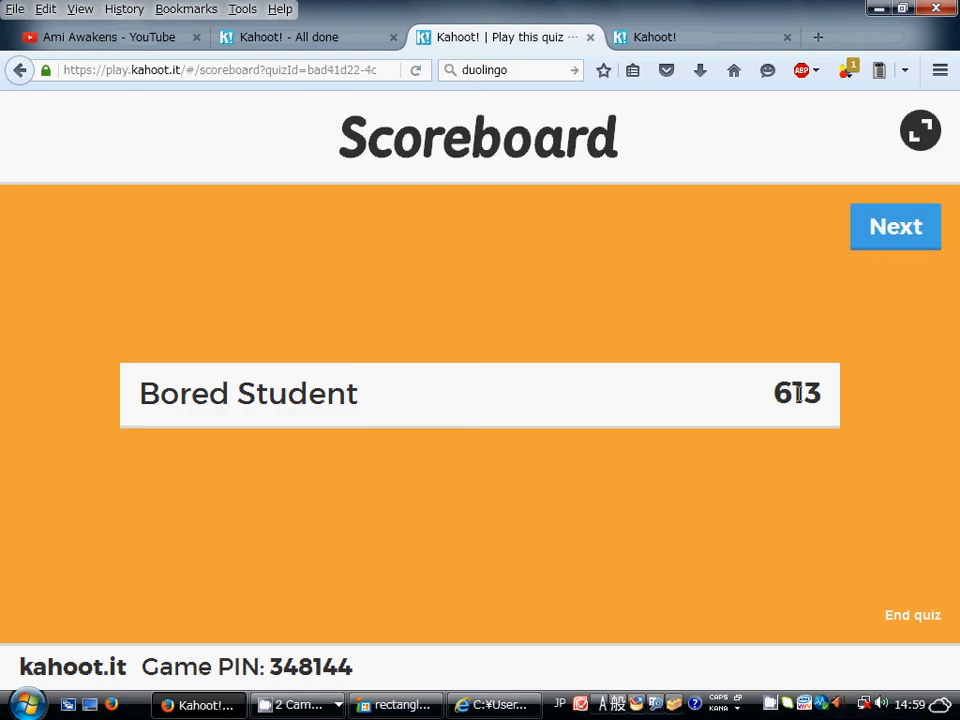
left_click(882, 238)
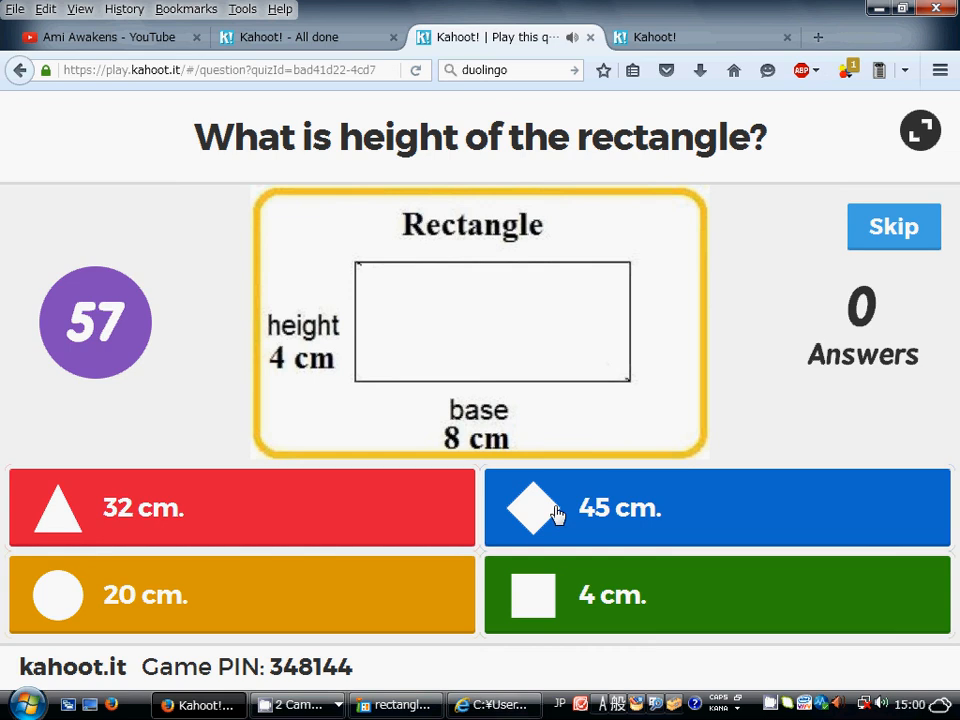
- Submit a wrong answer to the rectangle height question as the player, and advance the host through the scoreboard to the next question
left_click(700, 38)
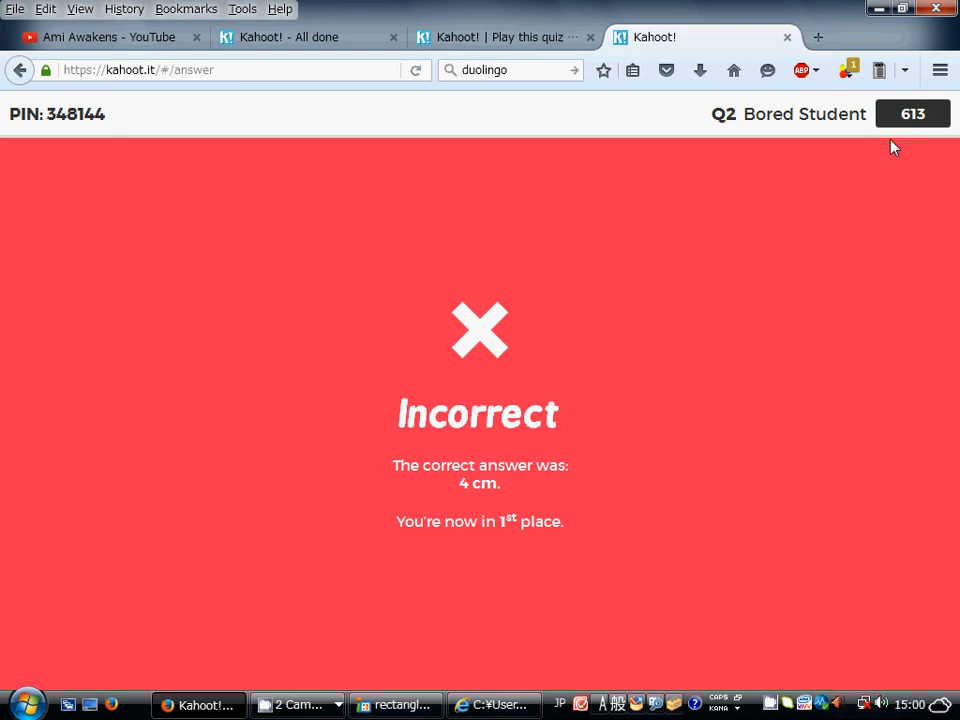
left_click(540, 39)
left_click(875, 229)
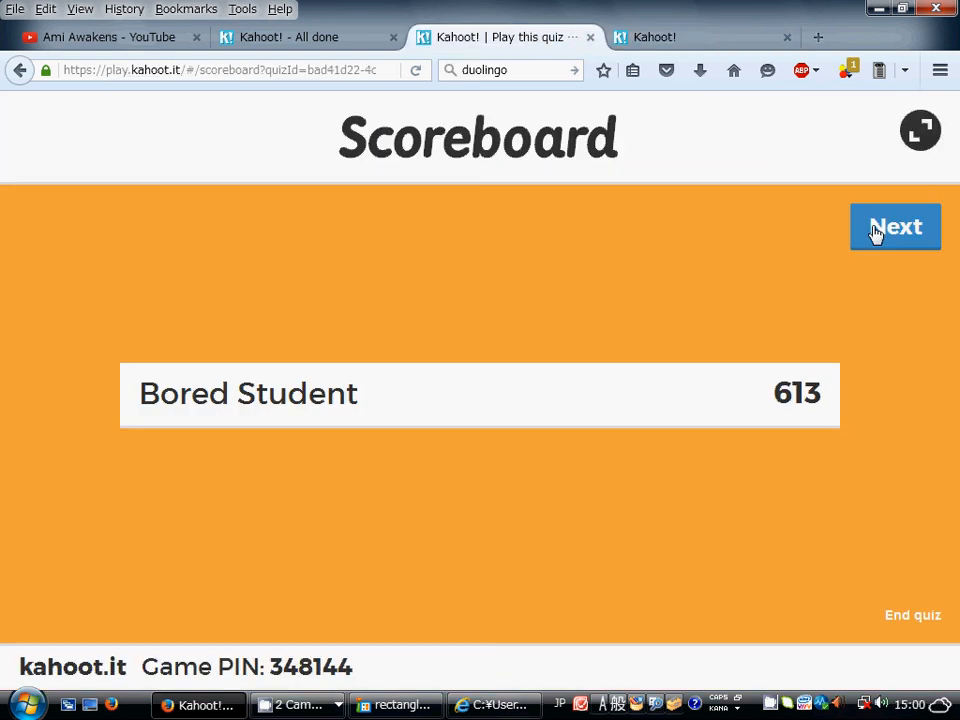
left_click(876, 230)
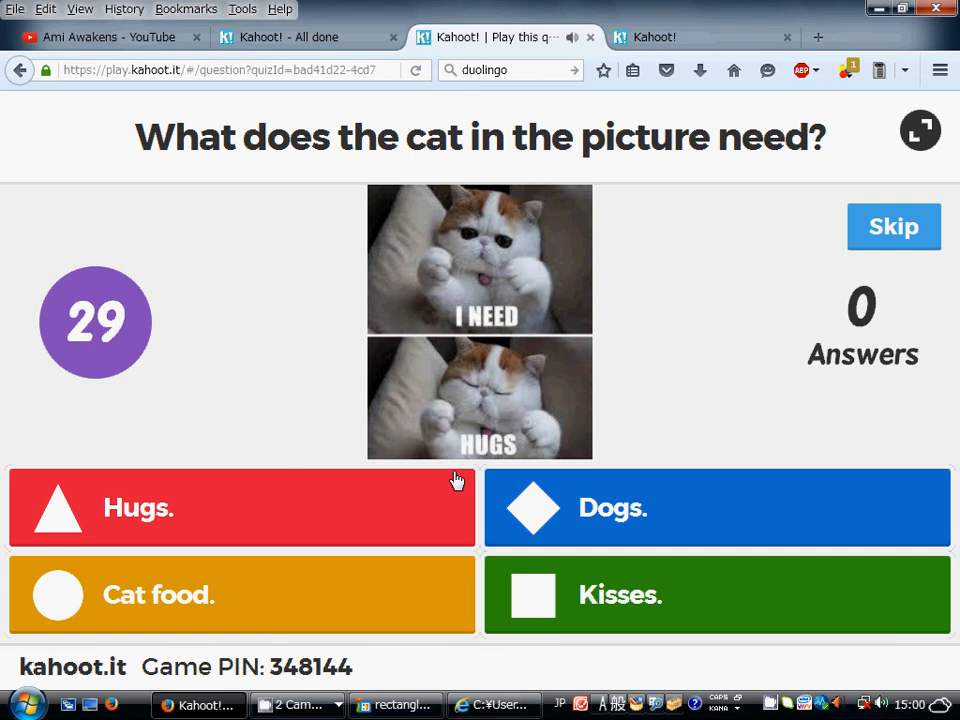
- Answer what the cat in the picture needs with "Hugs." as the player, and advance the host to the next question
key("ctrl+Tab")
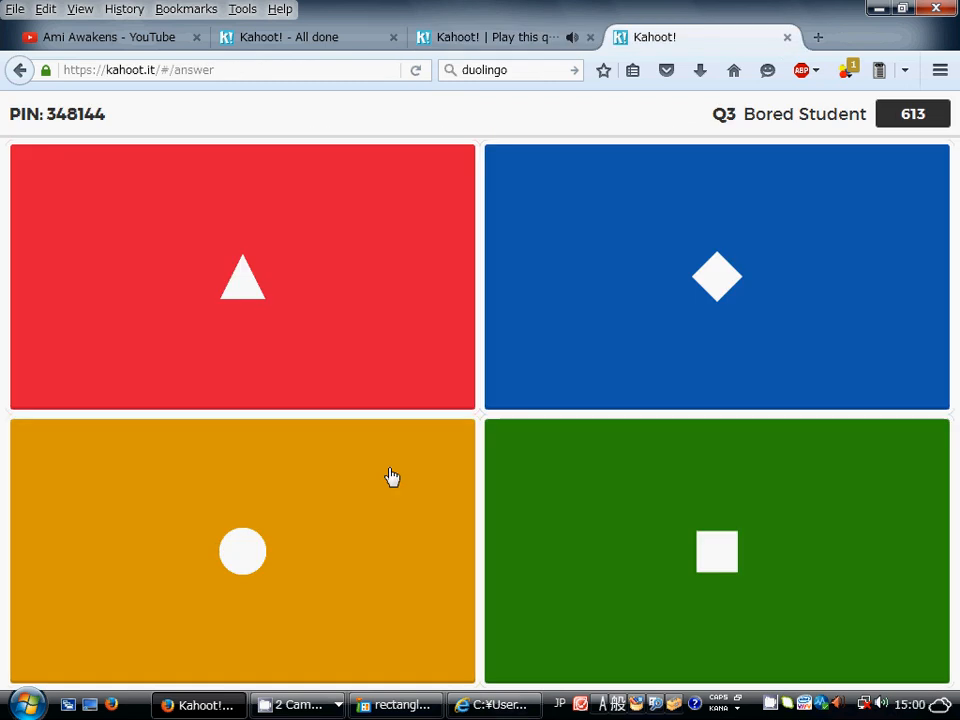
left_click(392, 477)
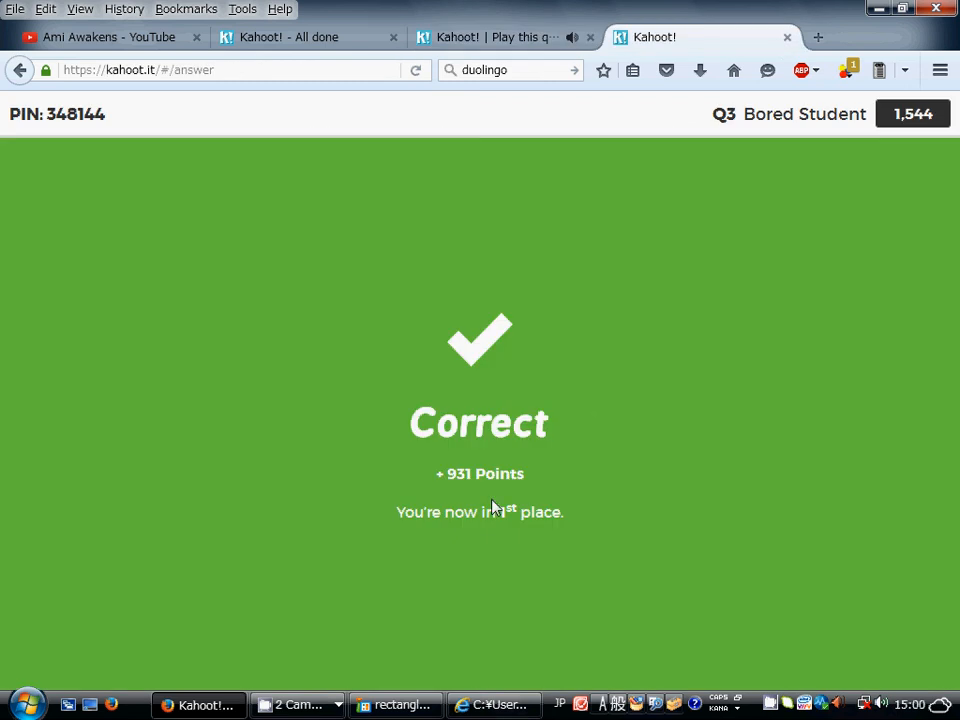
left_click(536, 48)
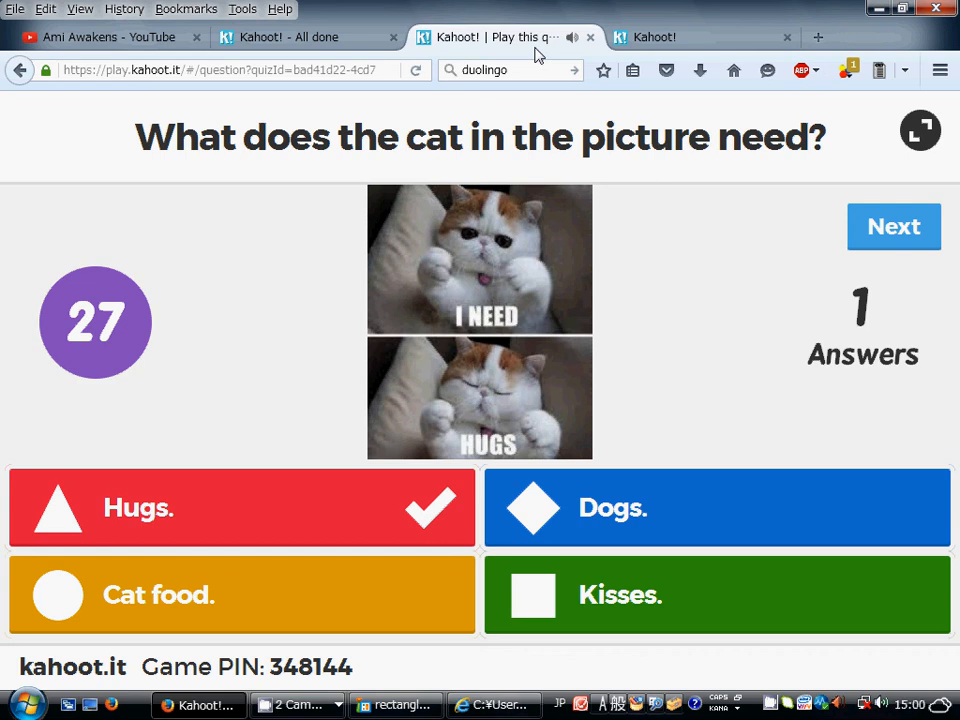
left_click(901, 228)
left_click(901, 228)
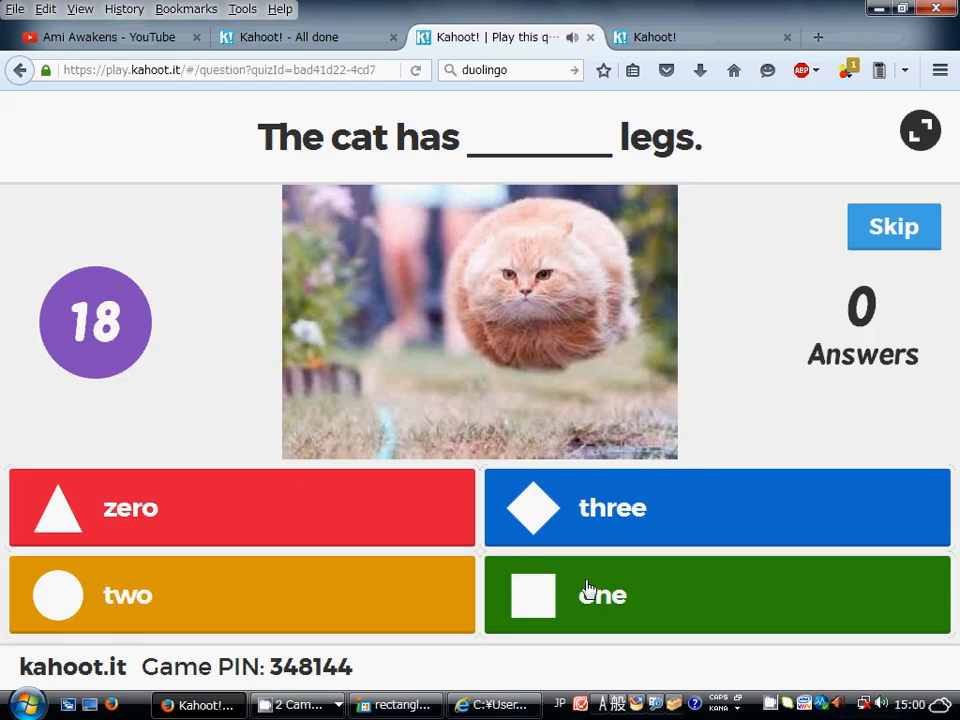
- Answer the question about the cat's legs with "one" as the player, and advance the host through the scoreboard
left_click(655, 40)
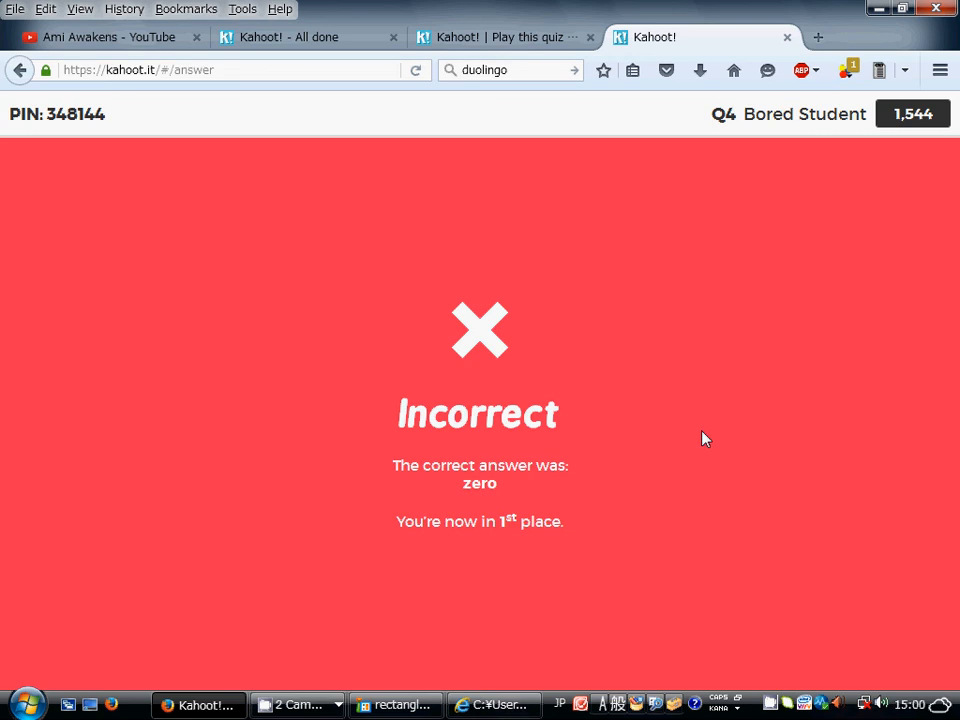
left_click(521, 40)
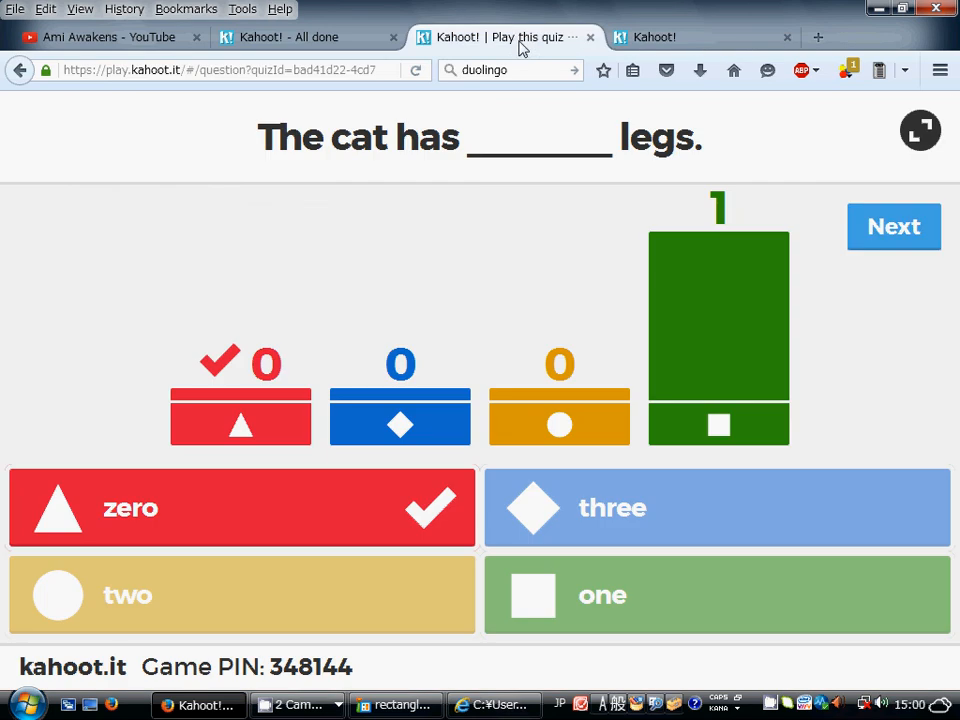
left_click(879, 232)
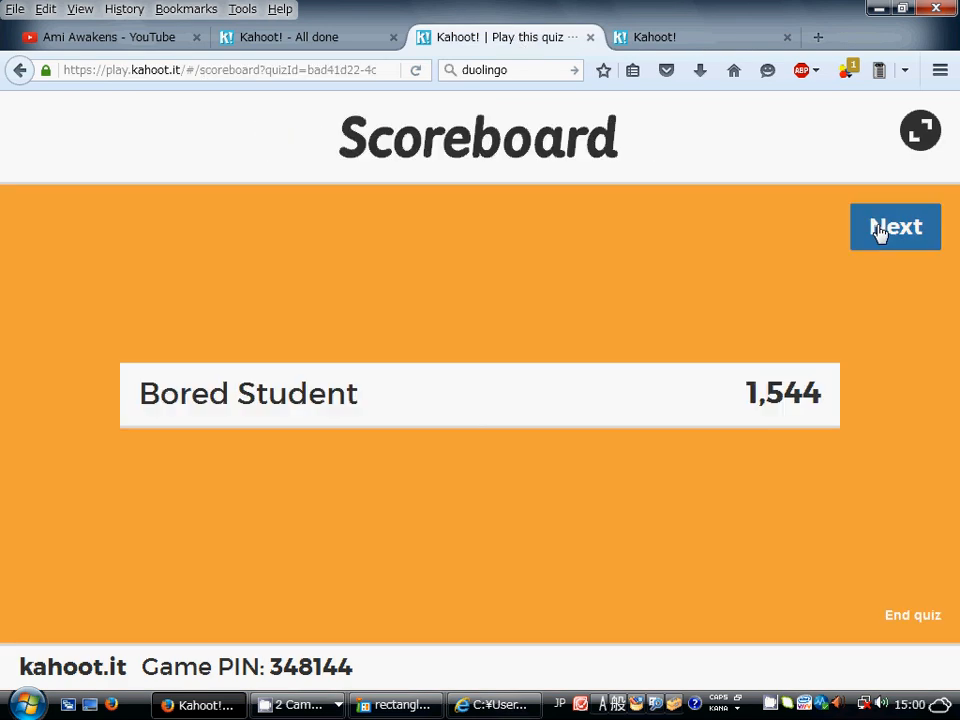
left_click(879, 232)
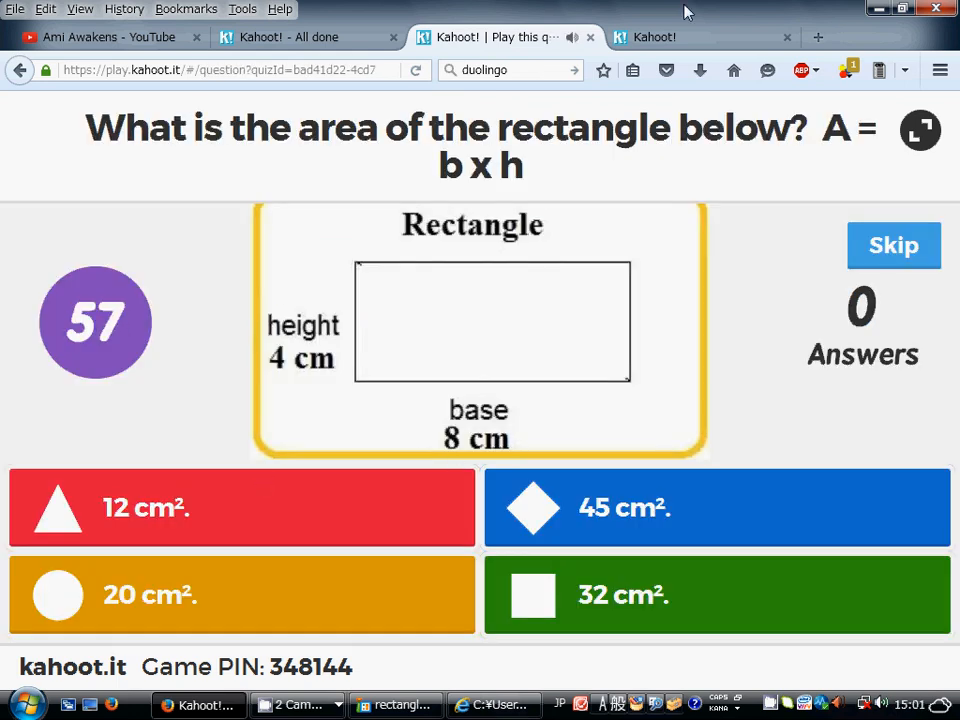
- Answer the rectangle area question with "32 cm²." as the player and return to the host's results view
left_click(683, 37)
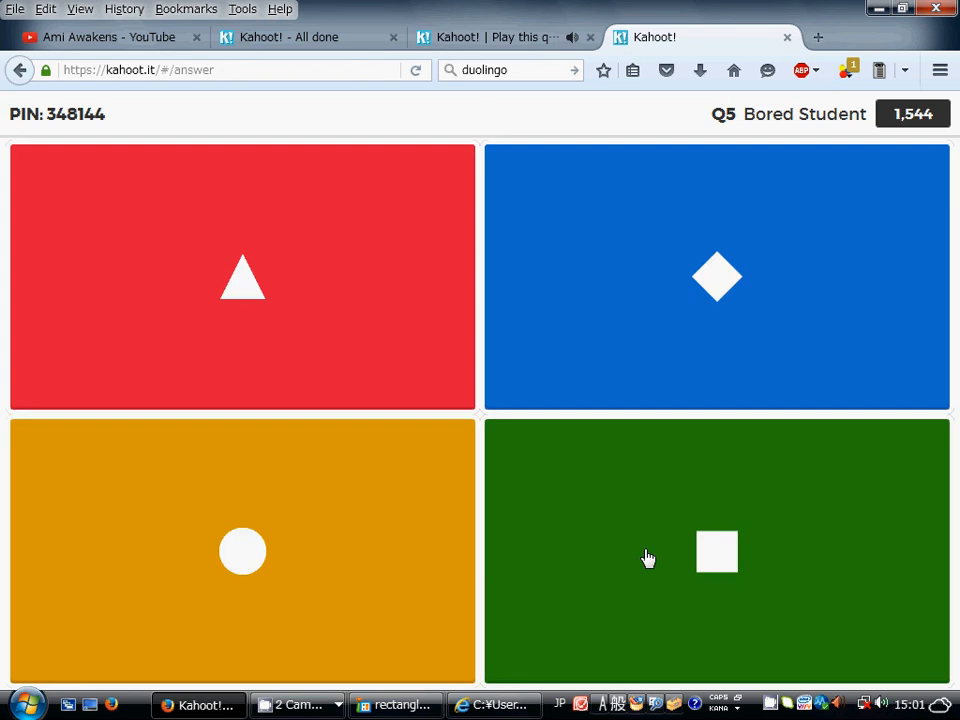
left_click(648, 558)
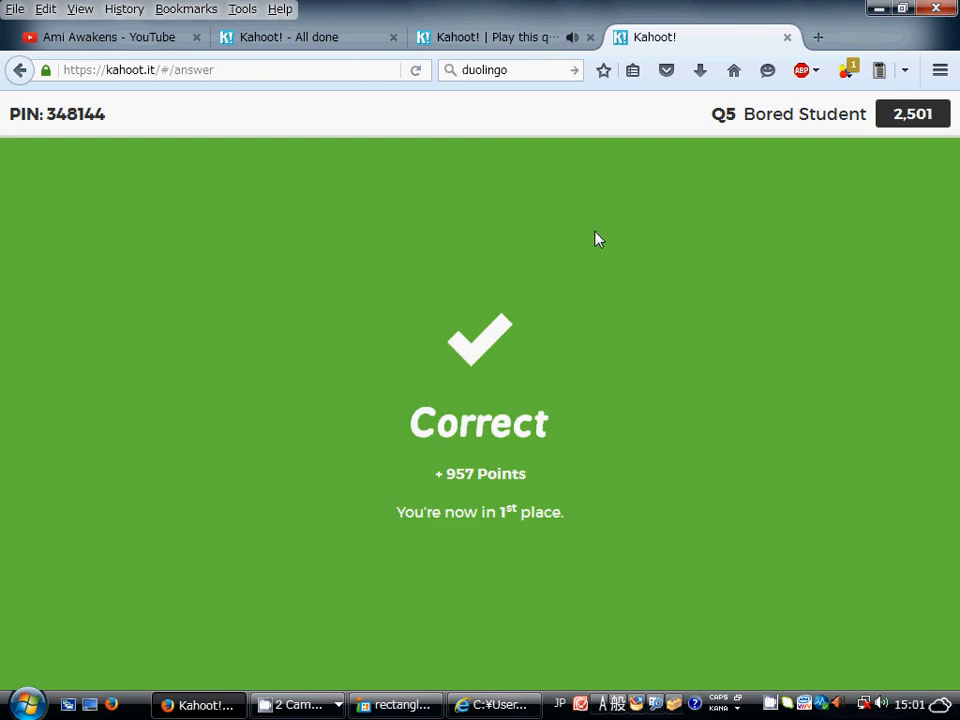
left_click(521, 40)
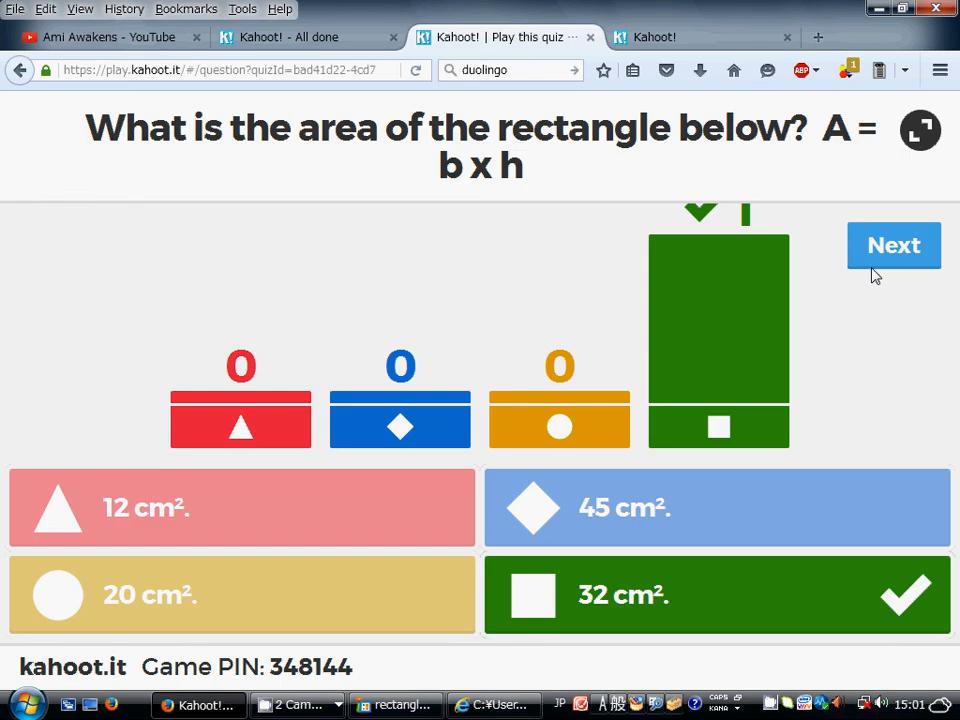
- Show the rectangle area results in full screen, exit full screen, and advance the host through the scoreboard to the next question
left_click(919, 131)
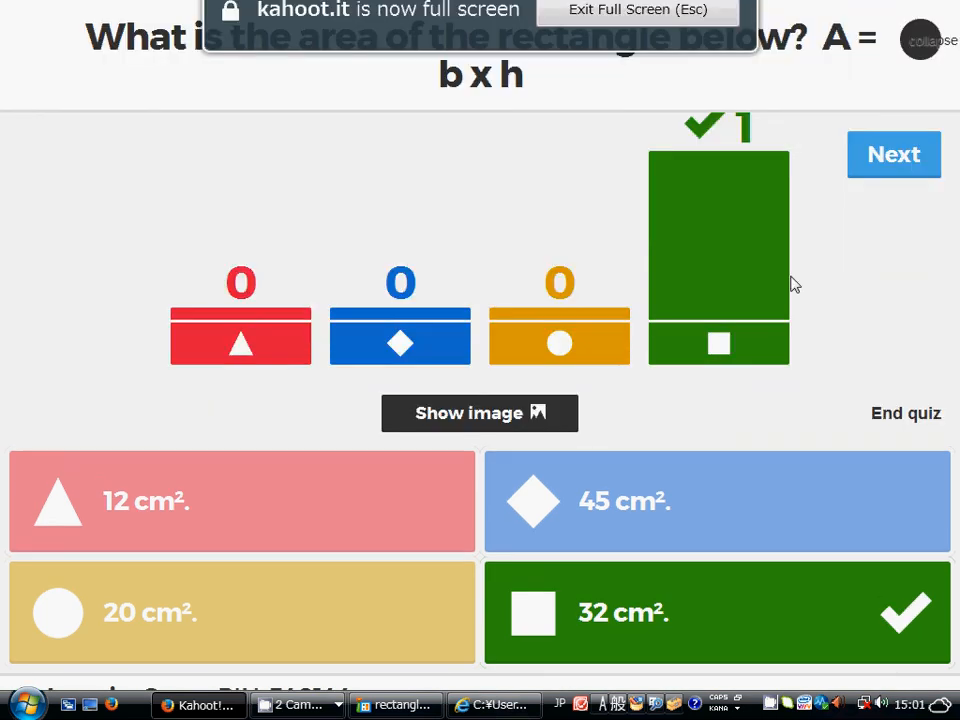
left_click(915, 44)
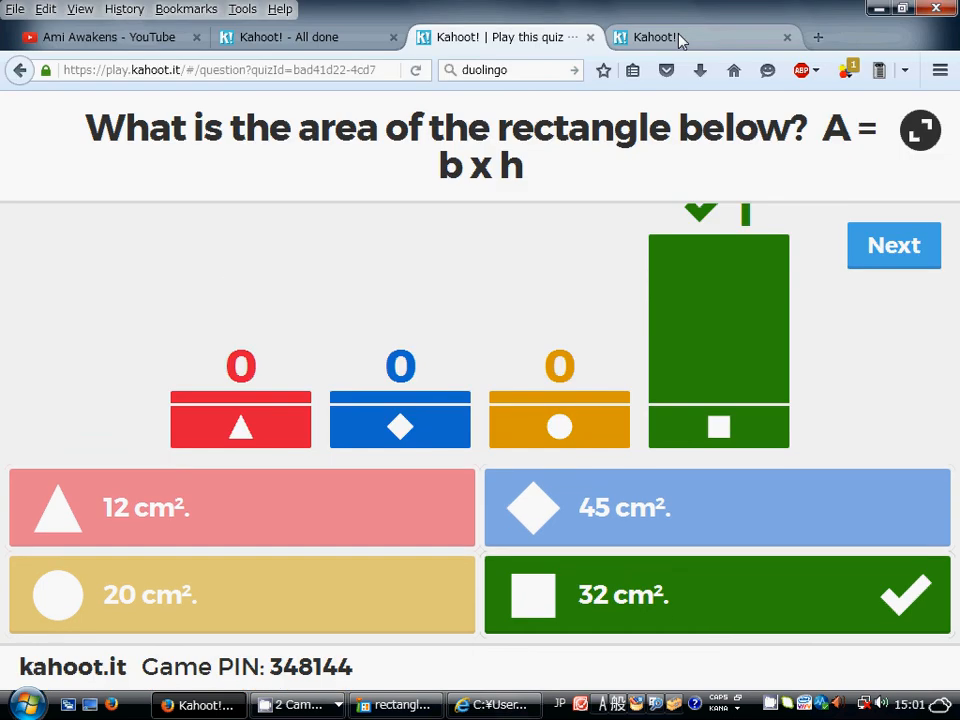
left_click(877, 248)
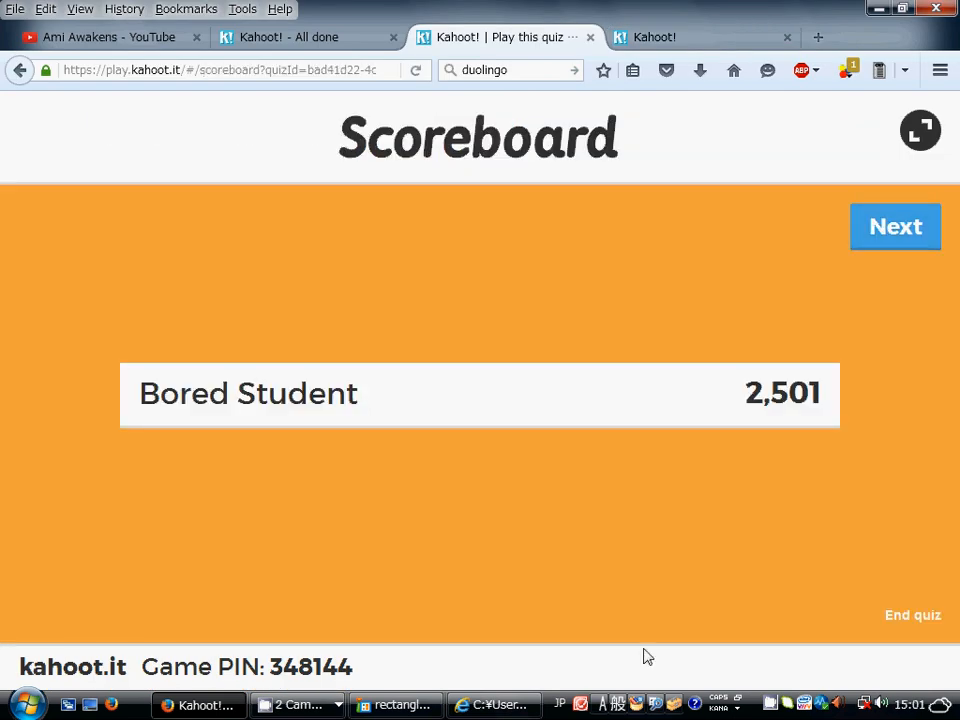
left_click(870, 247)
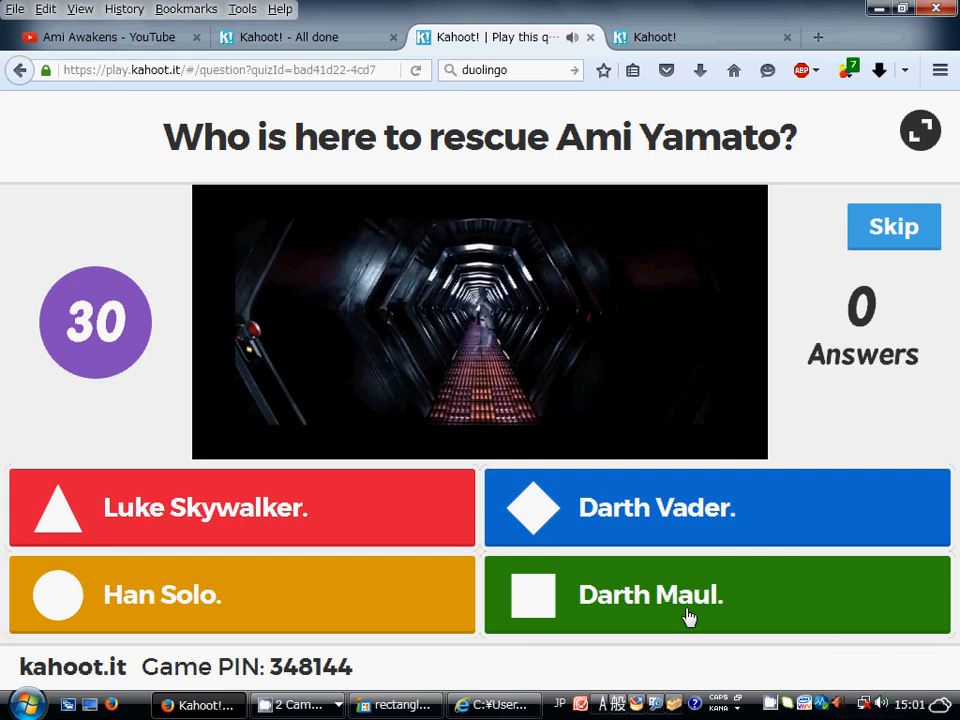
- Answer the video question about who comes to the rescue with "Darth Vader." as the player, and advance the host through the scoreboard
left_click(707, 33)
left_click(687, 333)
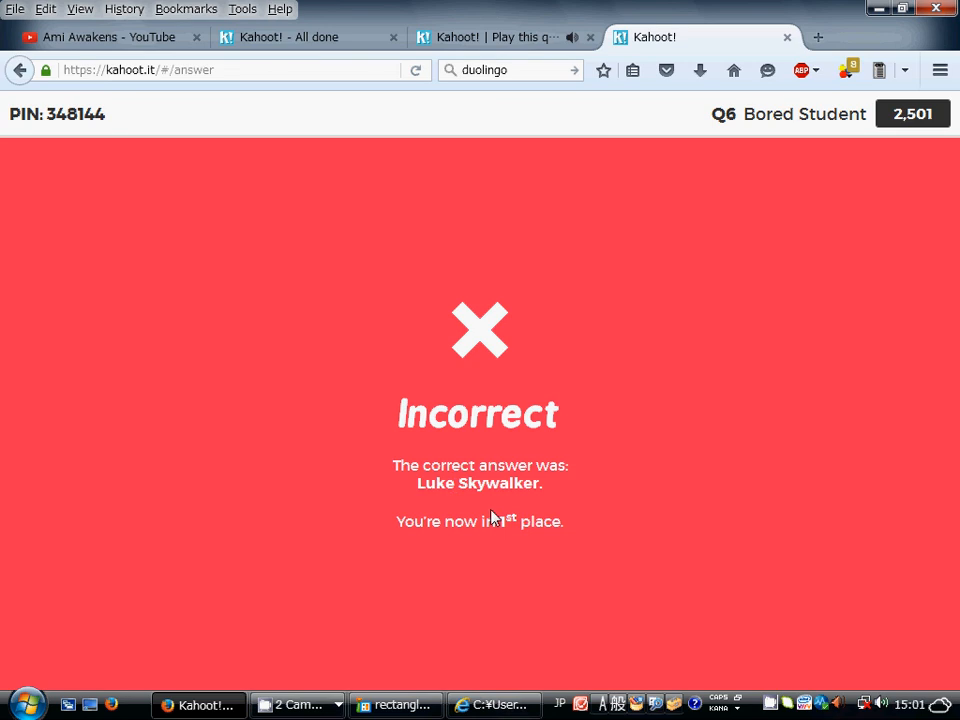
key("ctrl+Page_Up")
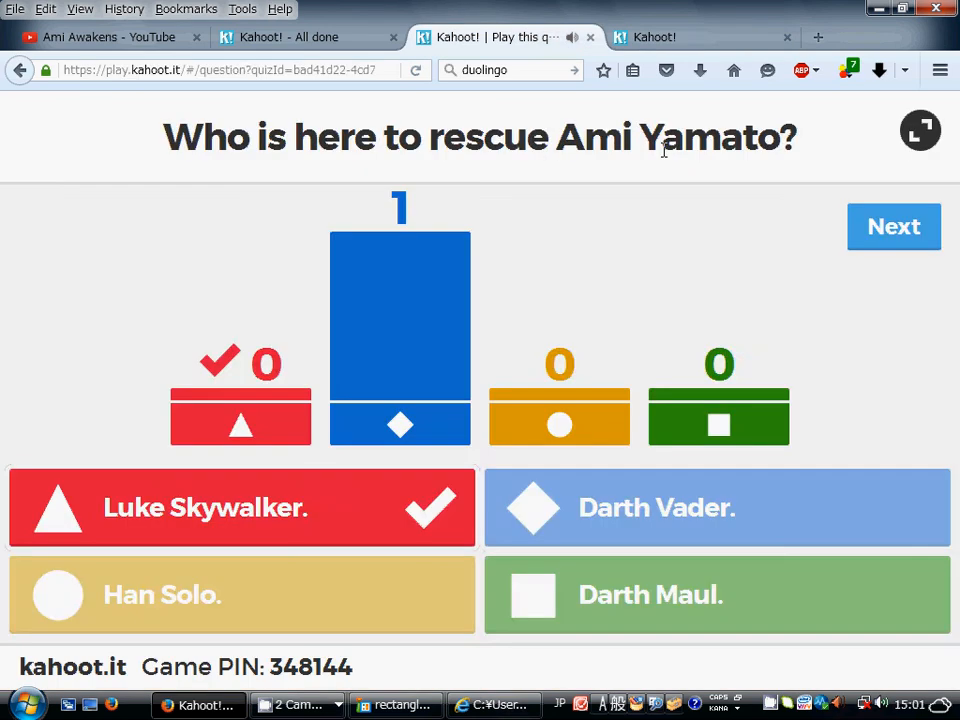
left_click(876, 224)
left_click(876, 224)
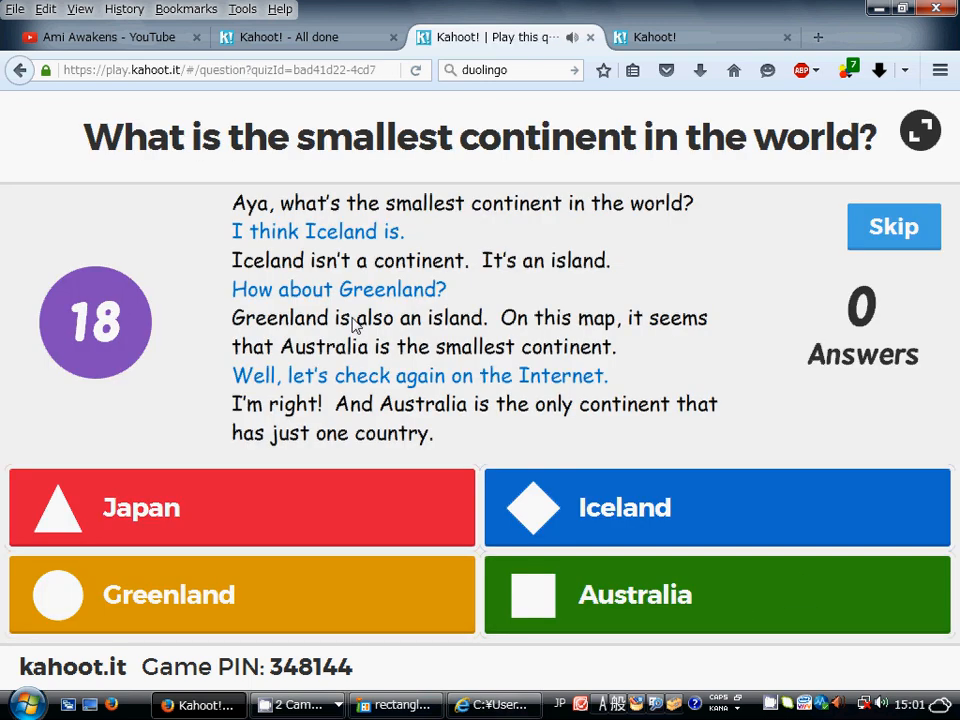
- Answer the smallest continent question with "Japan" as the player, and advance the host to the scoreboard
left_click(687, 37)
left_click(294, 358)
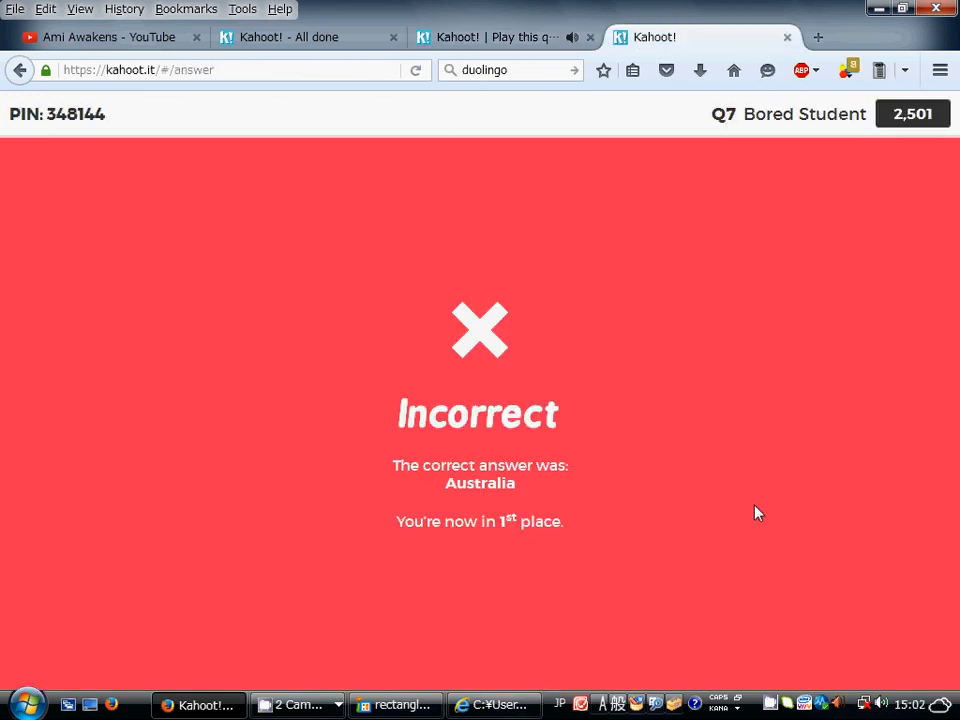
left_click(480, 37)
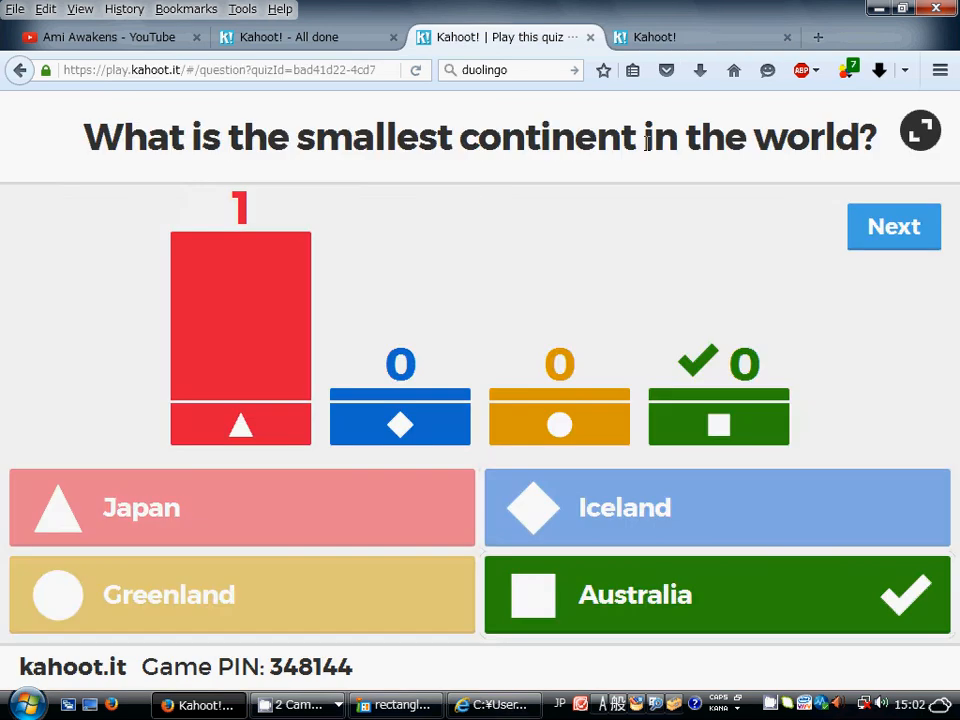
left_click(858, 236)
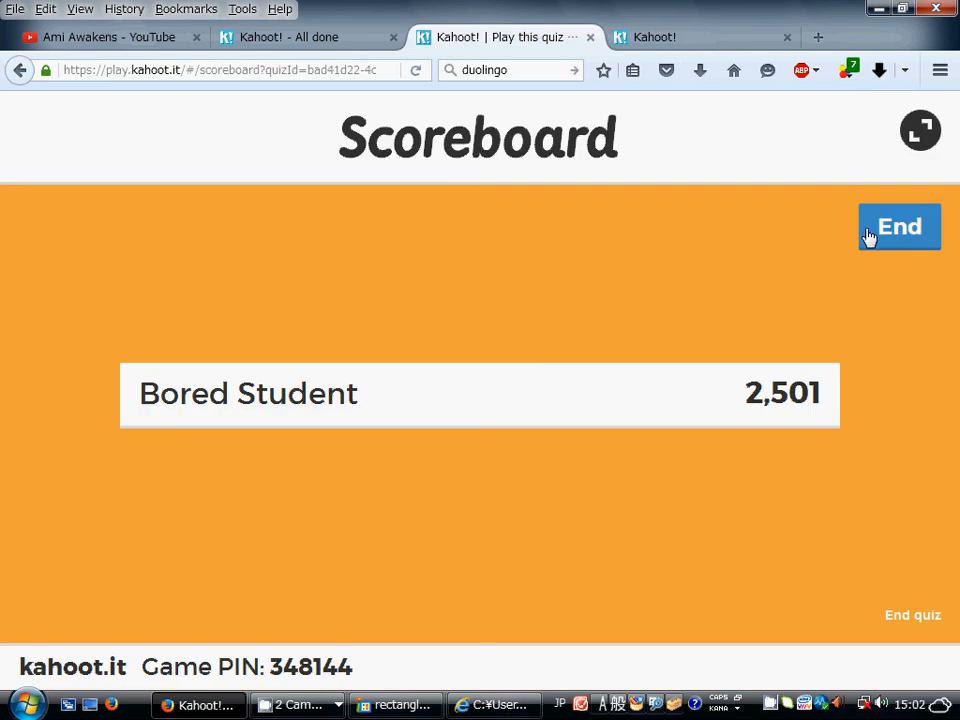
- End the quiz on the host, check the player's ranking screen, and open the host's feedback and results page
left_click(720, 47)
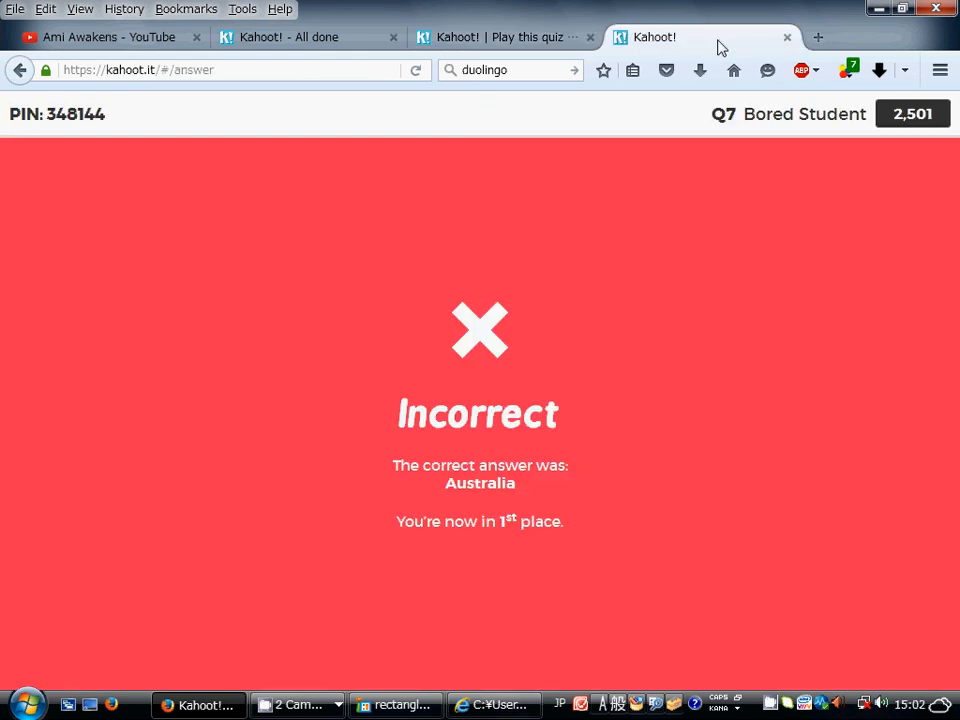
left_click(470, 37)
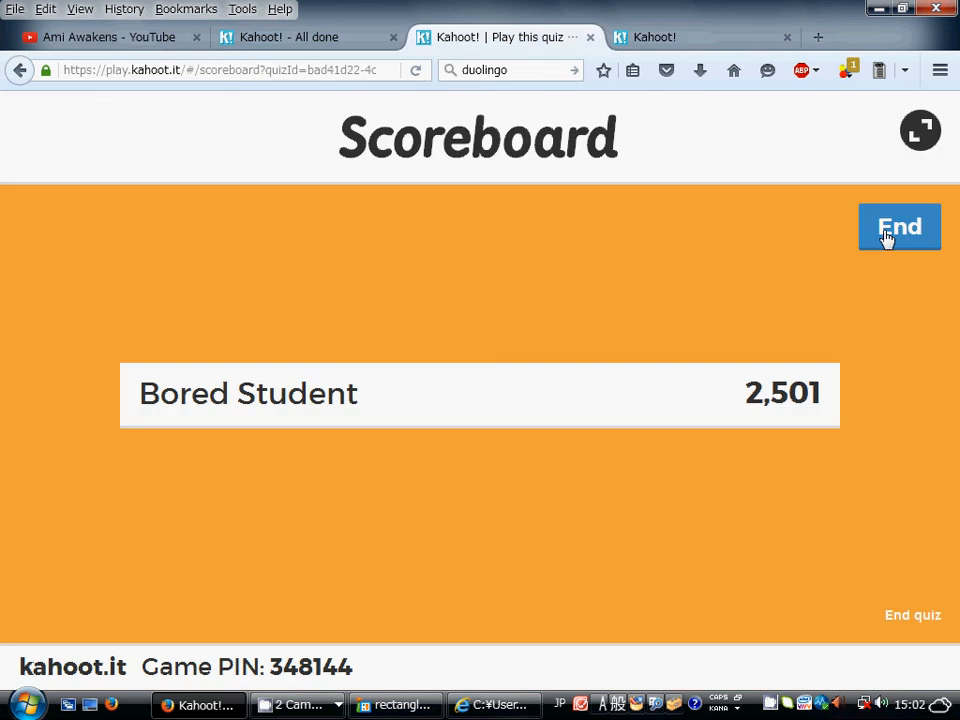
left_click(886, 234)
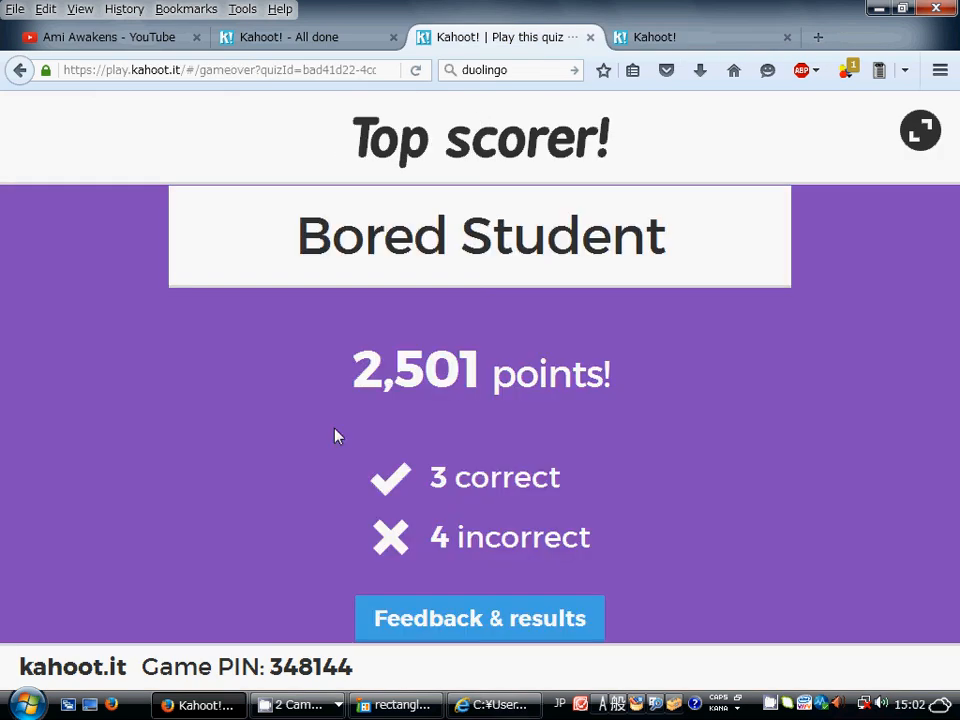
left_click(667, 38)
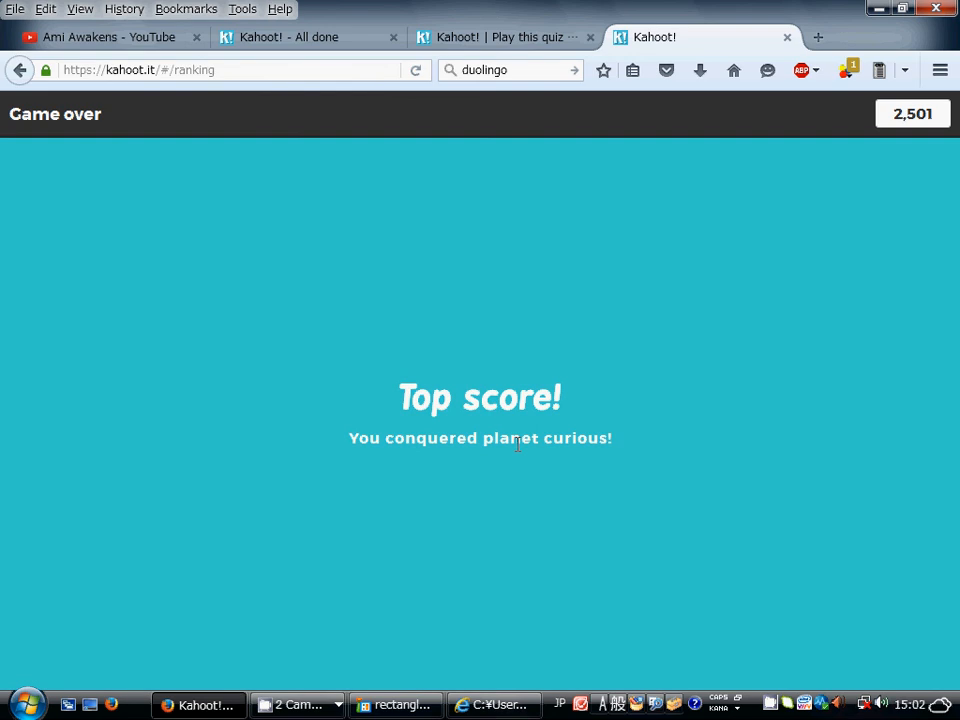
left_click(474, 40)
left_click(503, 636)
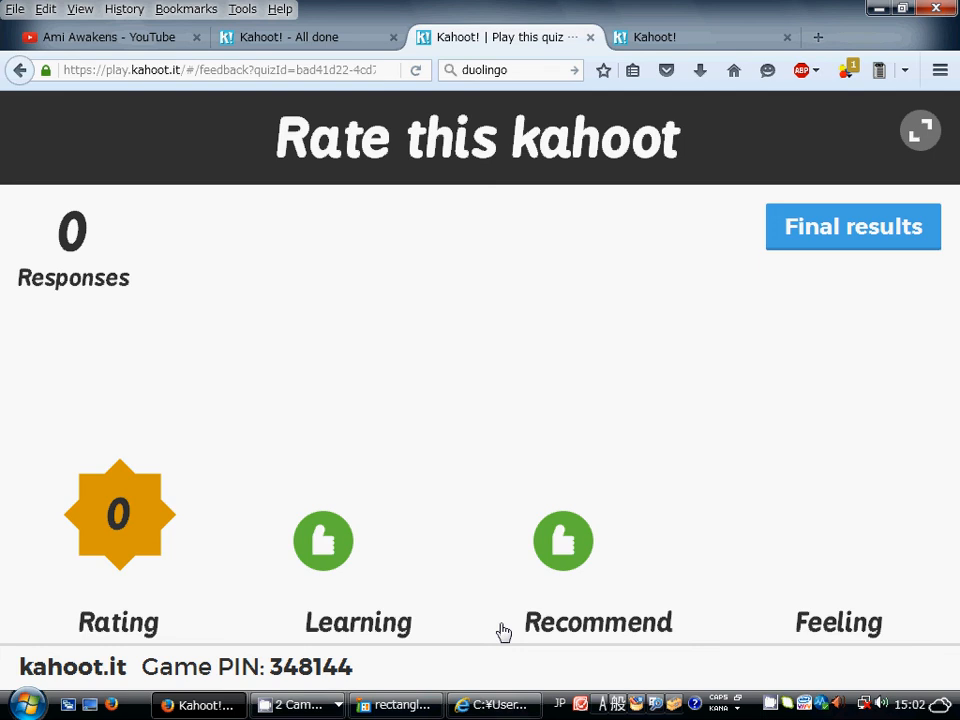
- Submit the player's feedback with a five-star rating, thumbs up for learning, thumbs down for recommending, and the happy face
left_click(652, 37)
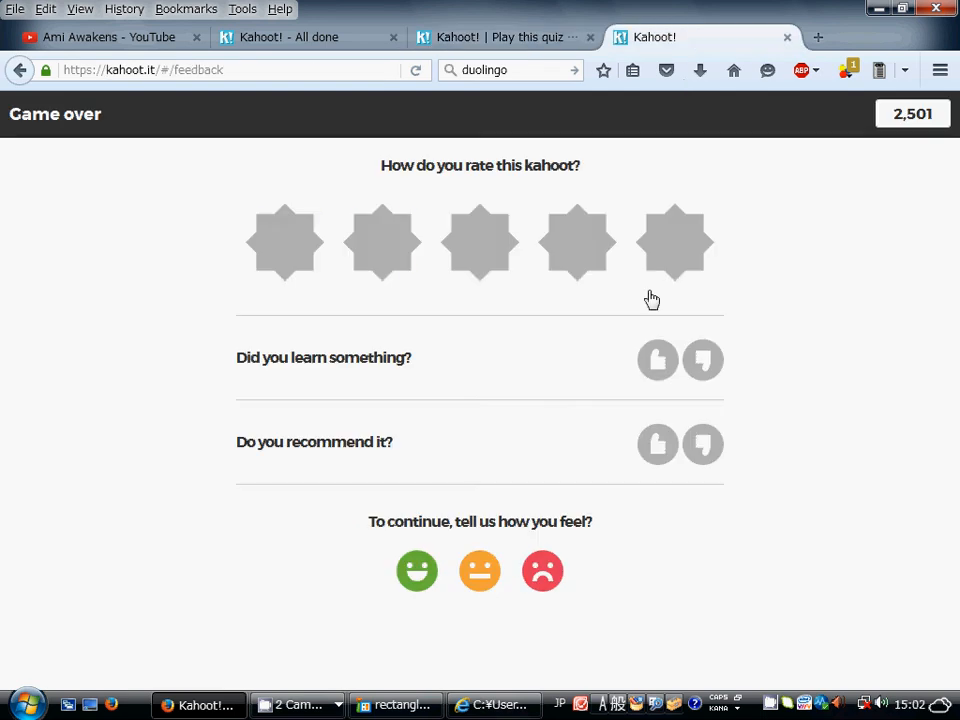
left_click(380, 250)
left_click(577, 248)
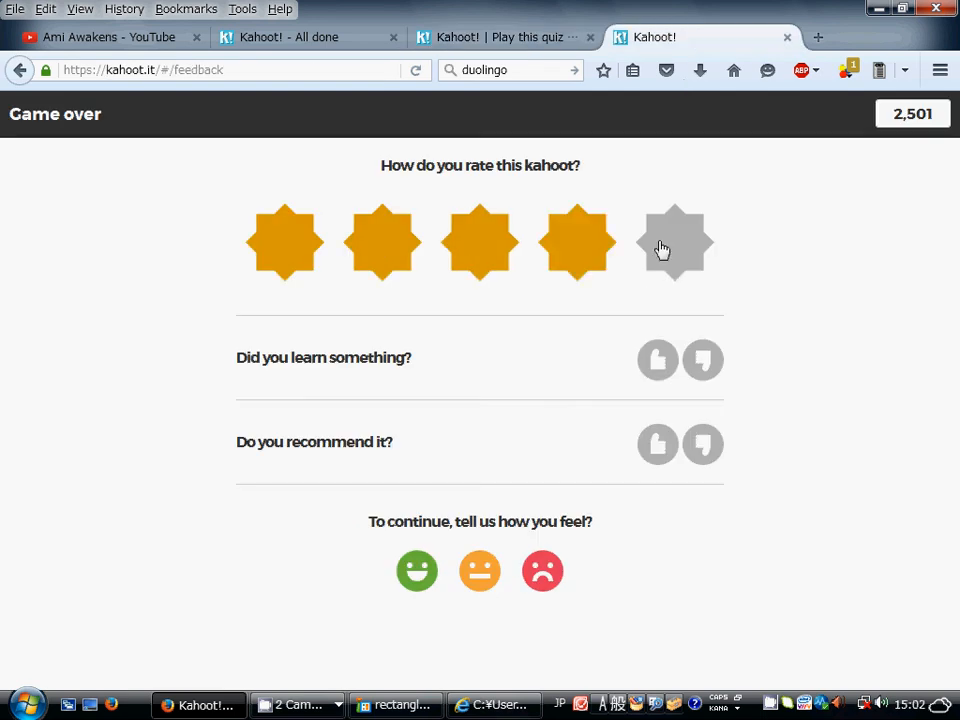
left_click(661, 250)
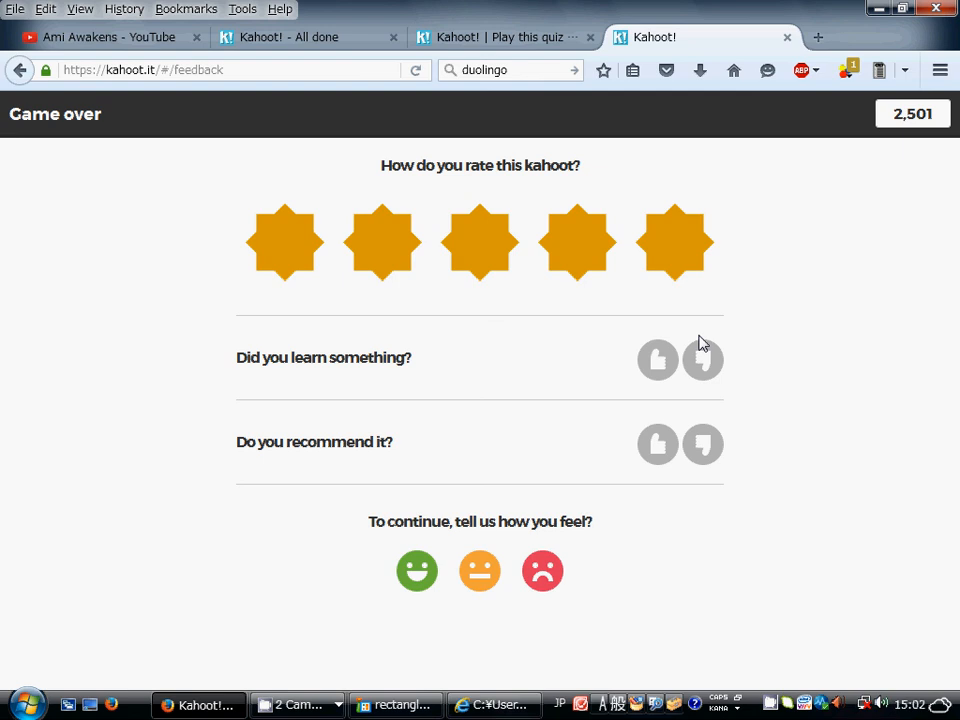
left_click(662, 363)
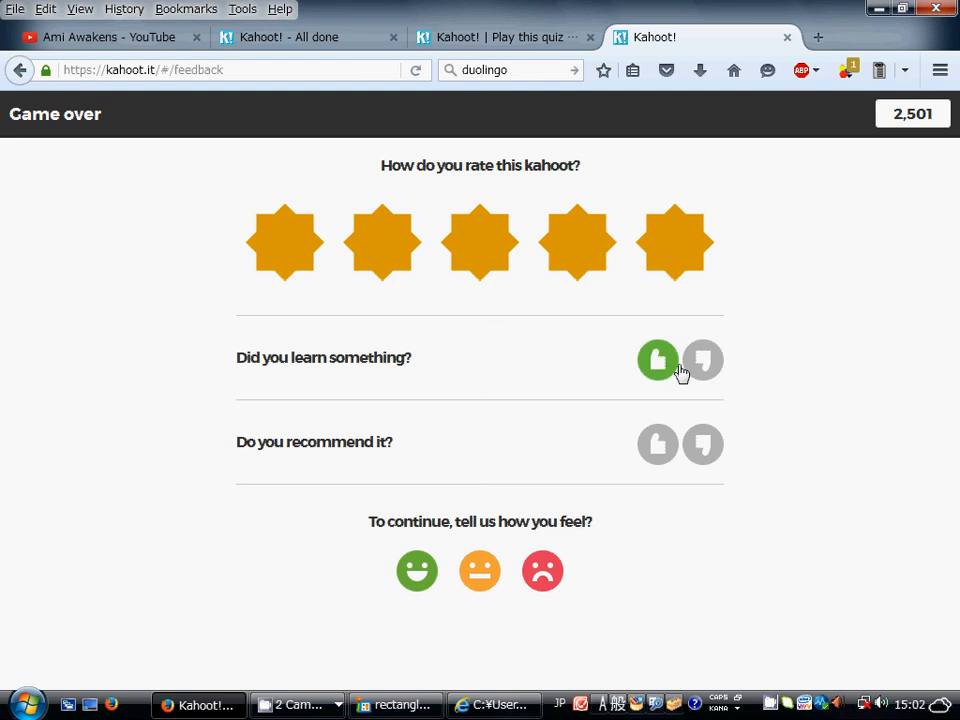
left_click(702, 455)
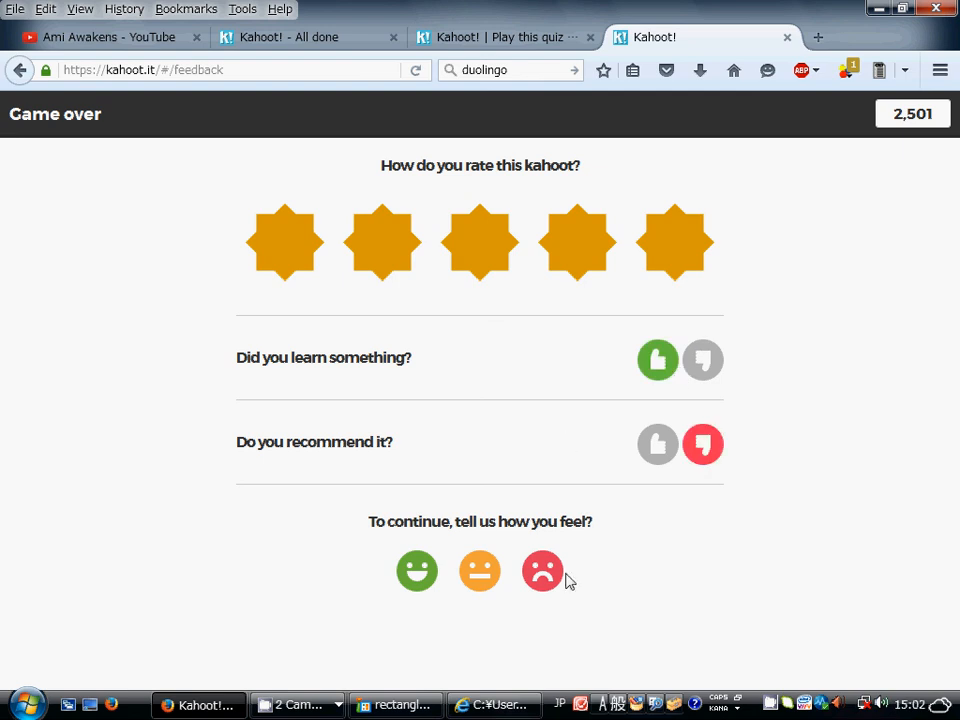
left_click(418, 575)
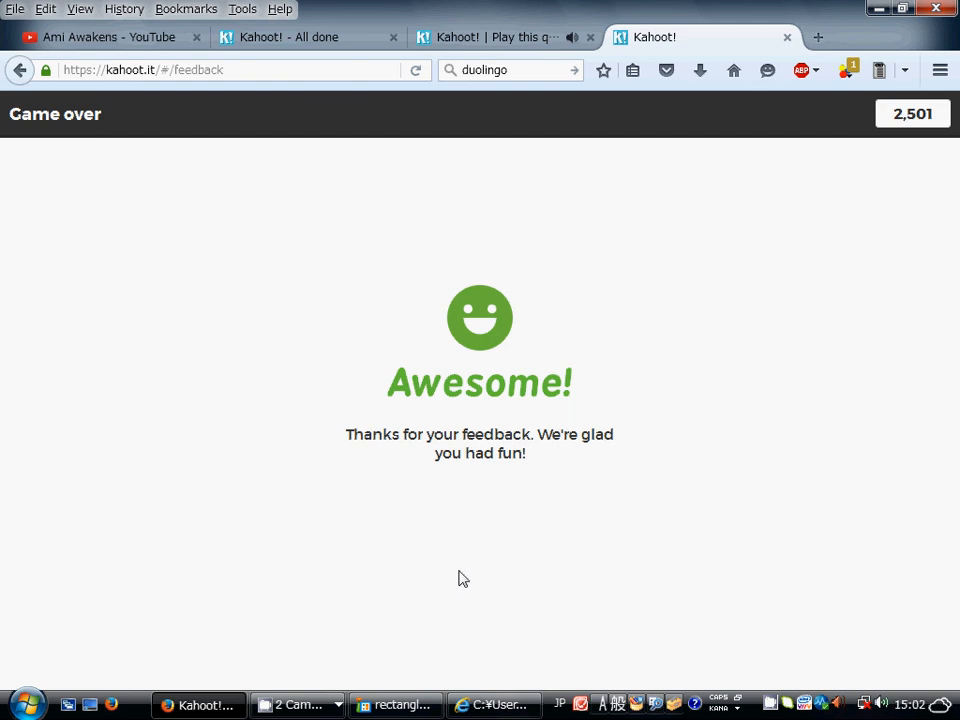
- Open the final results on the host and download the quiz results as a saved Excel file
left_click(446, 46)
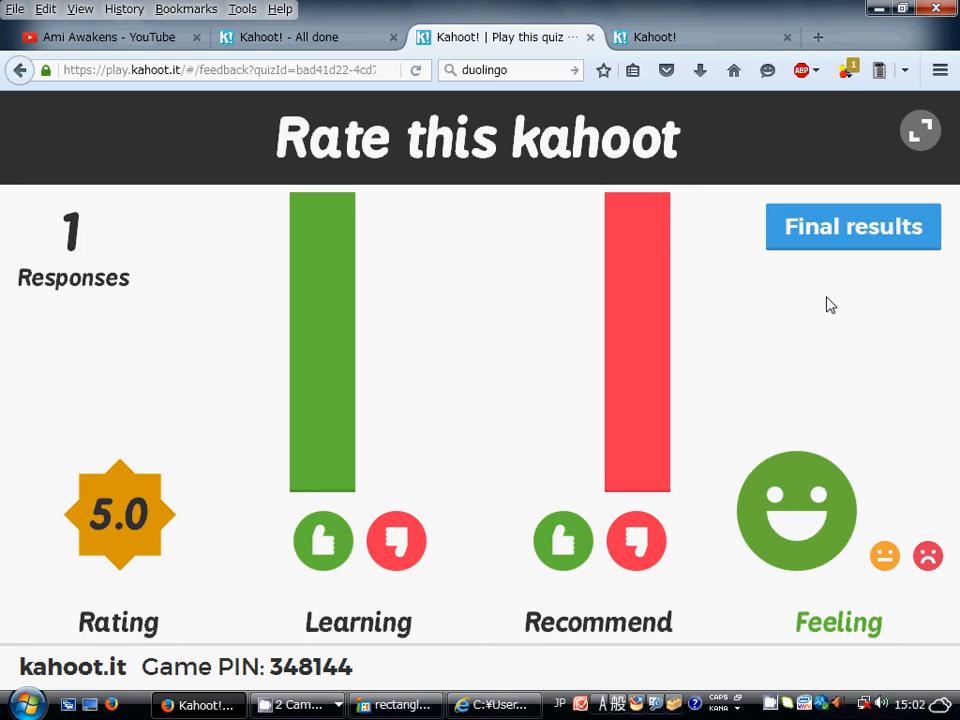
left_click(822, 232)
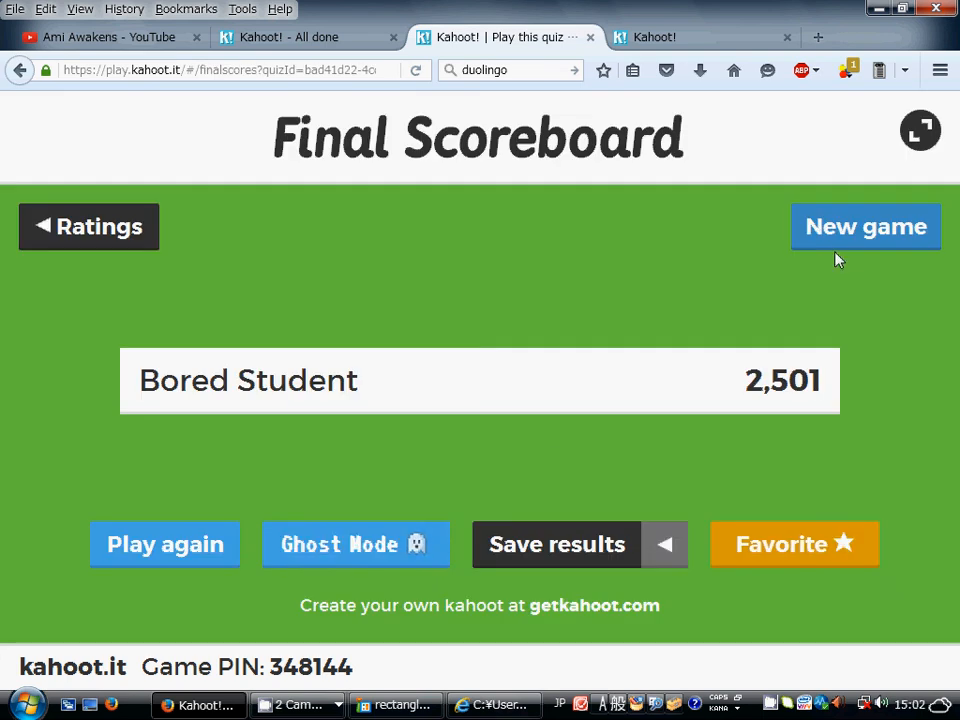
left_click(576, 555)
left_click(570, 462)
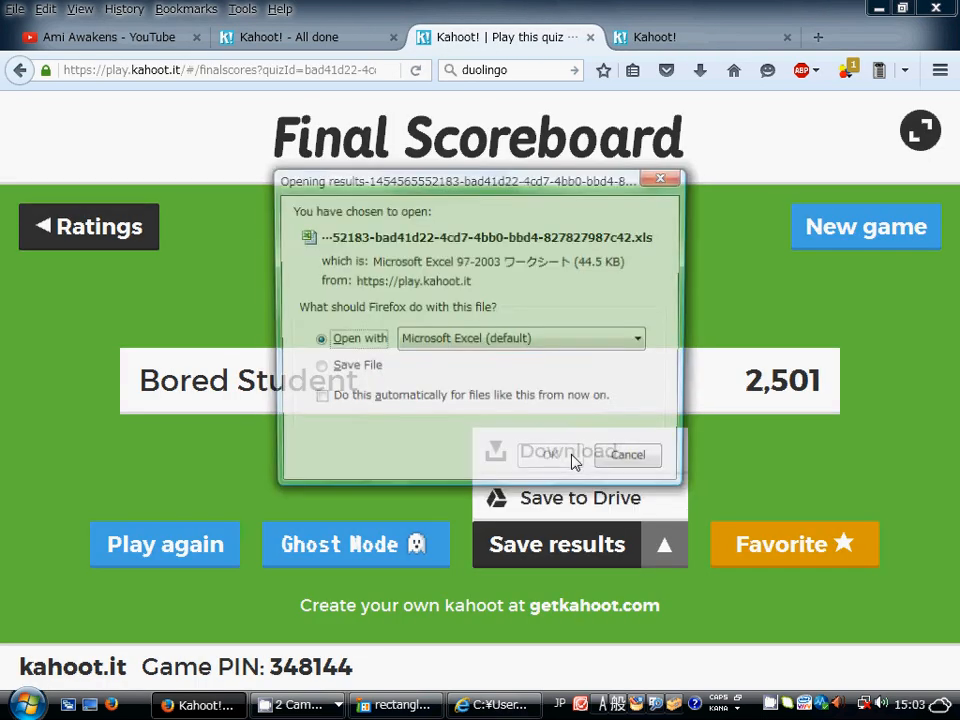
left_click(450, 368)
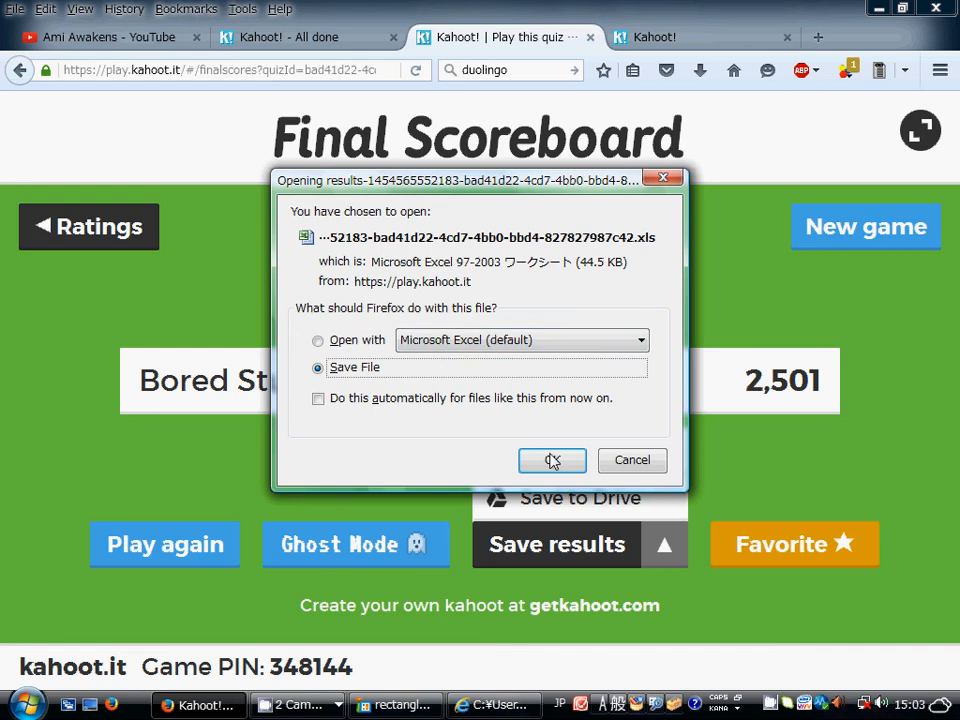
left_click(552, 460)
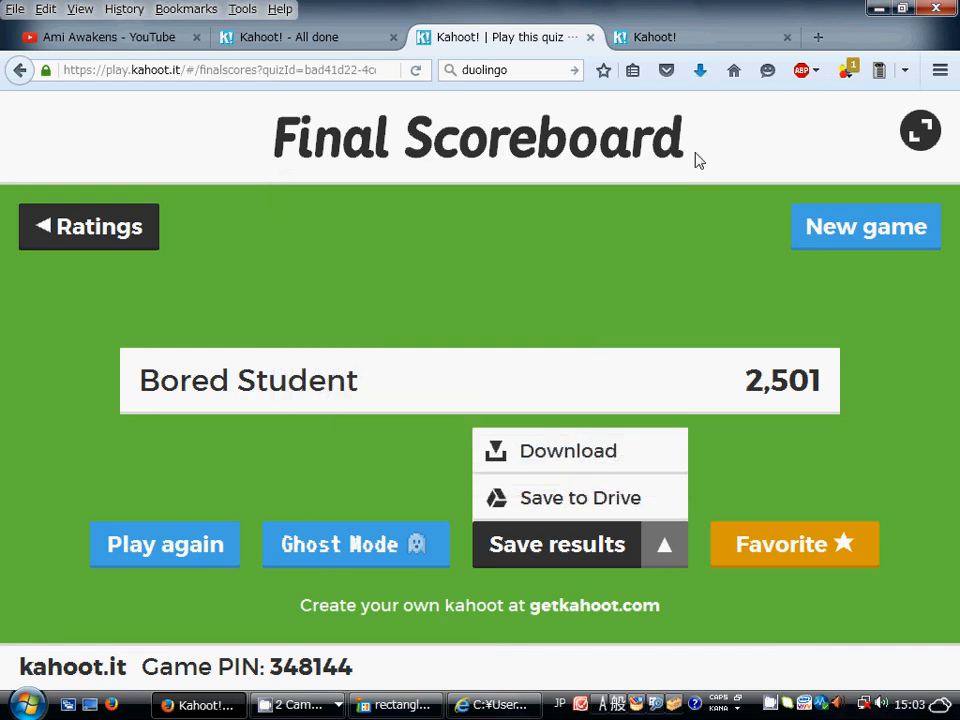
- Open the downloaded results file in Excel and examine the student's score, overall performance and per-question answers on the Overview sheet
left_click(705, 80)
left_click(613, 136)
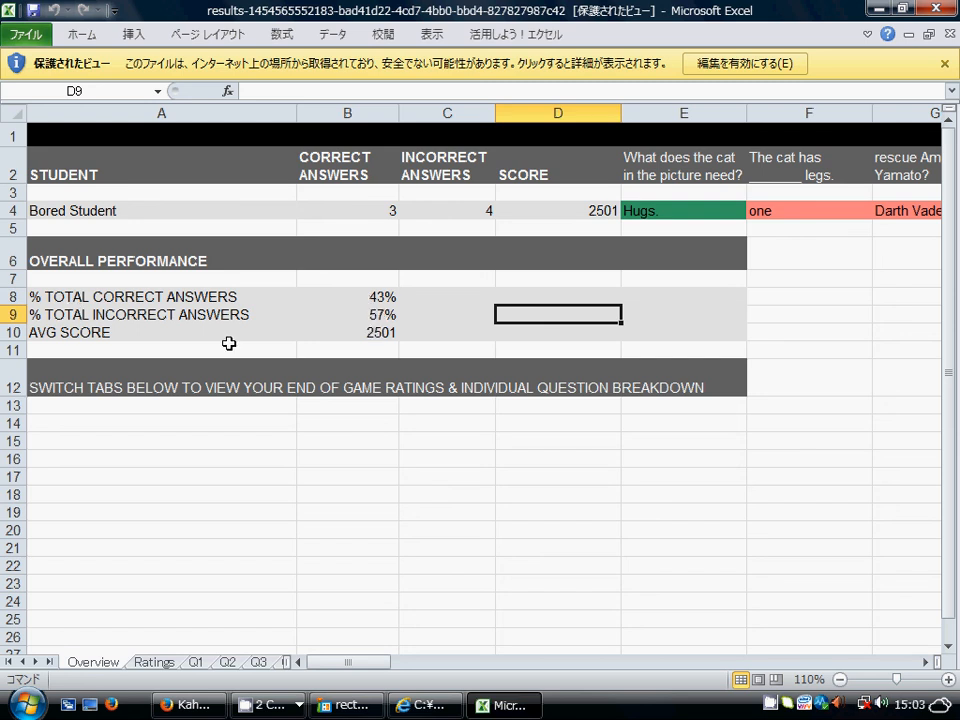
scroll(648, 325, "down", 1)
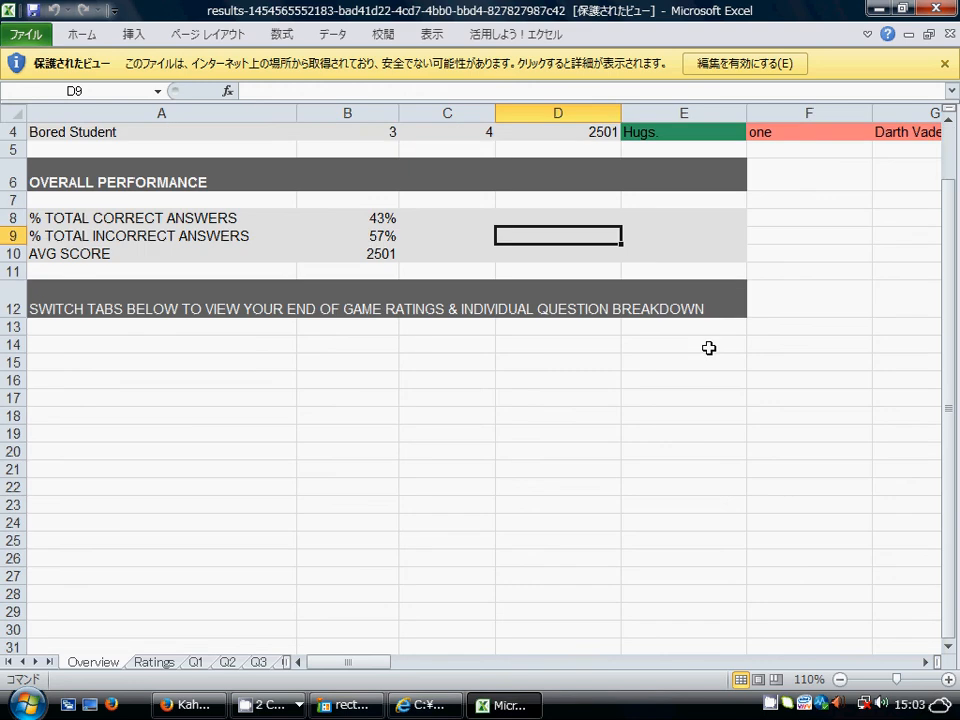
scroll(708, 347, "up", 1)
left_click(924, 663)
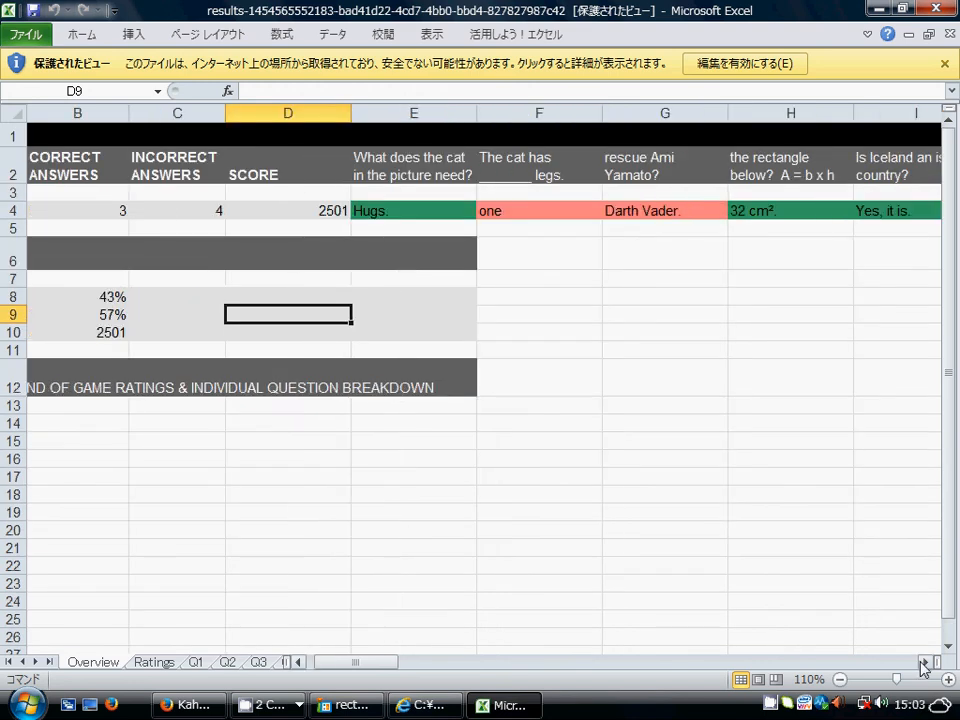
left_click(924, 663)
left_click(924, 663)
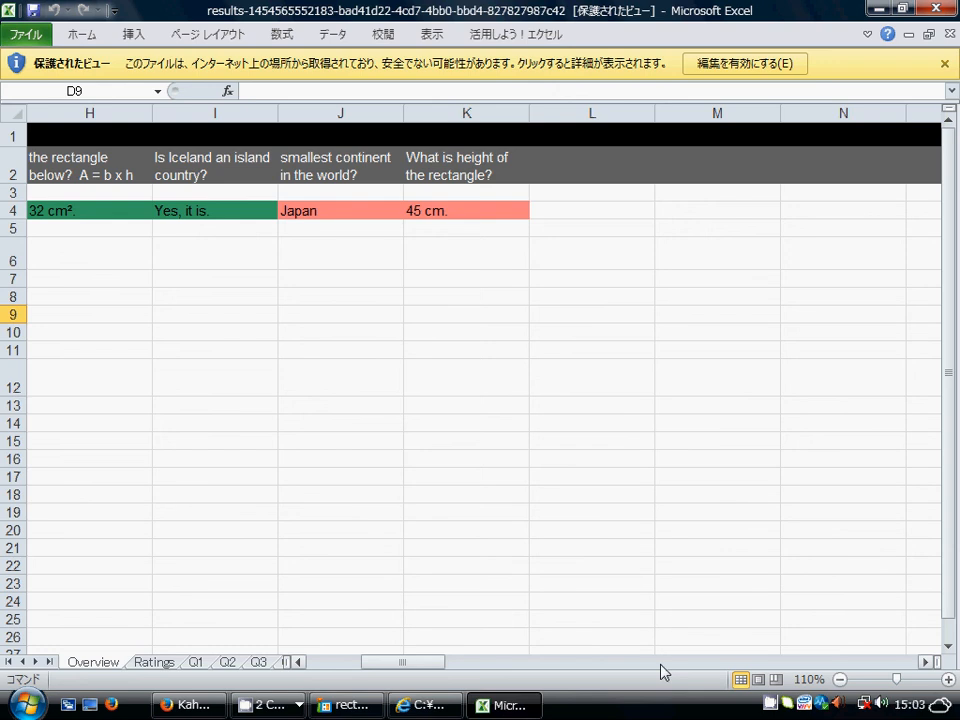
left_click_drag(403, 663, 330, 662)
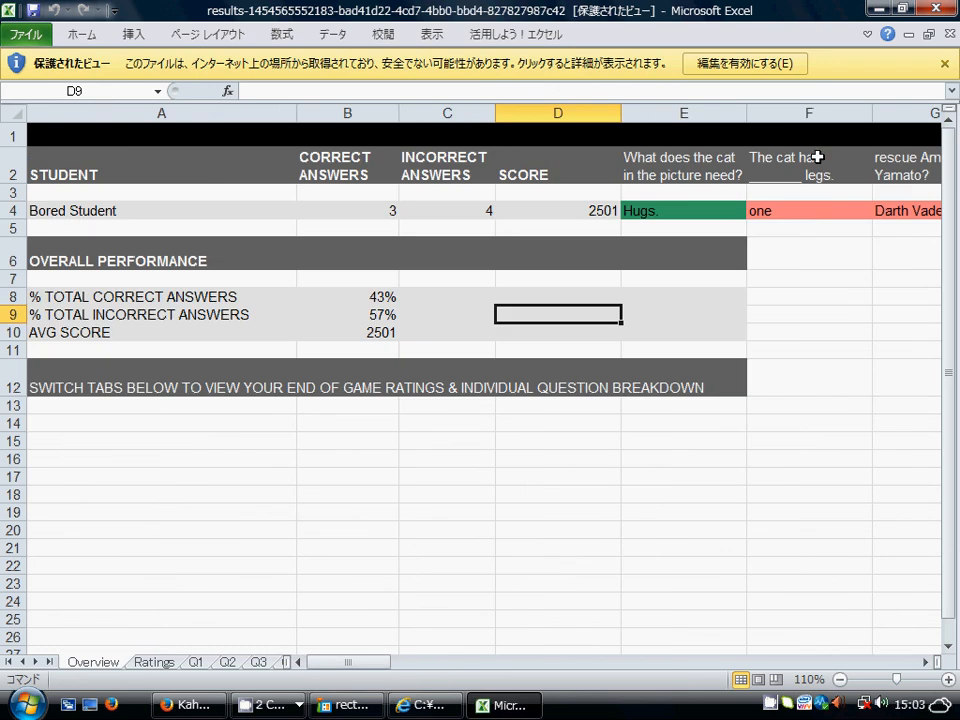
left_click_drag(345, 664, 390, 676)
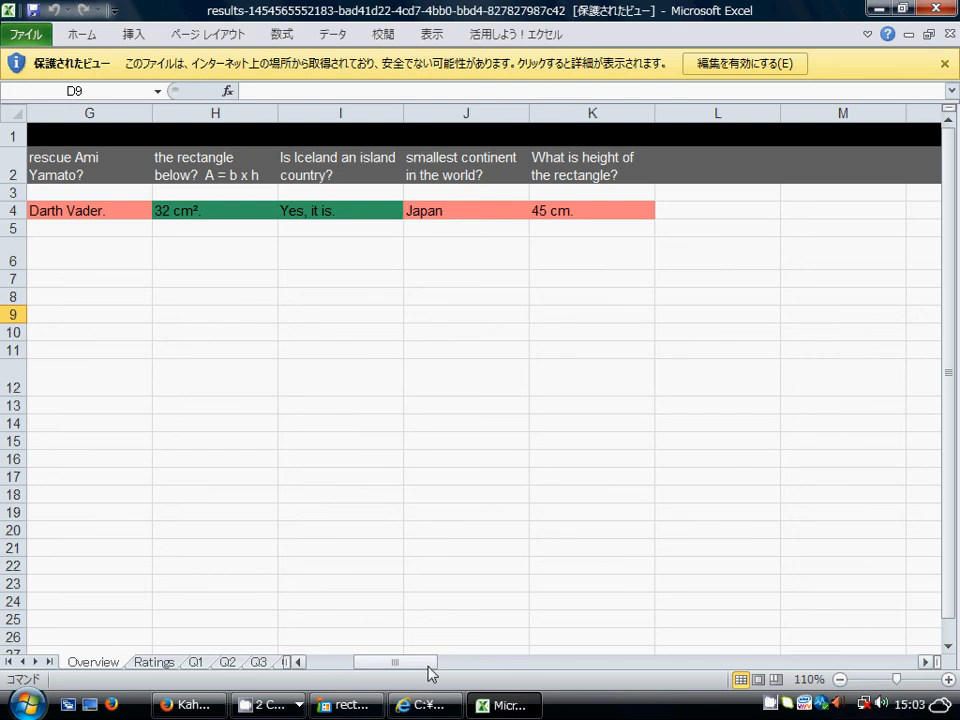
left_click_drag(428, 667, 347, 664)
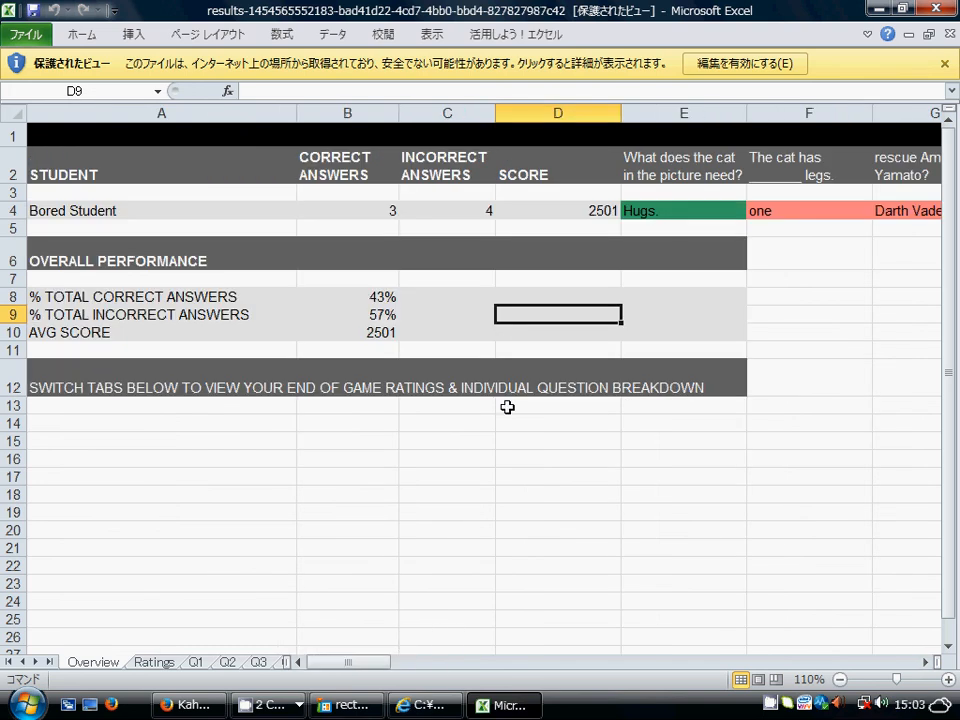
- Switch back to Kahoot in the browser and relaunch the quiz in Ghost Mode from the final scoreboard
left_click(195, 708)
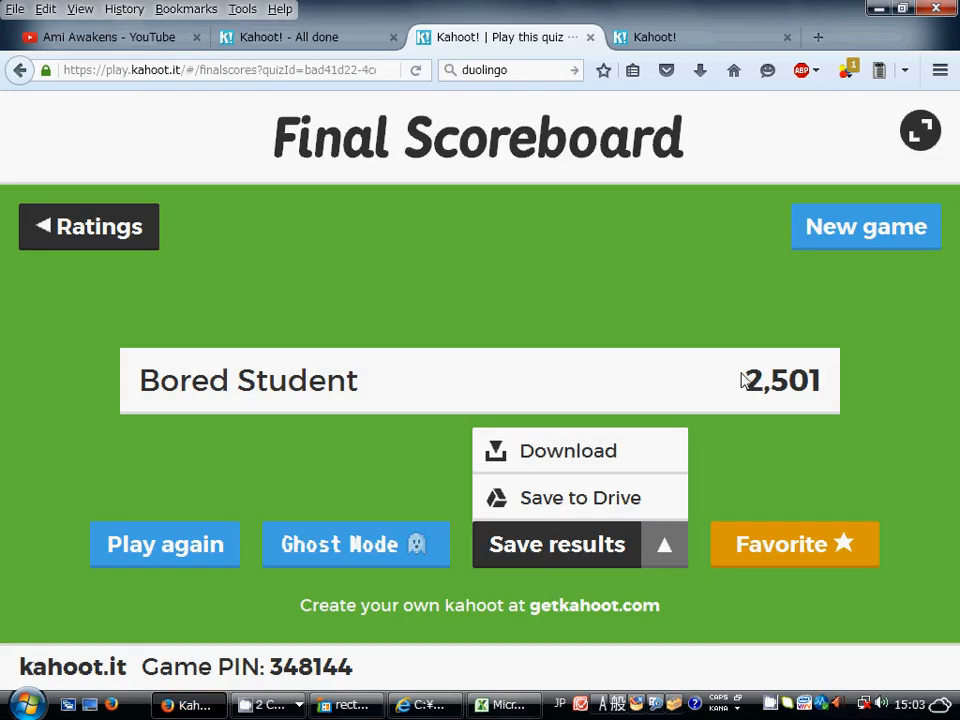
left_click(346, 552)
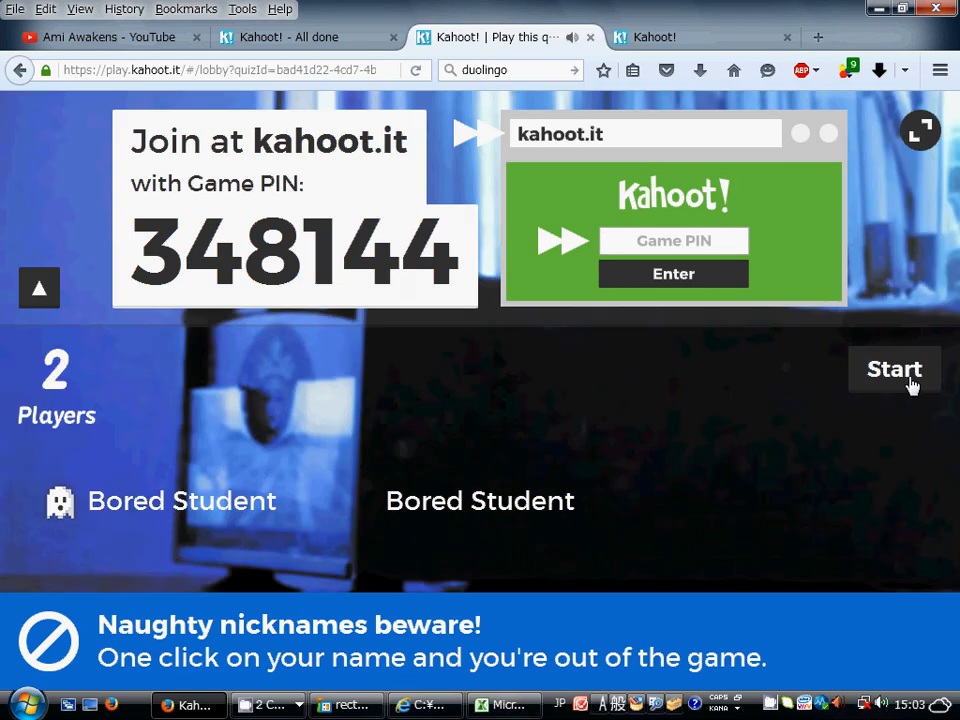
- Start the Ghost Mode game on the host and answer question 1 as the player with the blue diamond, 45 cm
left_click(894, 370)
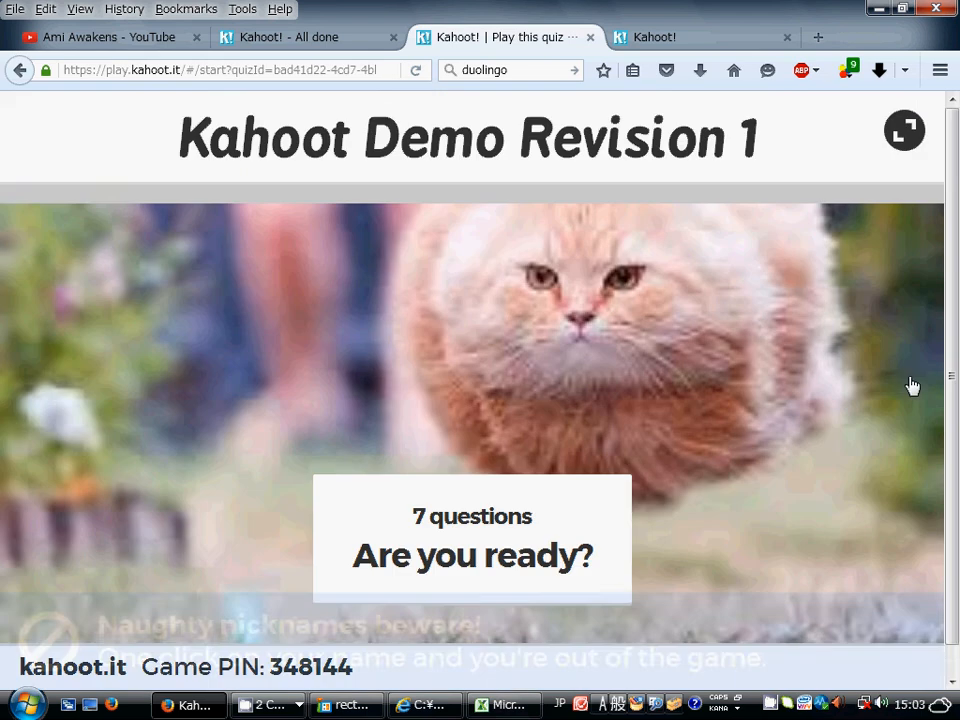
scroll(712, 488, "down", 1)
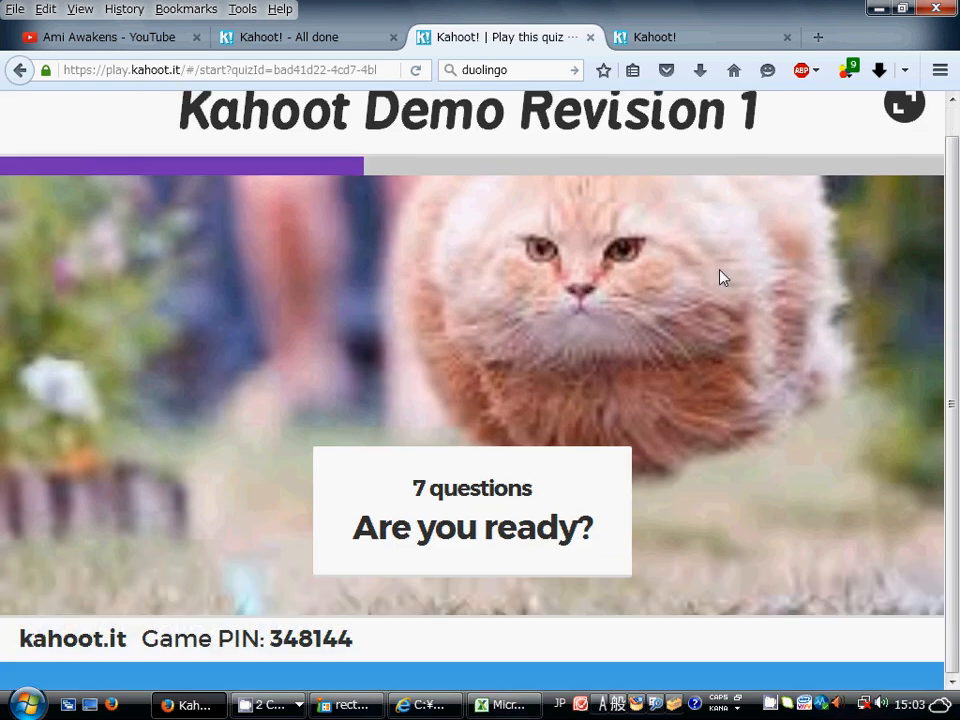
left_click(654, 38)
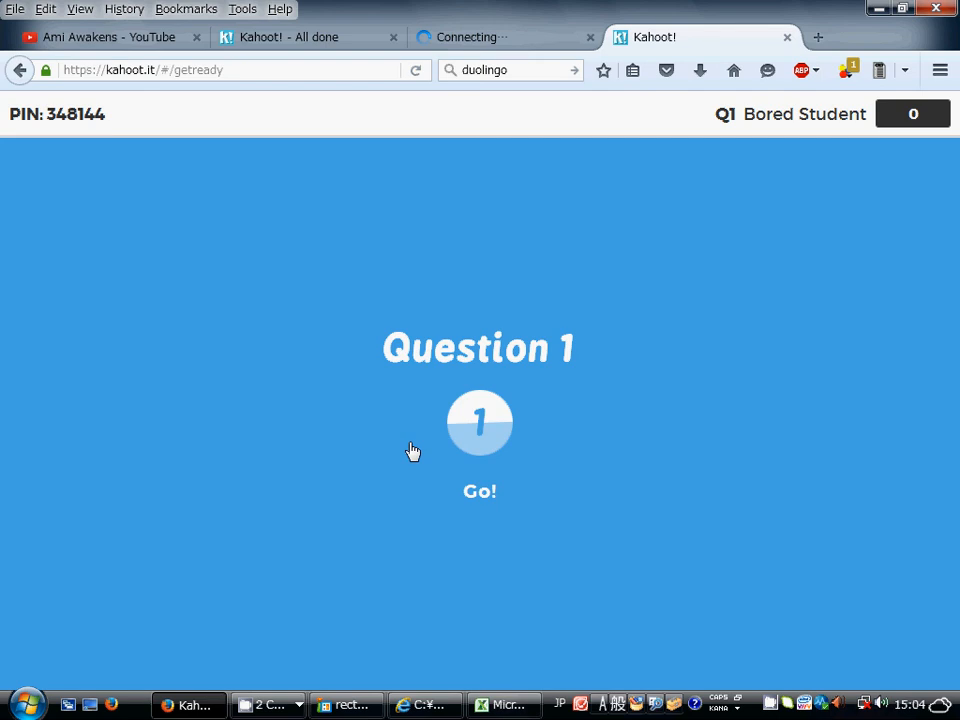
left_click(640, 314)
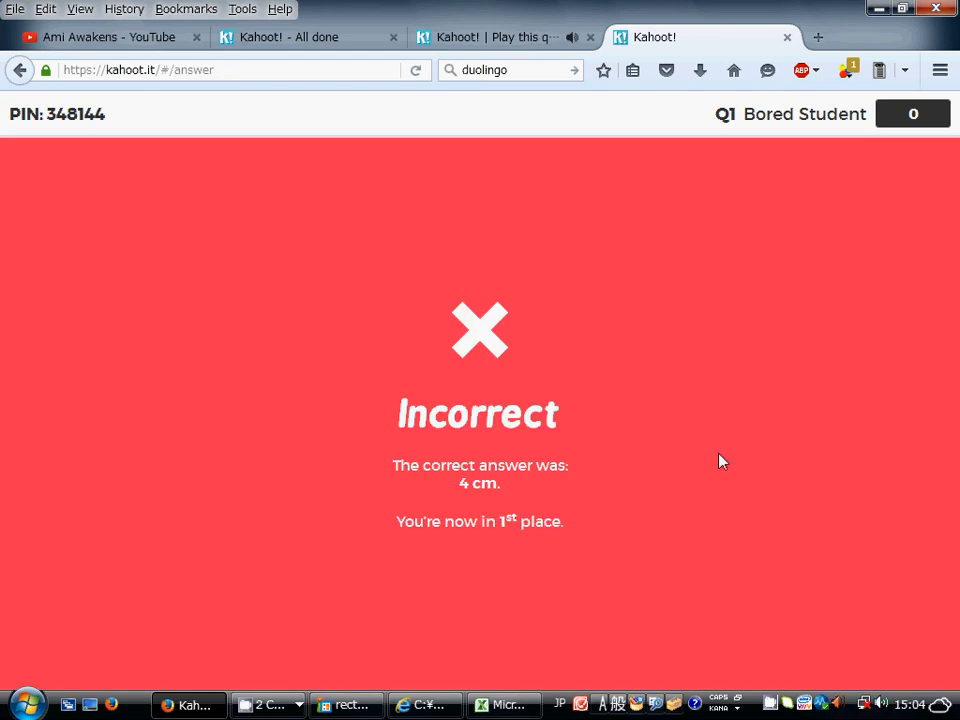
- Compare the question 1 results in the host and player views and bring up the host's scoreboard with the ghost player
left_click(521, 40)
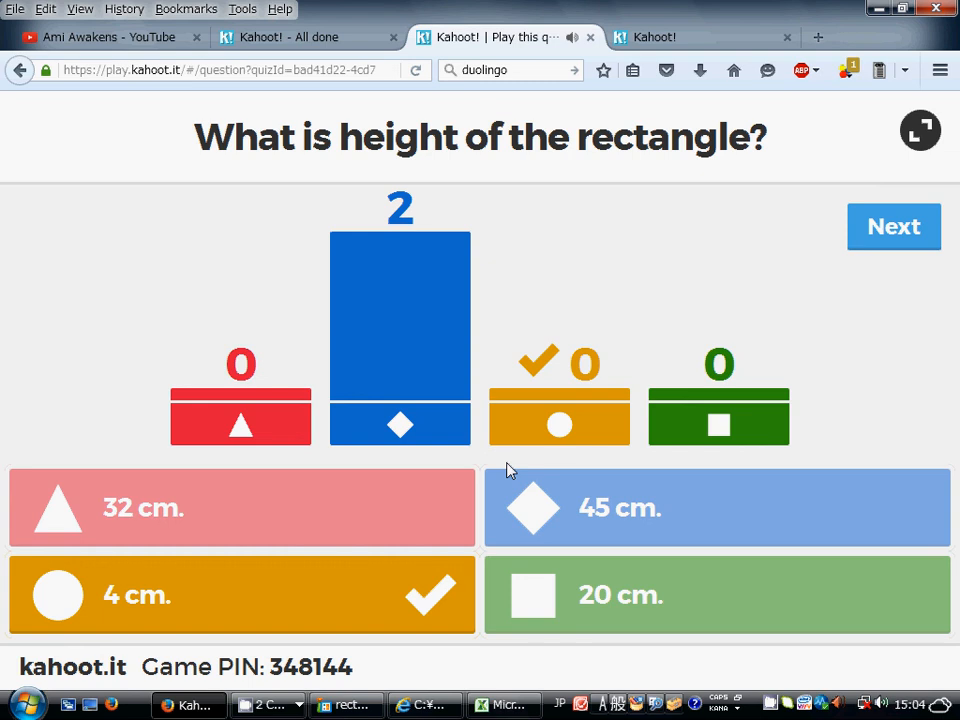
key("ctrl+Tab")
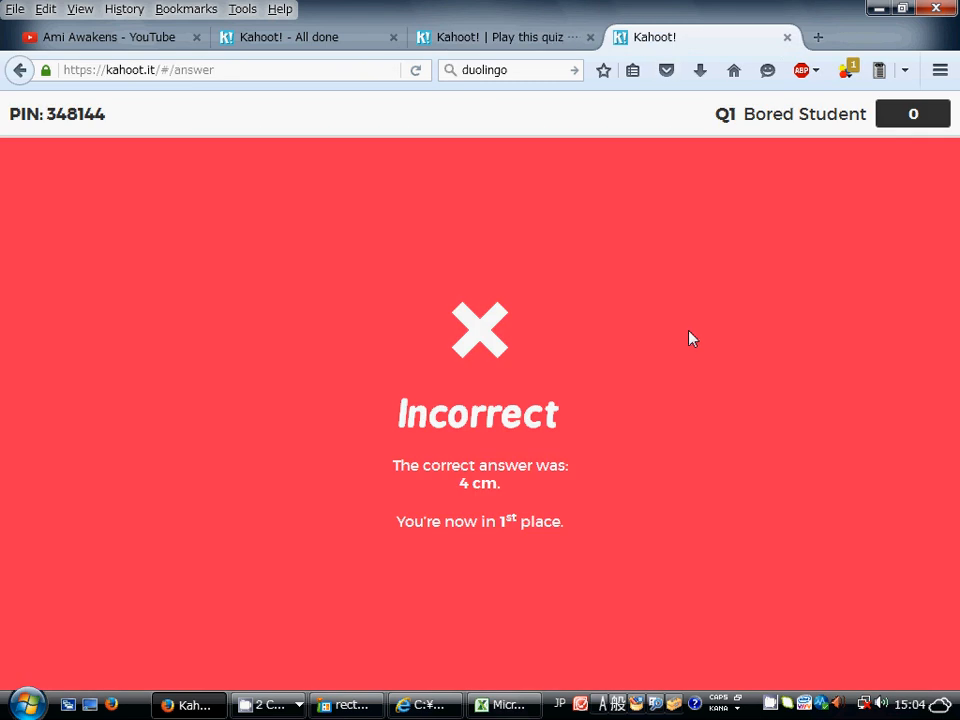
key("ctrl+shift+Tab")
left_click(851, 227)
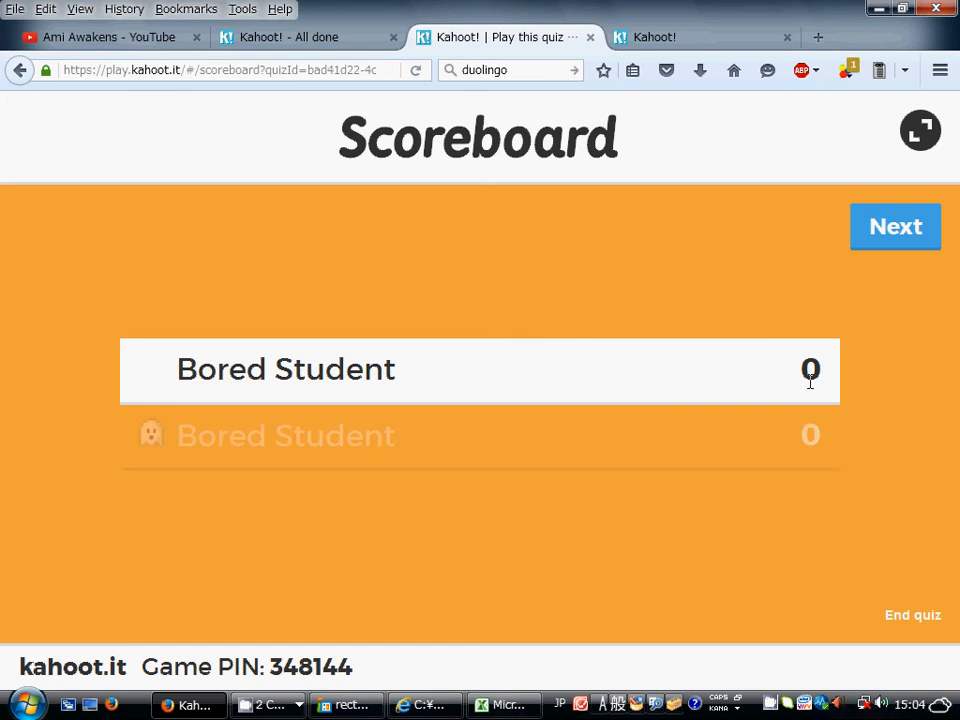
left_click(657, 36)
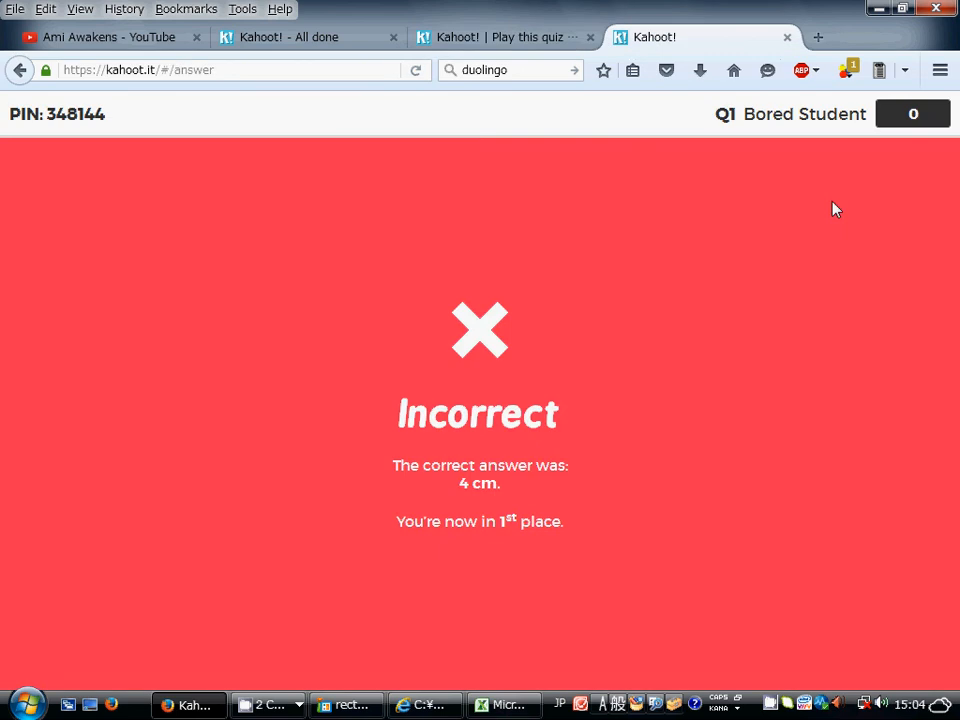
- Advance the host to question 2 and answer it as the player with the yellow circle, Hugs
key("ctrl+shift+Tab")
left_click(885, 236)
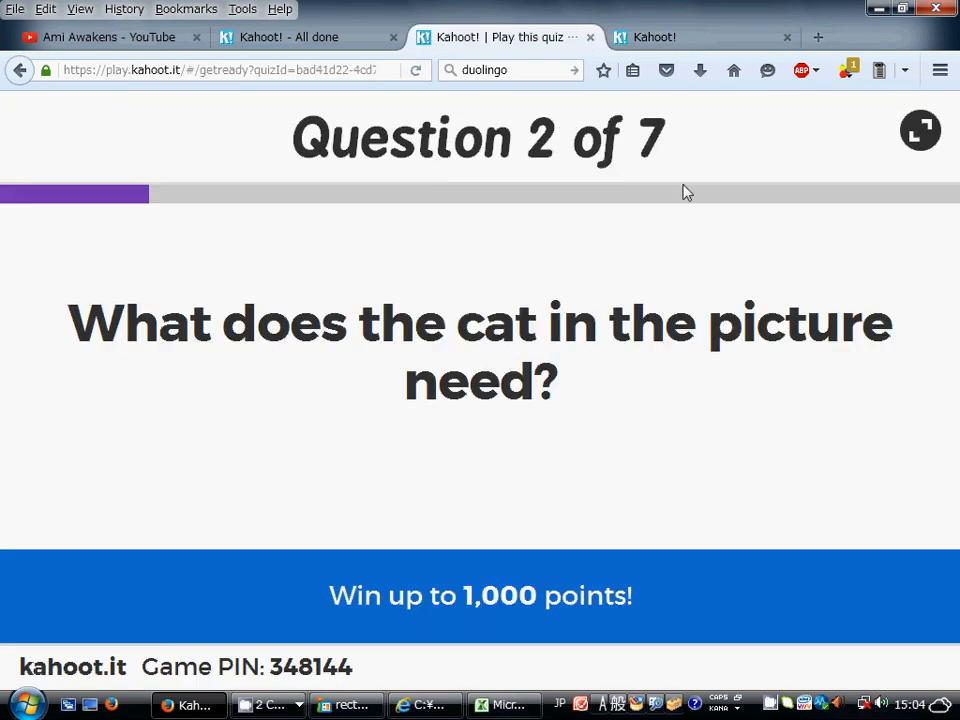
left_click(645, 40)
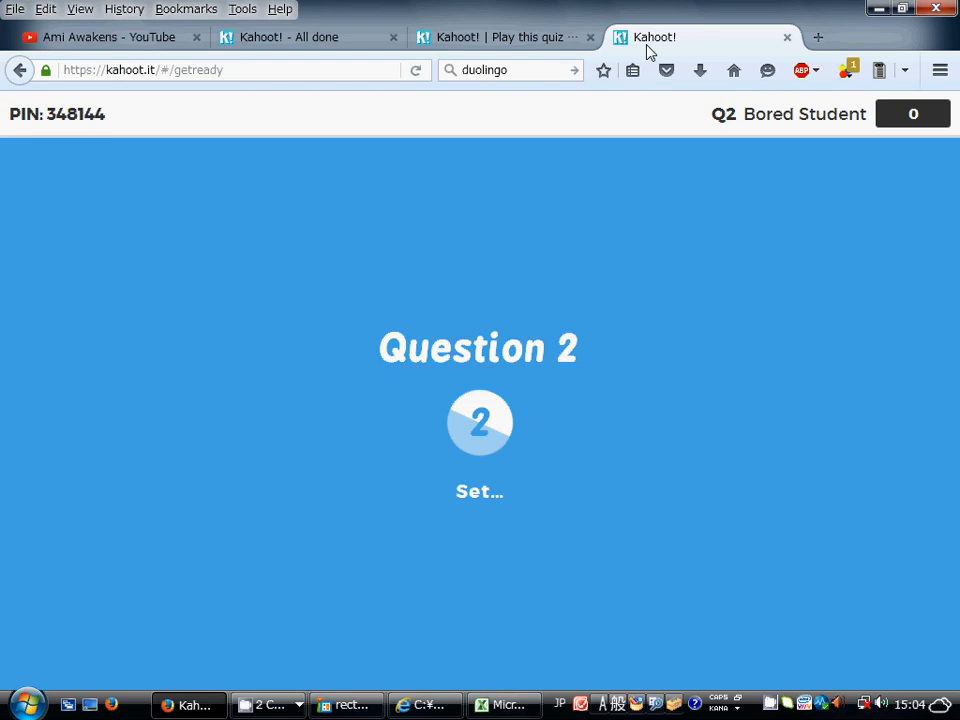
left_click(527, 44)
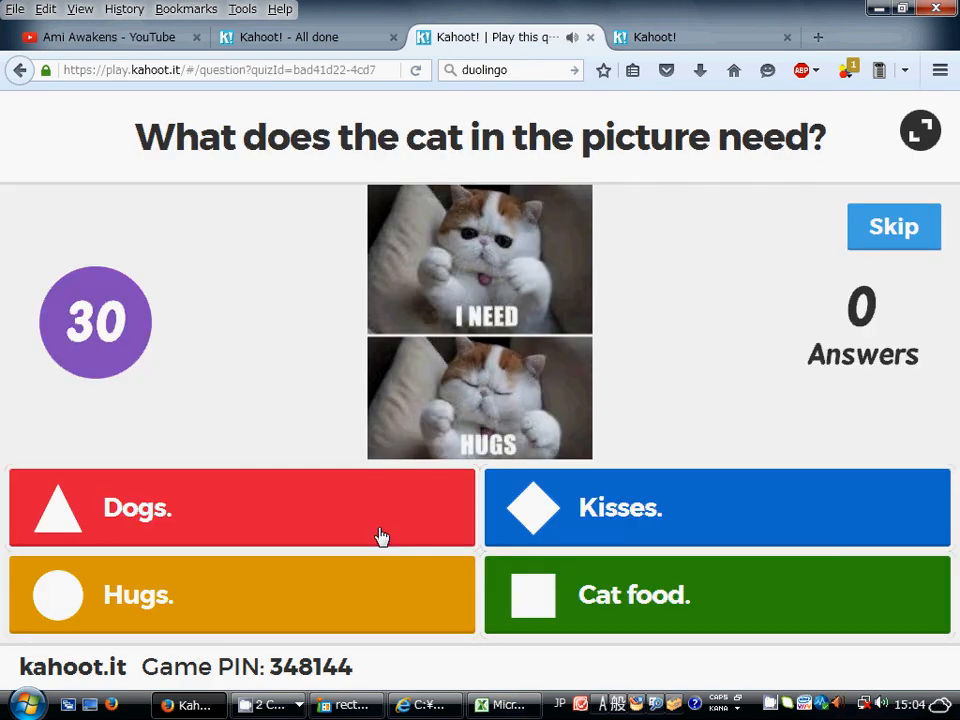
key("ctrl+Tab")
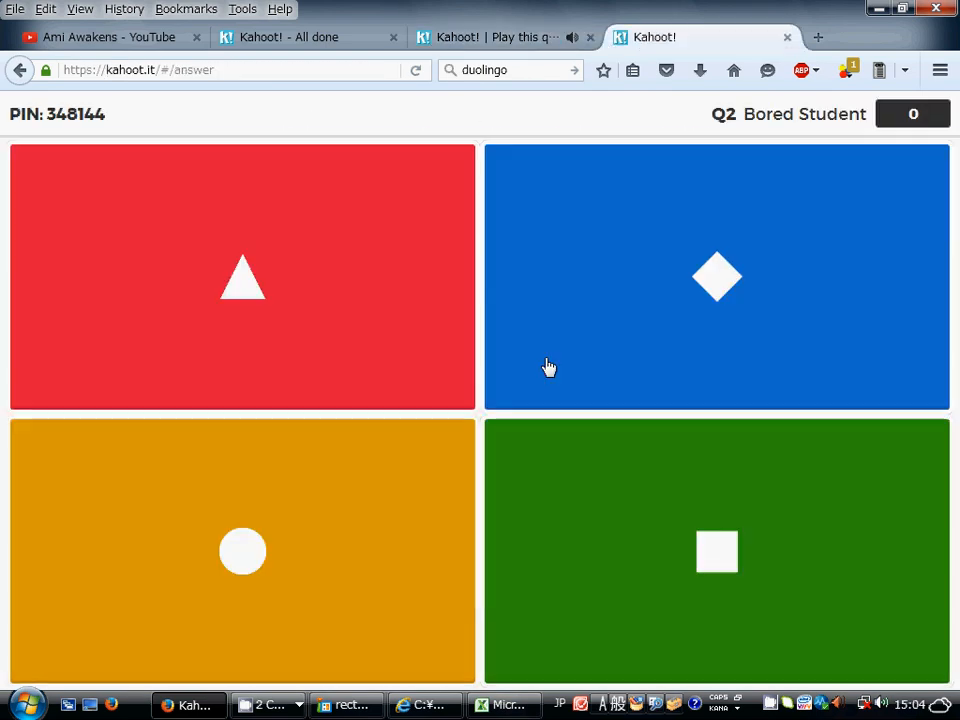
left_click(549, 368)
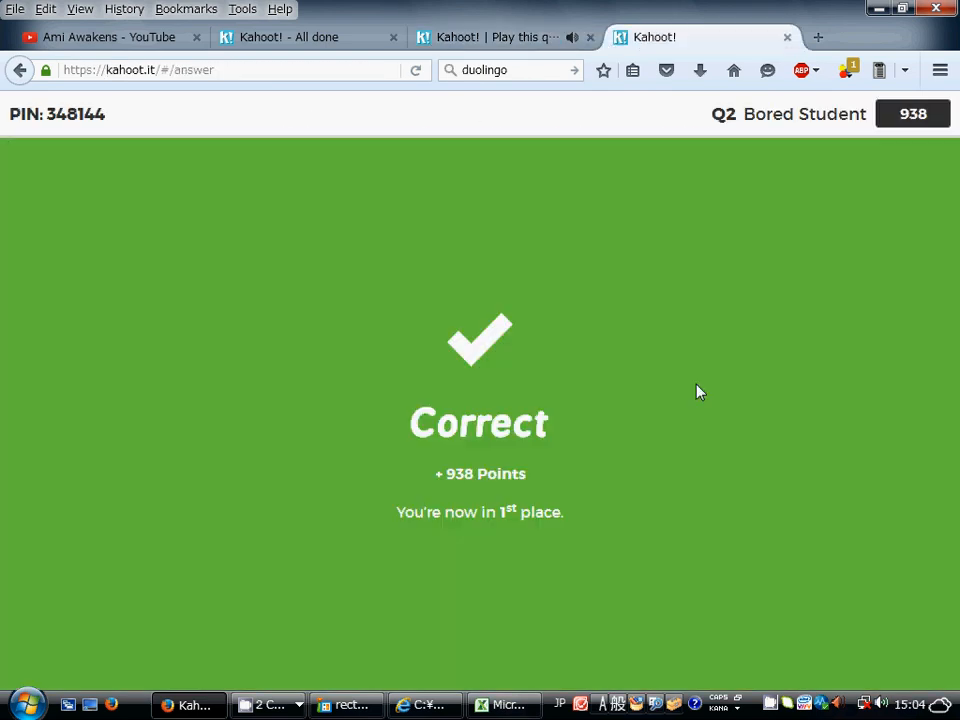
- Open the question 2 scoreboard on the host and compare it with the player's own result
left_click(505, 36)
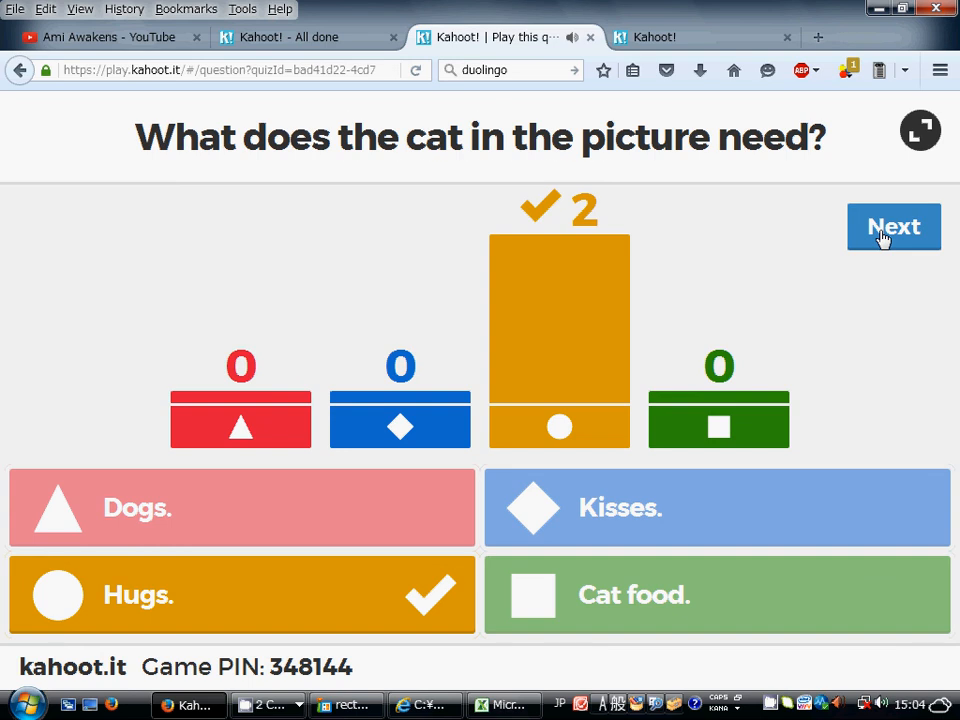
left_click(883, 236)
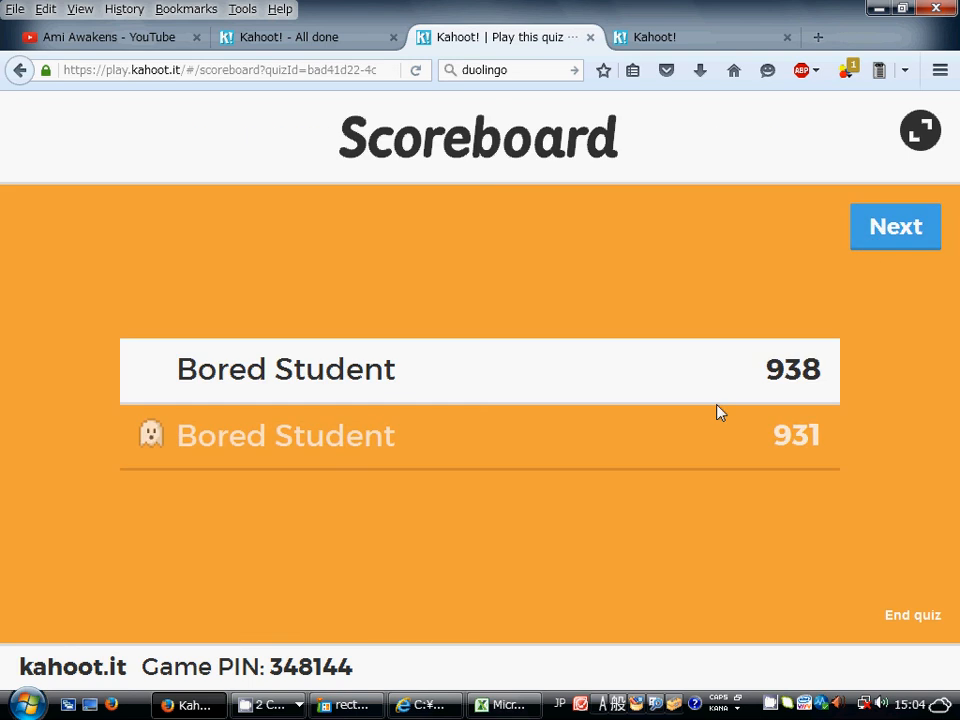
left_click(677, 35)
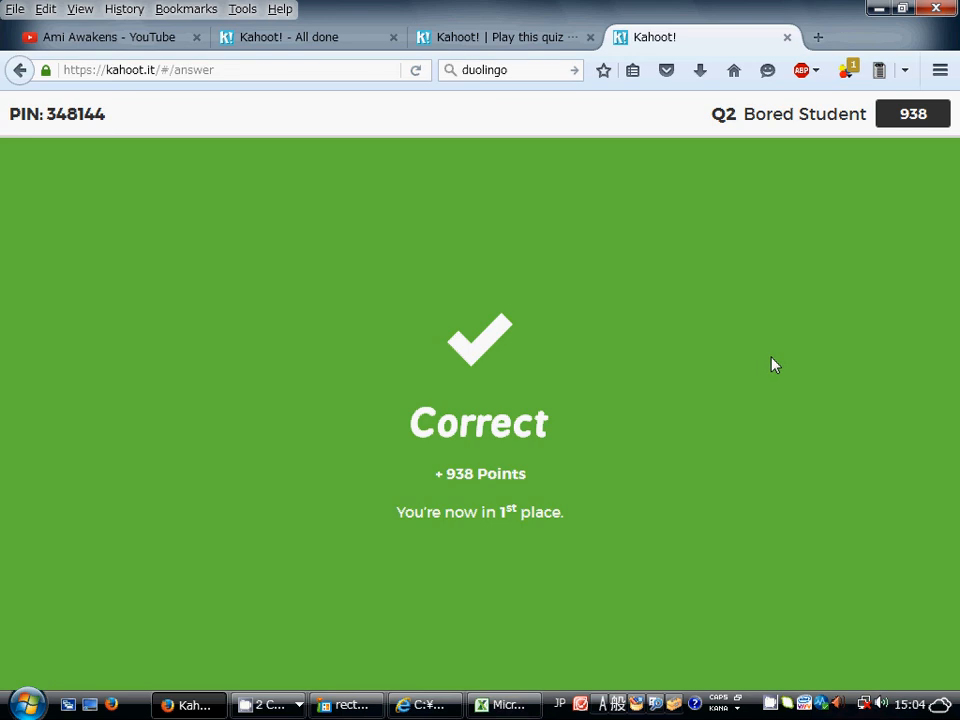
- Advance the host to question 3 and close the player's page without answering, confirming that the page is left
left_click(509, 40)
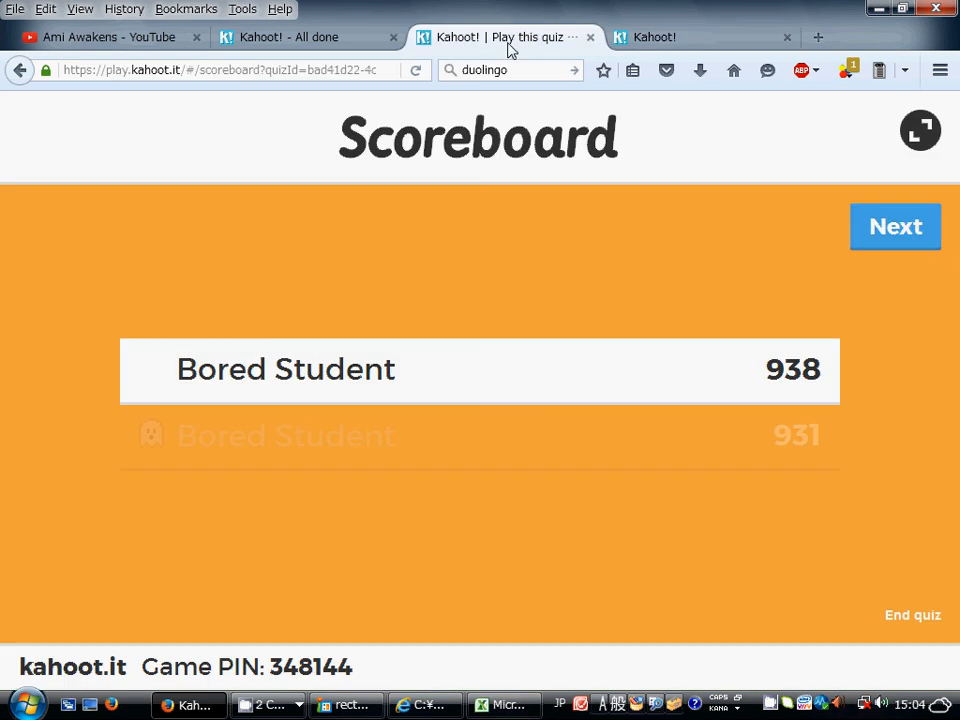
left_click(863, 231)
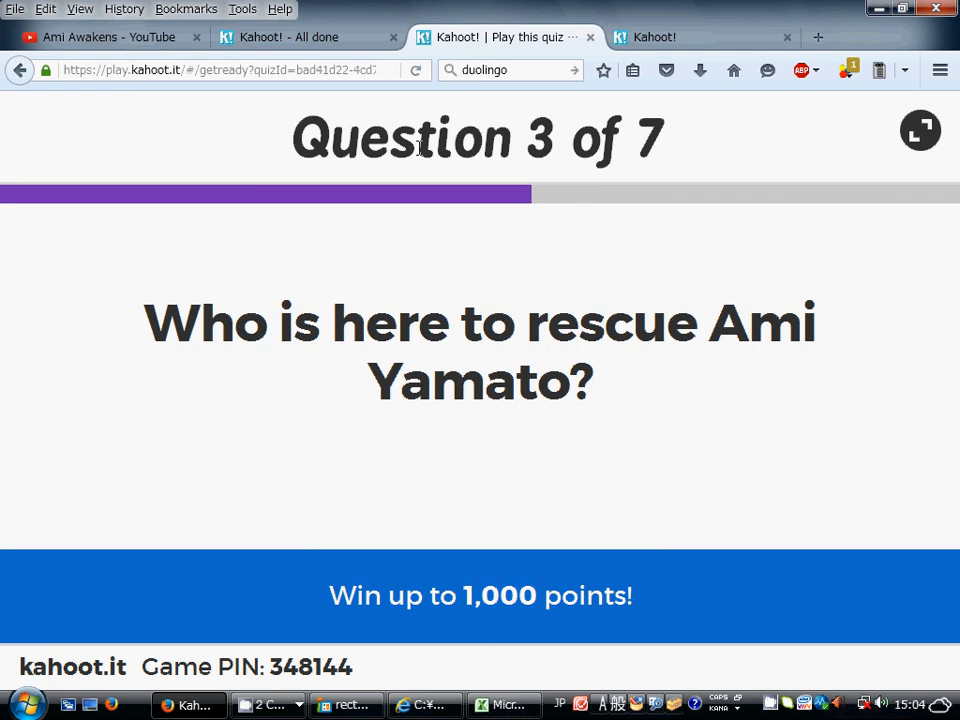
left_click(658, 38)
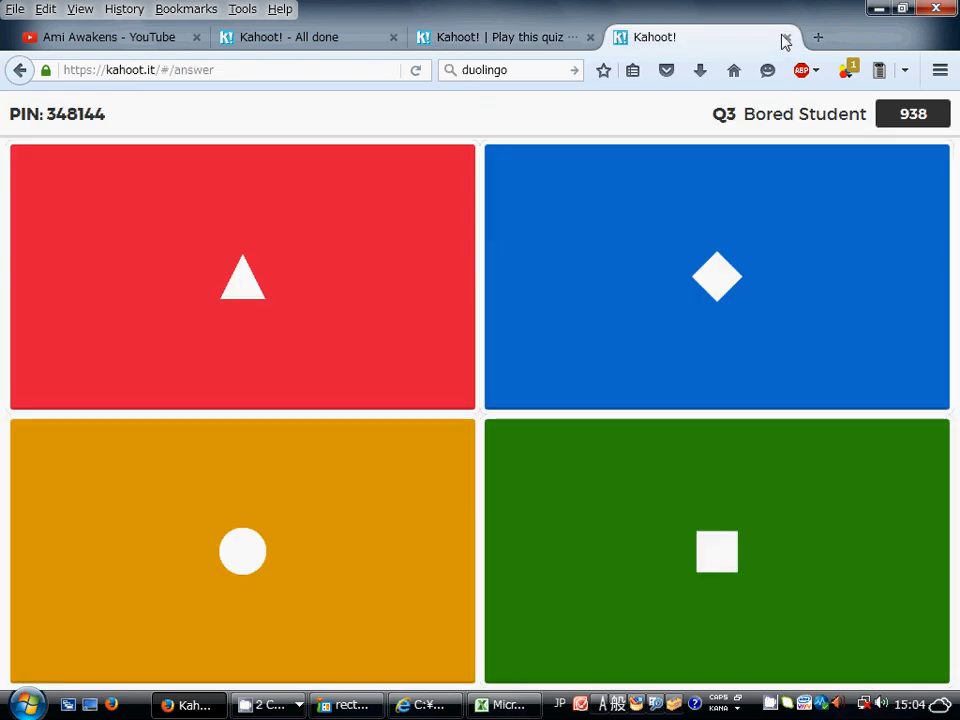
left_click(786, 39)
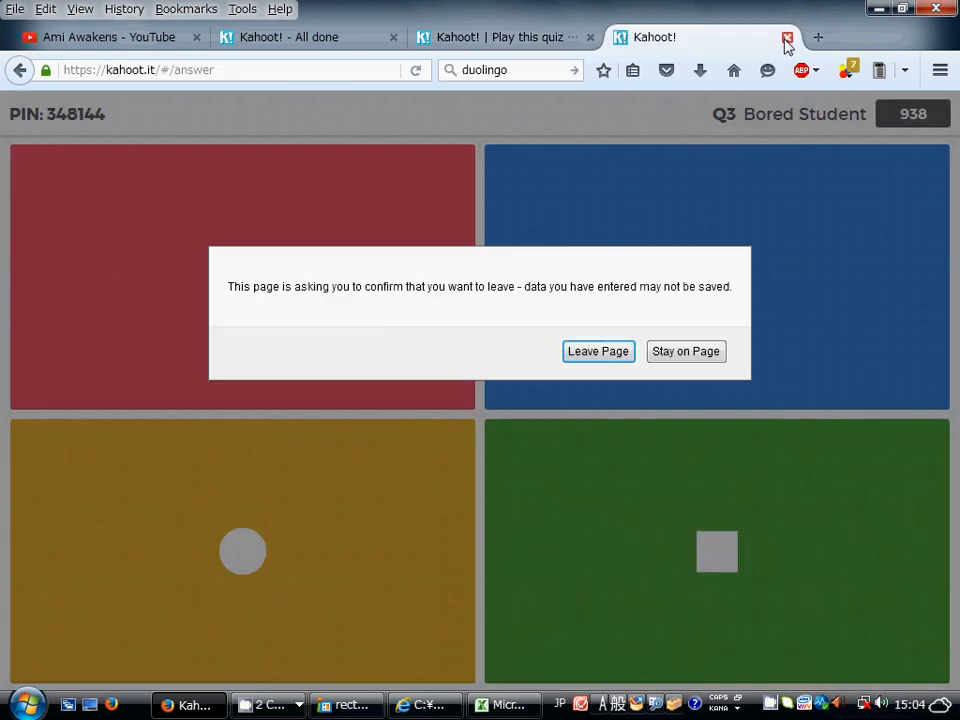
left_click(604, 355)
- End the quiz early from the host's scoreboard and close the game page, confirming that it is left
left_click(925, 238)
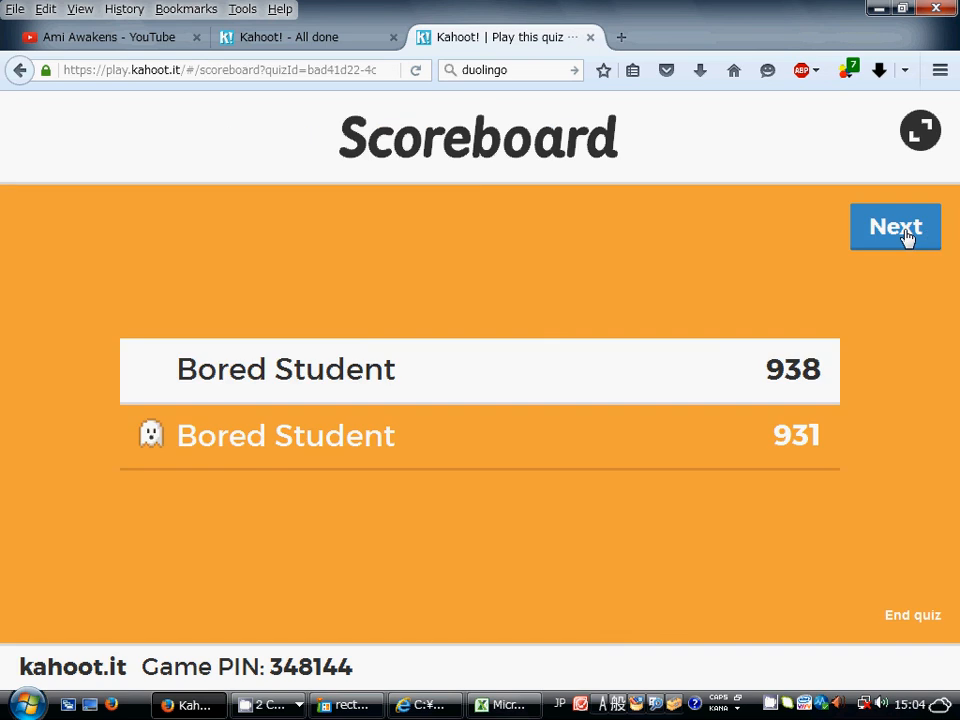
left_click(911, 617)
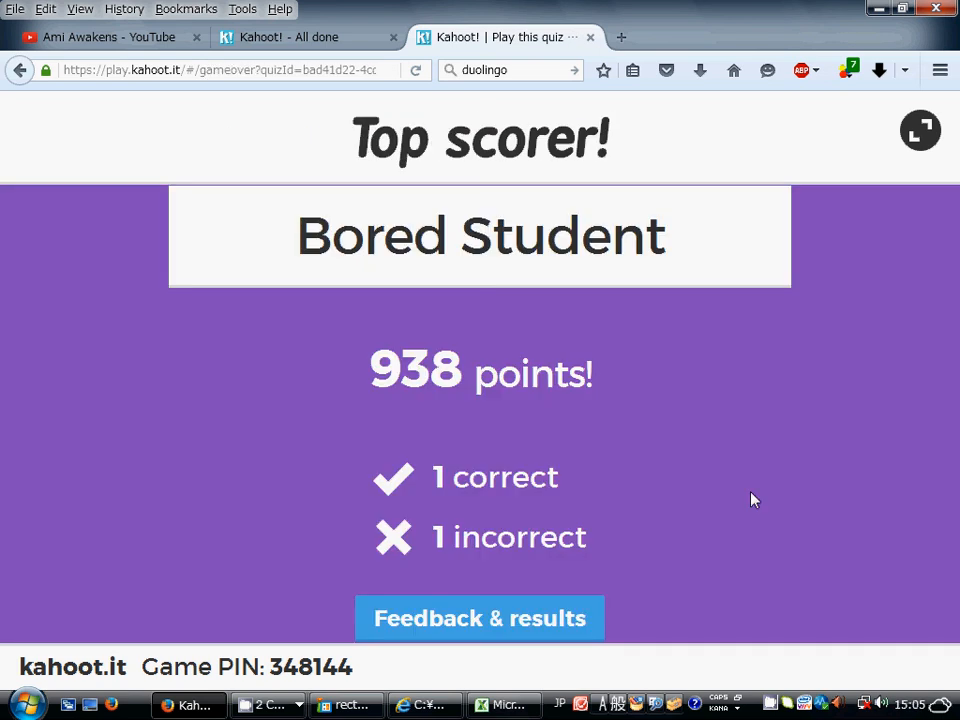
left_click(590, 38)
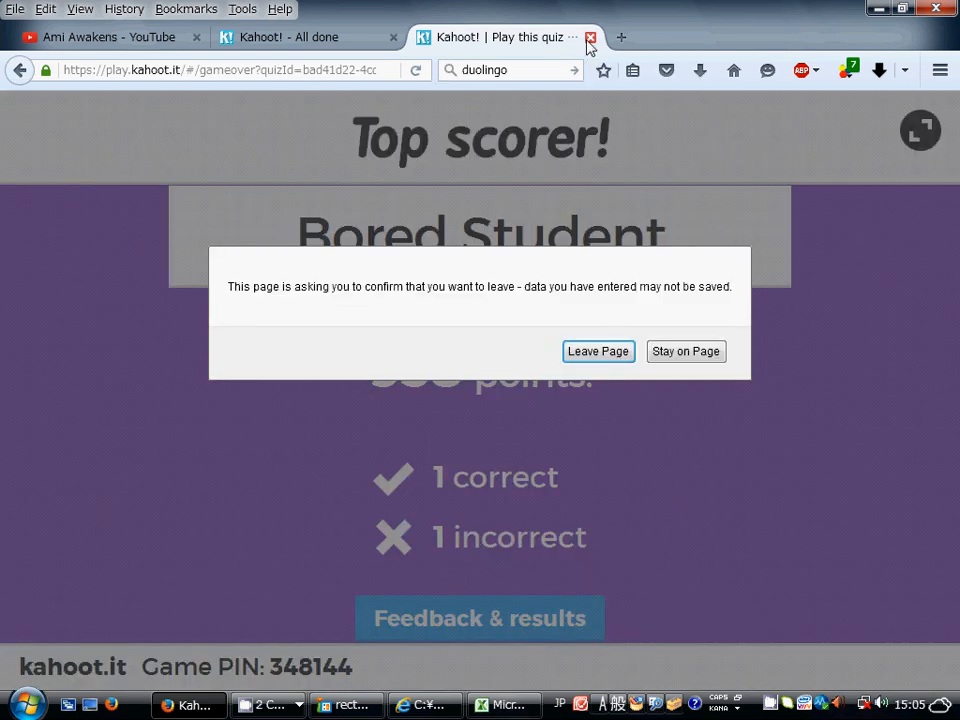
left_click(617, 358)
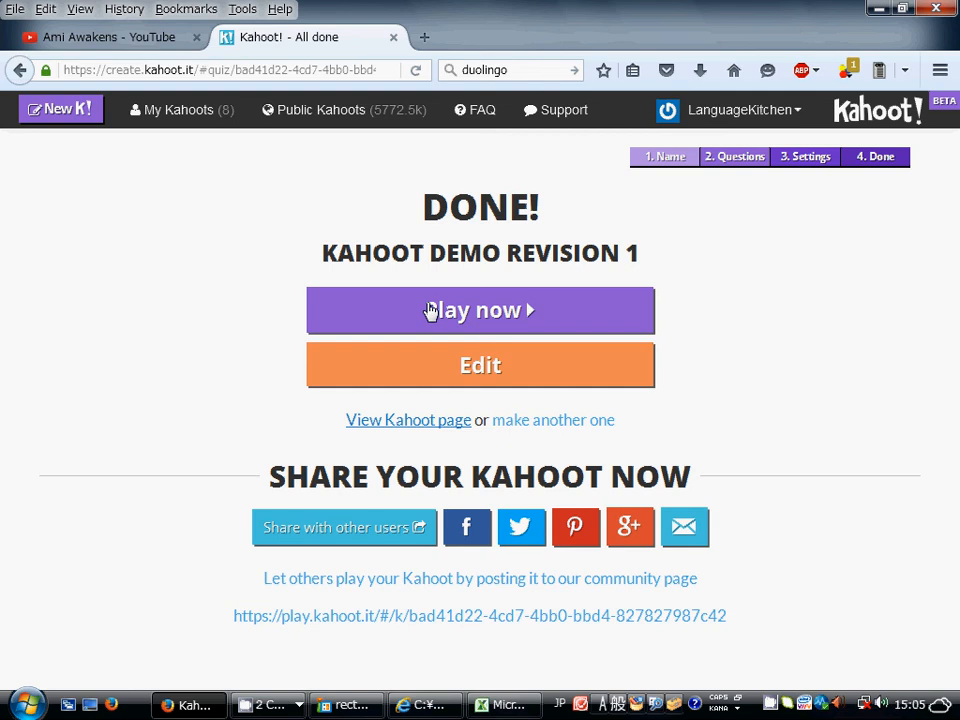
- Open the public Kahoots and look through the list of featured quizzes
left_click(311, 118)
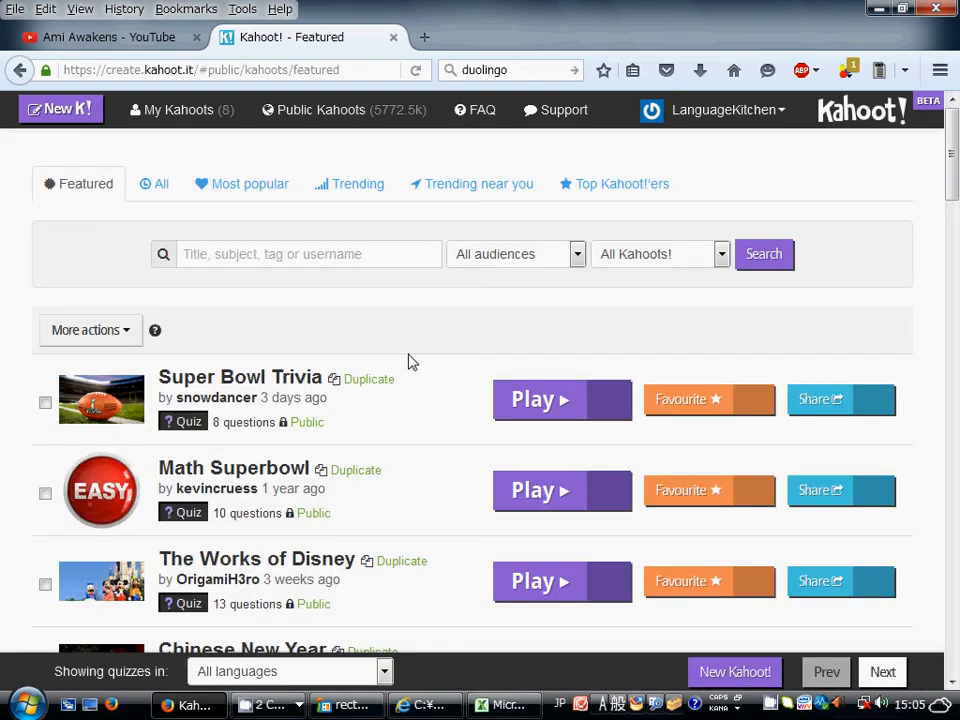
scroll(409, 361, "down", 5)
scroll(409, 361, "down", 5)
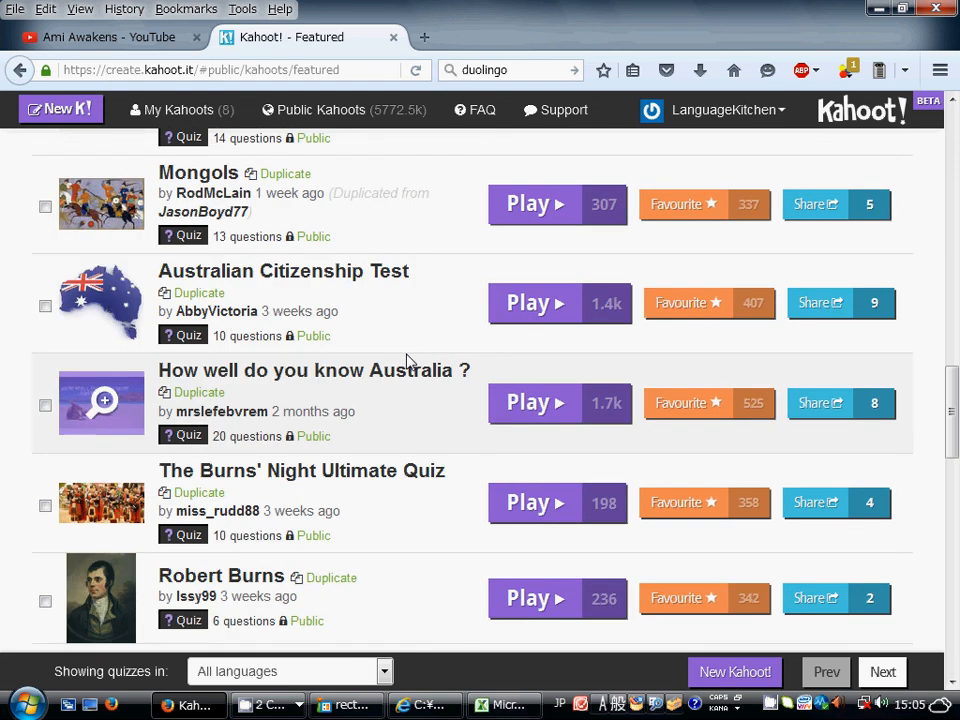
scroll(409, 361, "down", 5)
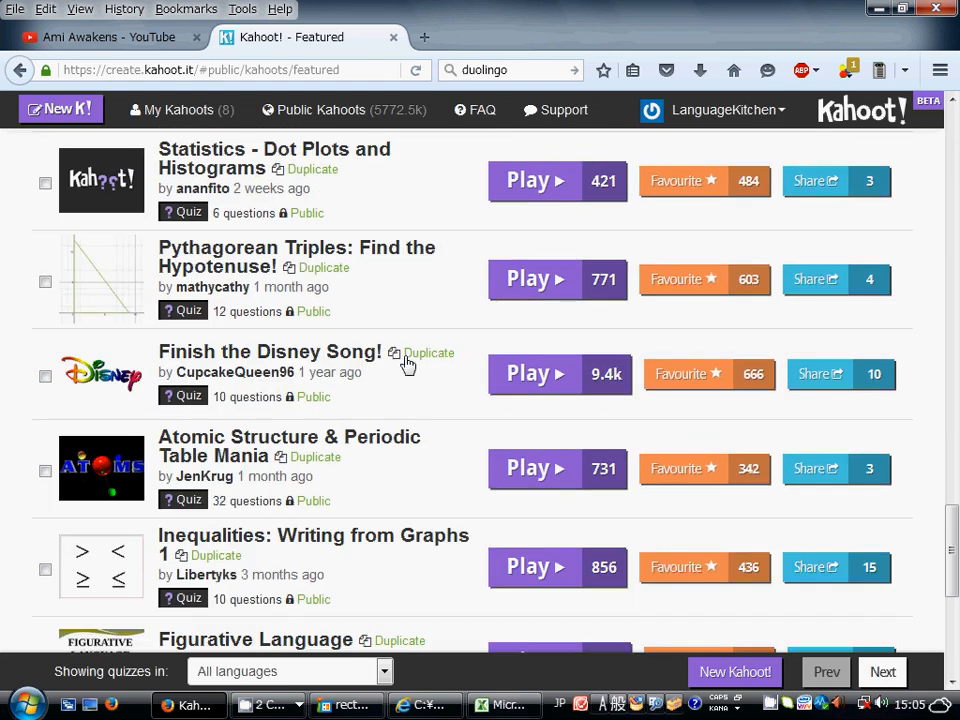
scroll(407, 364, "down", 5)
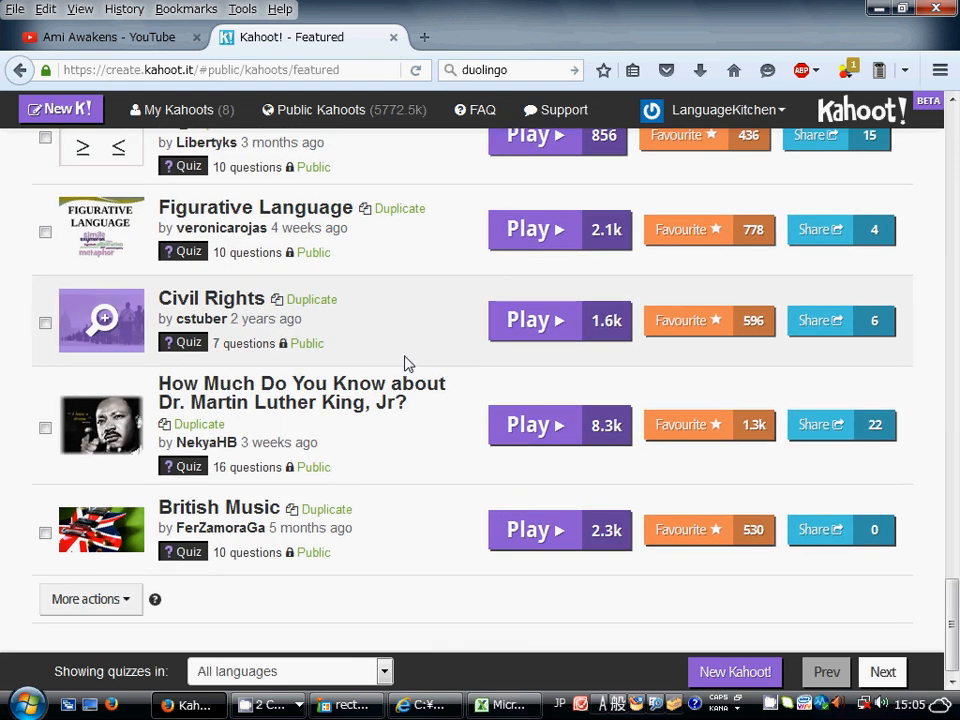
scroll(407, 364, "up", 10)
scroll(407, 364, "up", 5)
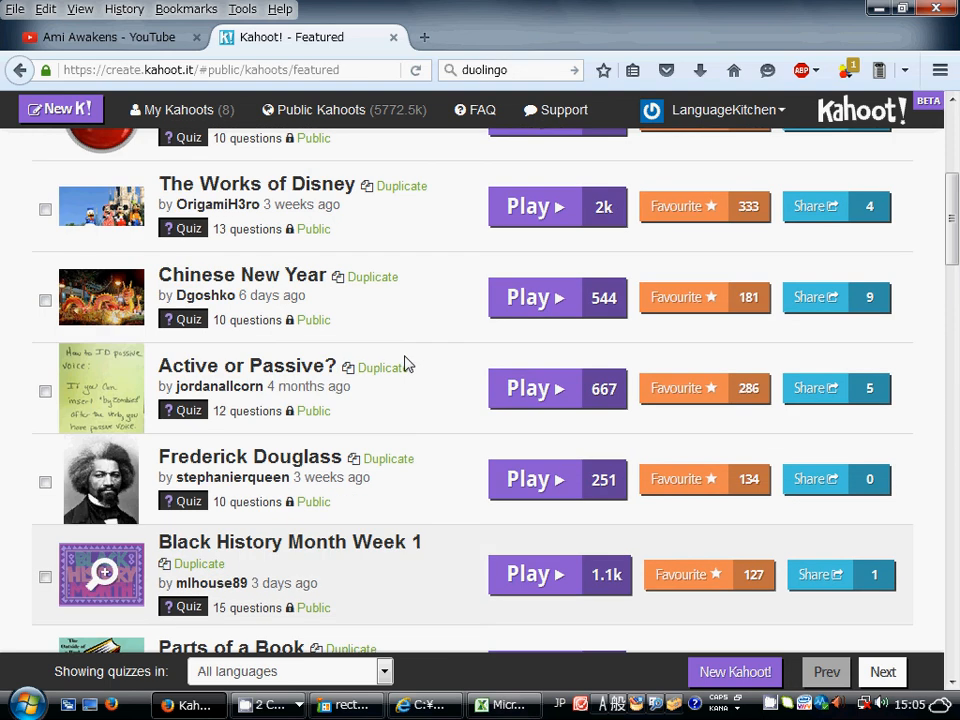
scroll(407, 364, "up", 4)
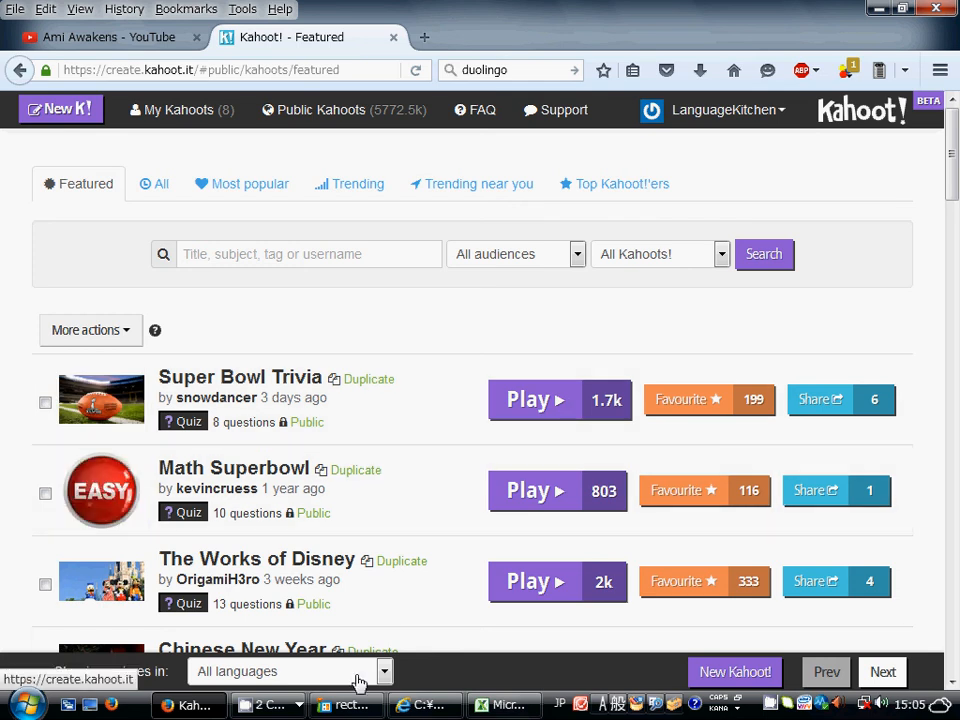
mouse_move(270, 708)
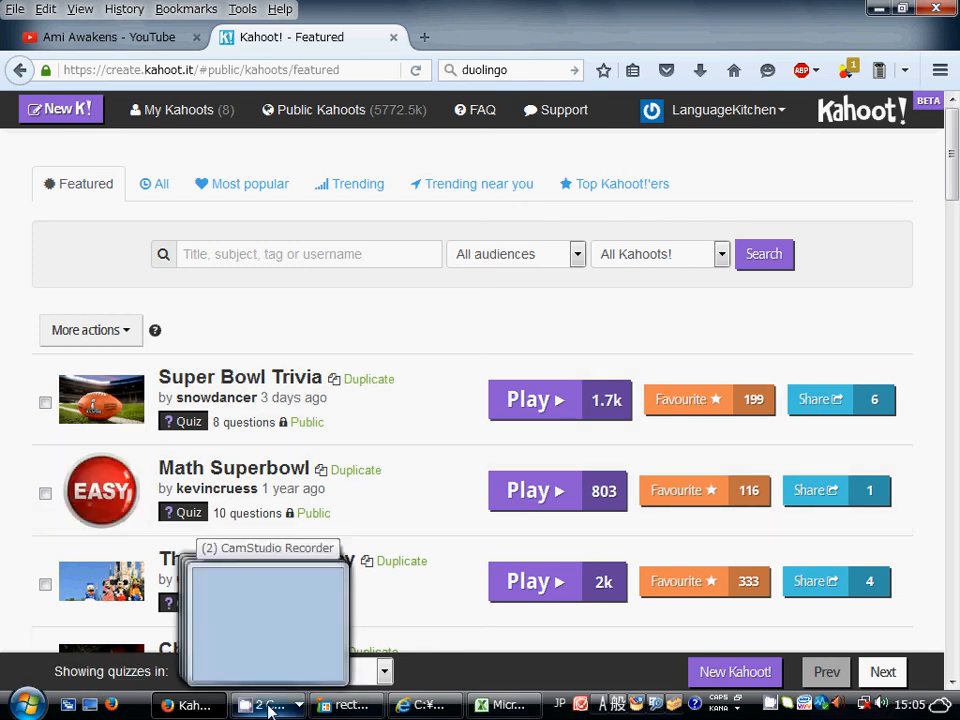
left_click(272, 707)
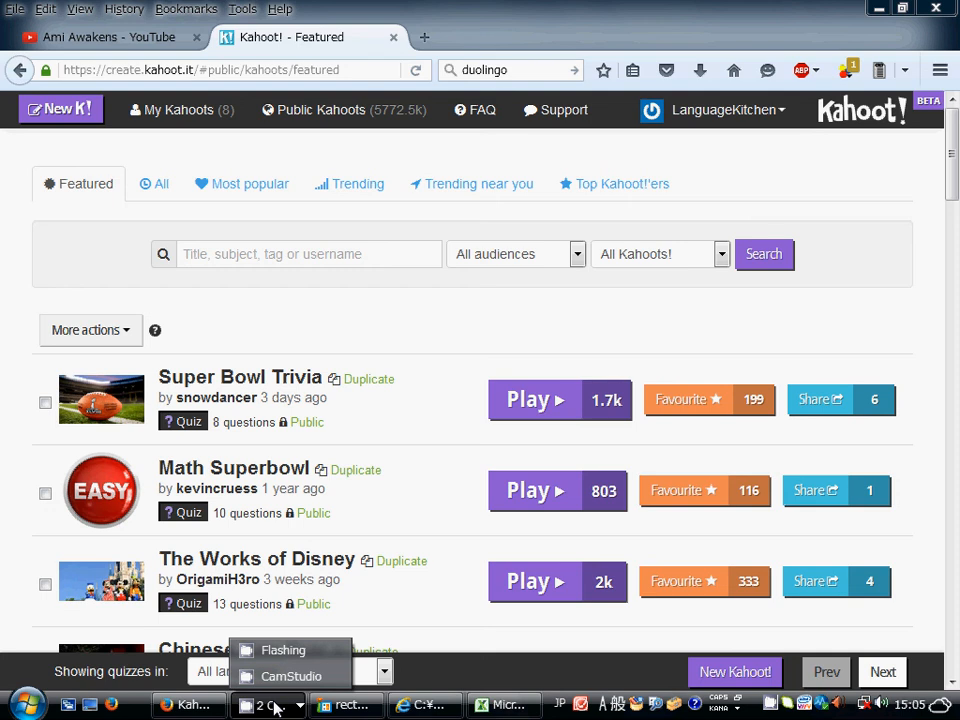